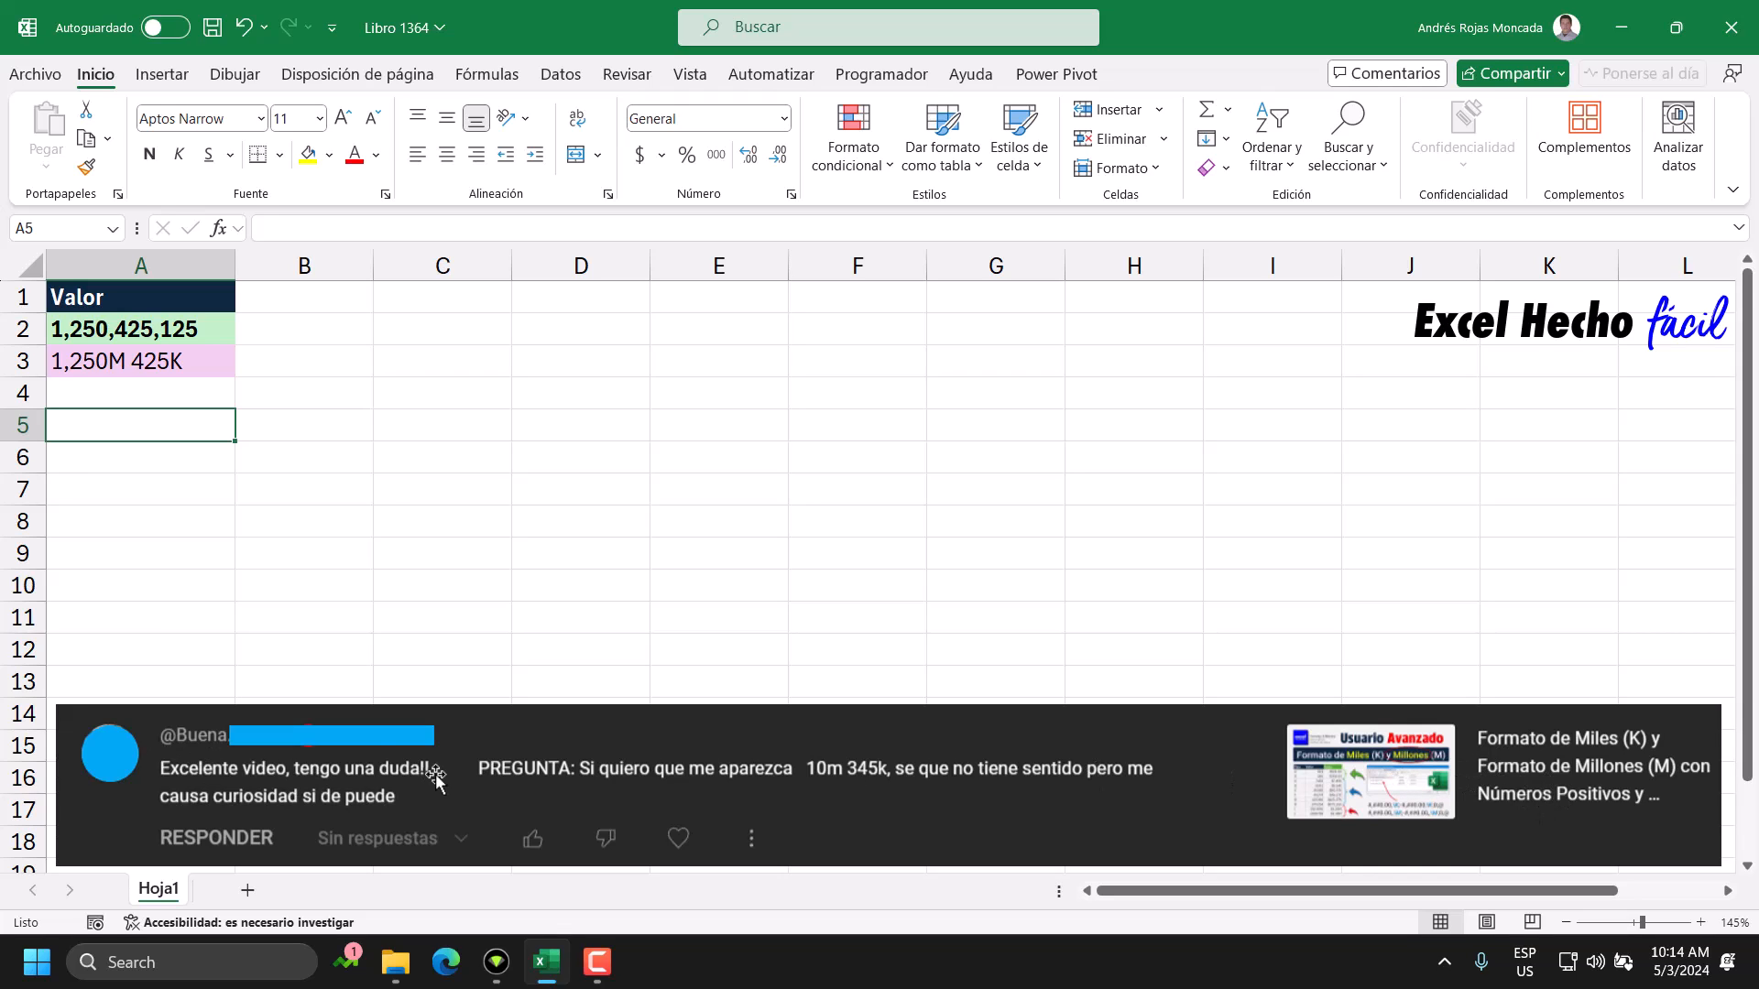
Examine the LET formula in A3 and the source number in A2.
double_click(199, 366)
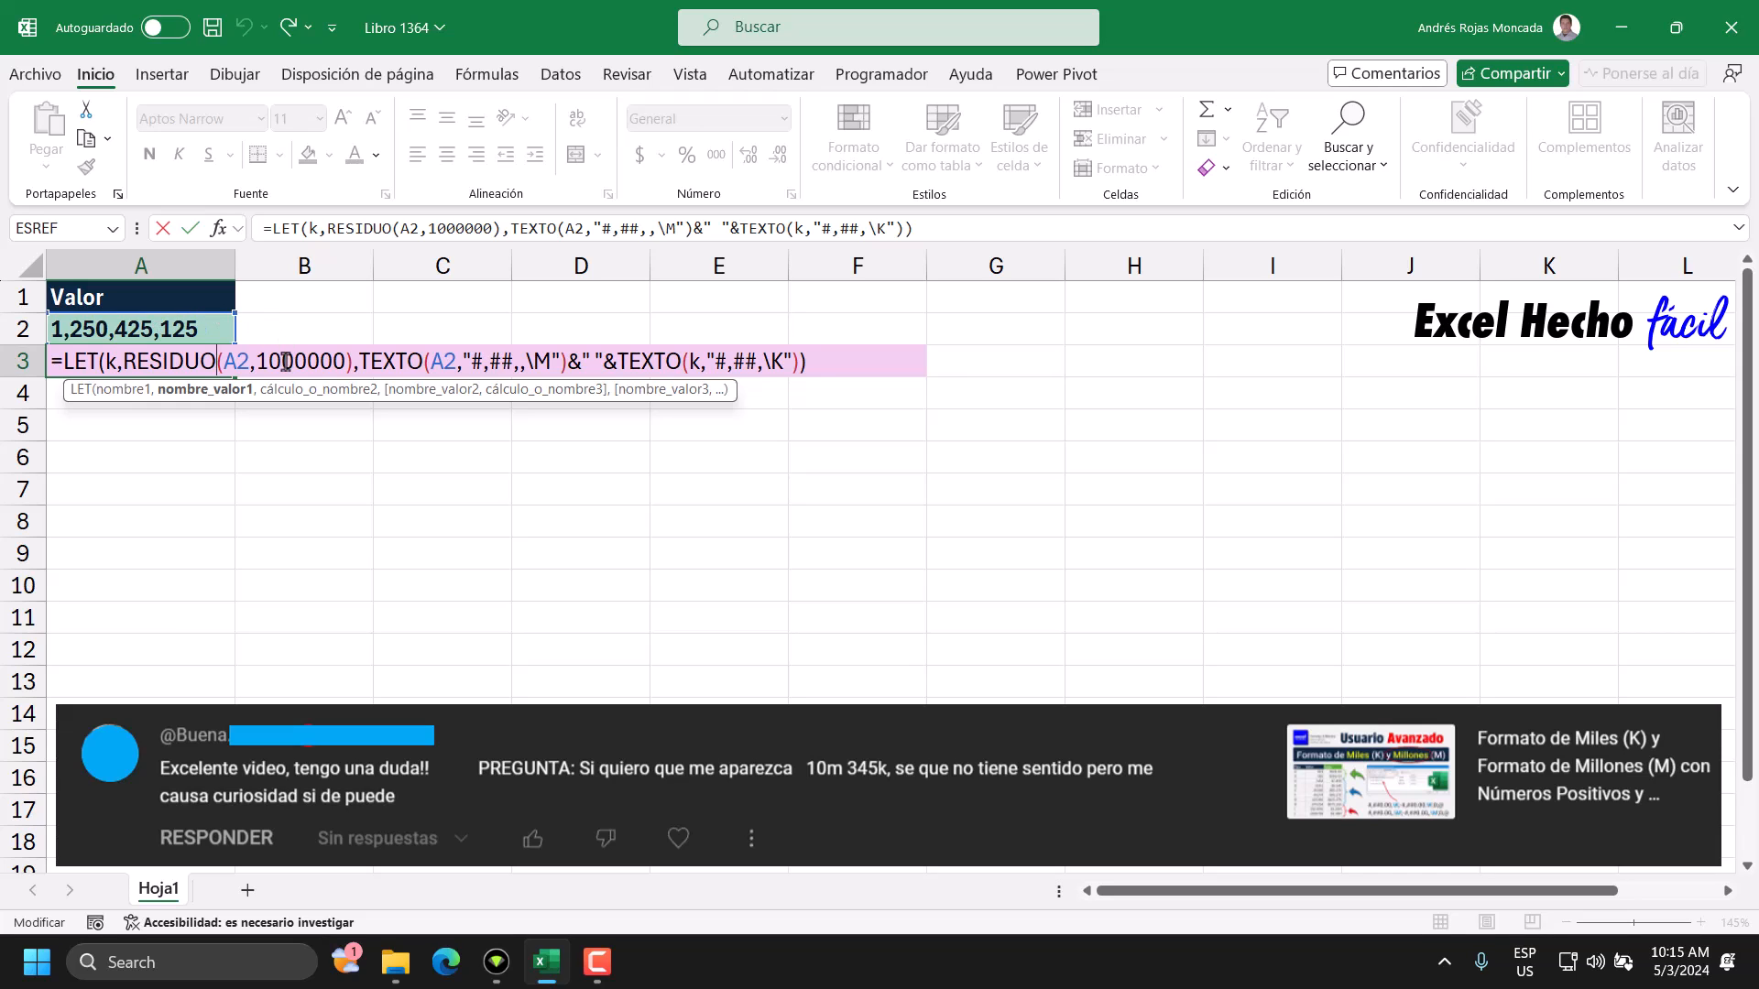
key(ctrl+Return)
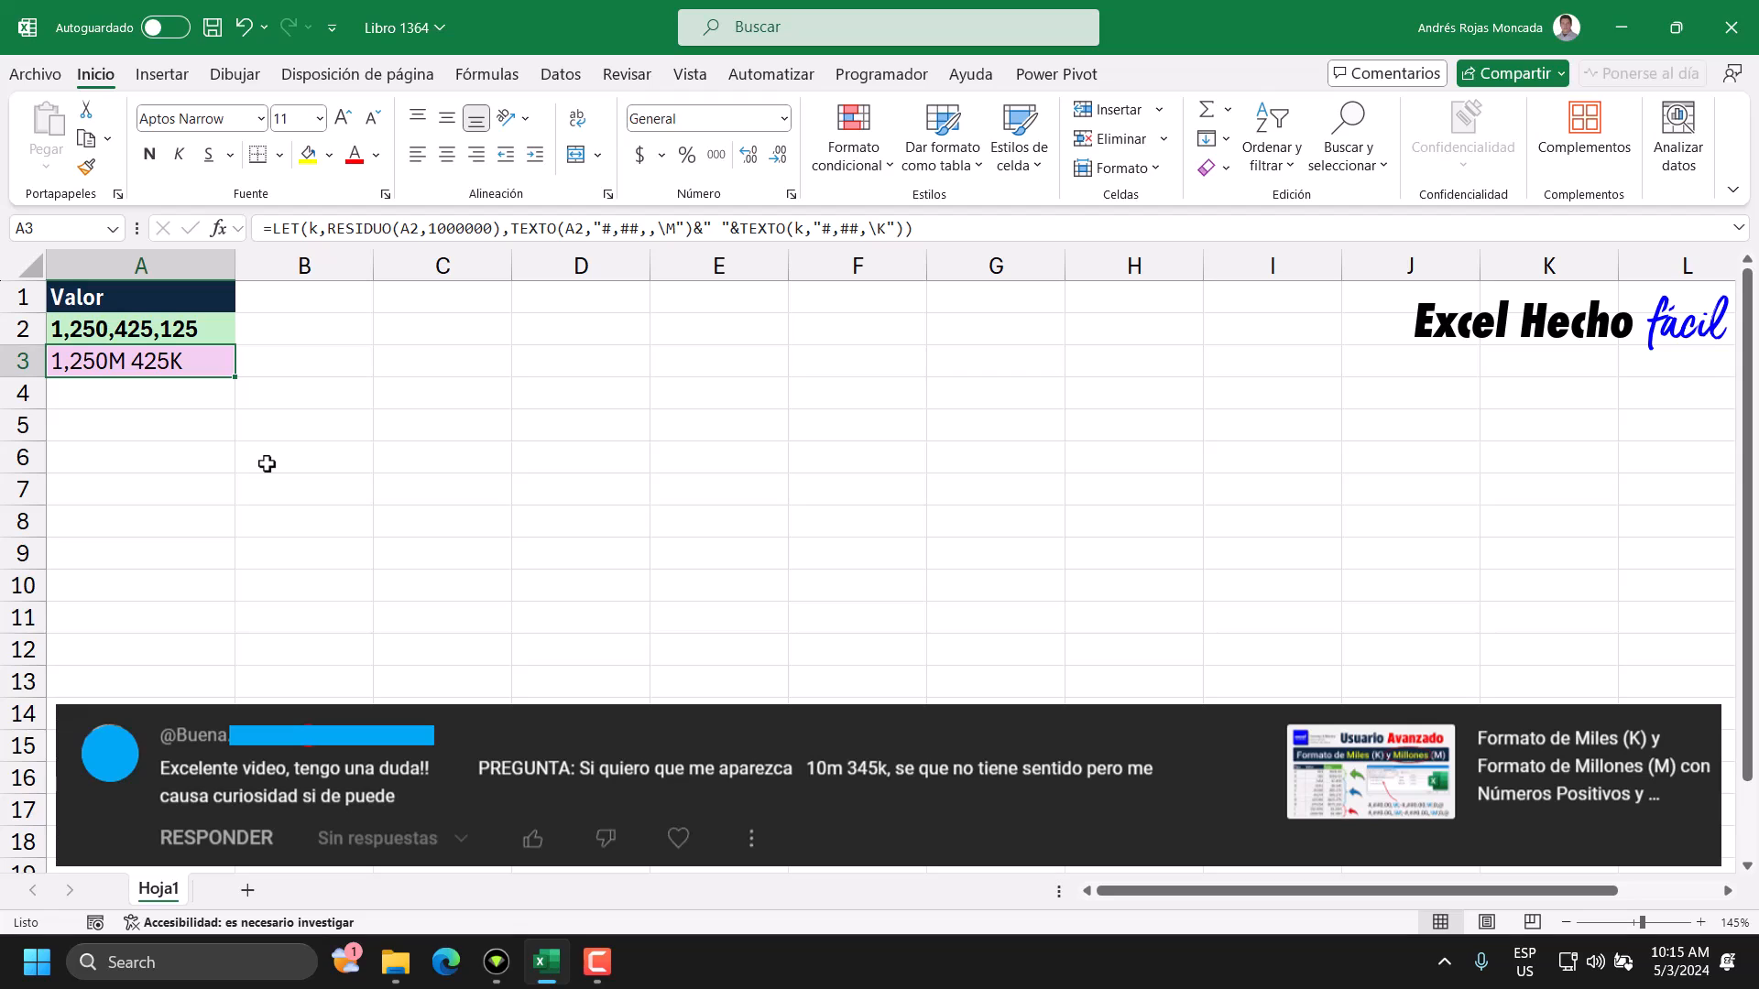
click(217, 329)
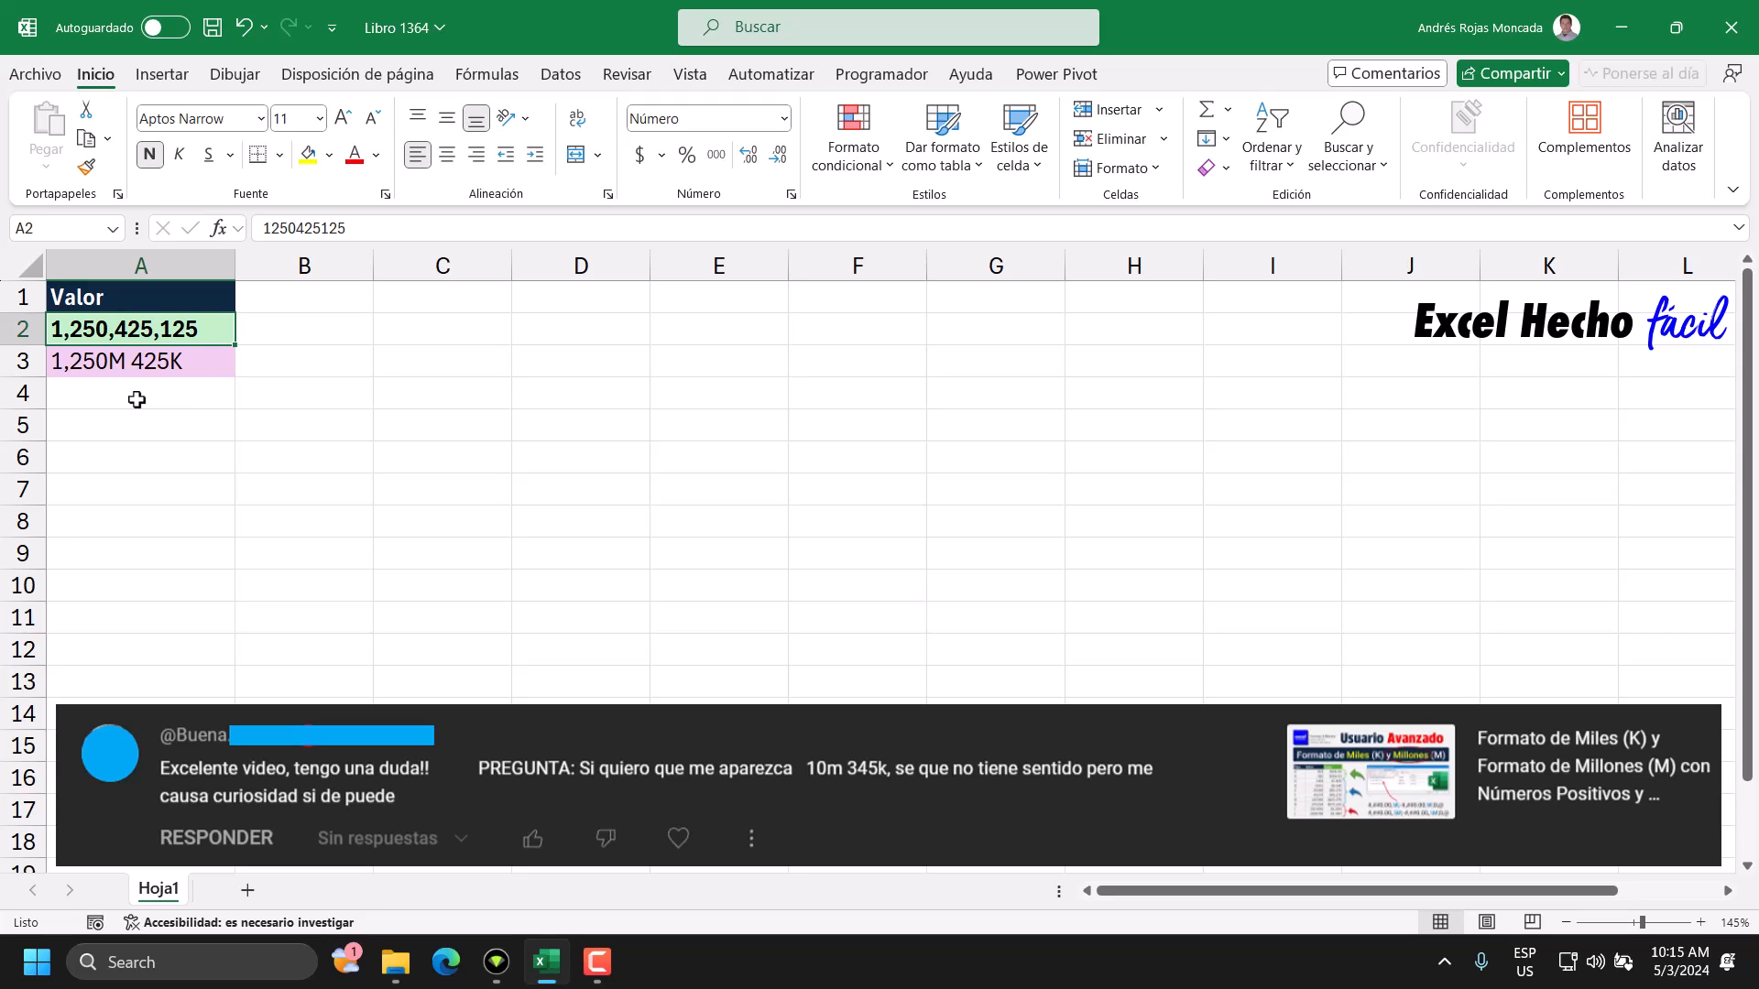
click(194, 367)
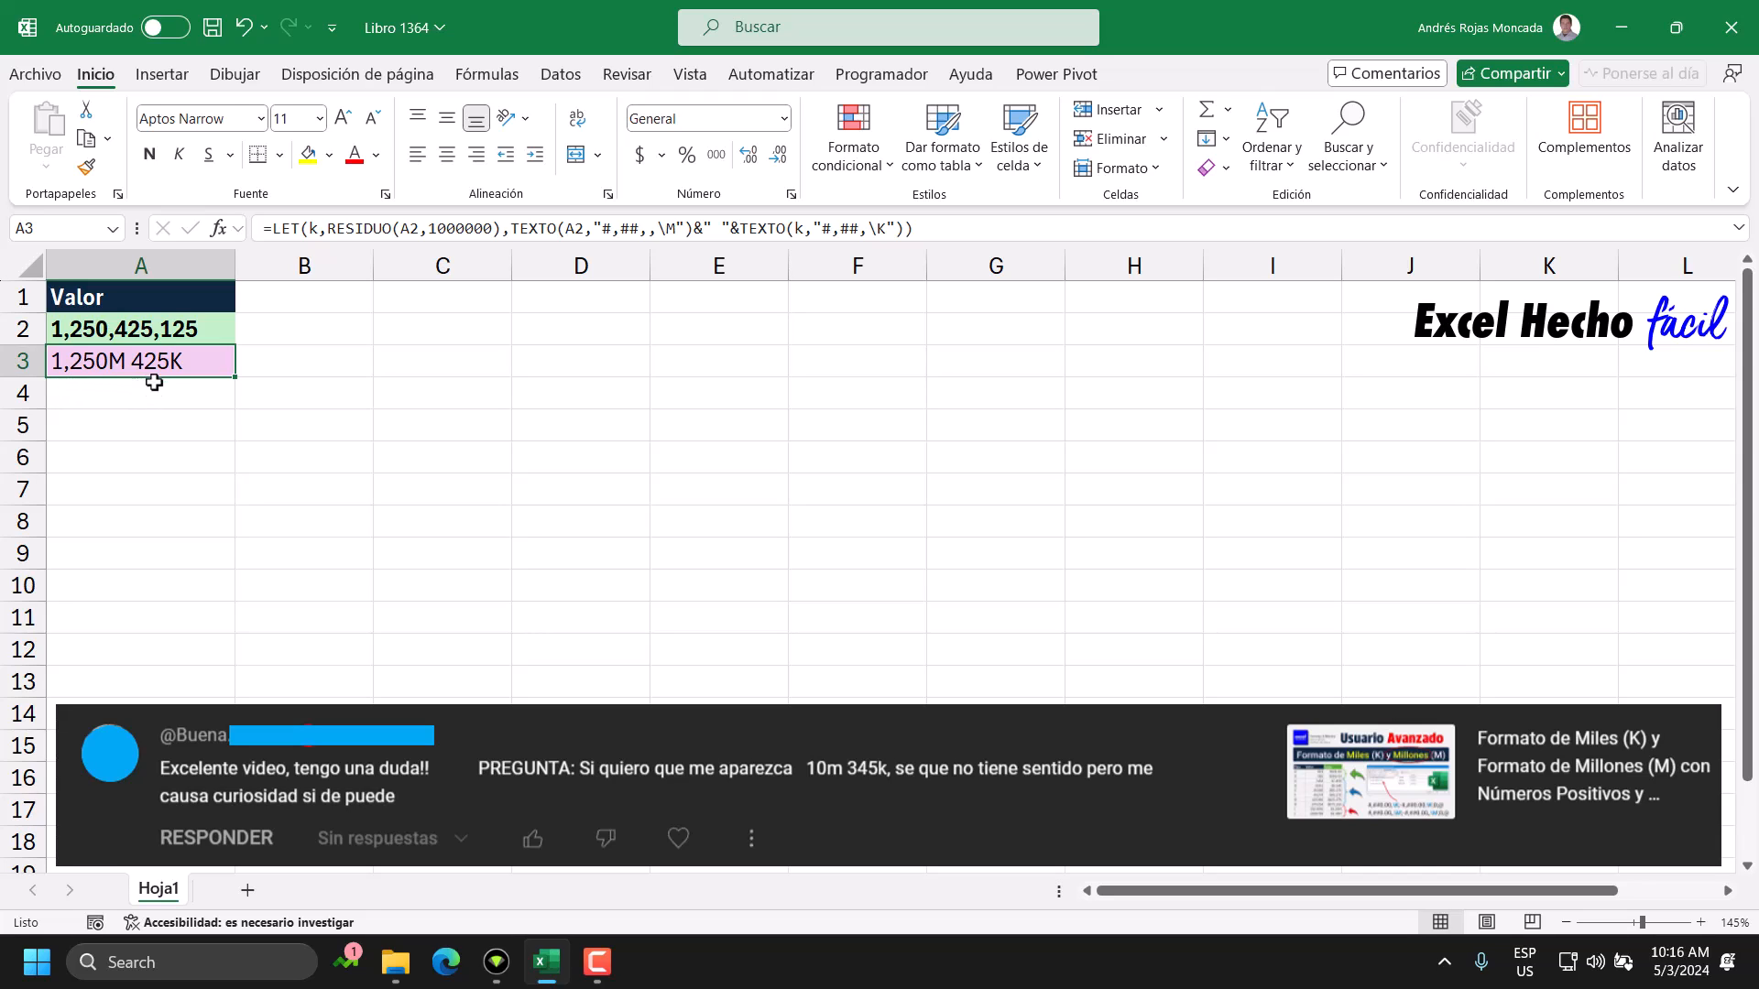
click(156, 339)
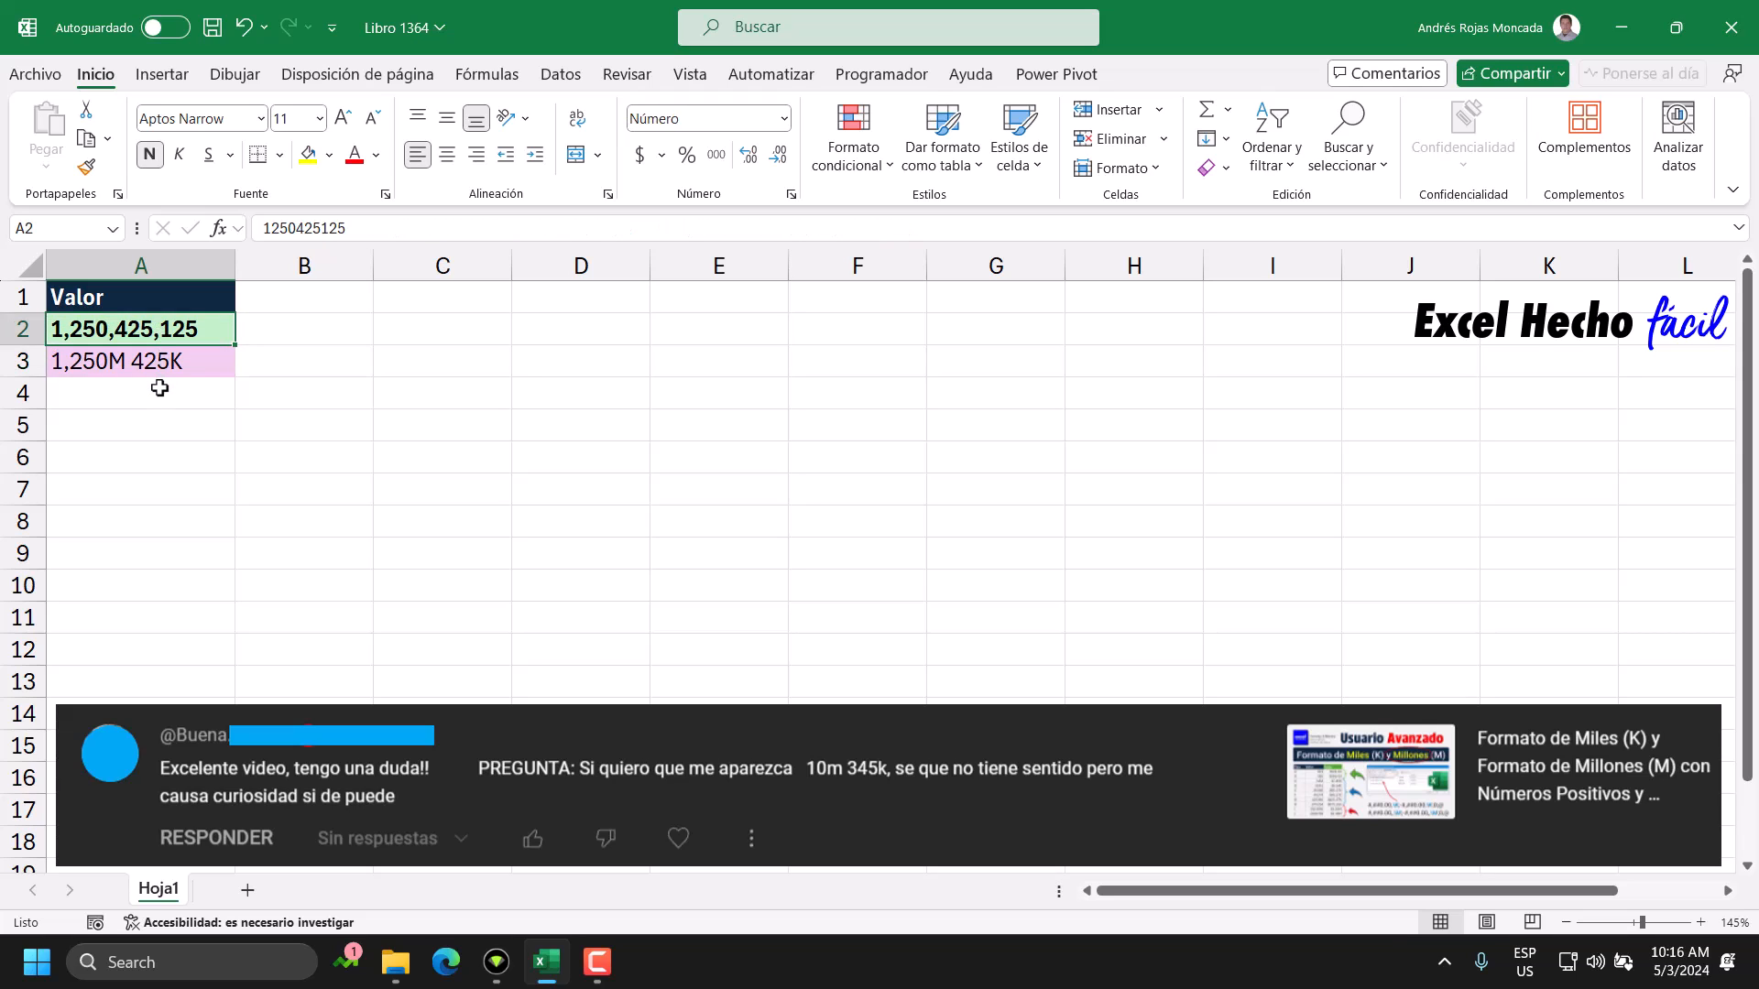
click(191, 371)
Evaluate the RESIDUO(A2,1000000) part of the A3 formula in place and inspect the variable name k it is assigned to.
double_click(194, 364)
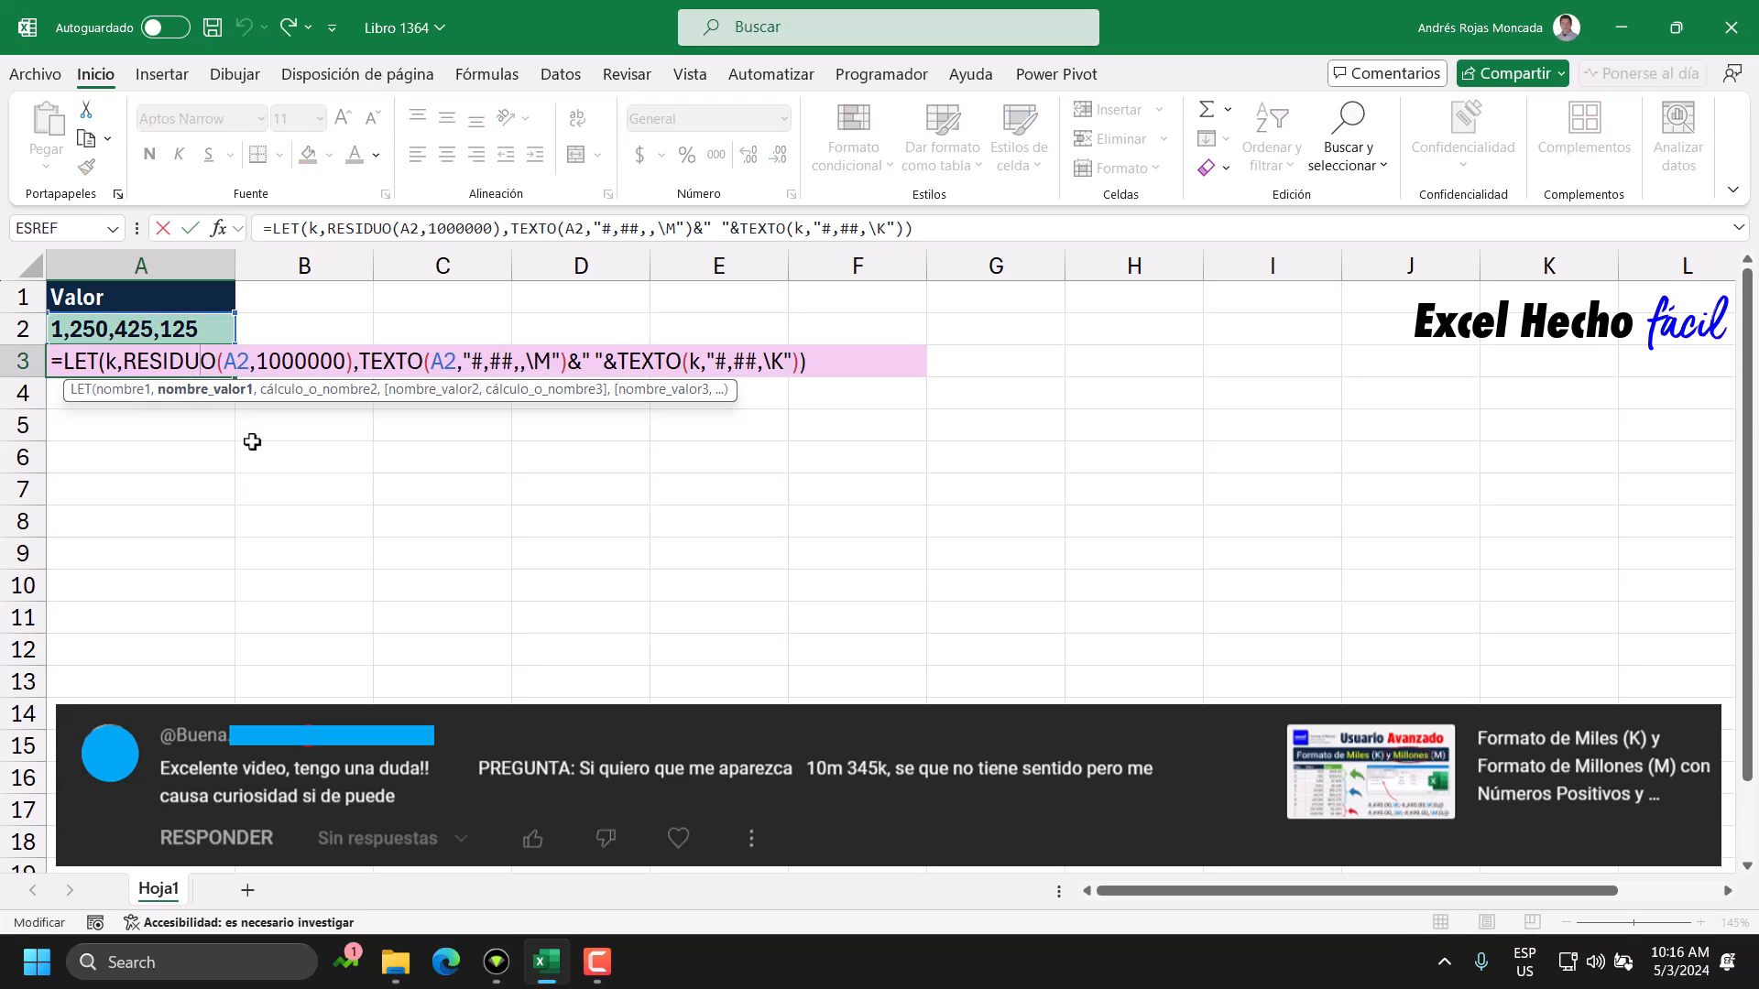
drag(722, 388, 720, 540)
drag(124, 365, 357, 371)
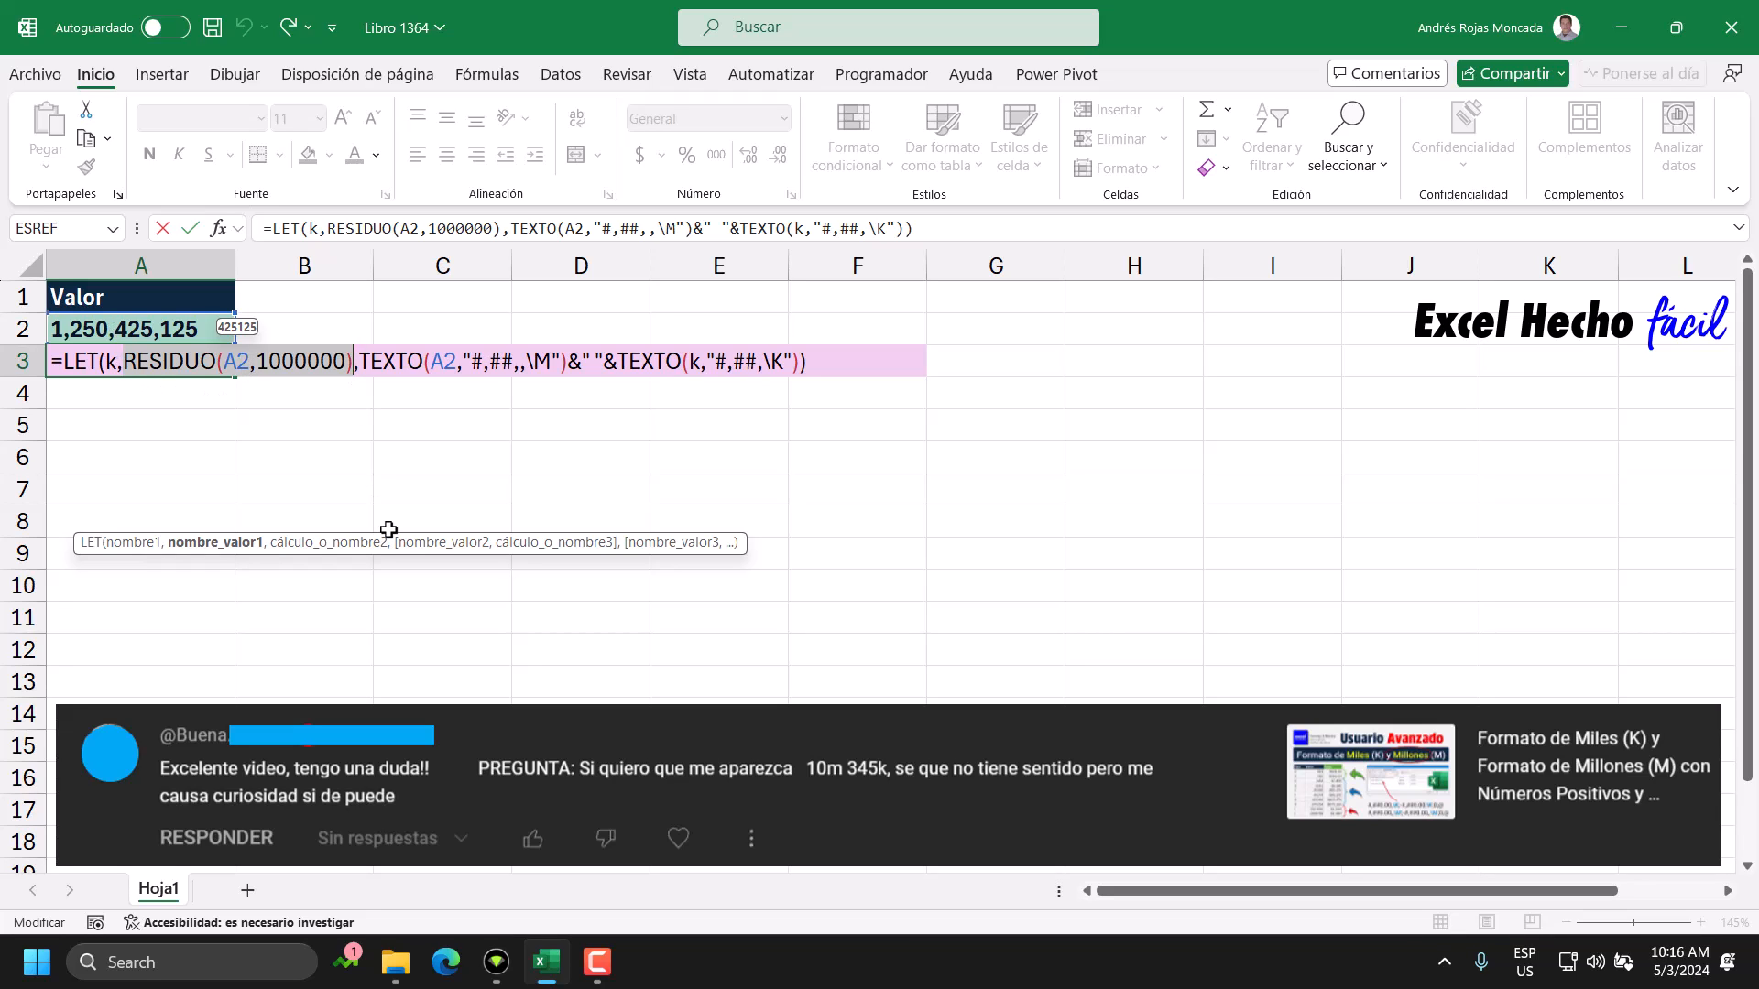
key(F9)
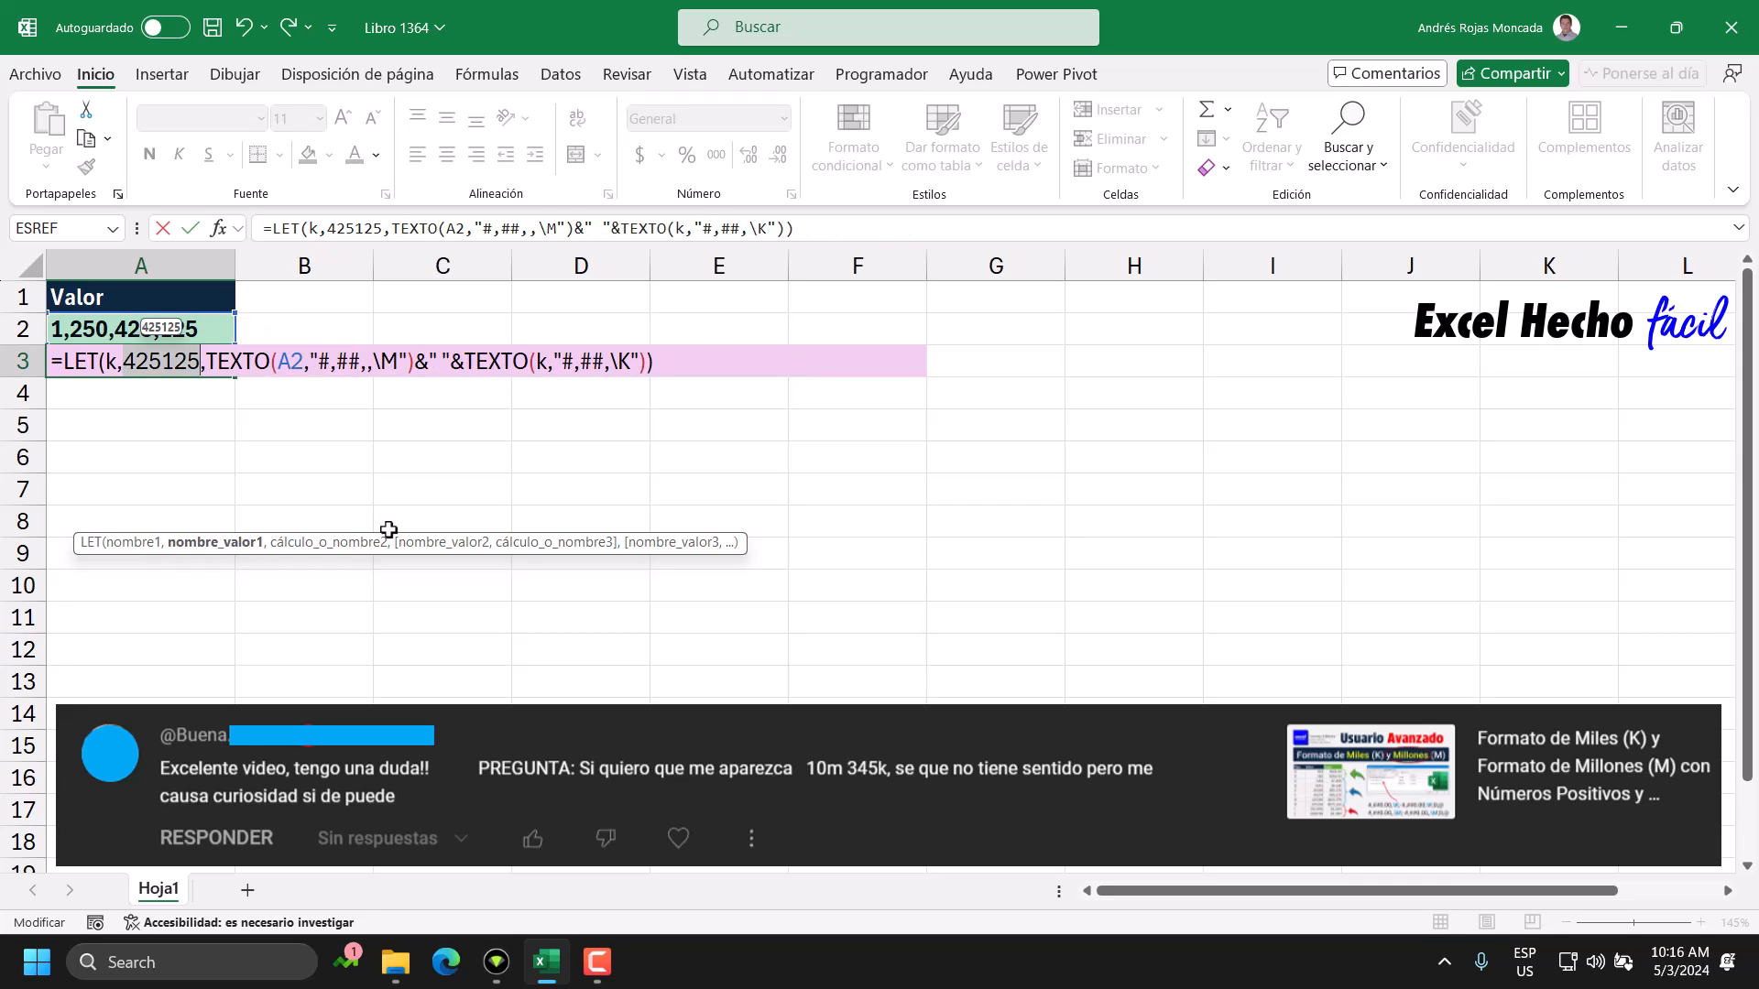
click(199, 359)
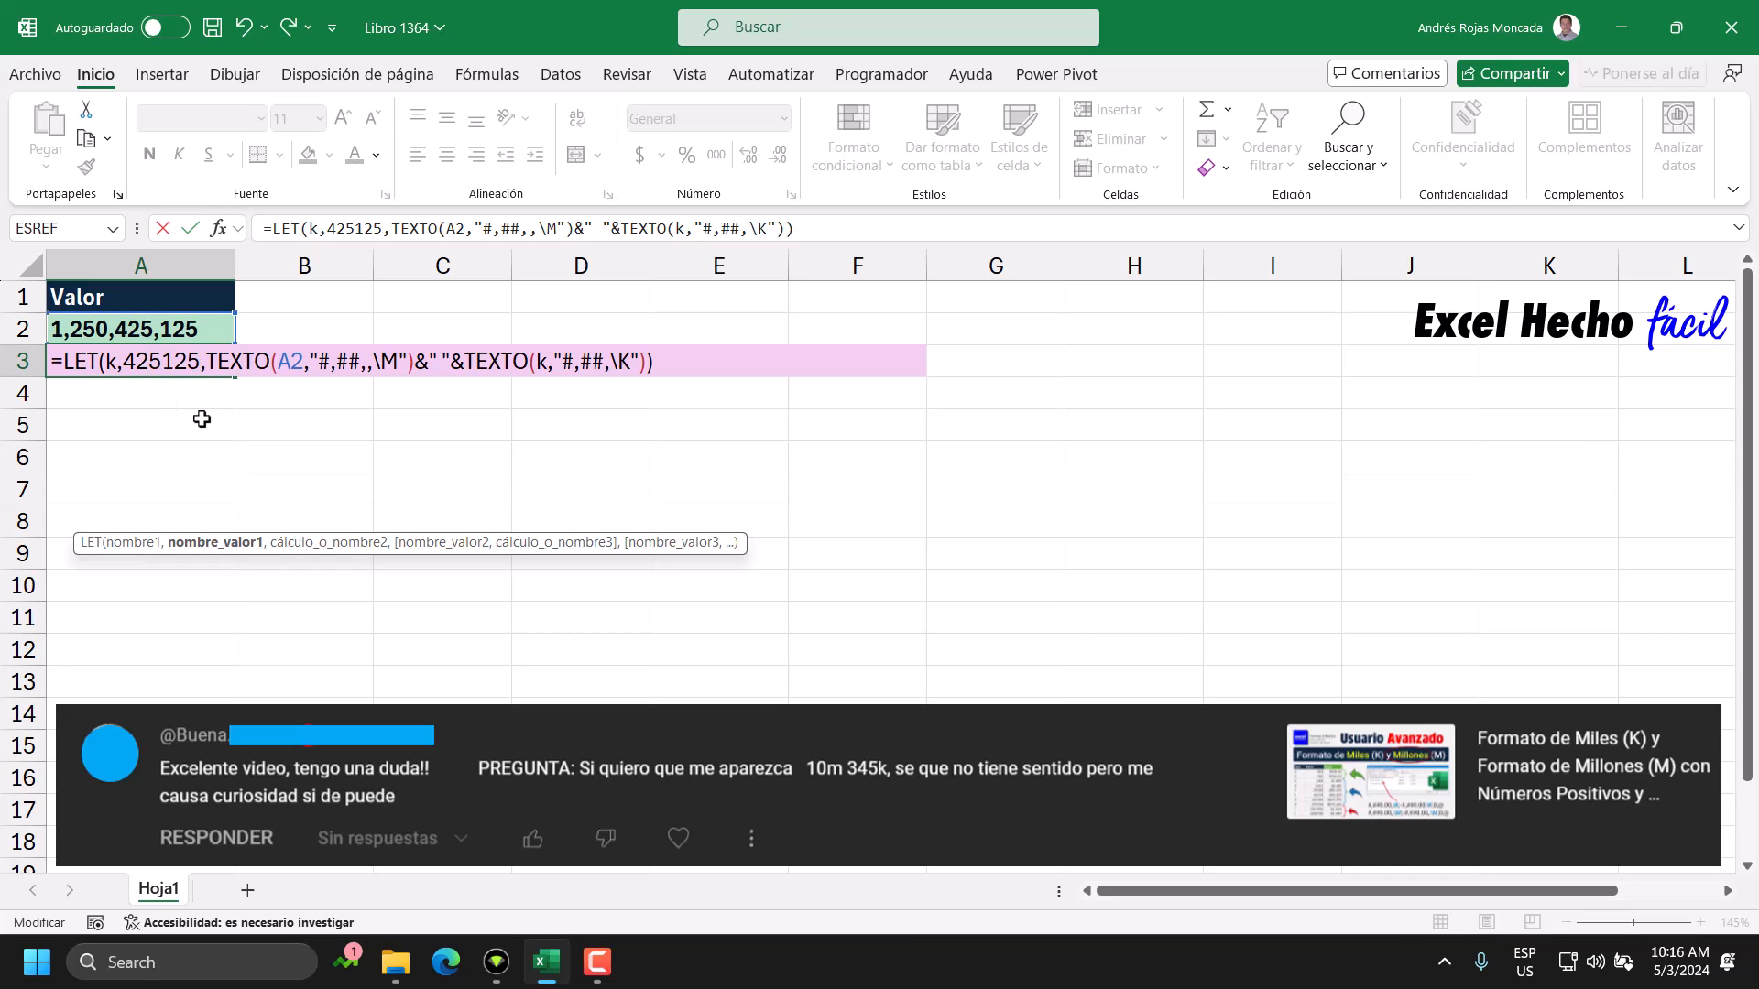
click(207, 365)
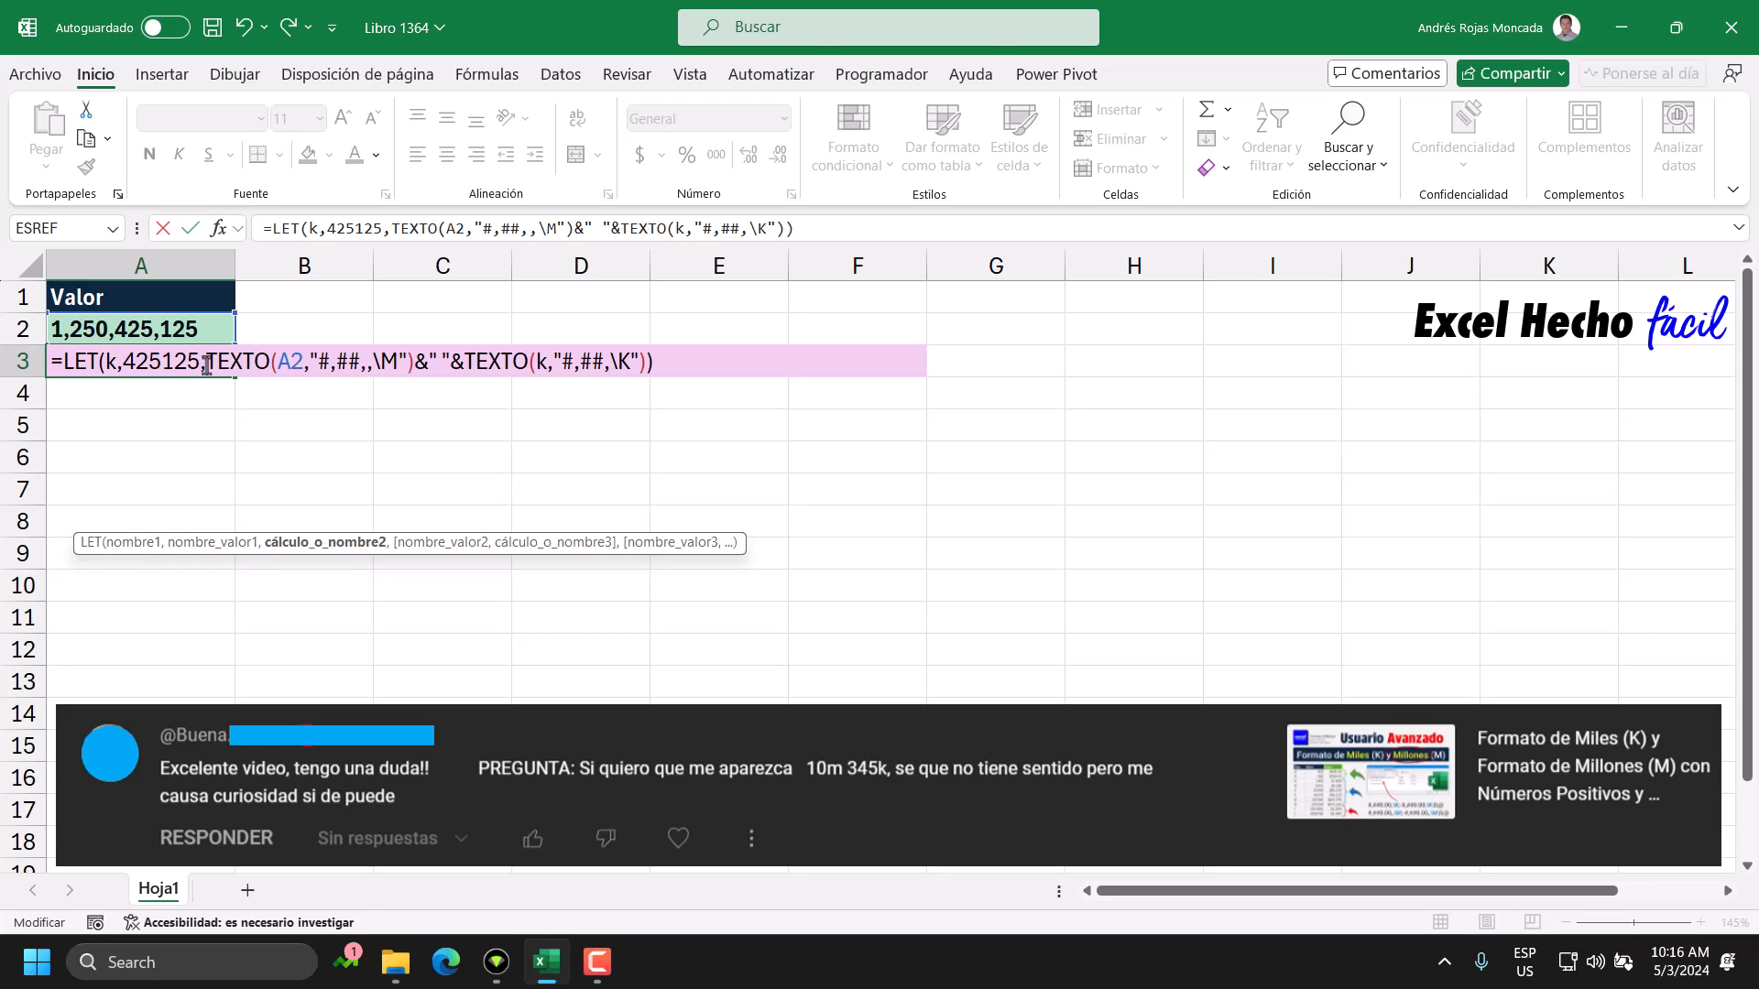
drag(104, 365, 115, 364)
key(Right)
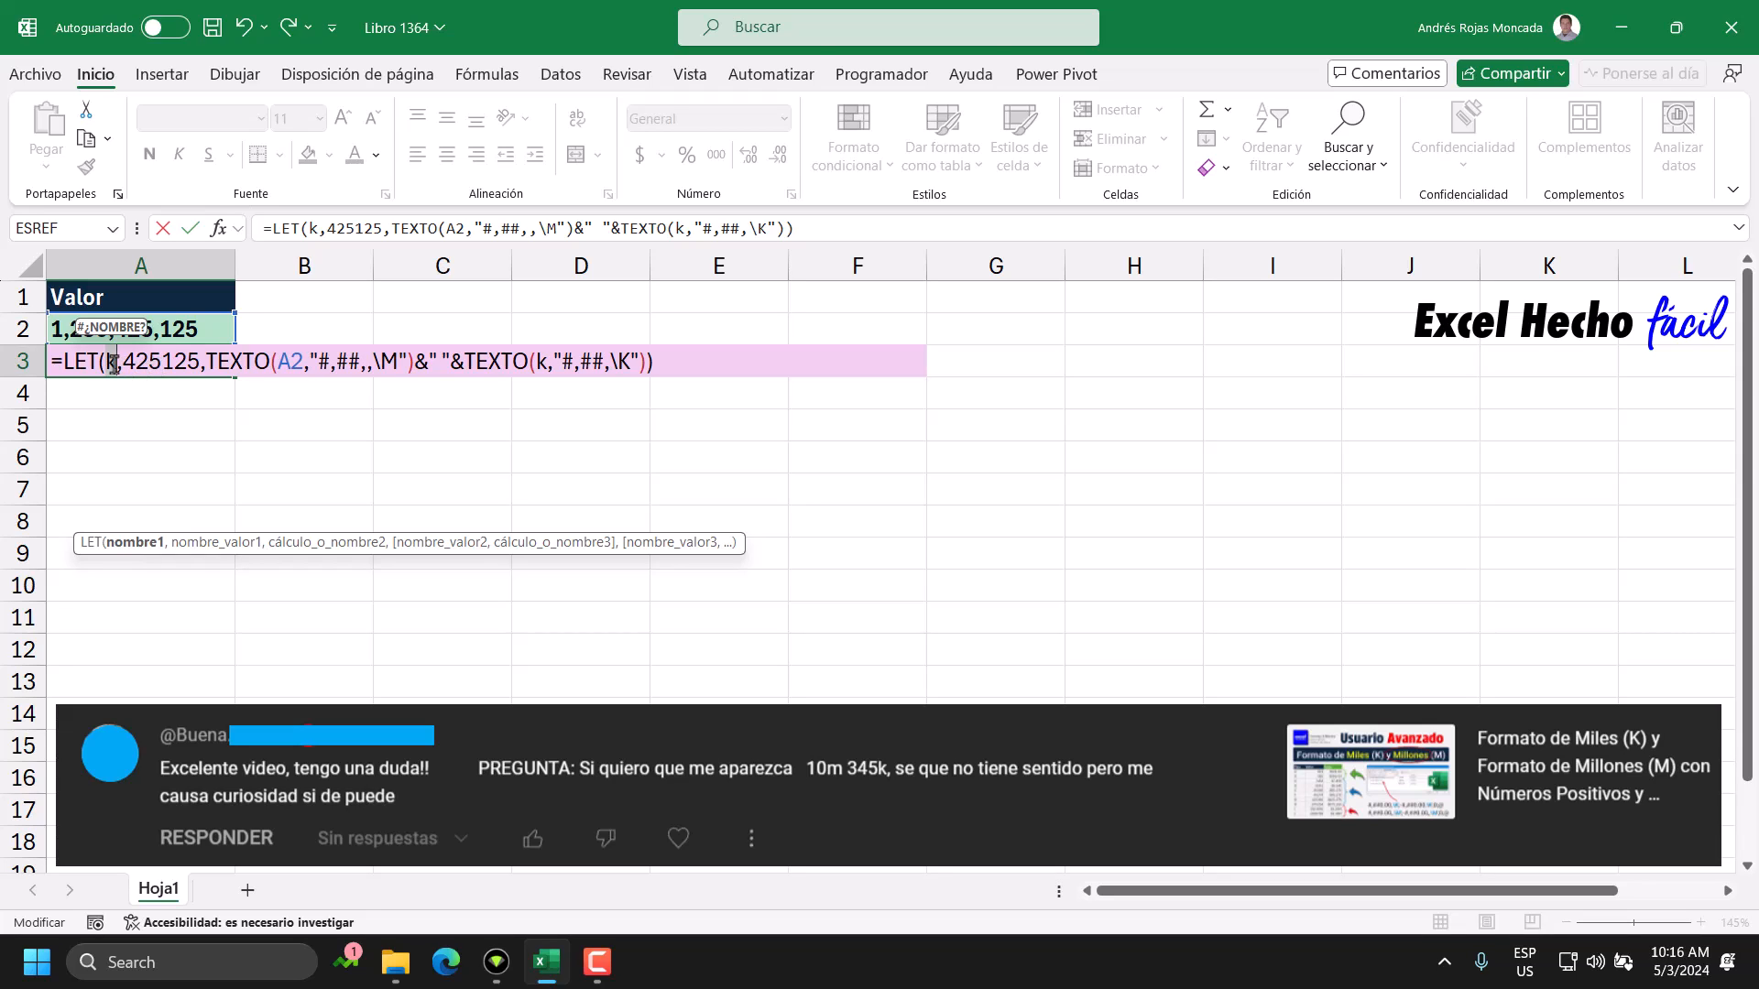
Examine the millions part TEXTO(A2,"#,##,,\M") of the A3 formula, including its value argument, format commas and M suffix.
drag(206, 364, 419, 370)
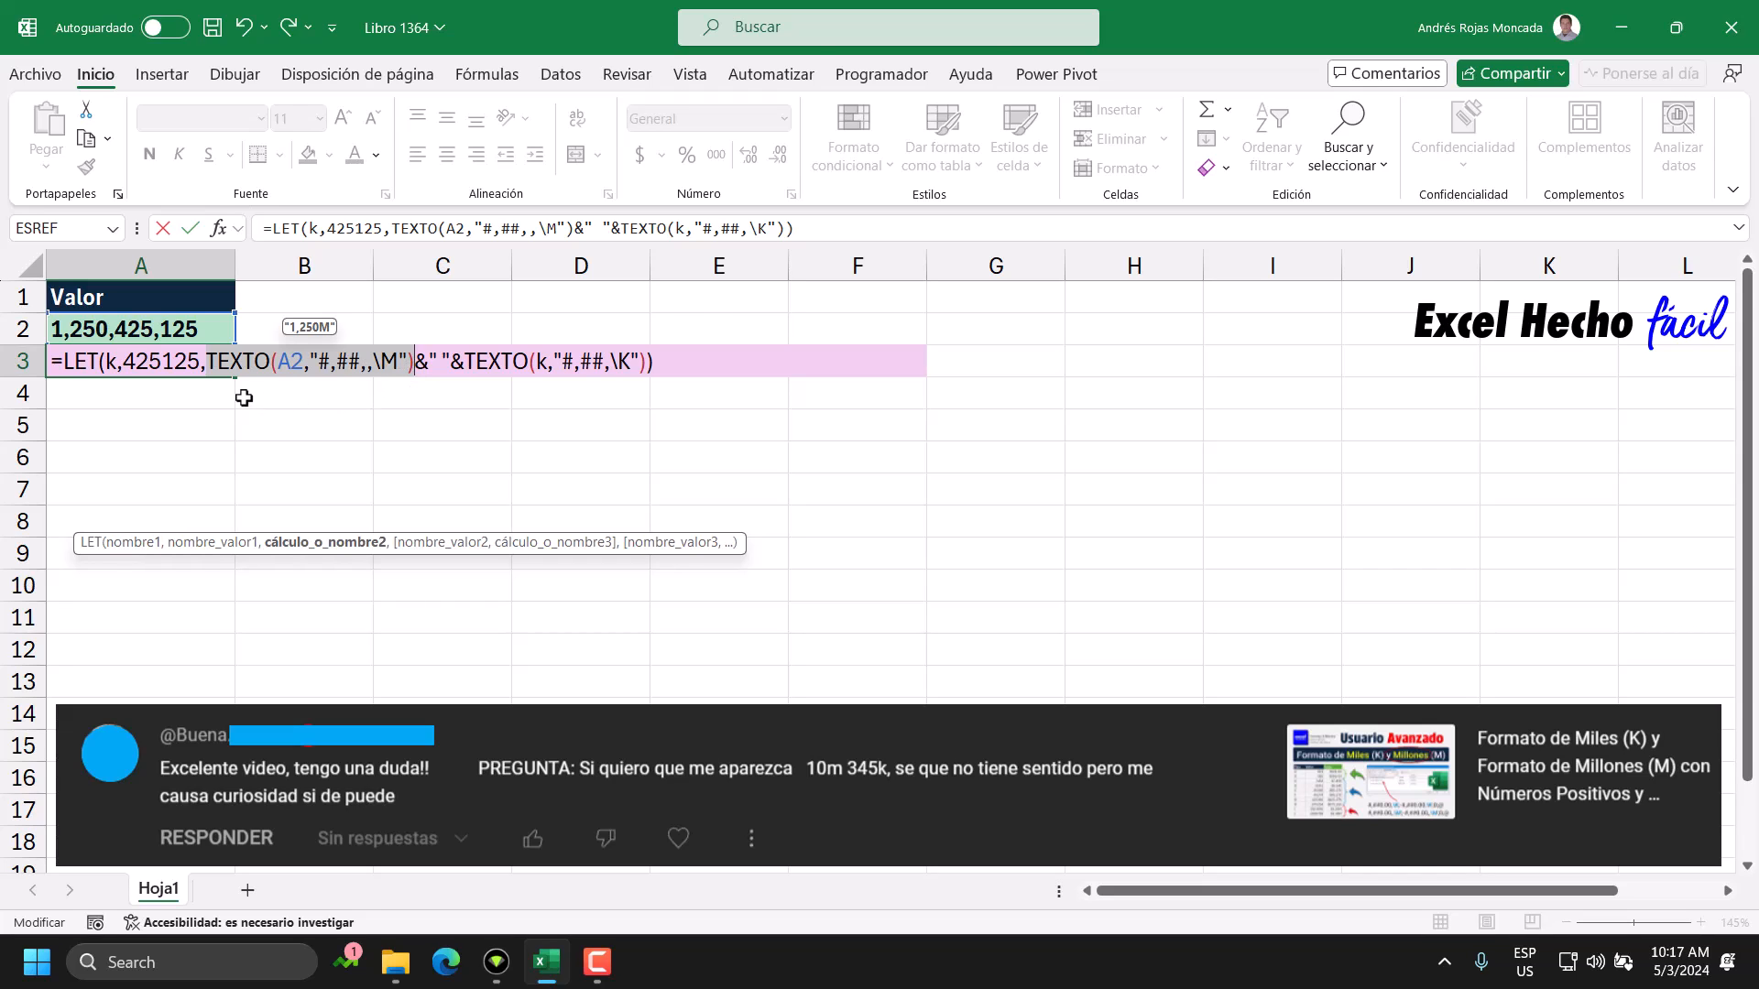
double_click(295, 363)
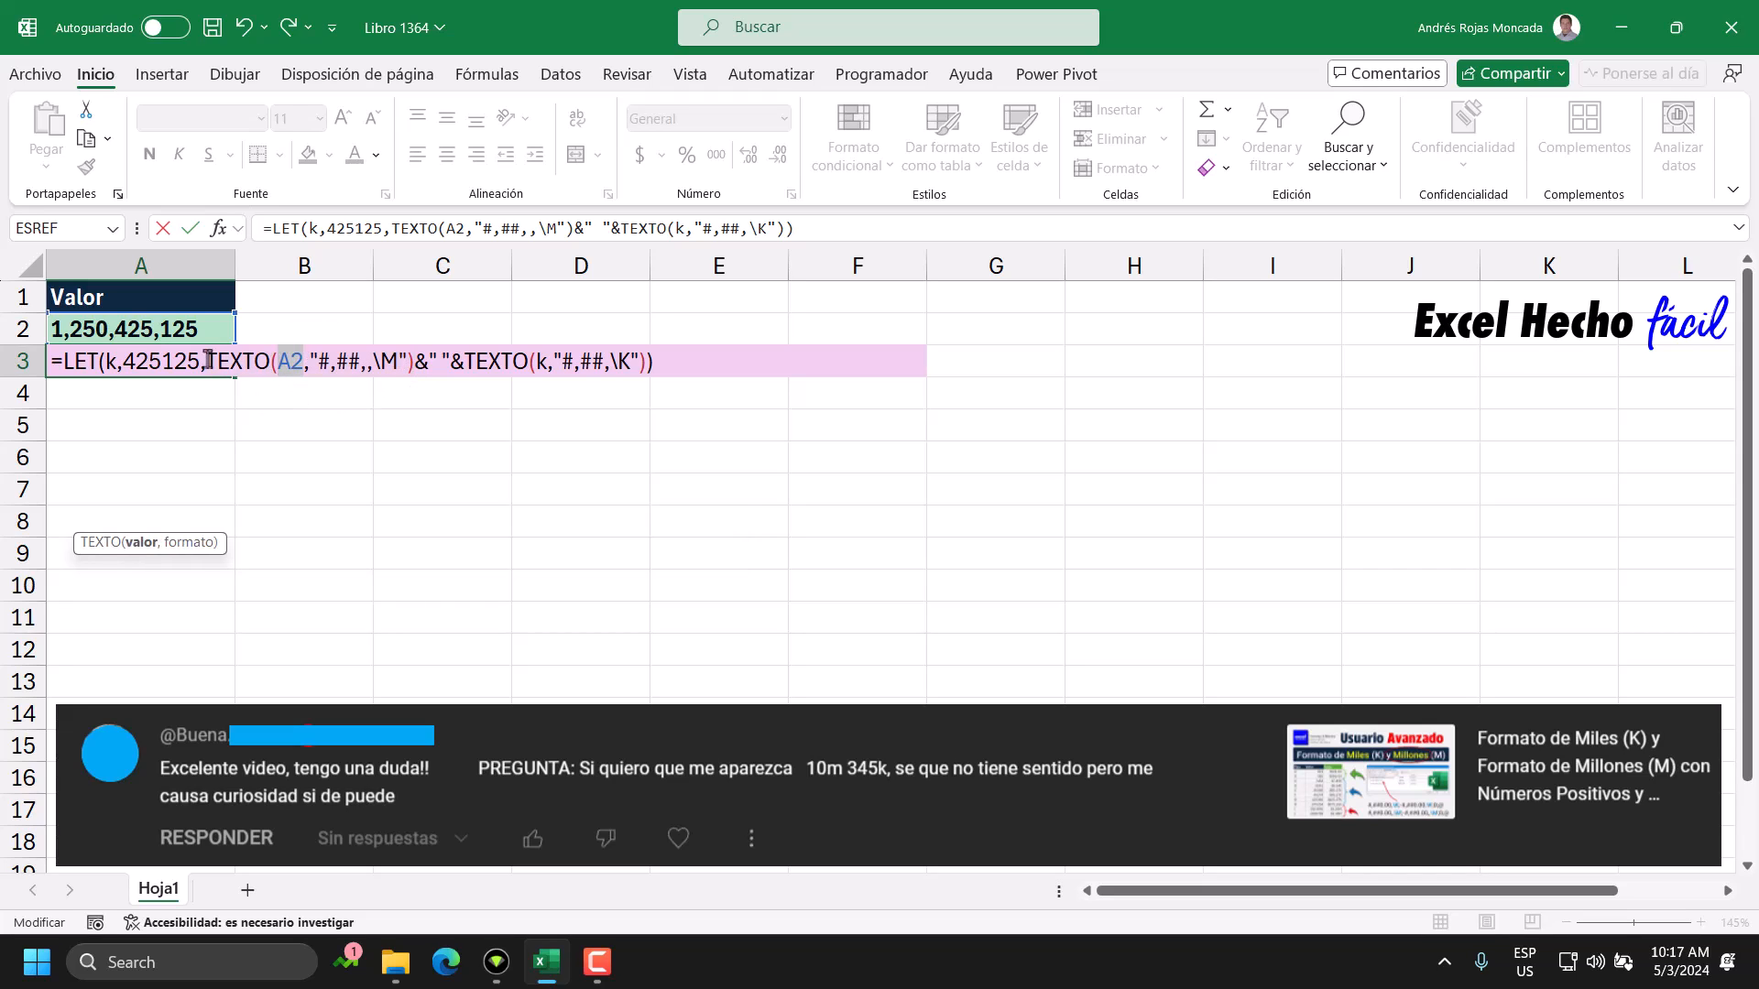
double_click(363, 363)
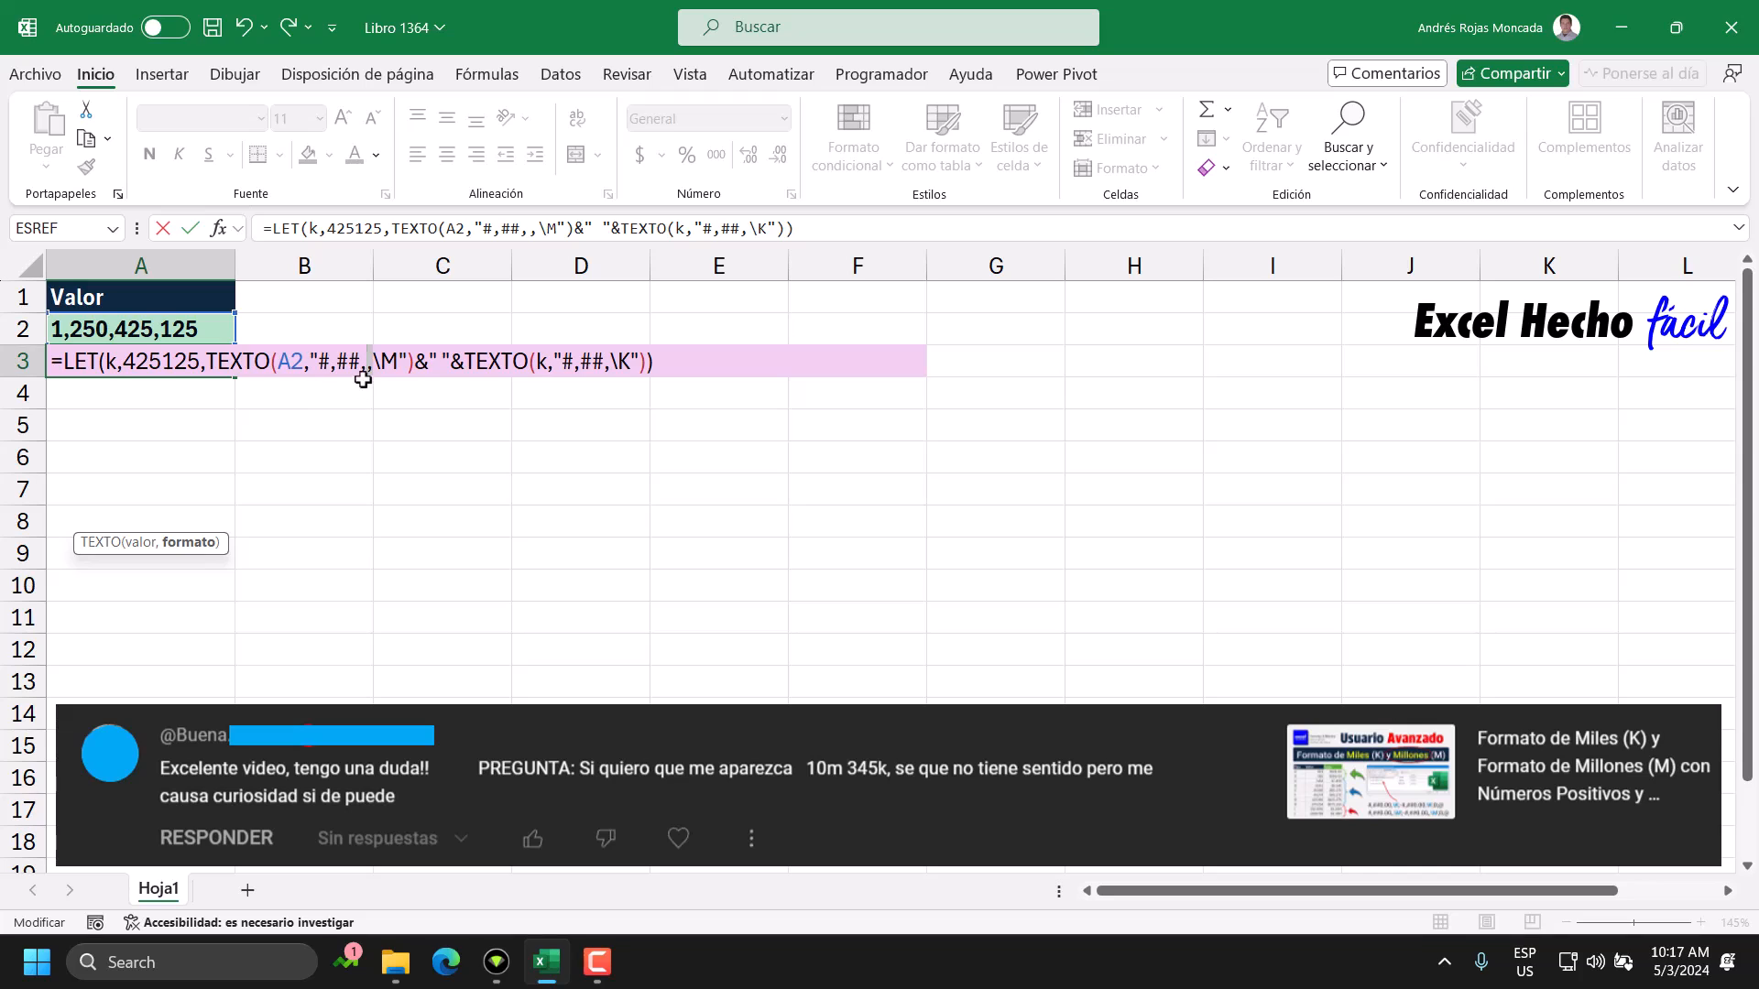
drag(372, 366, 366, 365)
double_click(392, 362)
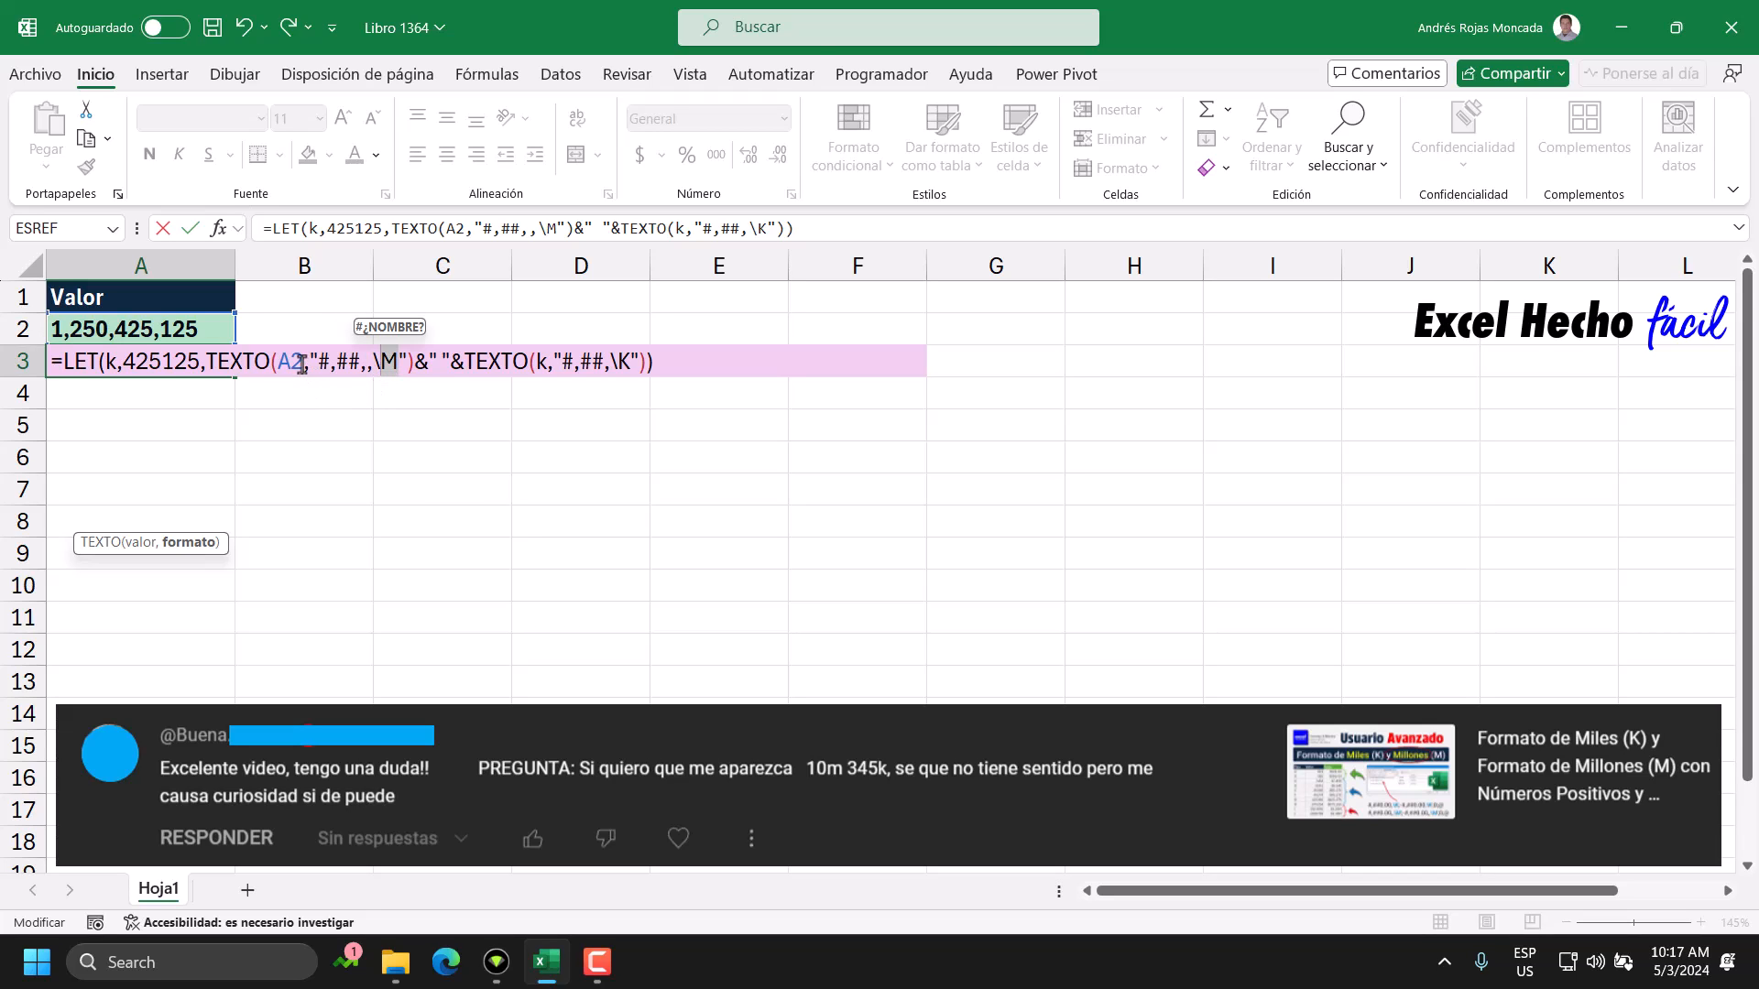
drag(303, 362, 279, 363)
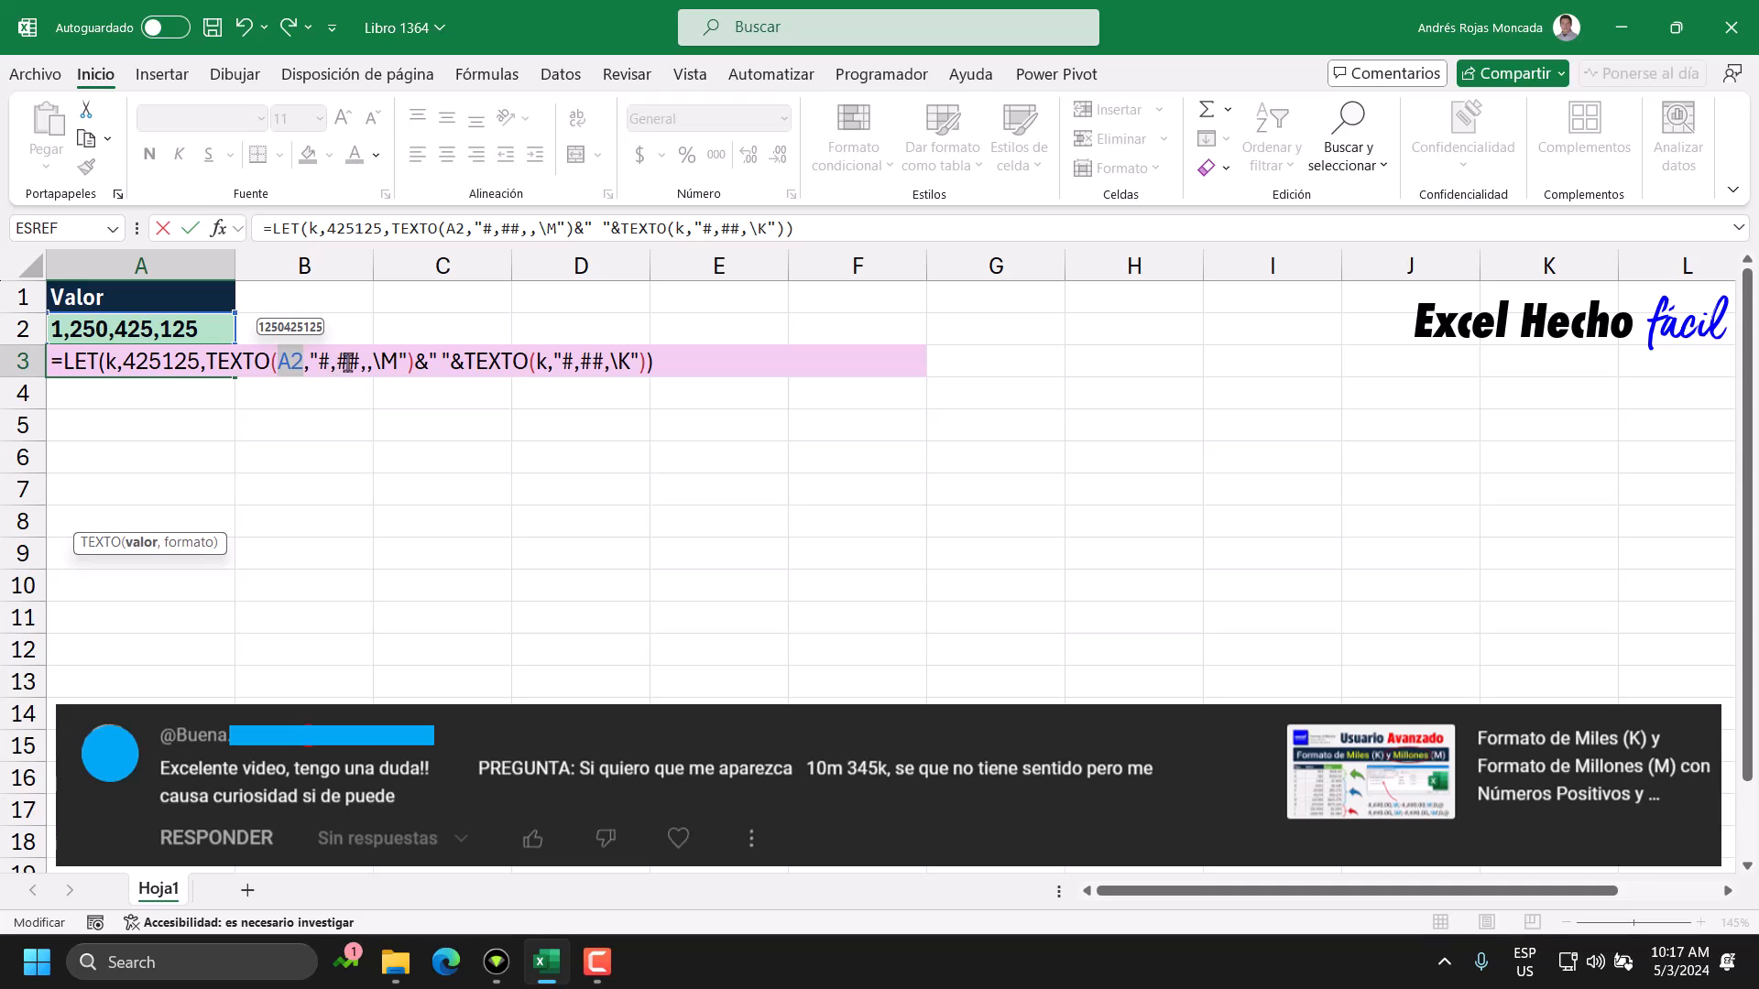
drag(358, 360, 324, 380)
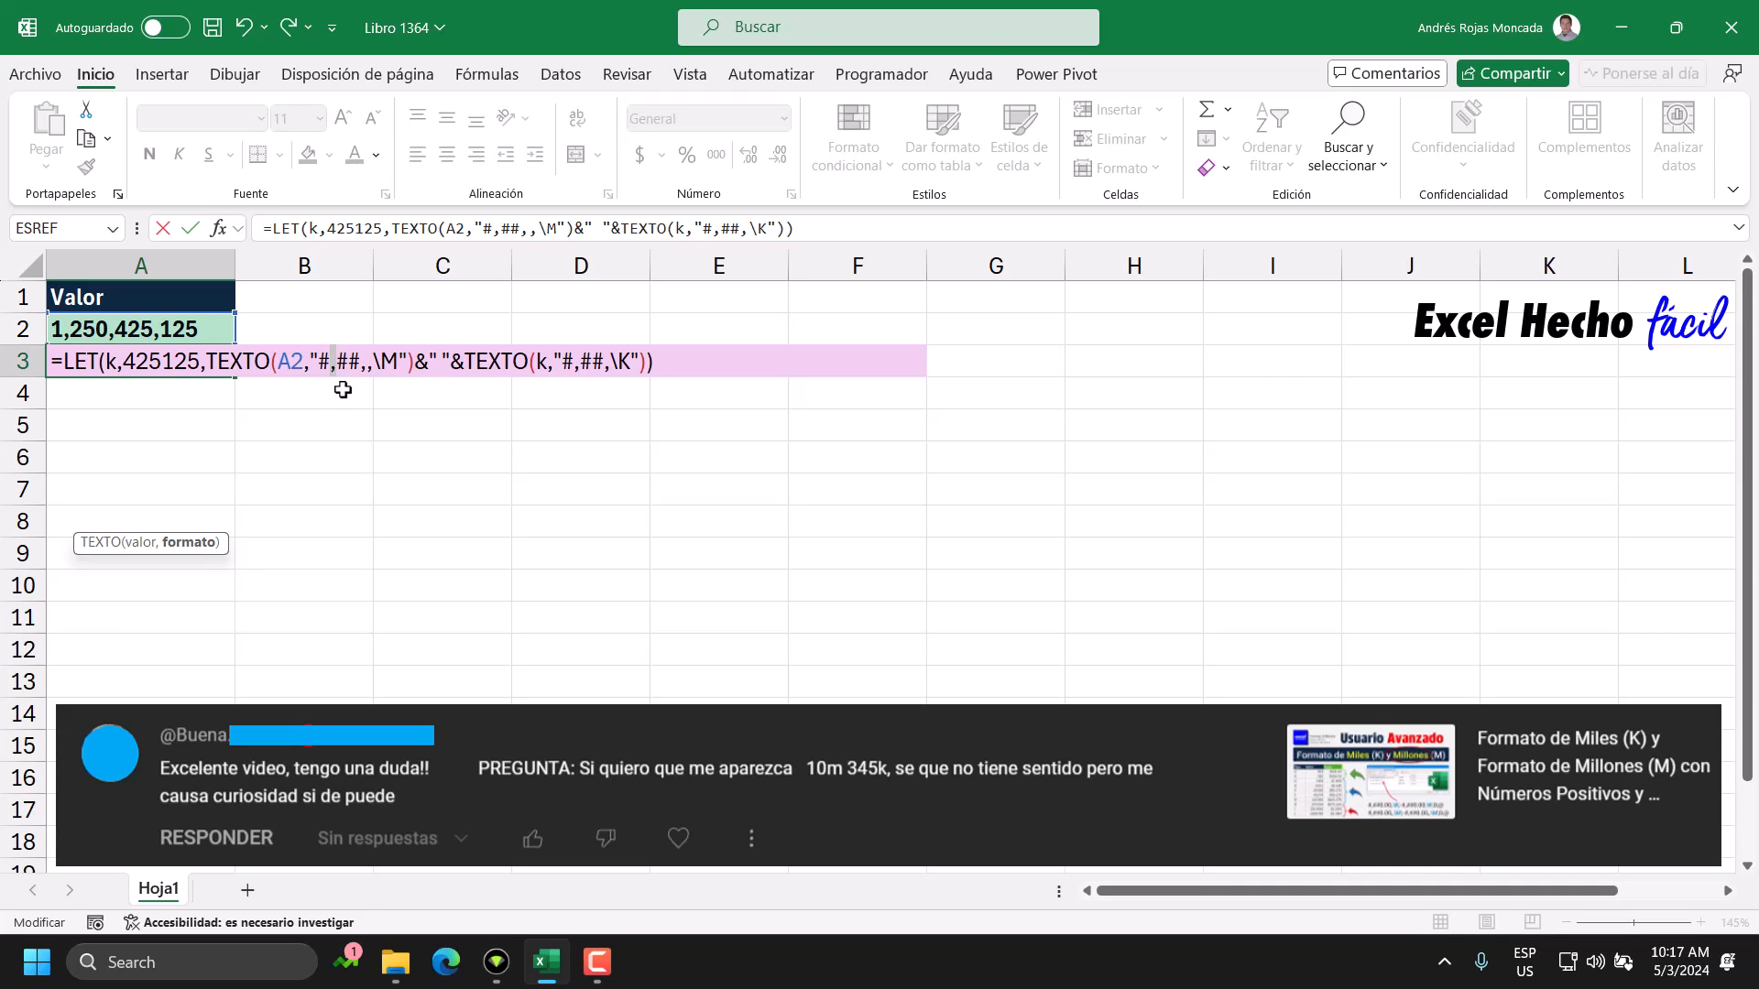
Substitute 425125 for k in the second TEXTO function of A3, inspect its thousands format, and discard the formula edits.
drag(465, 362, 638, 368)
drag(415, 362, 465, 367)
click(537, 363)
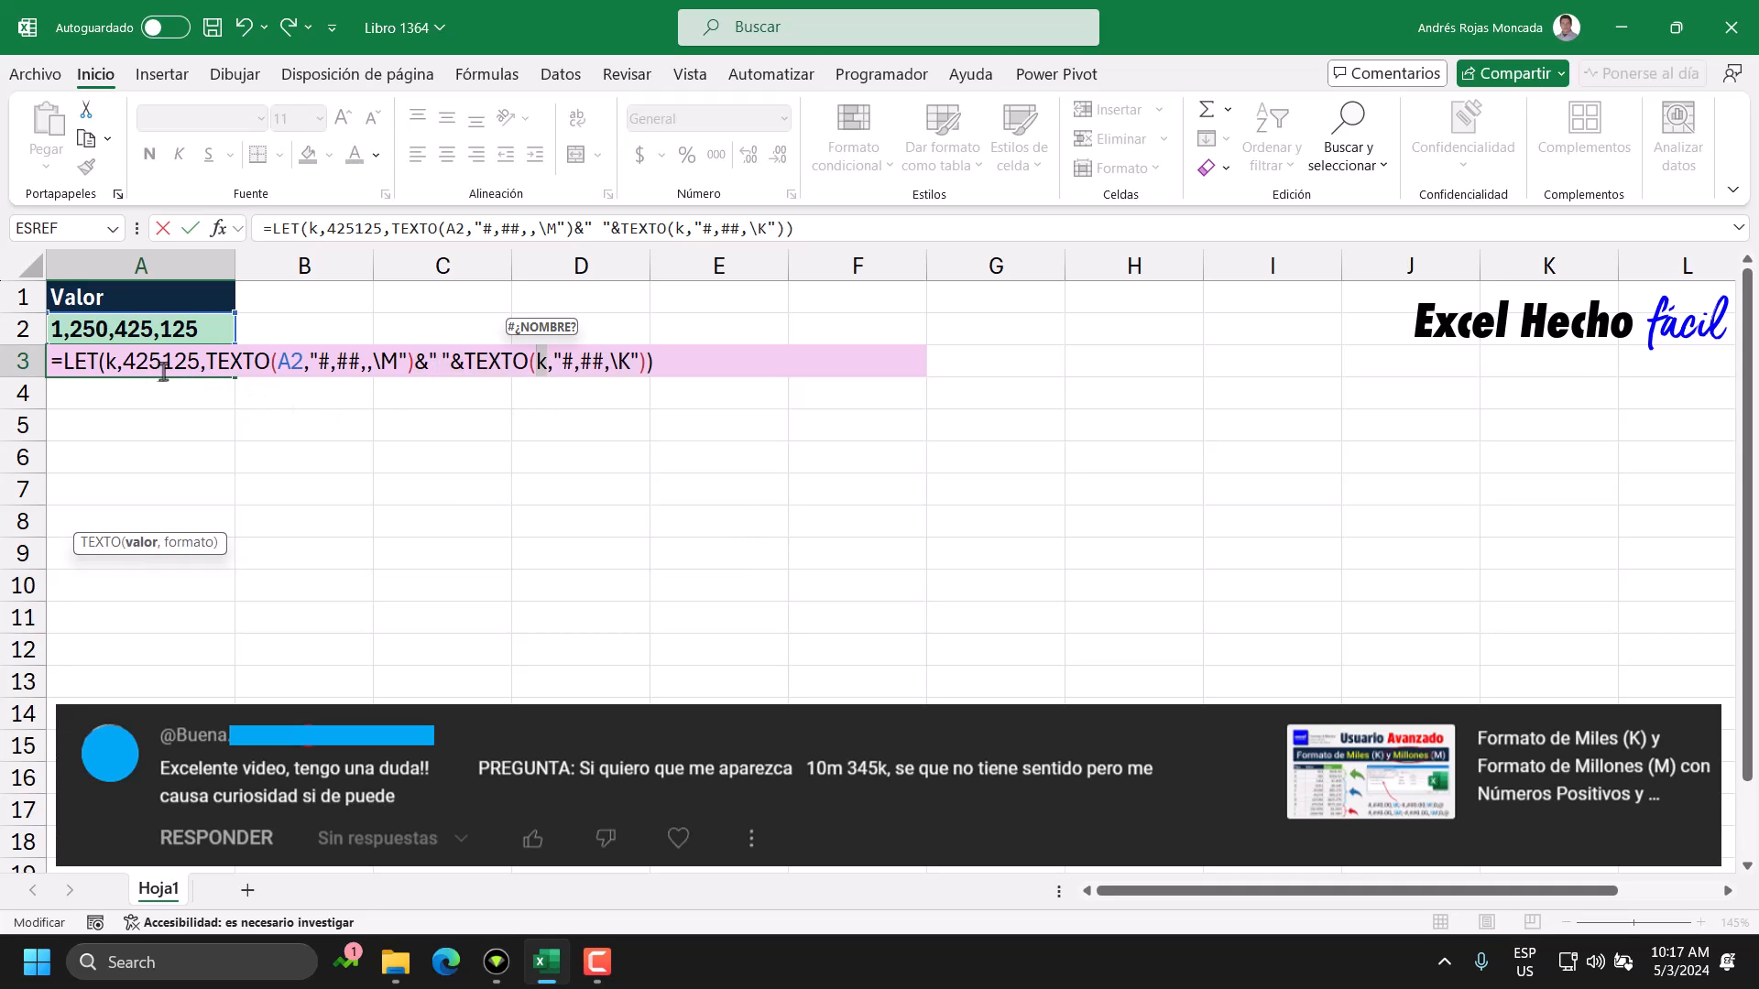
text(425)
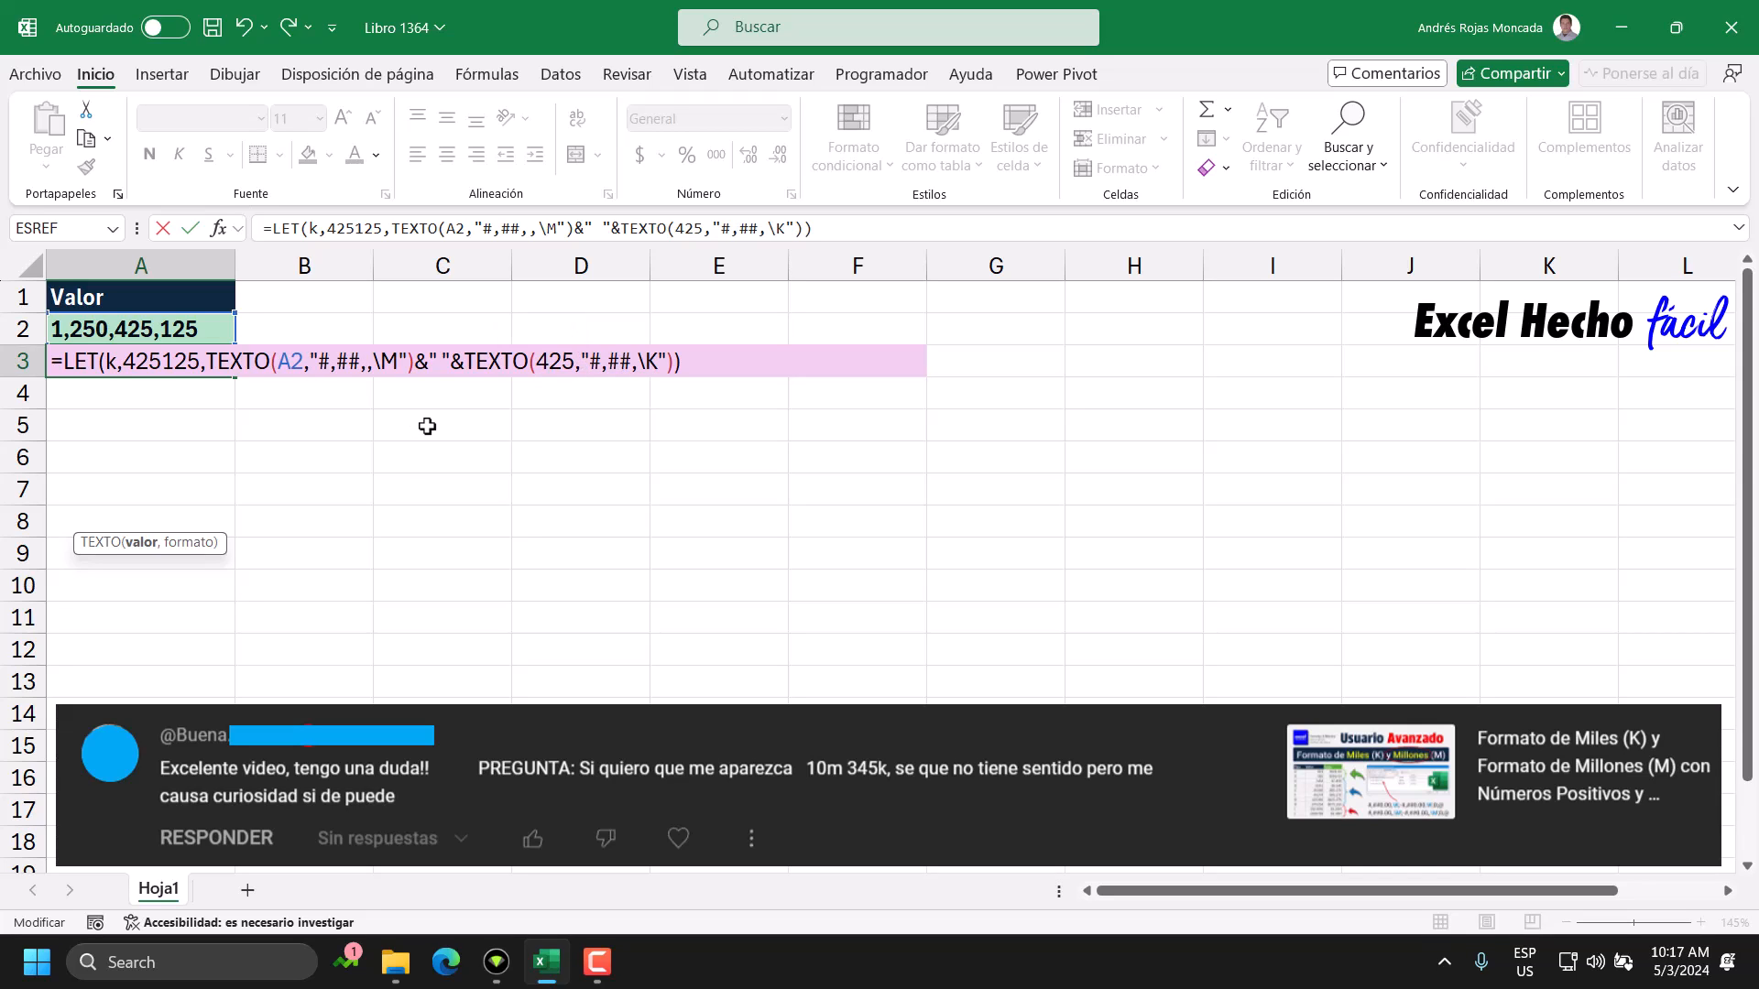
text(125)
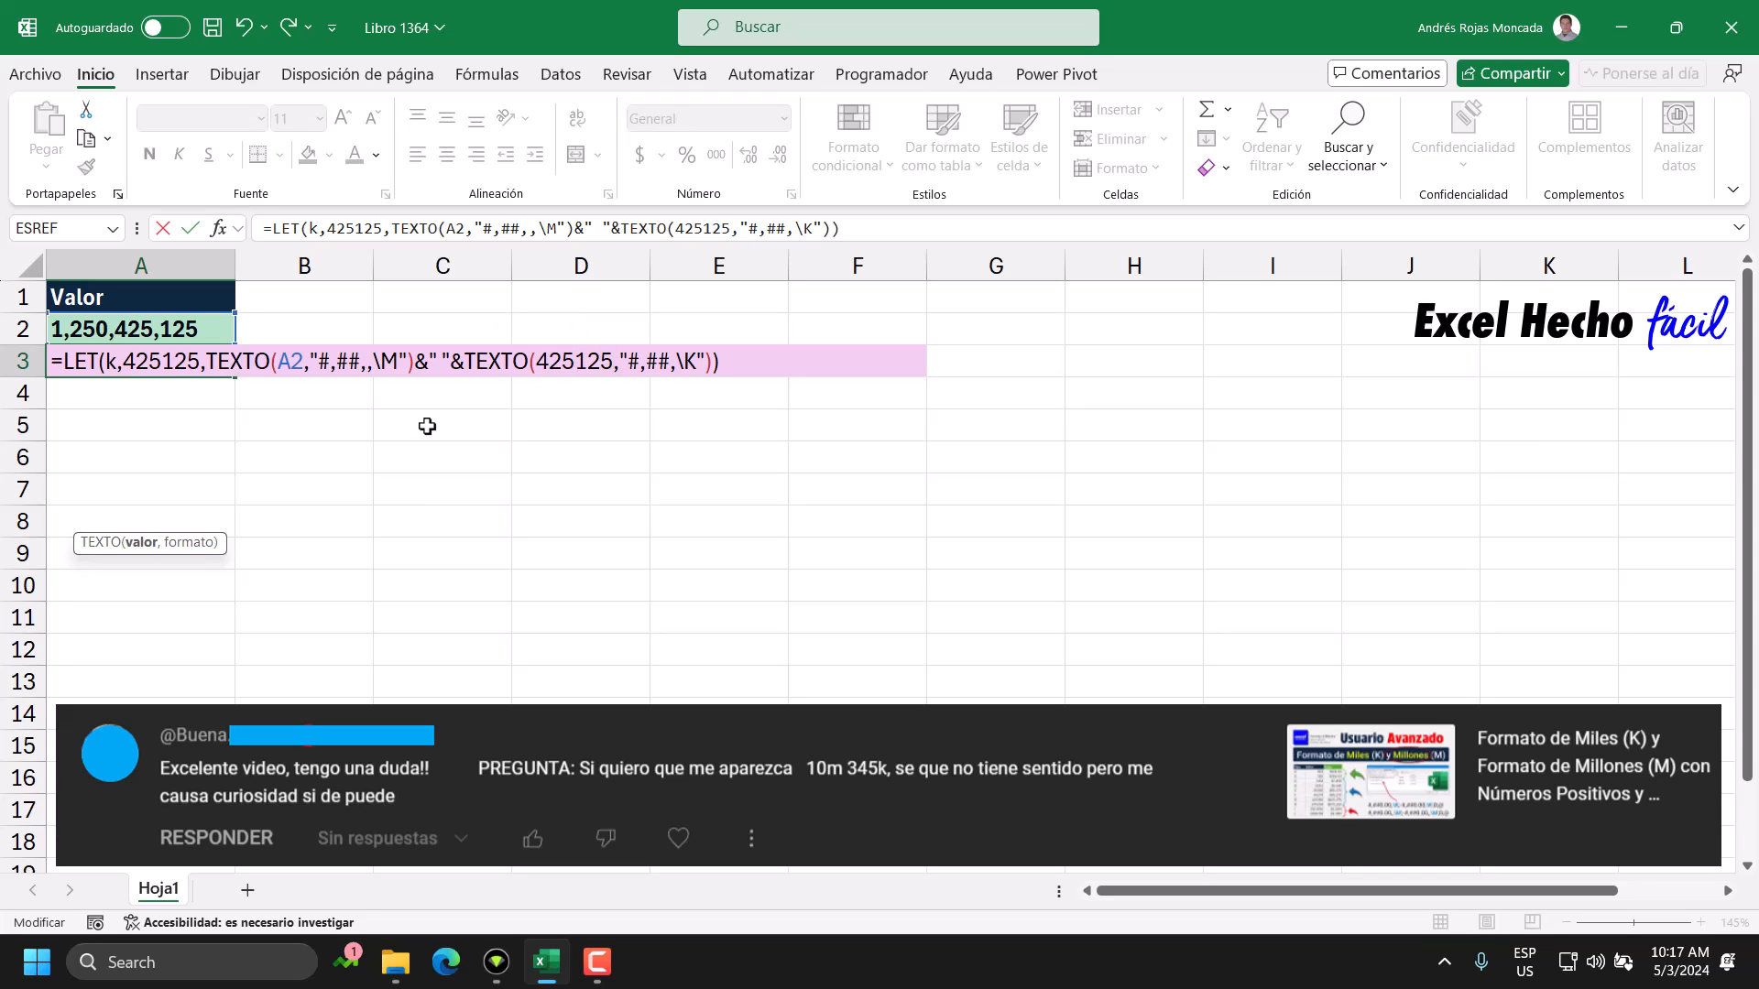
drag(628, 367, 669, 367)
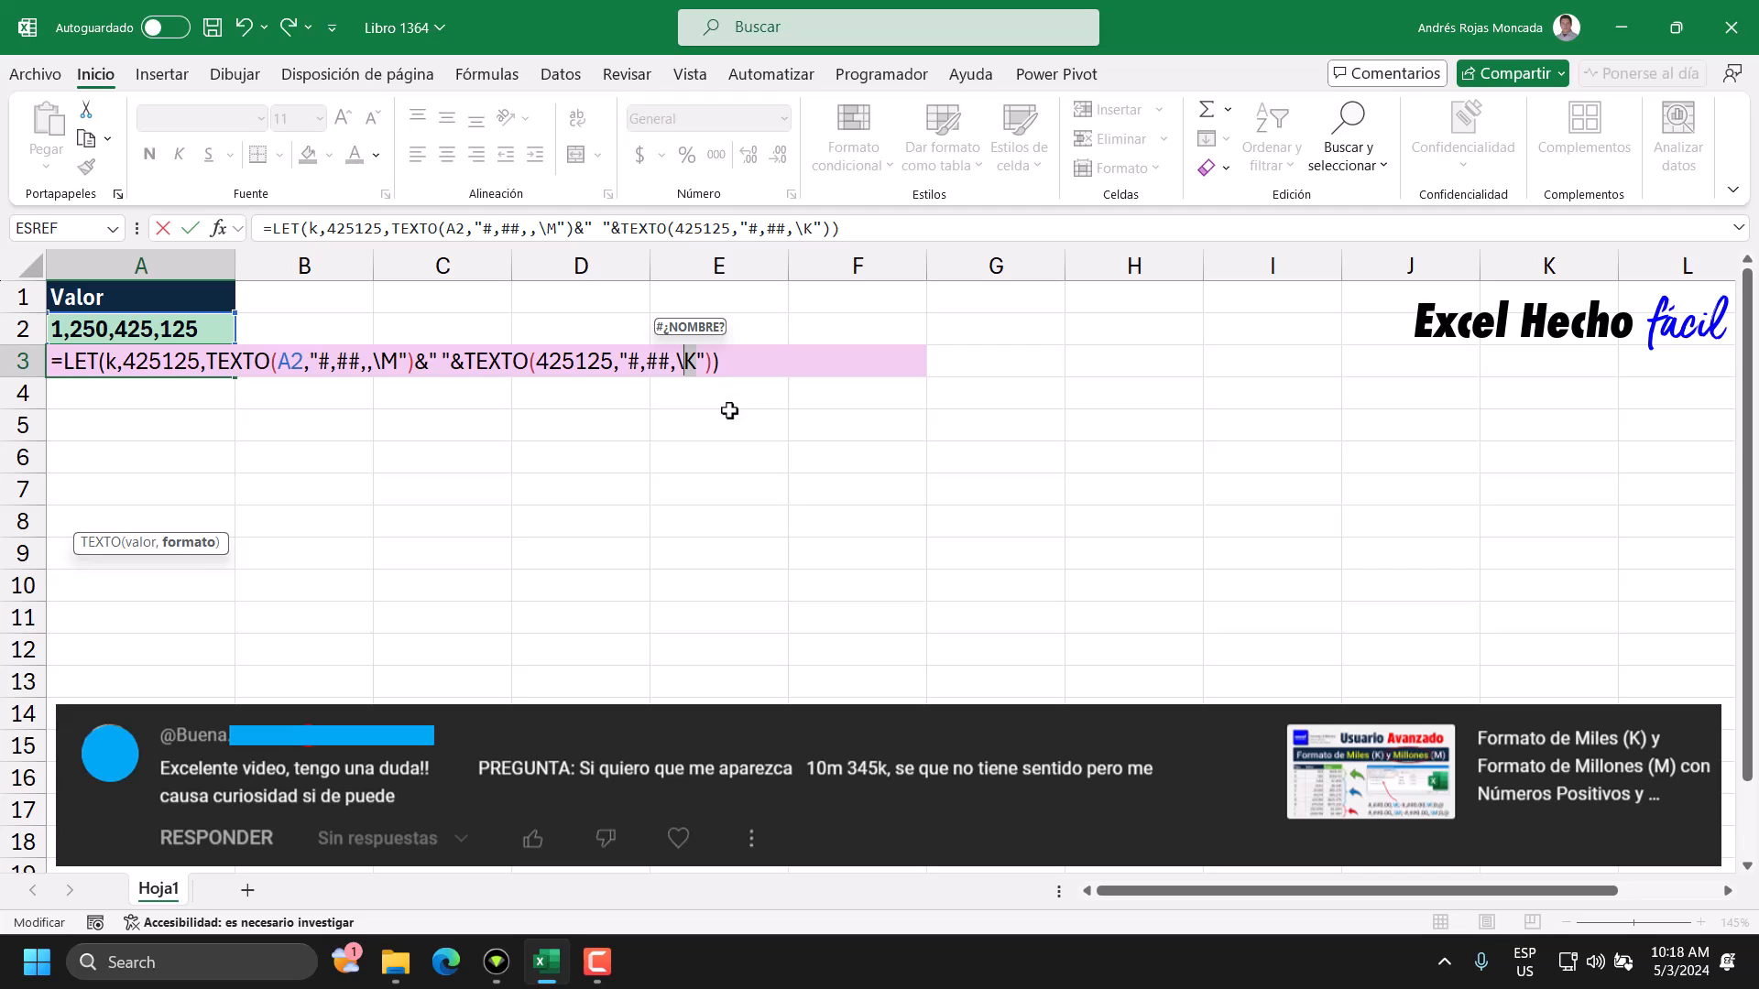
key(ctrl+Return)
key(Escape)
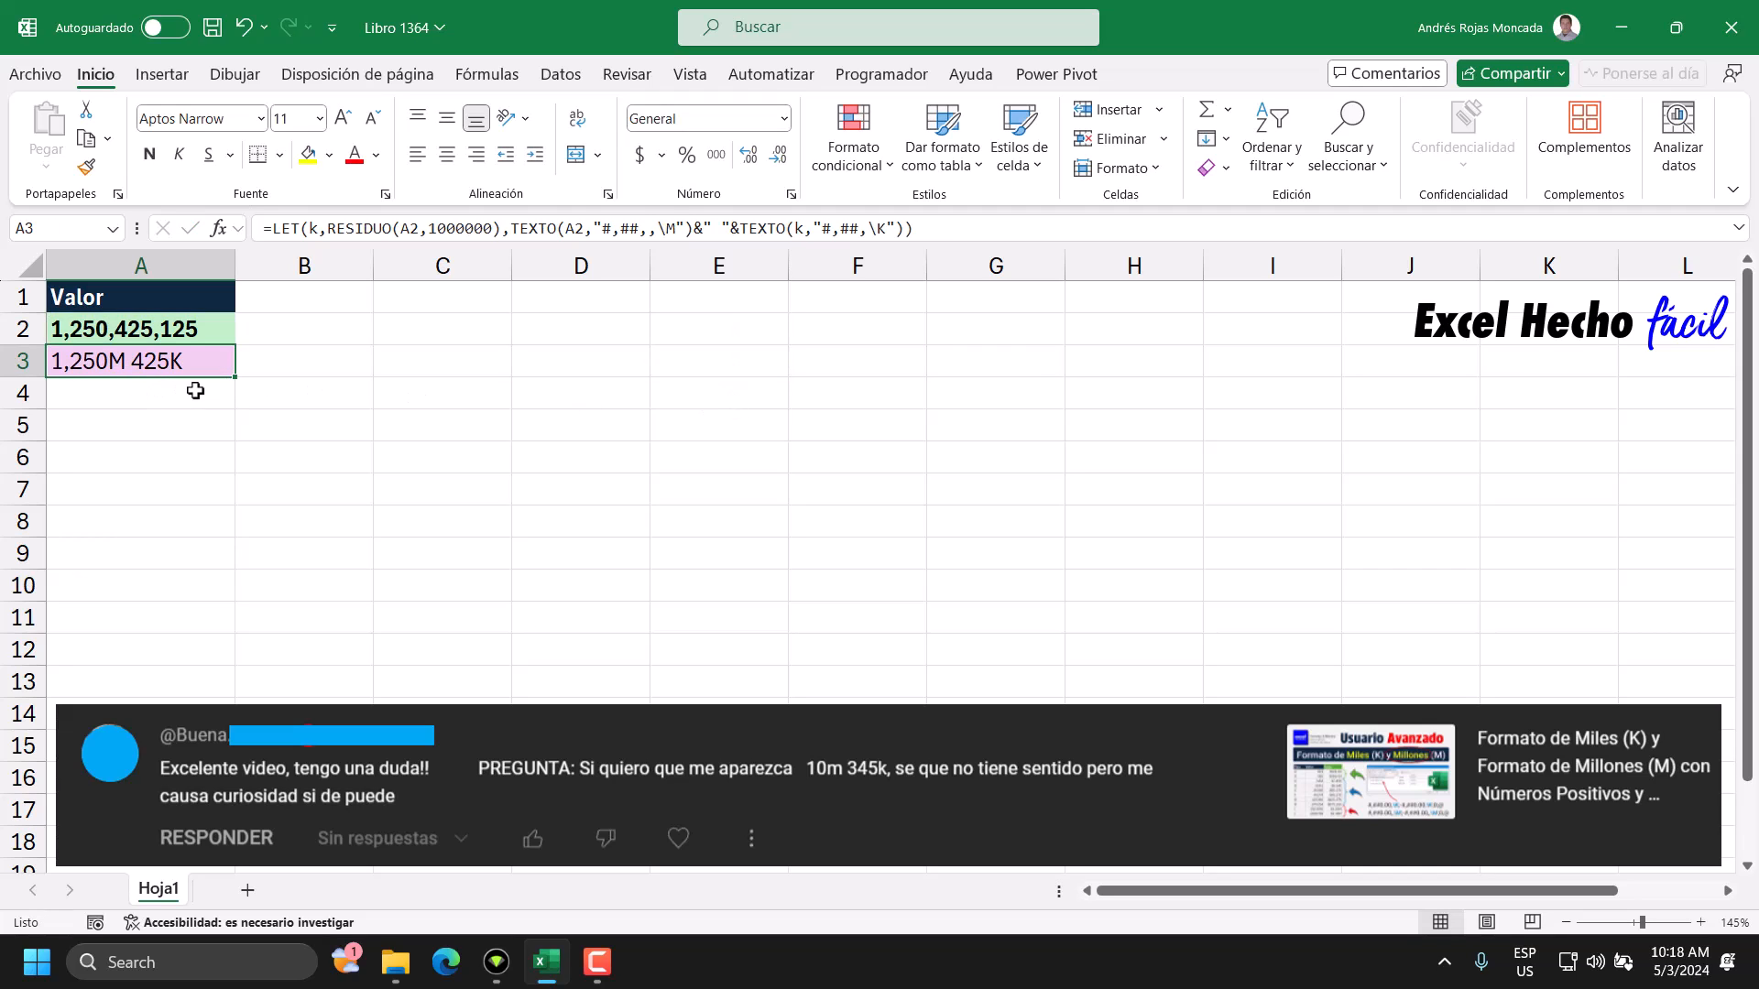
click(198, 328)
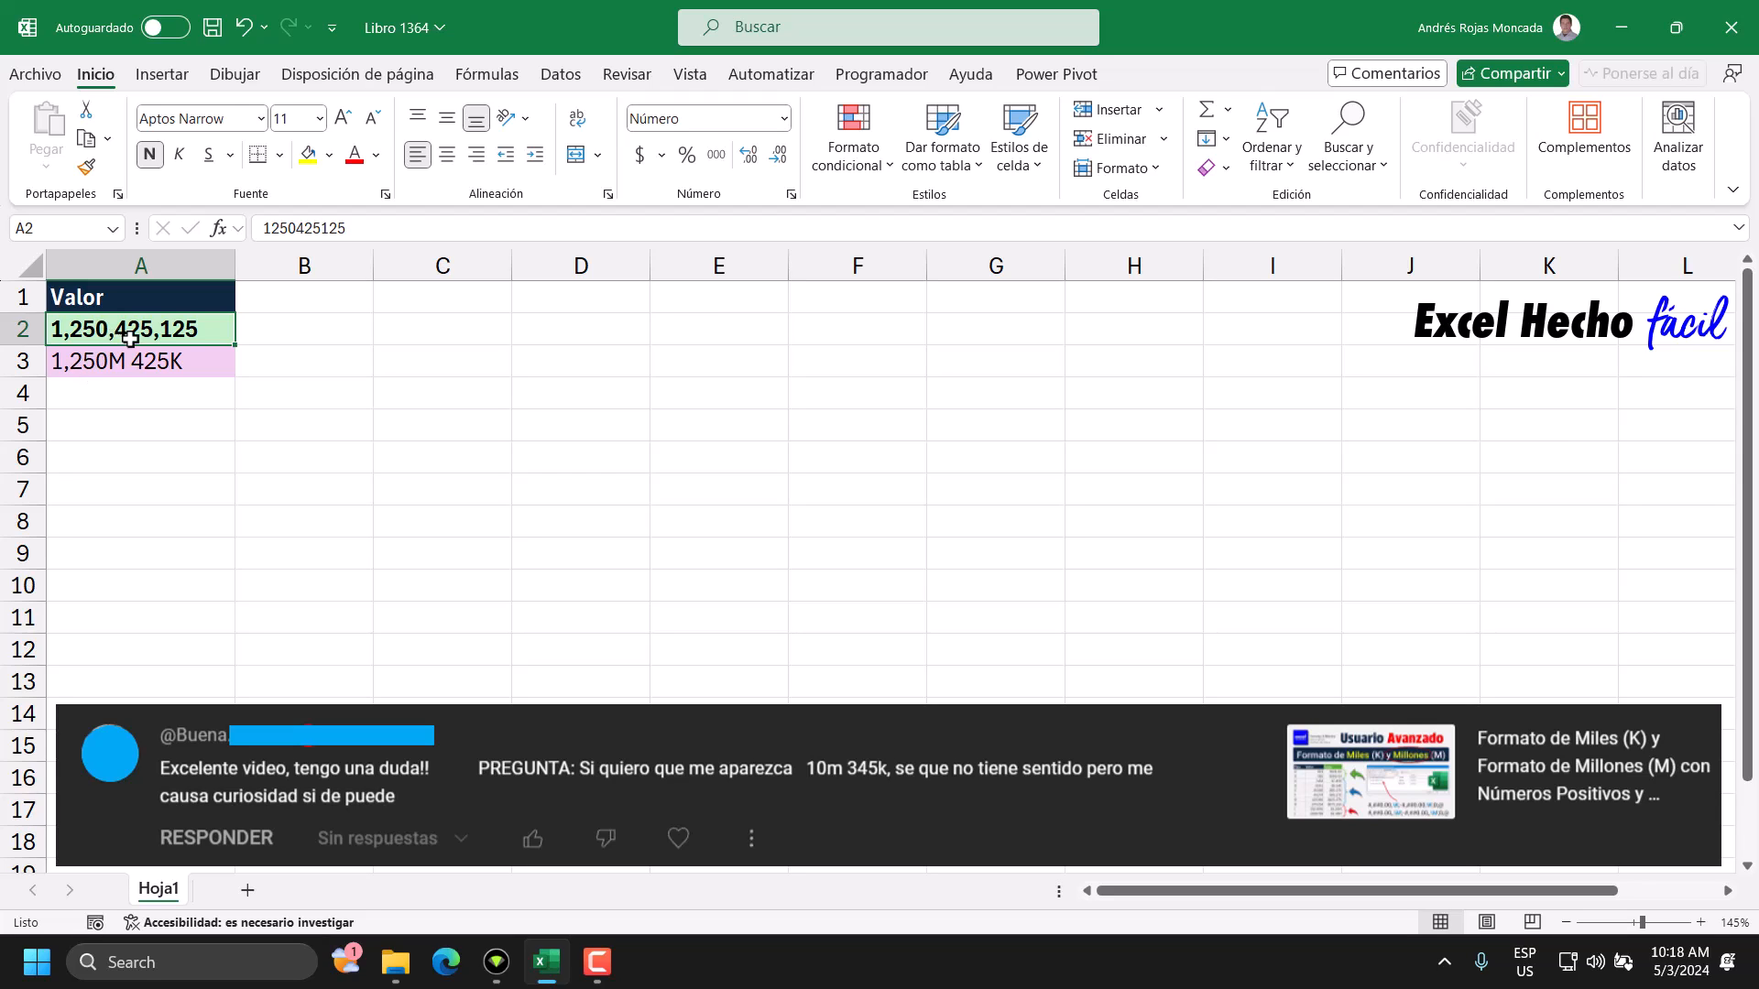
drag(296, 228, 305, 228)
text(6)
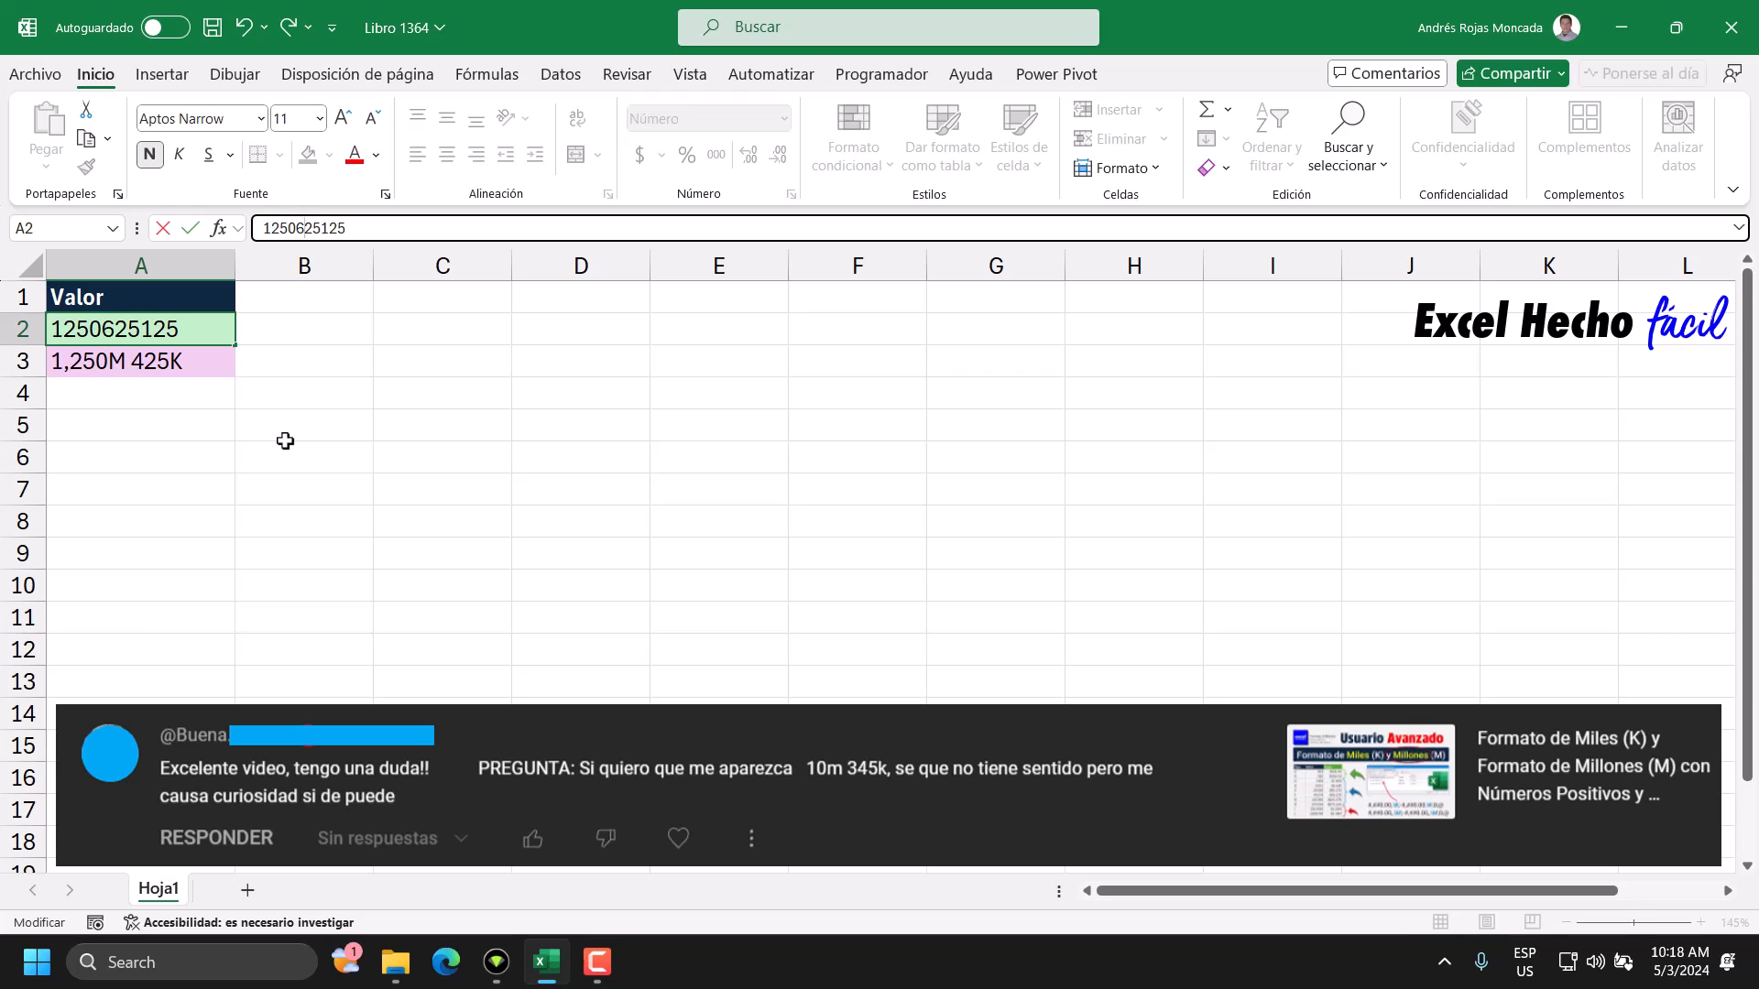
key(Return)
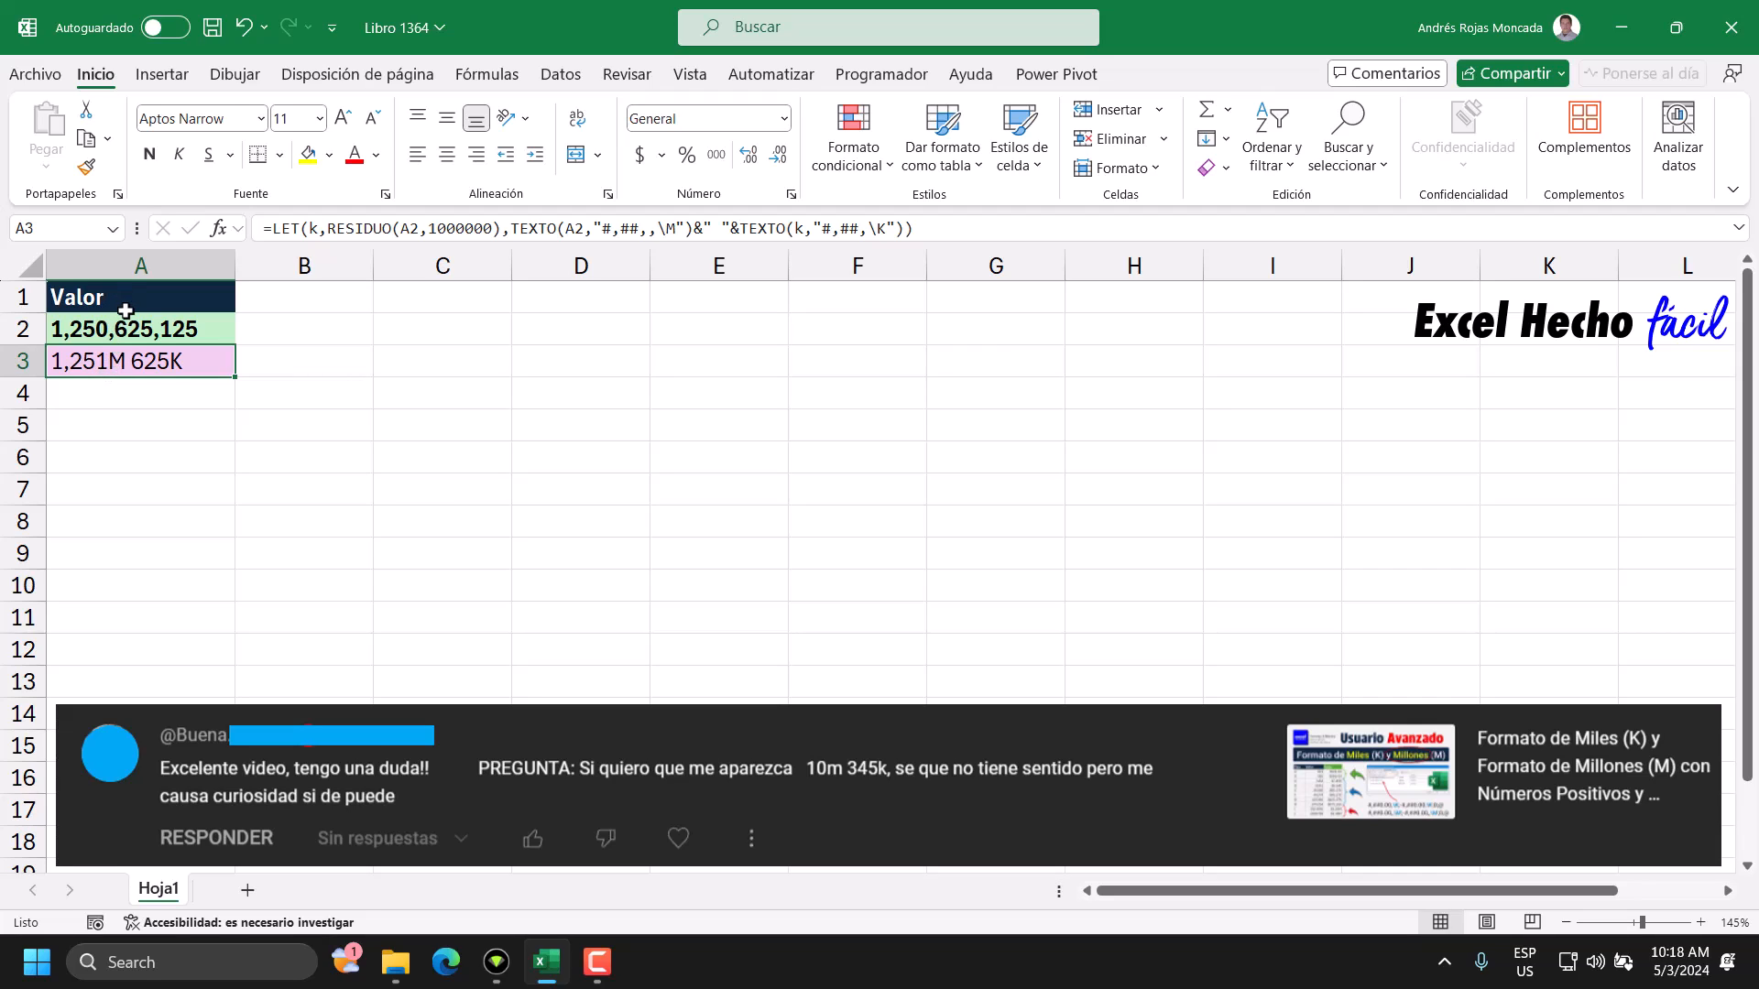
Inspect the first TEXTO function in the A3 formula, checking its format commas and its A2 argument.
double_click(205, 358)
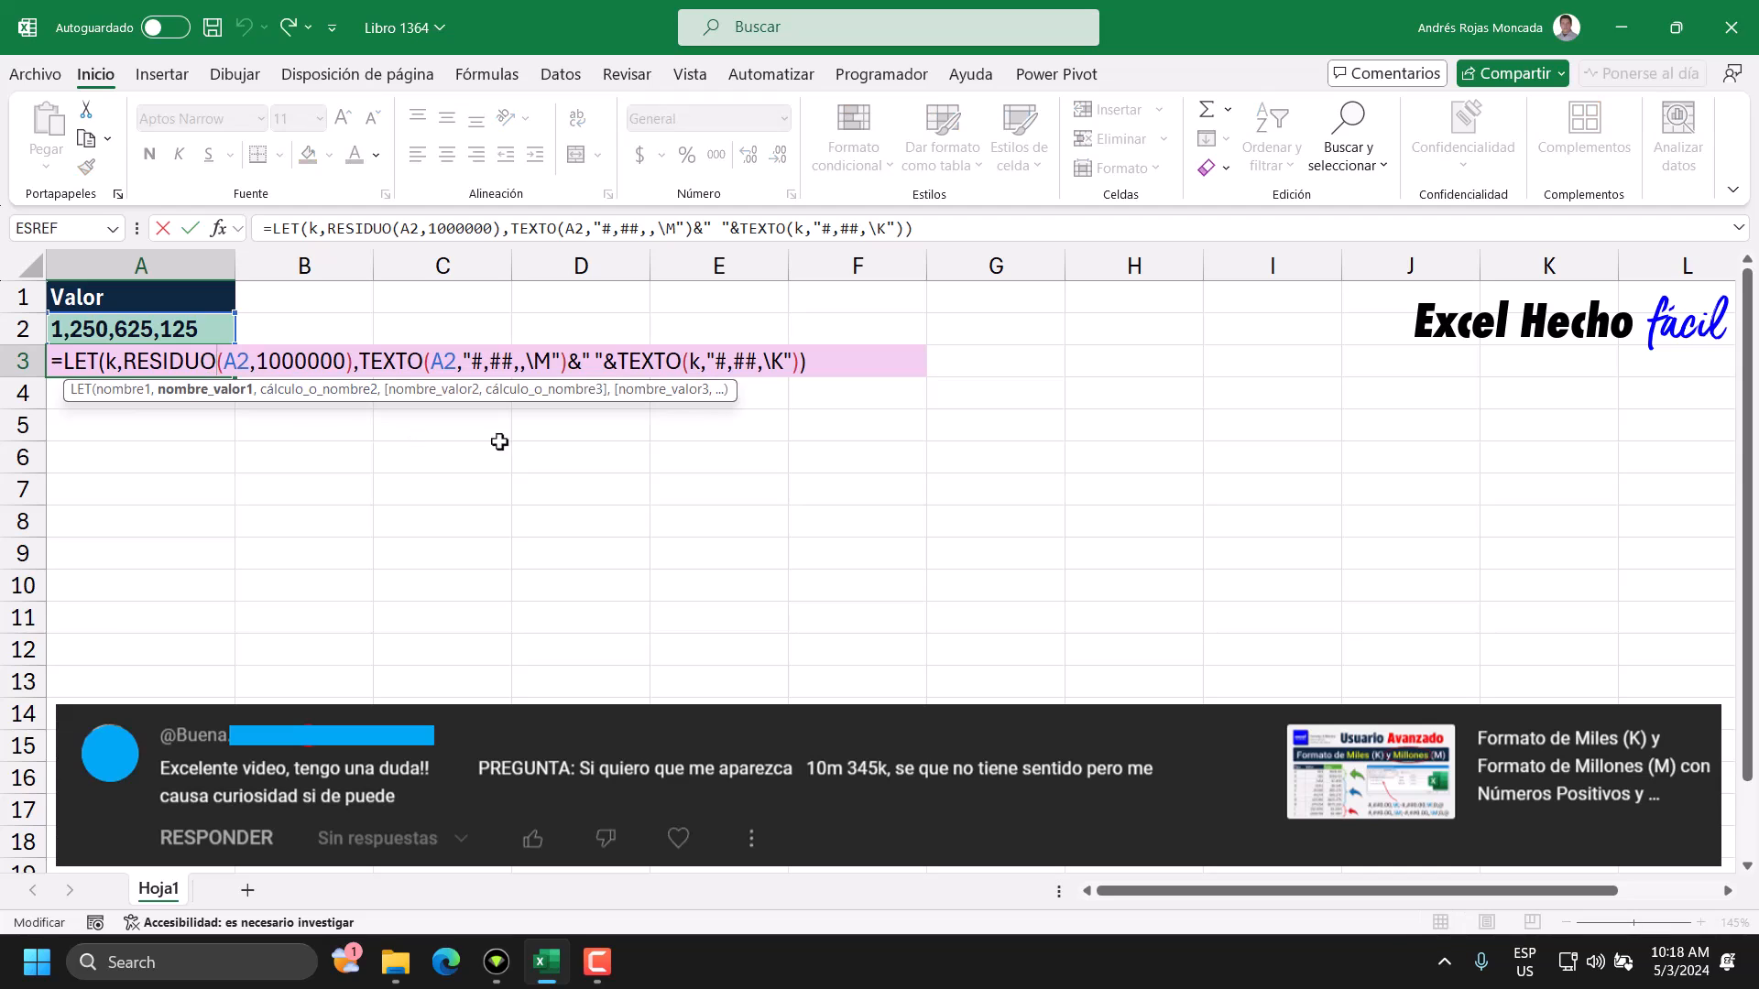
click(522, 365)
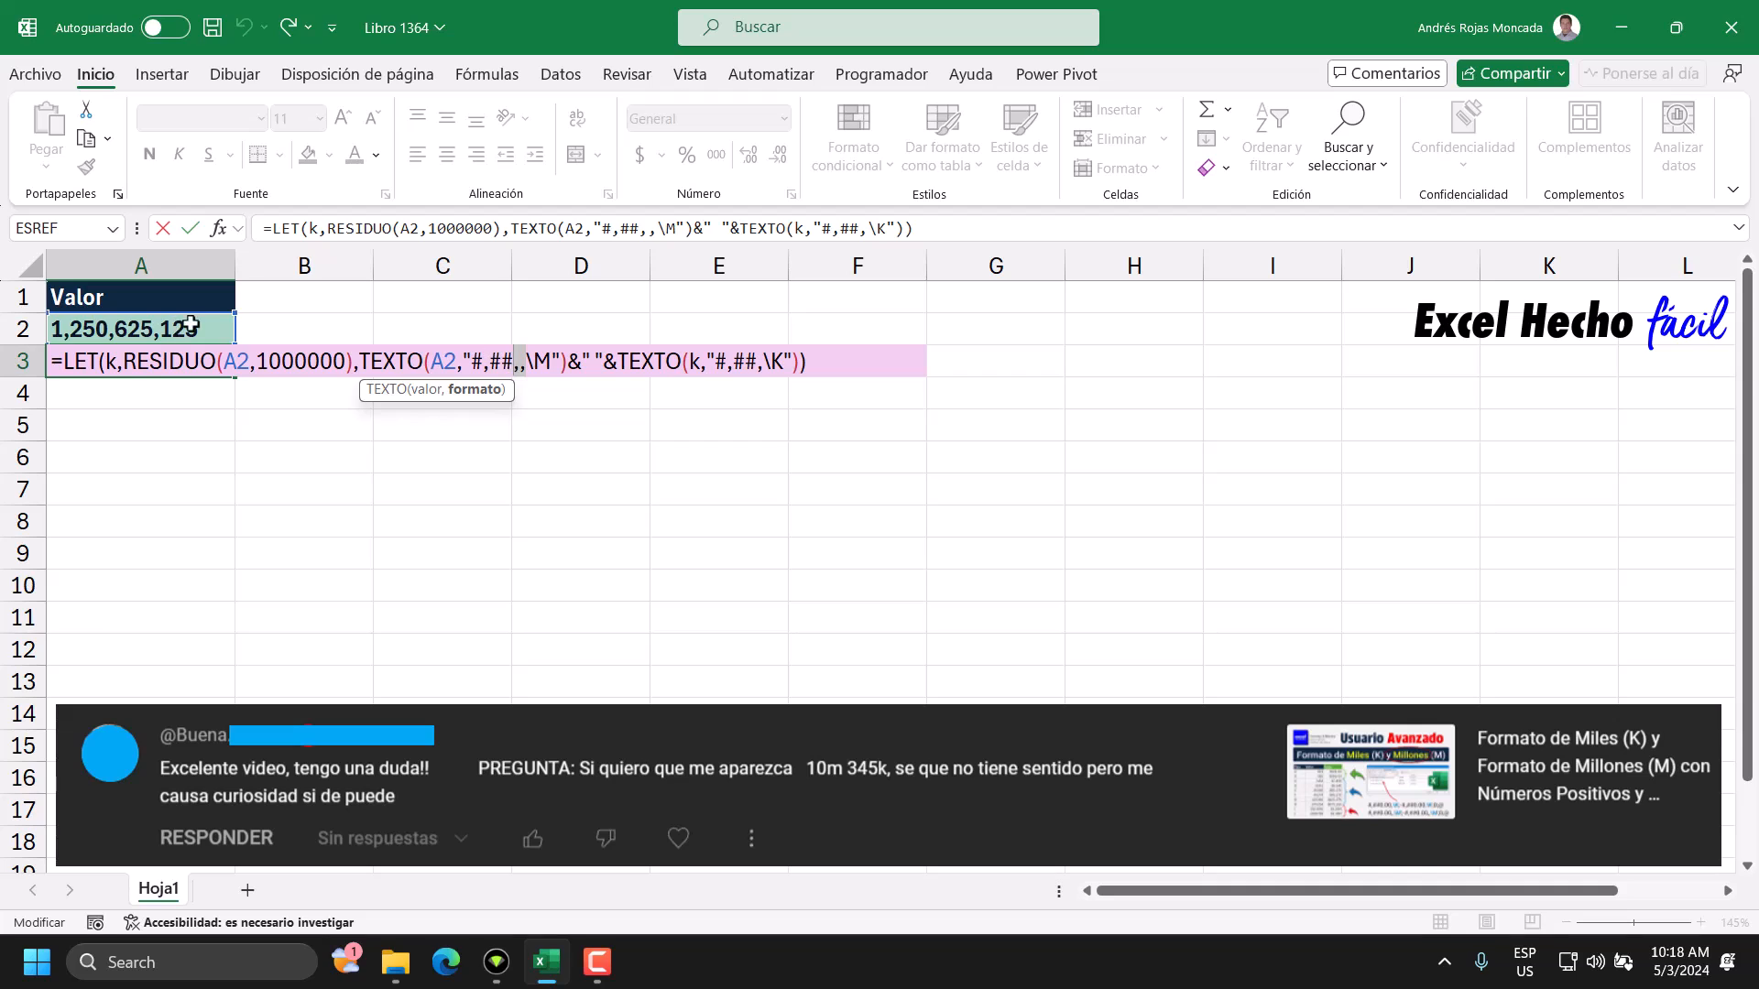
drag(464, 362, 430, 363)
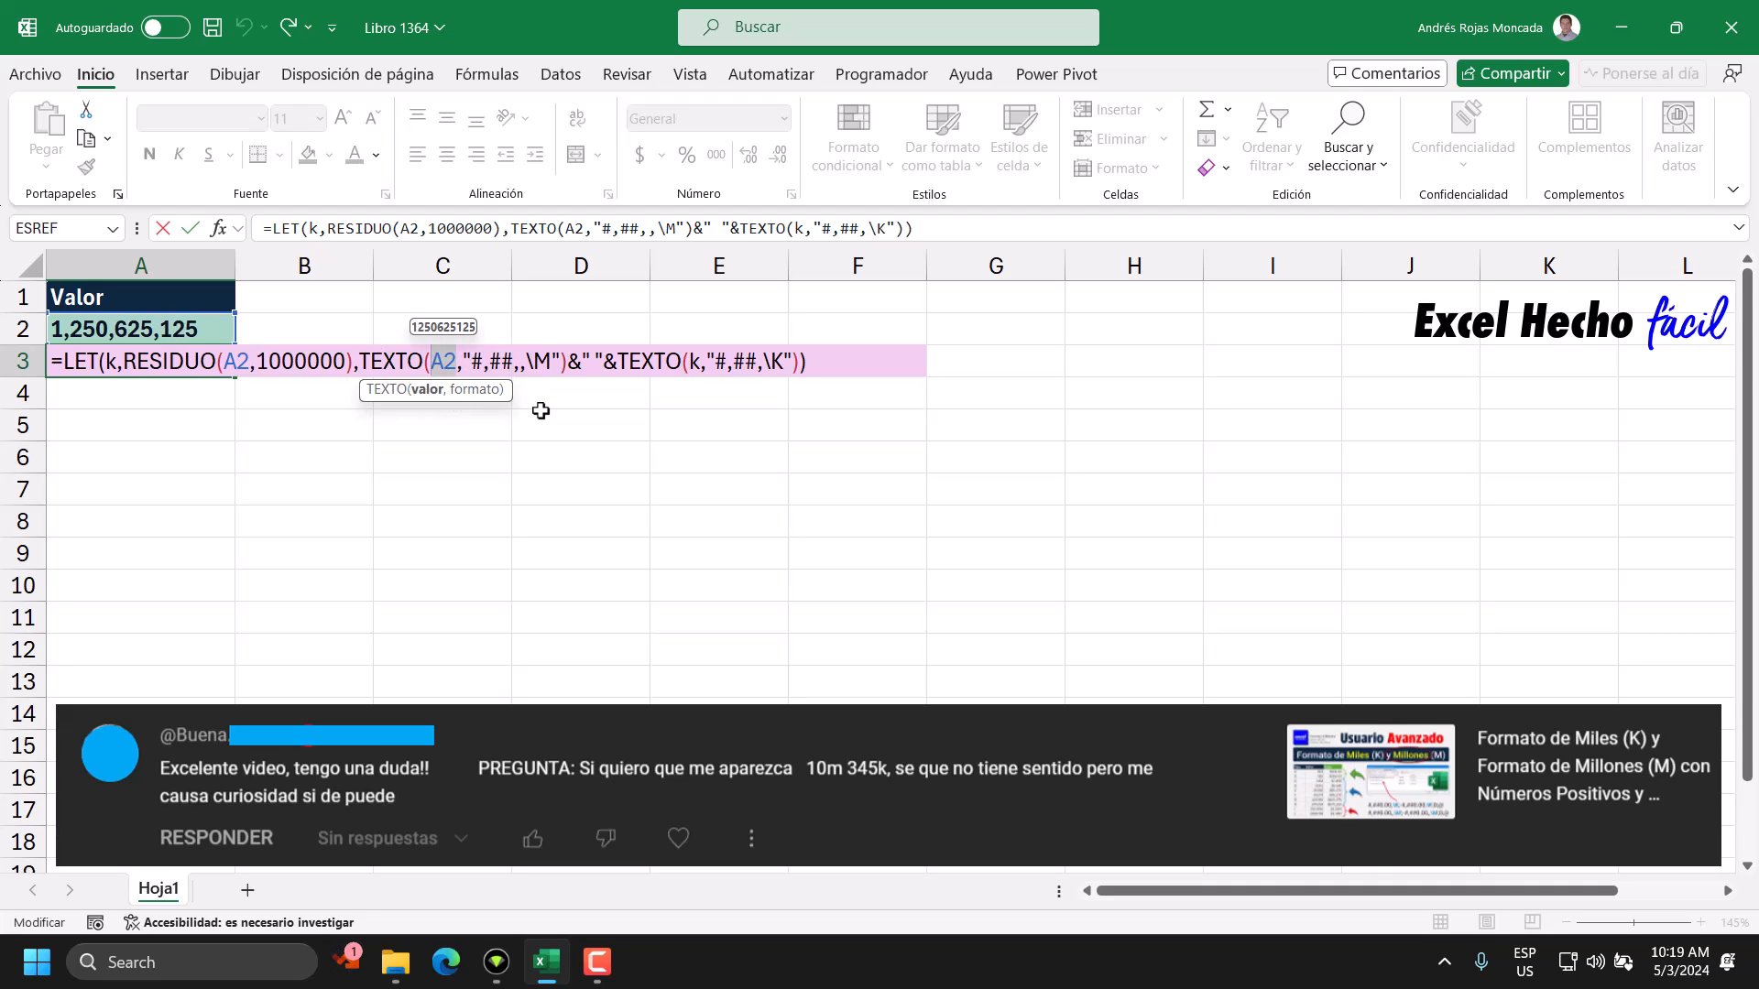
key(ctrl+Return)
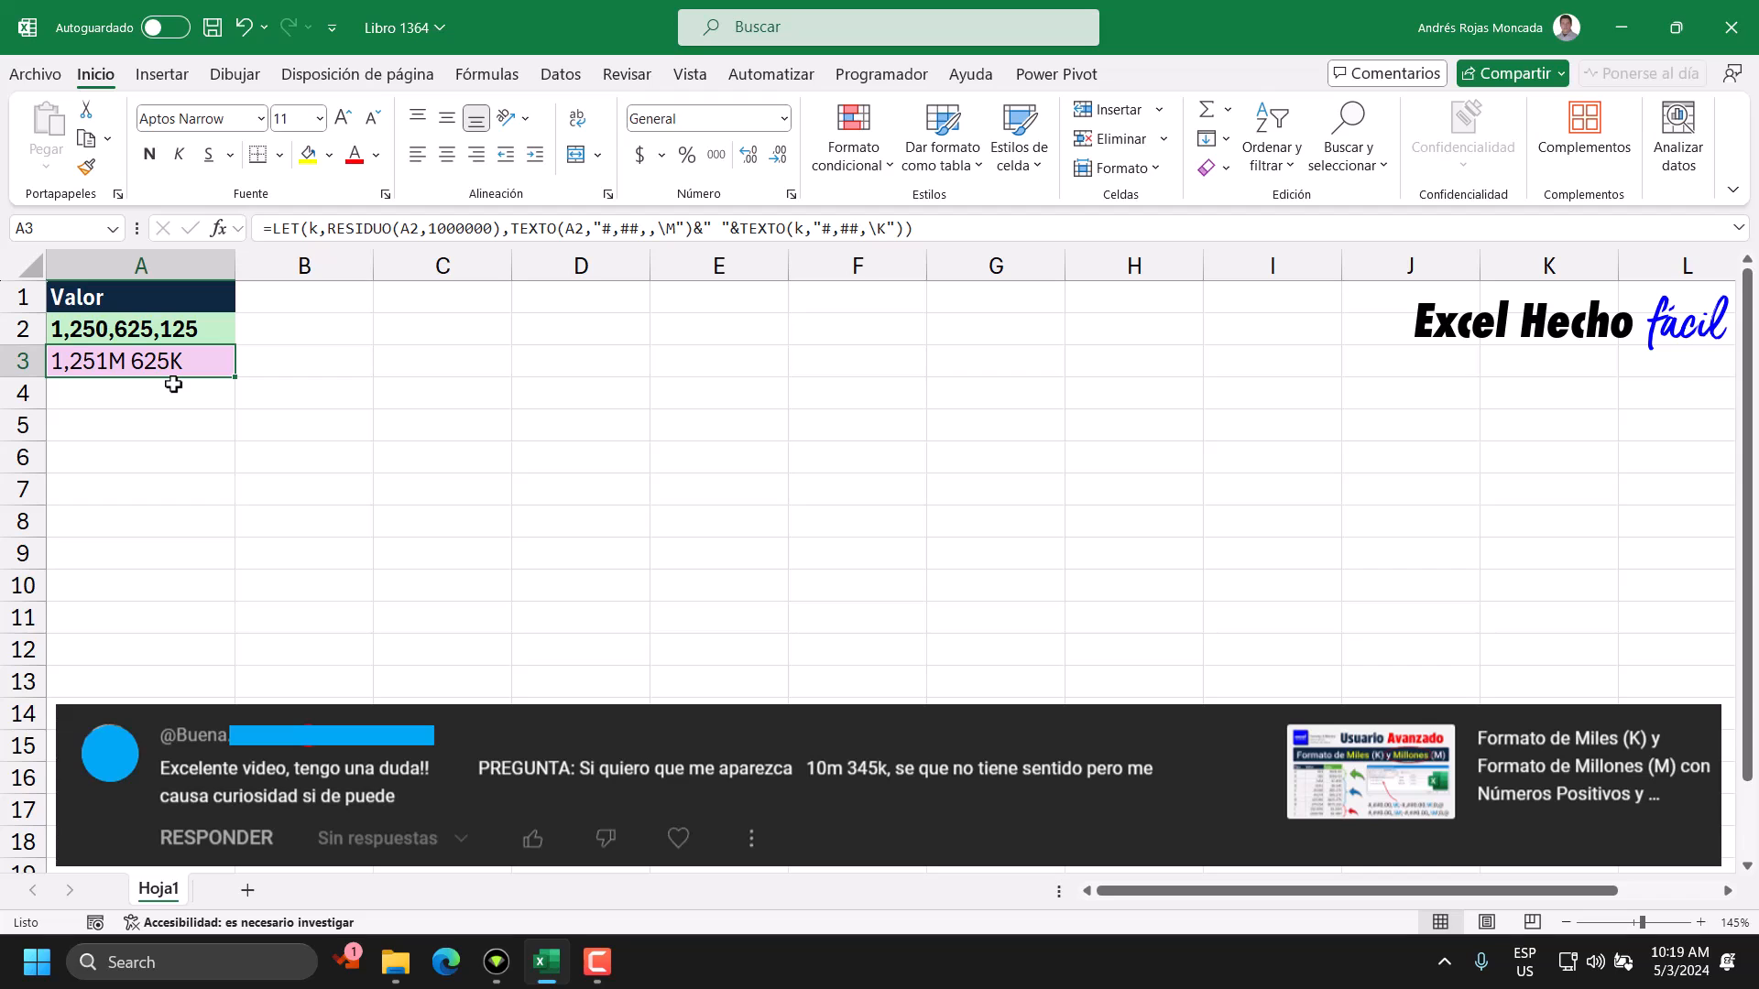
double_click(124, 332)
drag(103, 329, 112, 329)
text(4)
key(Return)
click(147, 425)
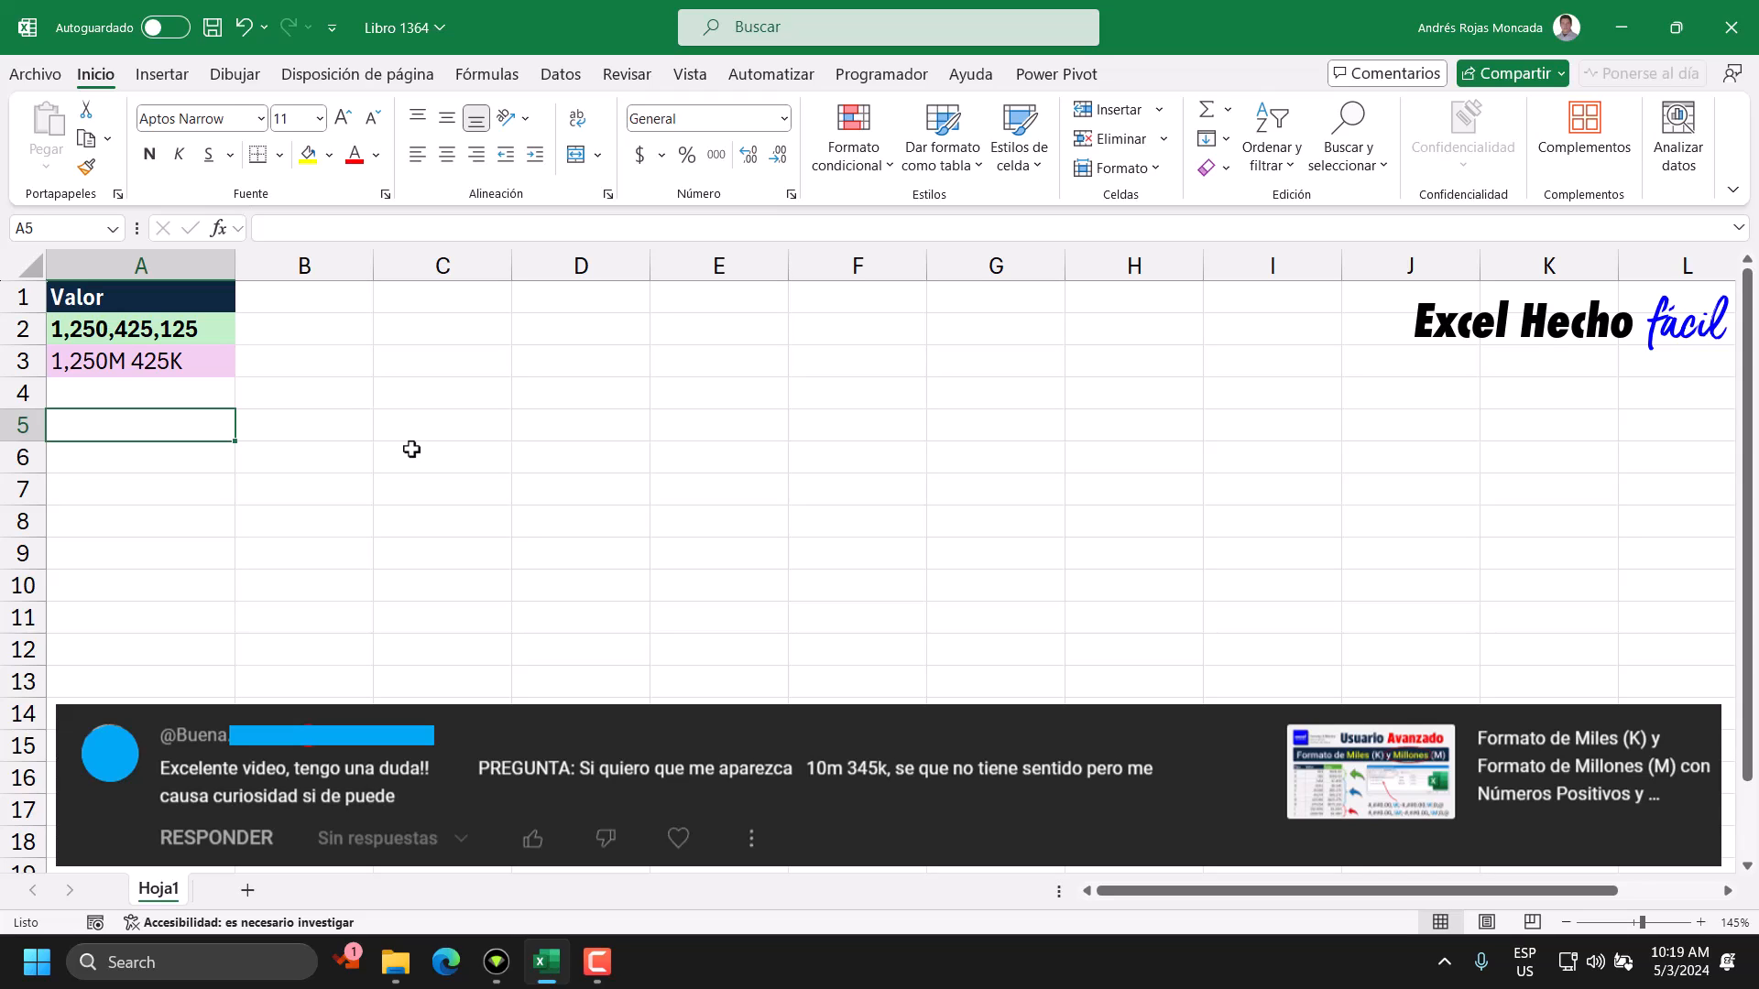
Enter the labels #+, #- and #0 in cells C1, D1 and E1.
click(442, 291)
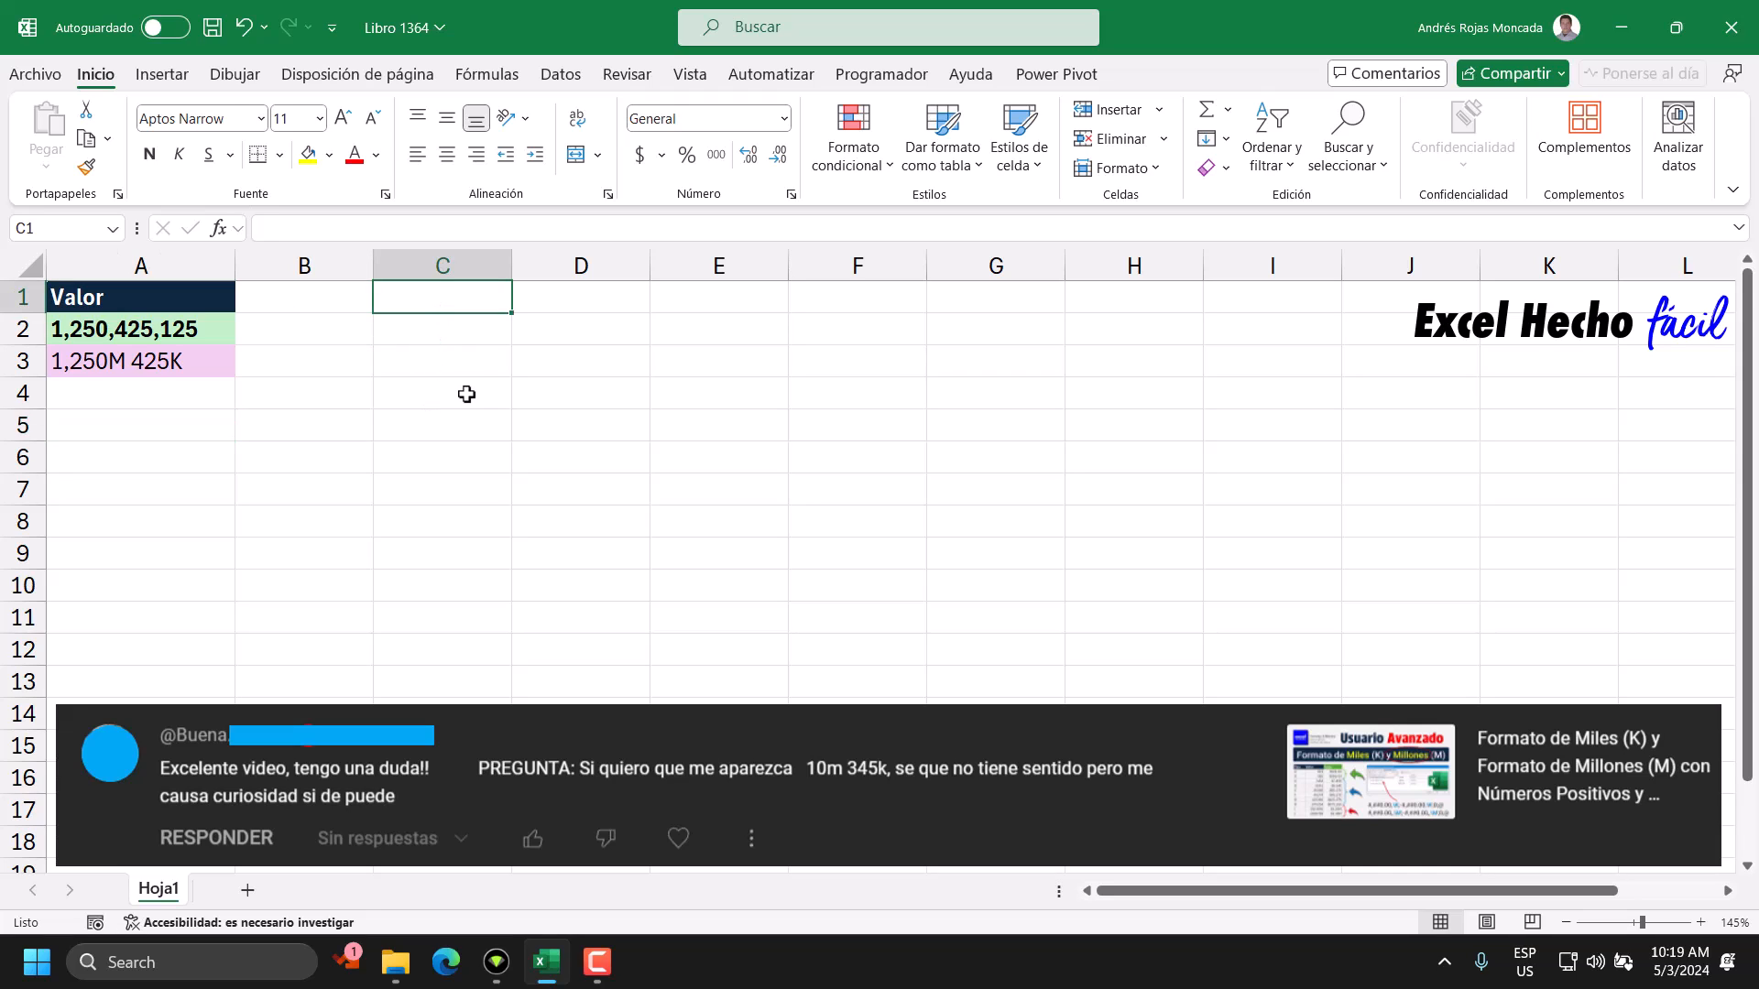
text(#+)
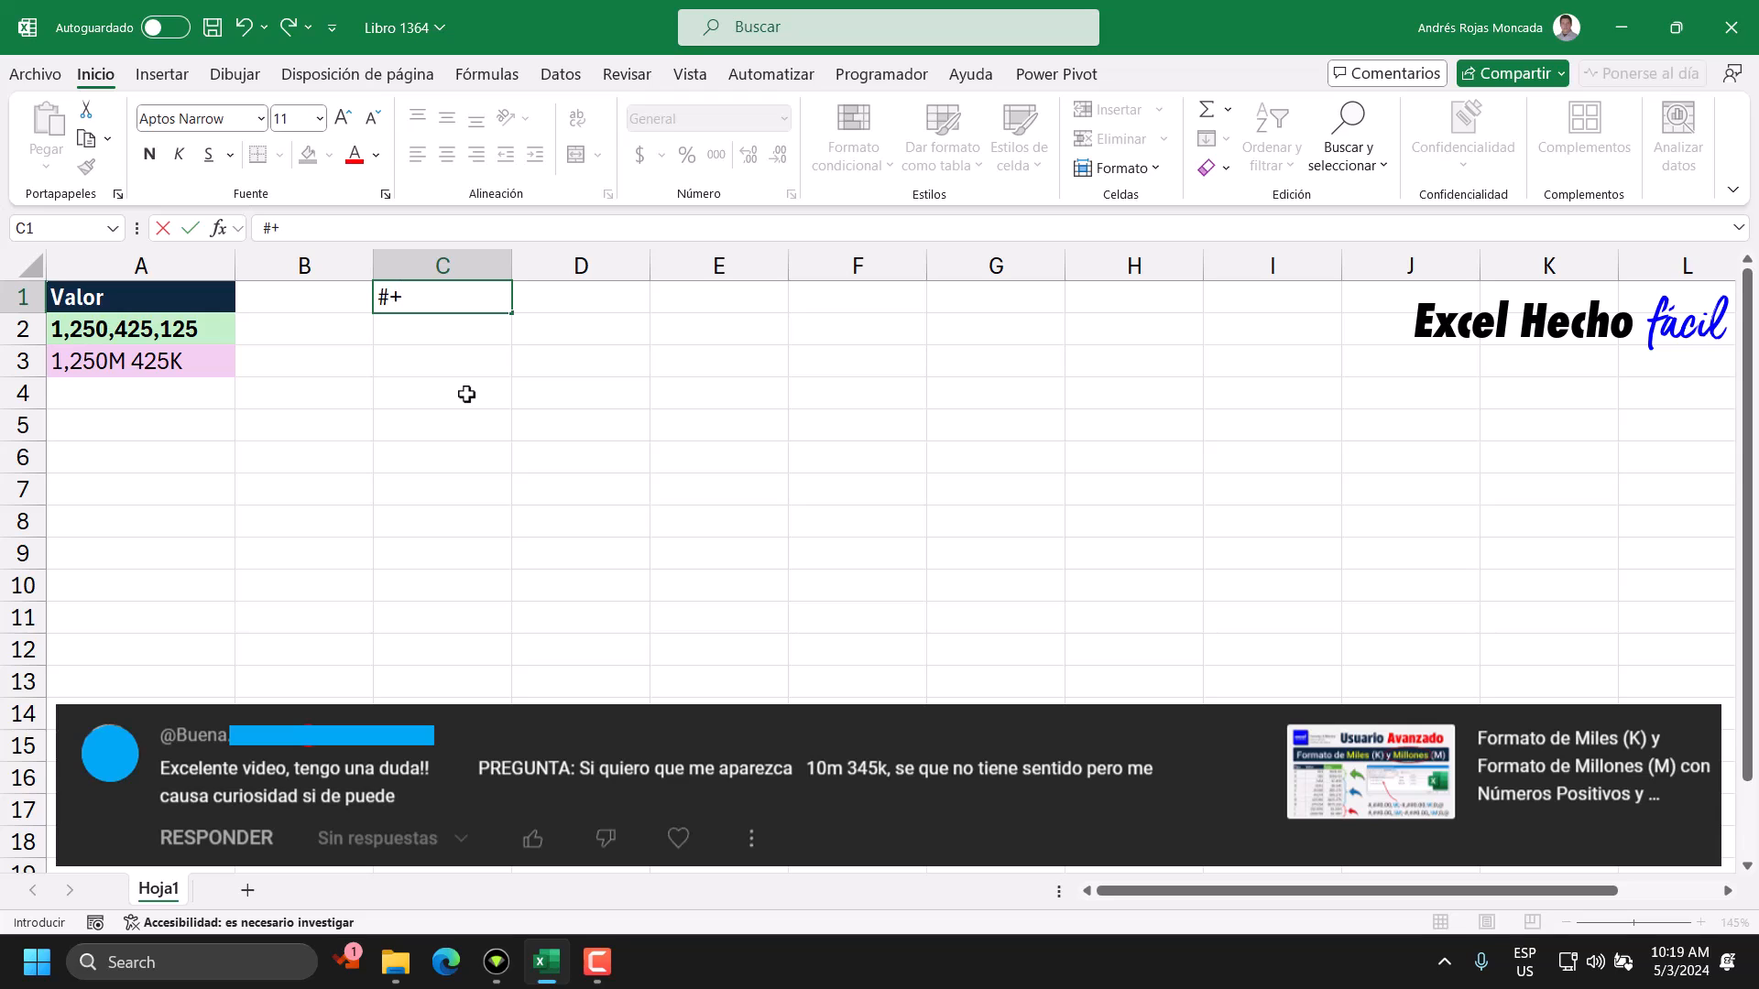
key(Tab)
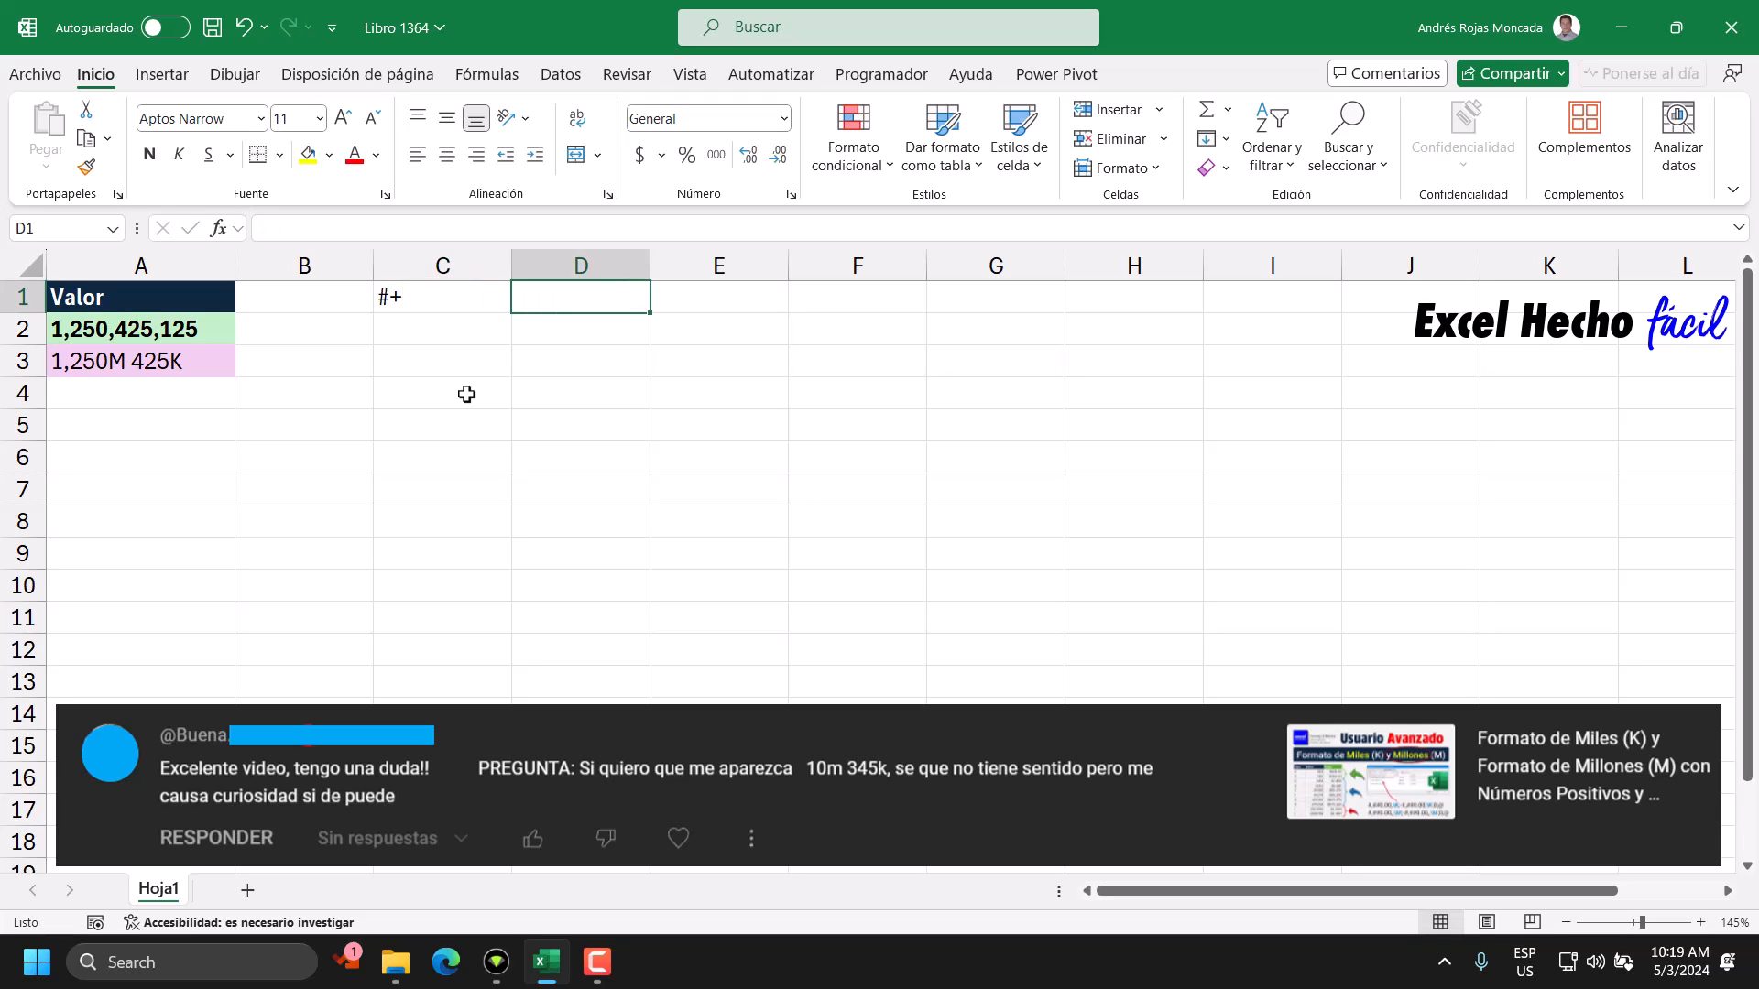
text(#-)
key(Tab)
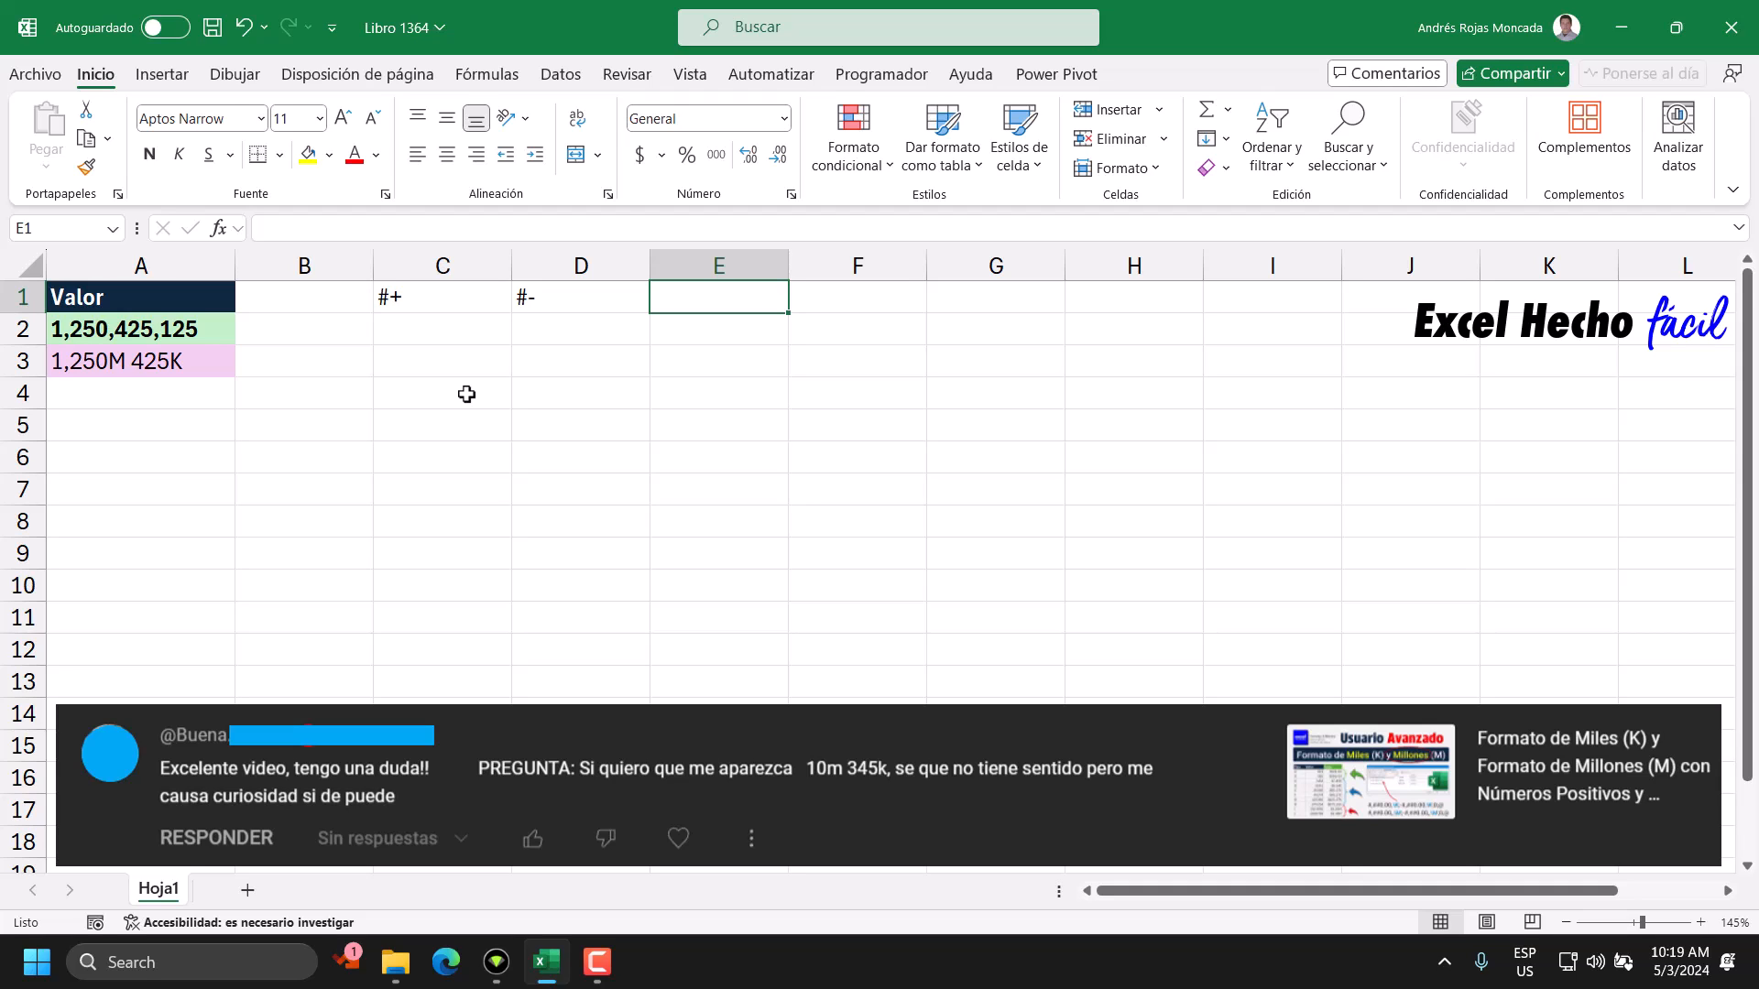
text(#0)
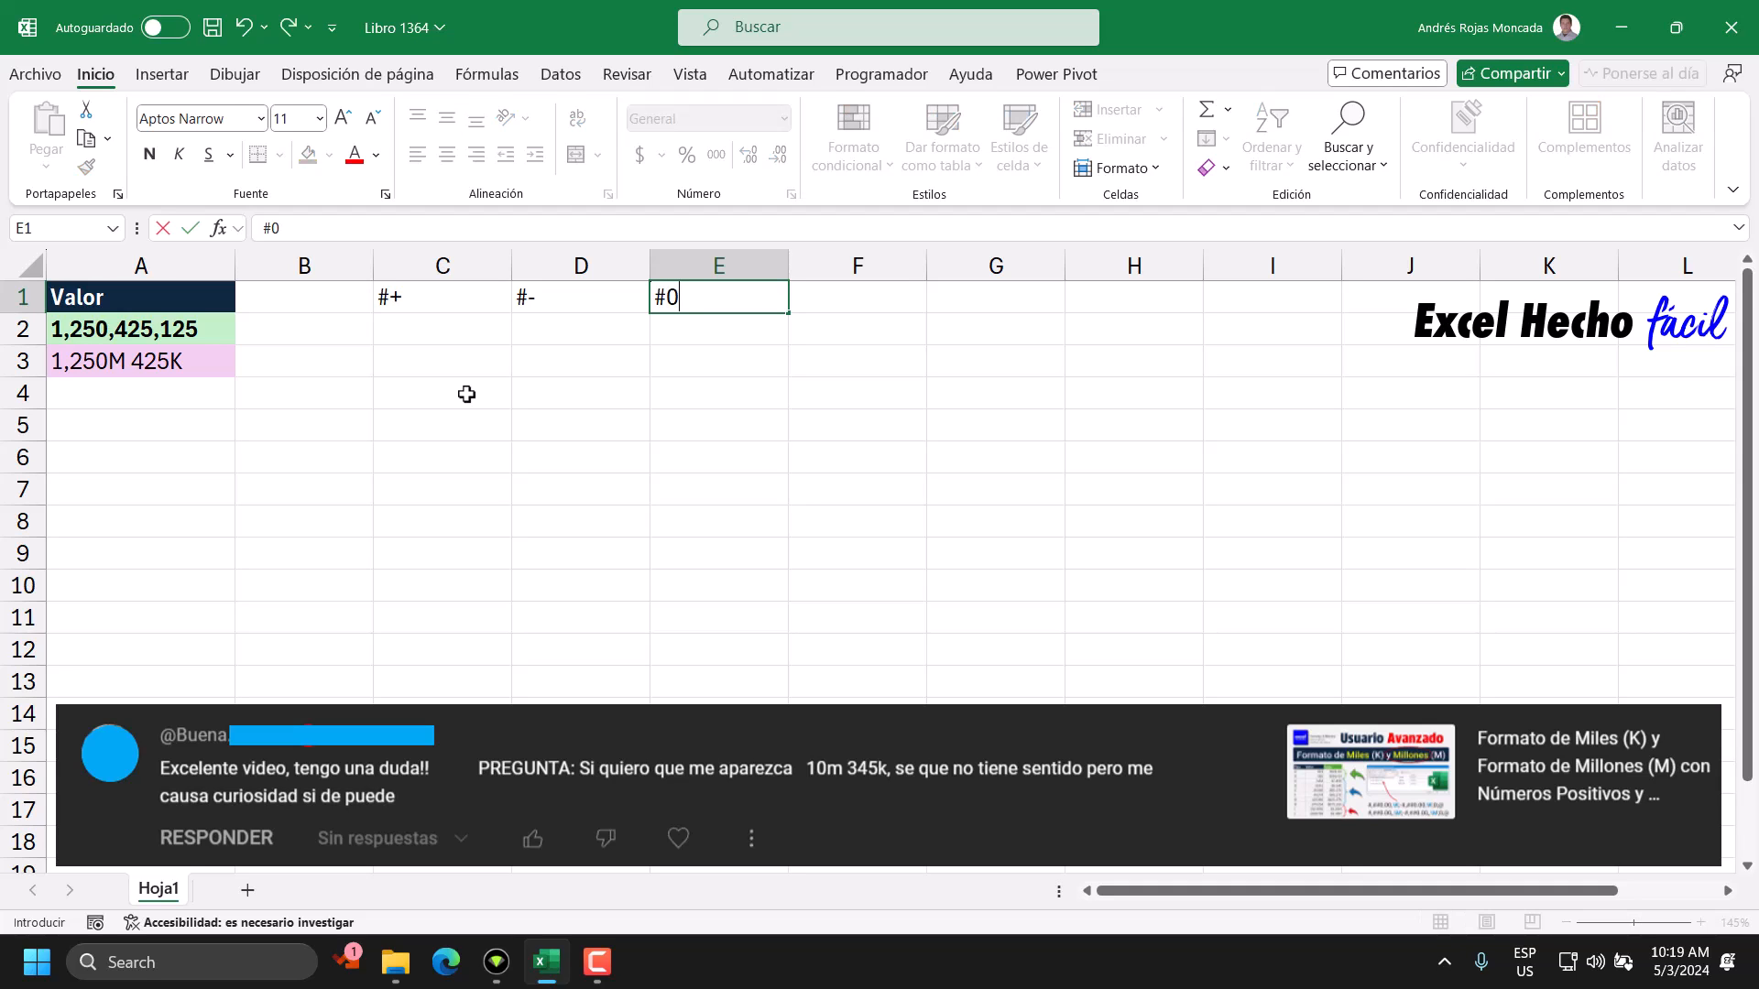
key(Tab)
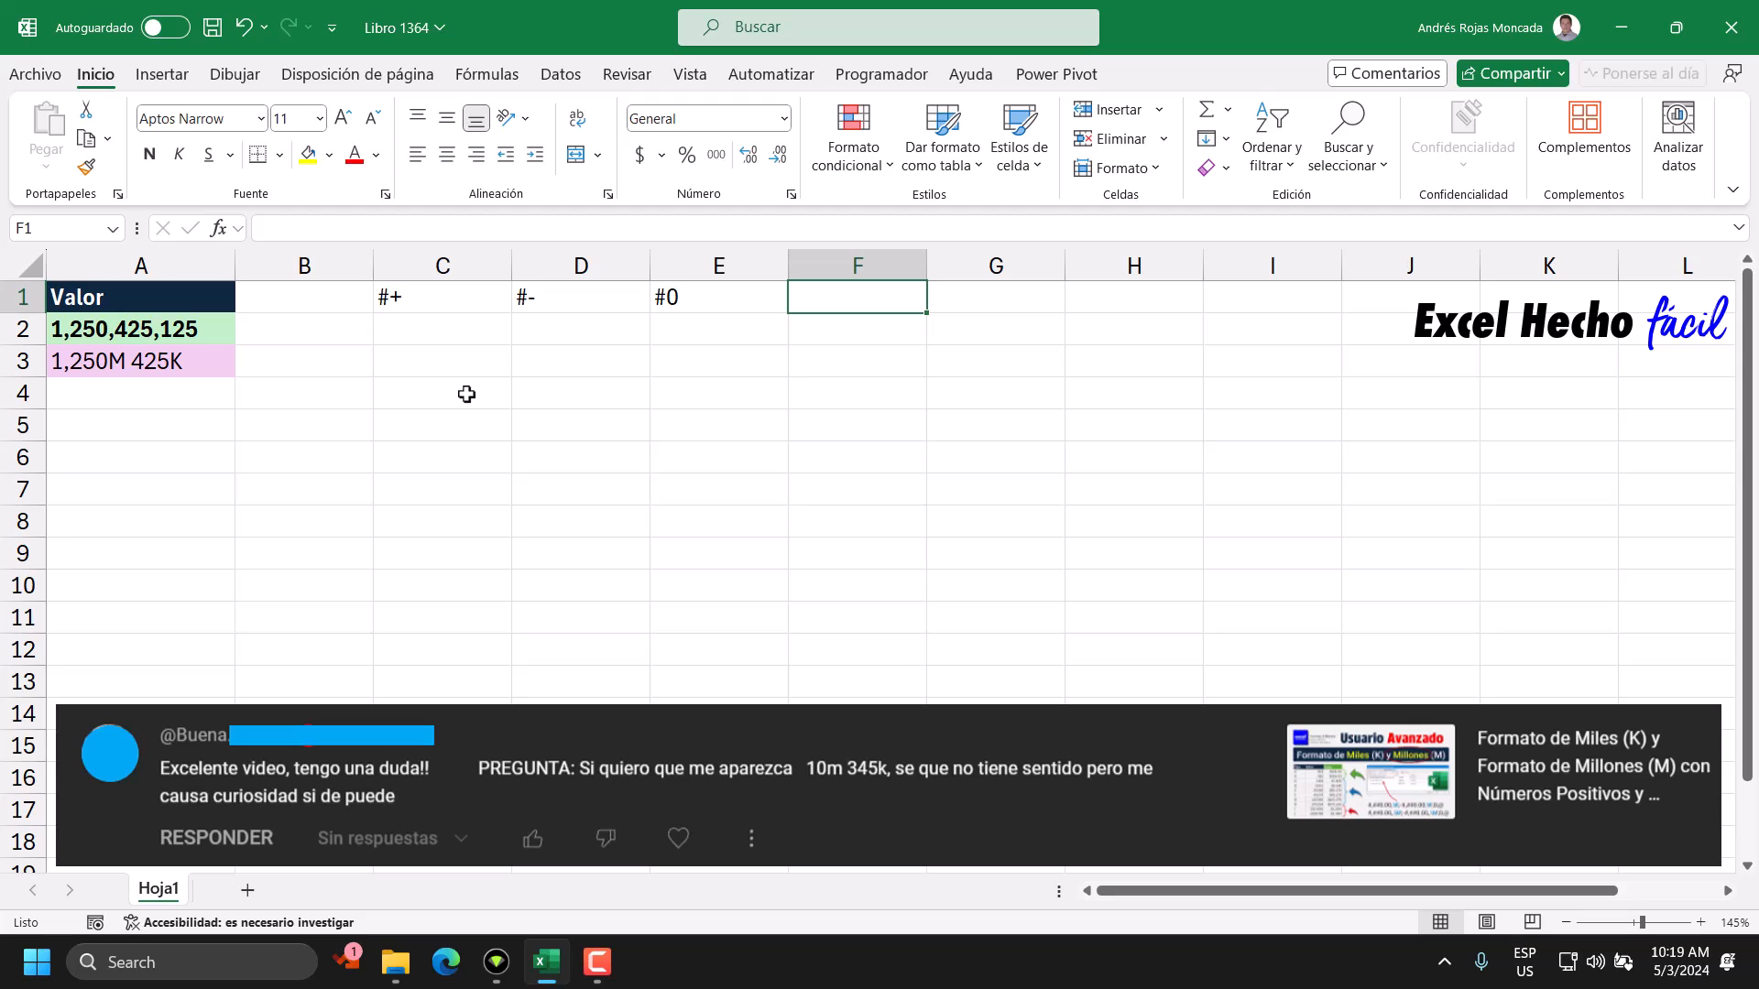
Enter @ as the label for the text section in F1.
text(Texto)
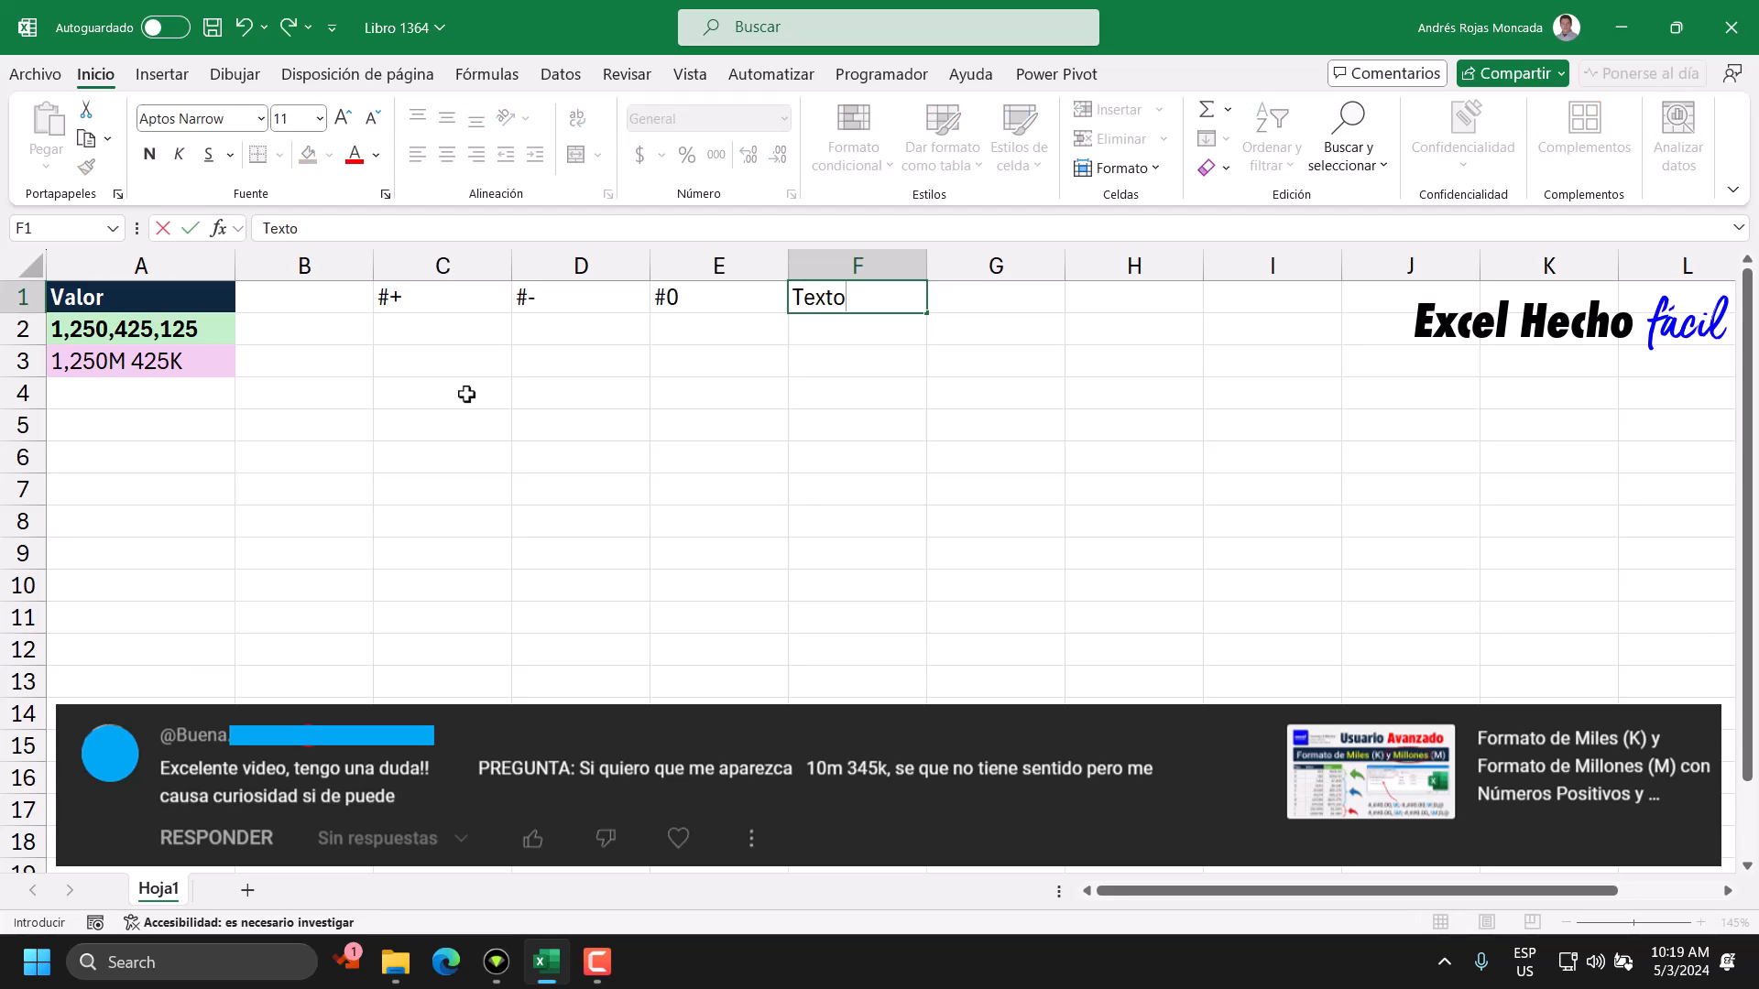
key(BackSpace)
key(BackSpace)
key(BackSpace)
key(BackSpace)
key(BackSpace)
text(@)
key(Return)
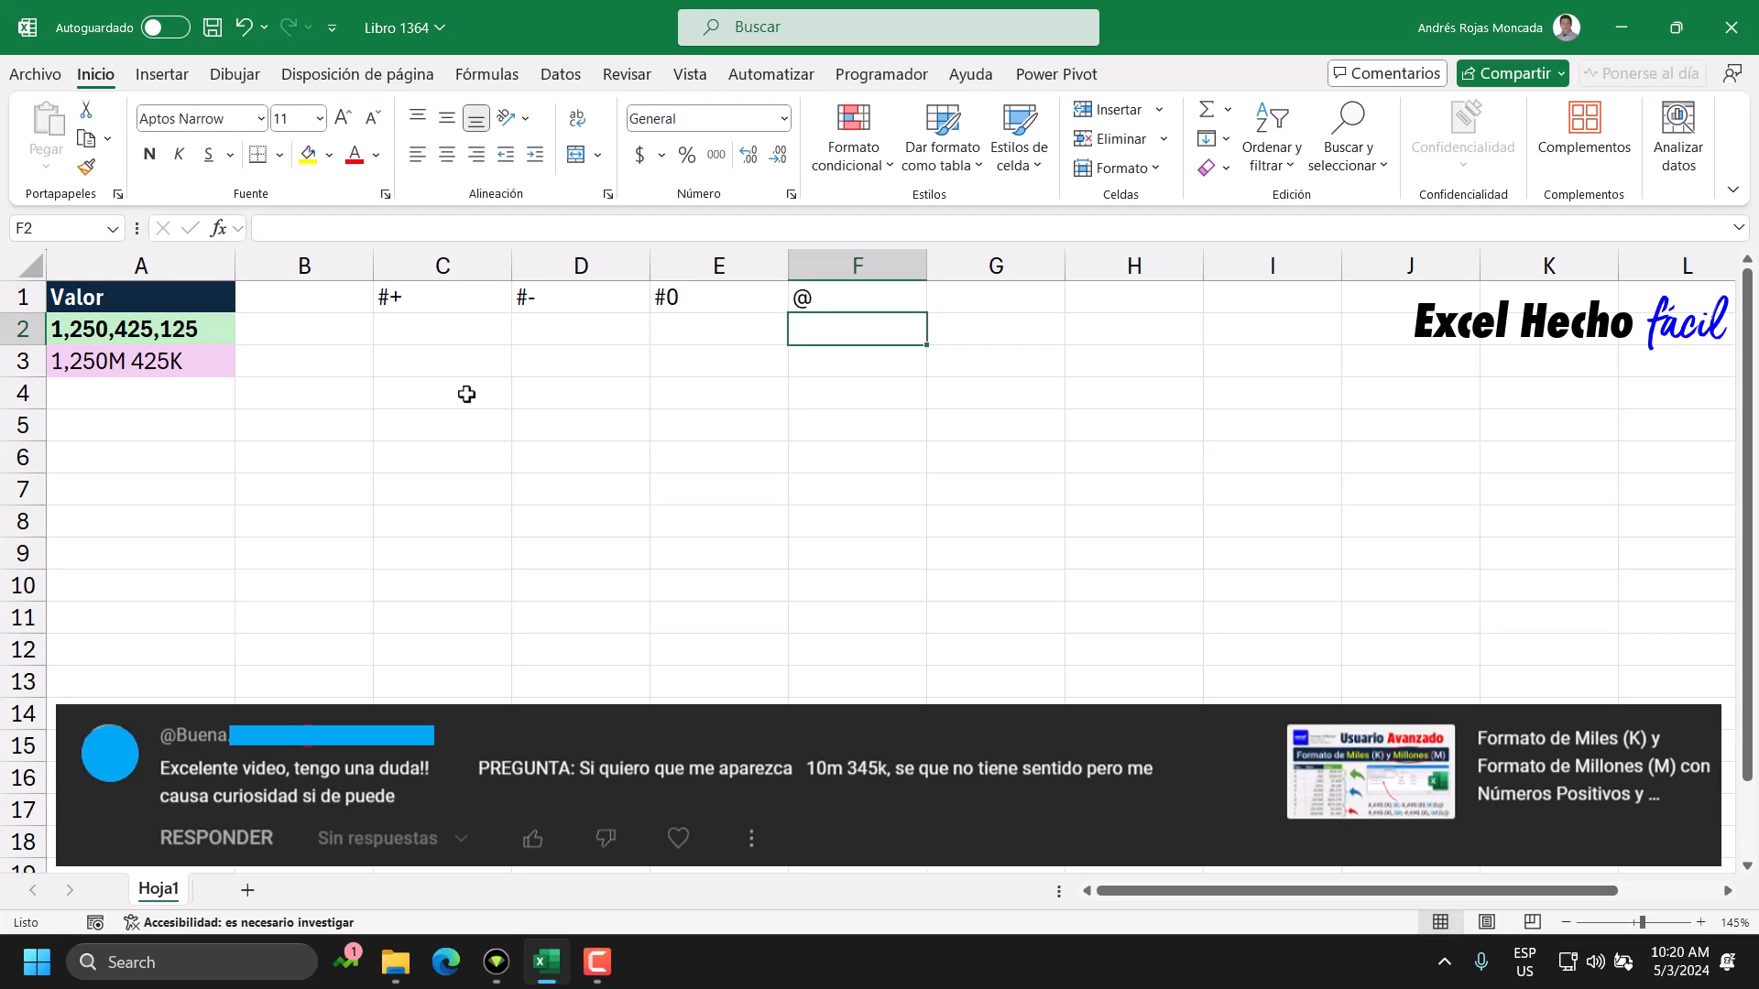
Set the width of columns C through F to 3.
drag(408, 295, 850, 275)
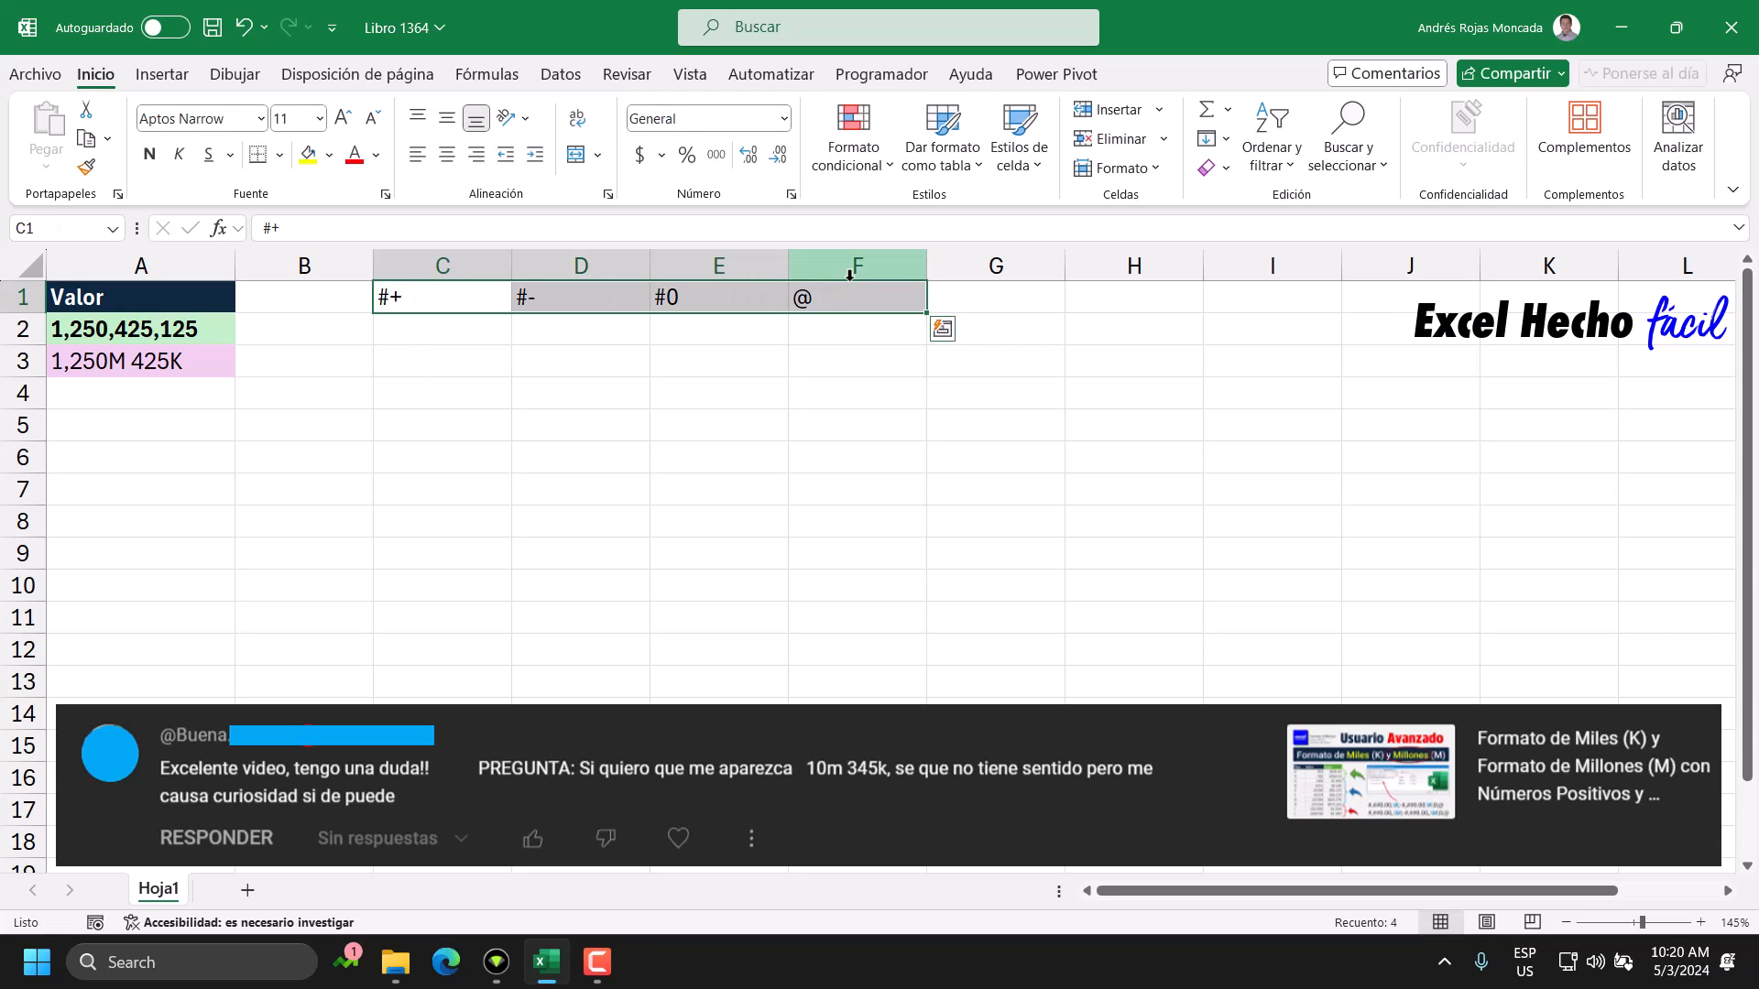
drag(473, 266, 880, 266)
right_click(453, 273)
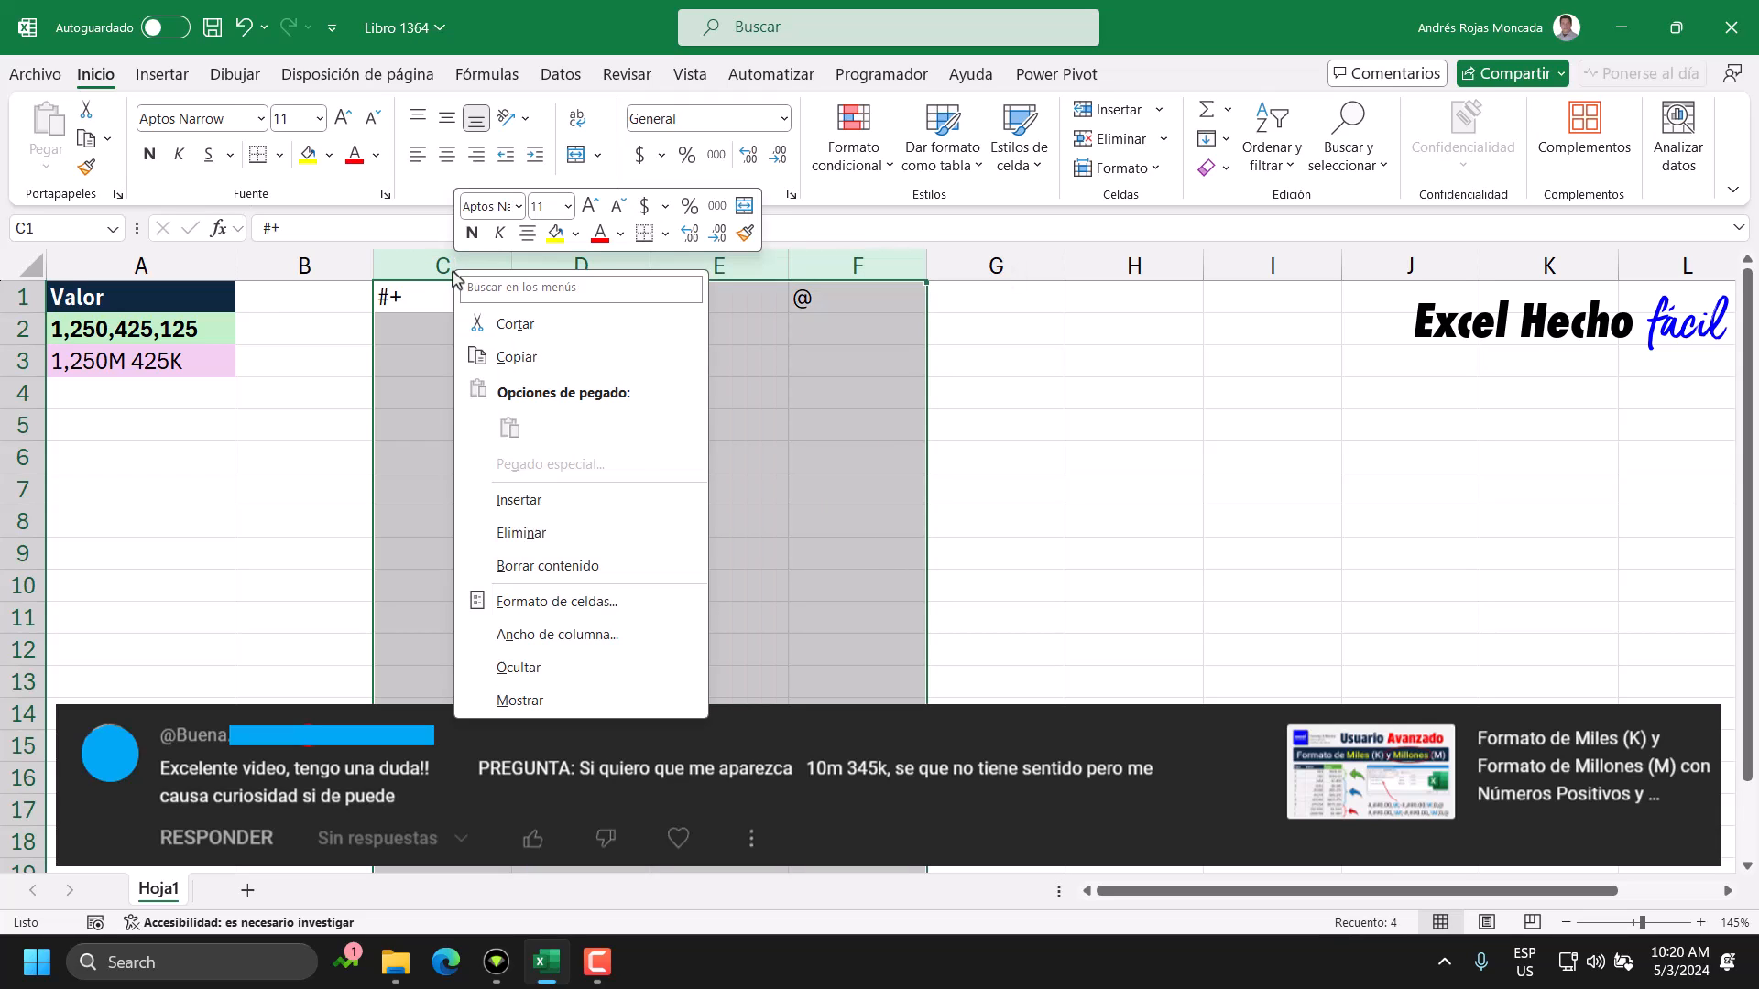
click(554, 632)
text(3)
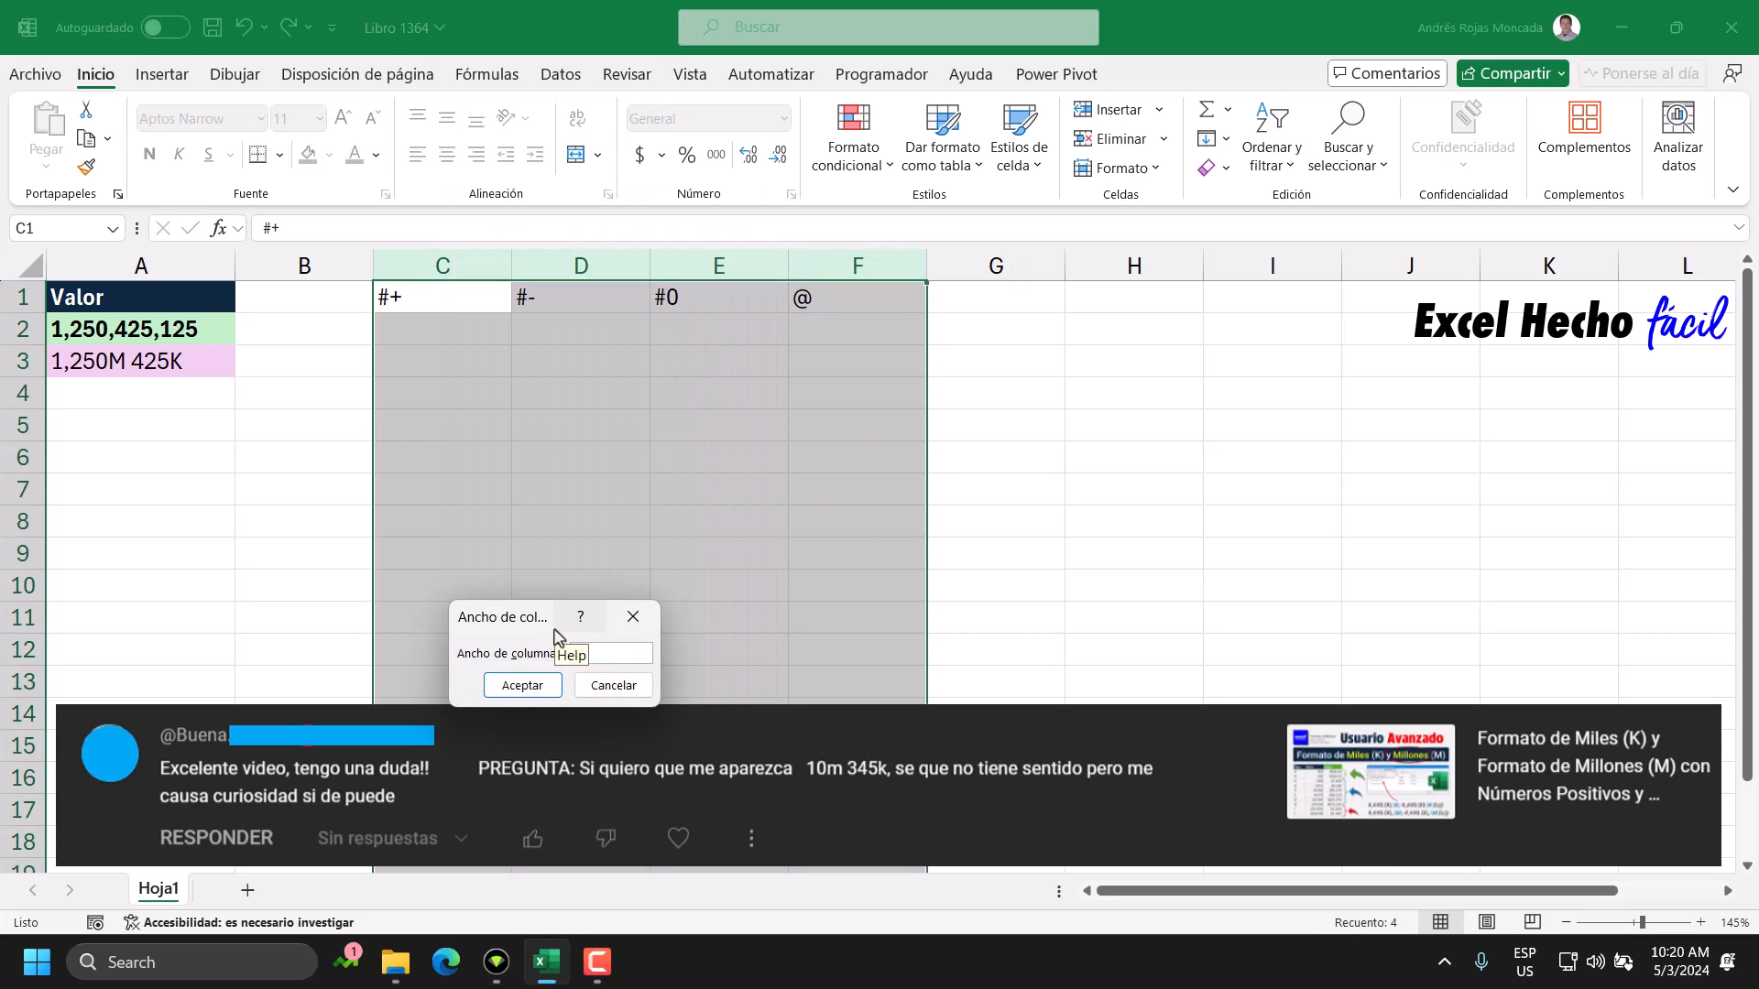
key(Return)
Examine the format code of the Personalizada number category for C3, and leave the cell format without applying changes.
drag(394, 297, 529, 297)
click(409, 356)
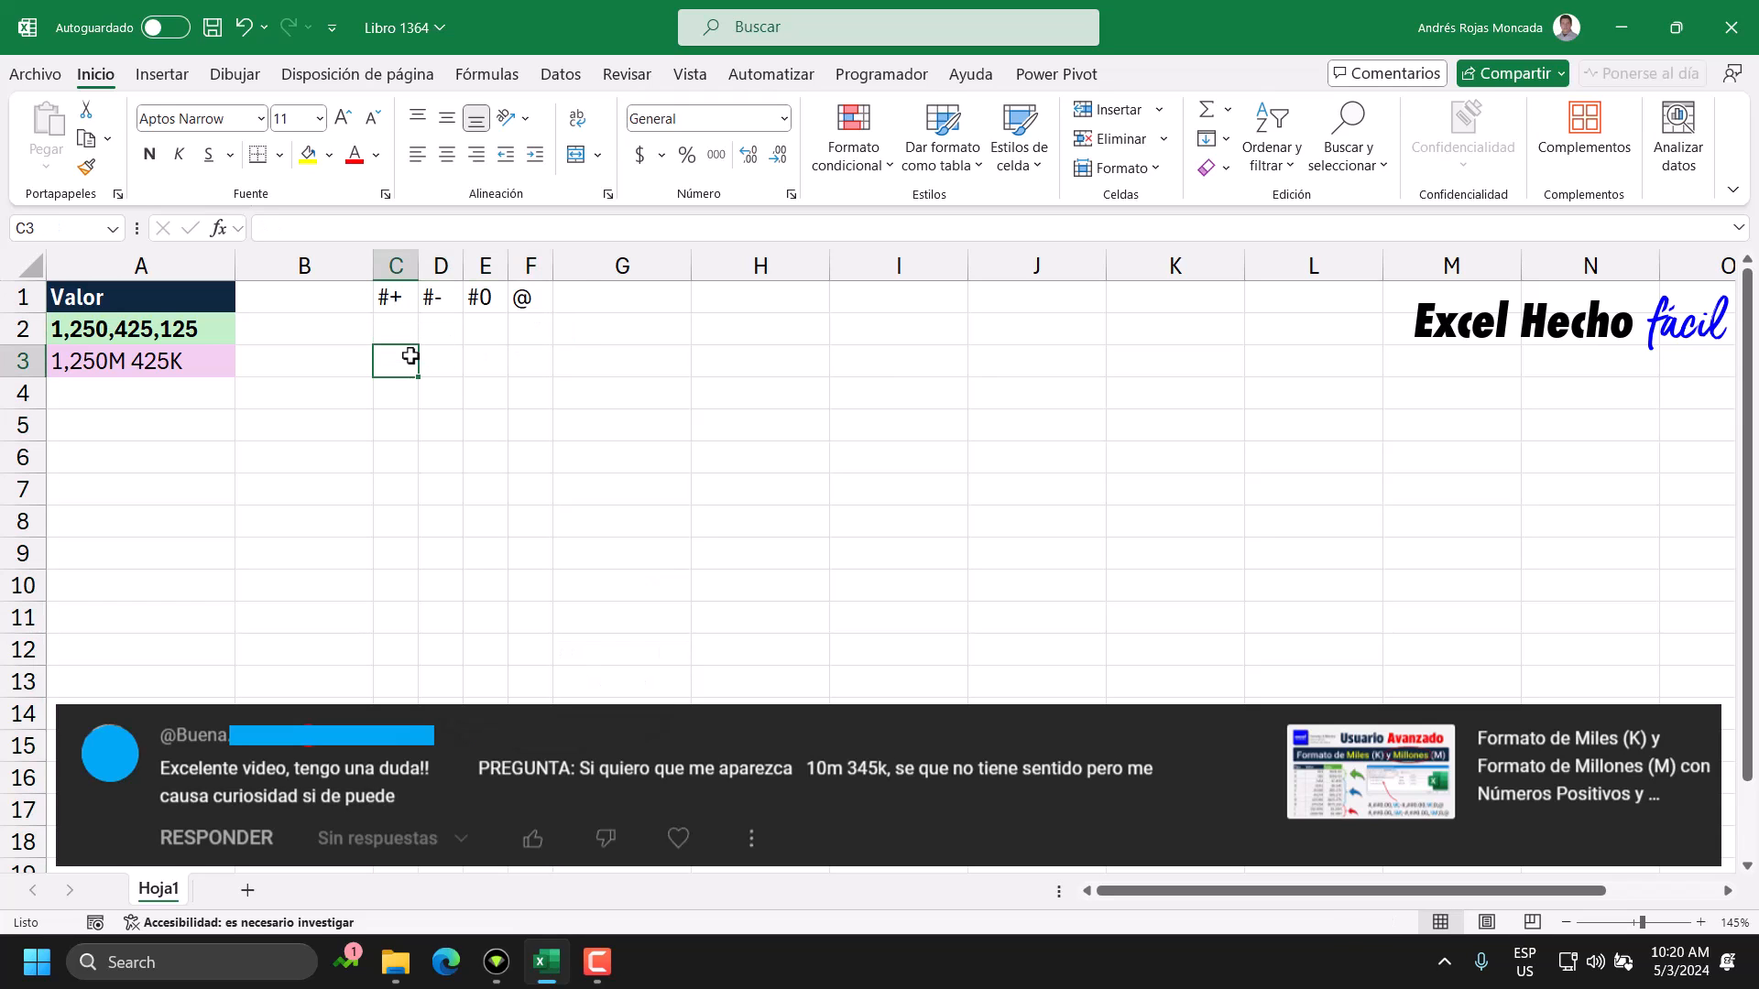
key(ctrl+1)
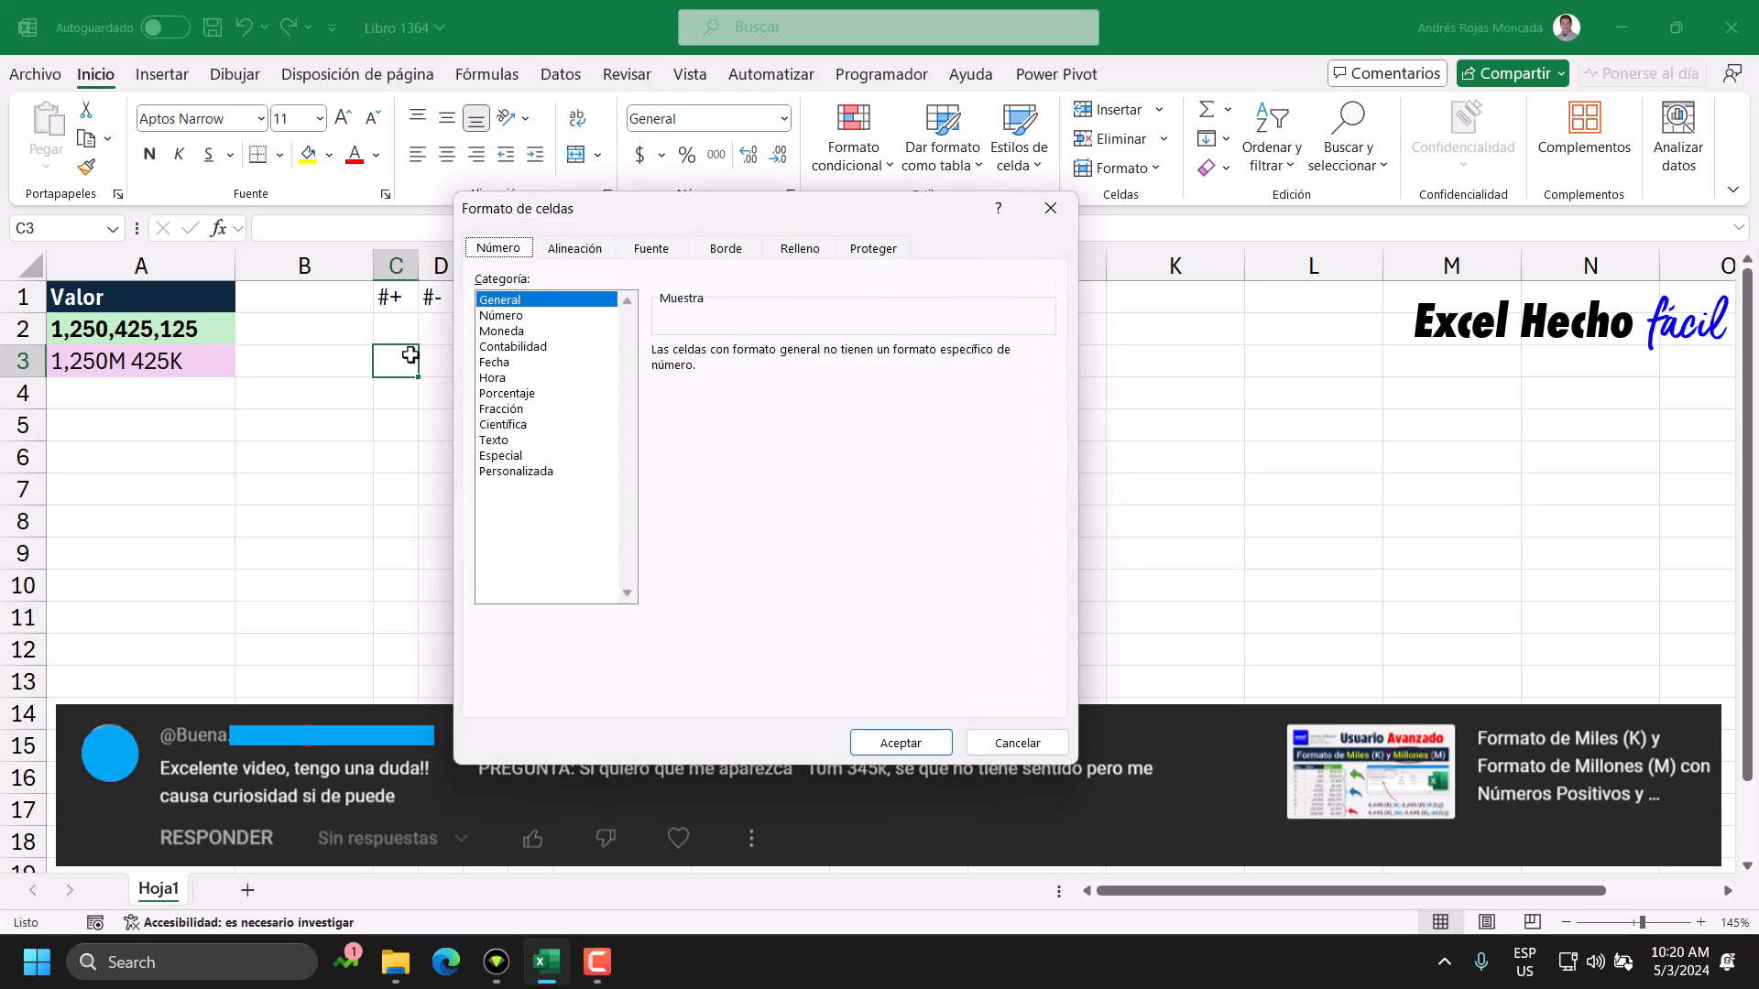
drag(735, 226, 858, 320)
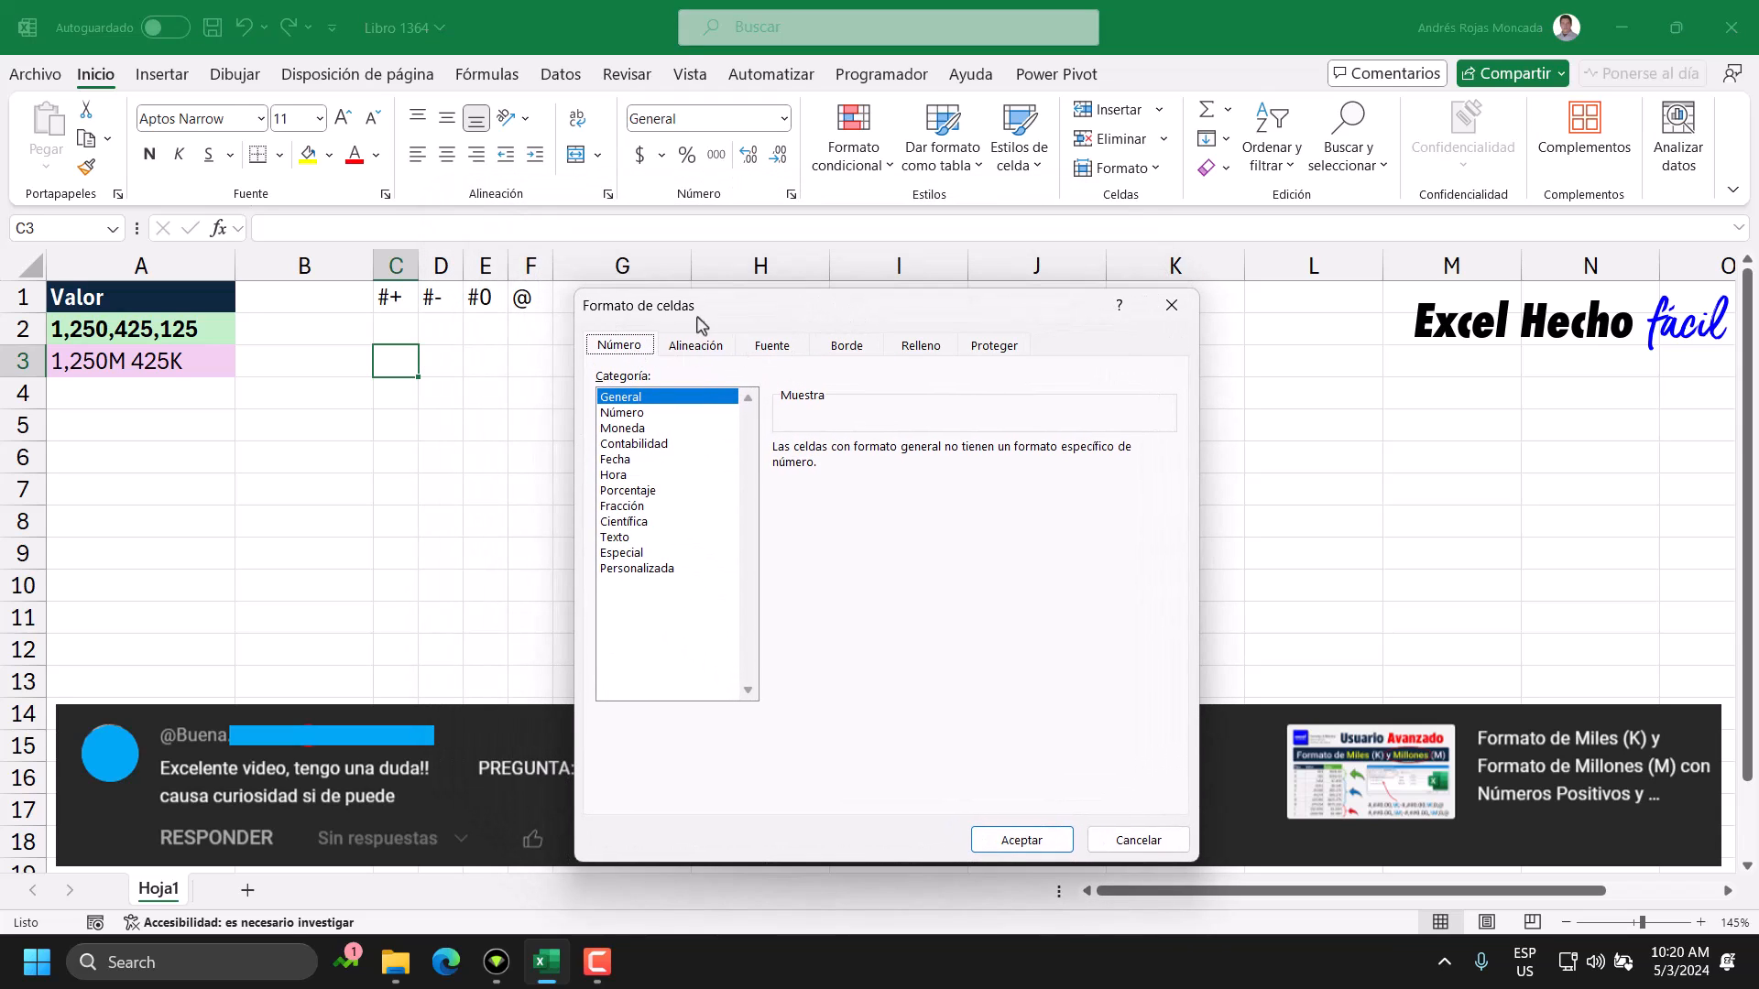
click(655, 569)
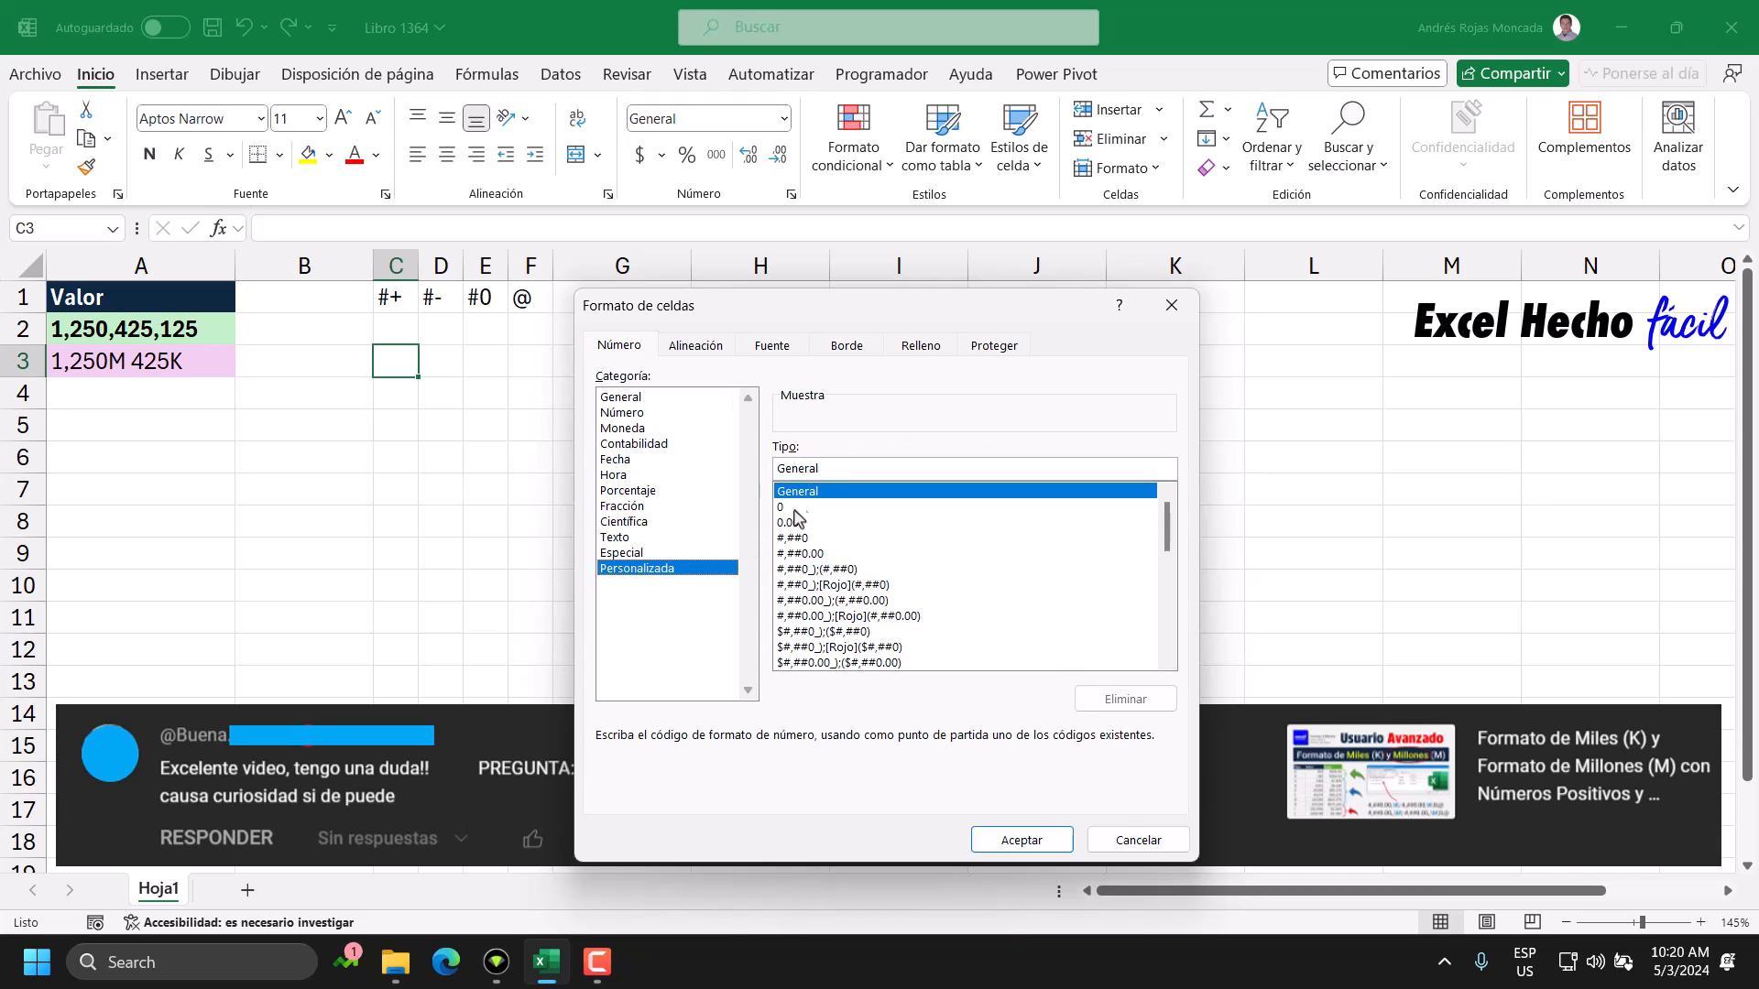
drag(825, 469, 736, 470)
key(Escape)
Fill the label cells C1:F1 with the light green theme colour.
drag(391, 298, 524, 296)
click(329, 154)
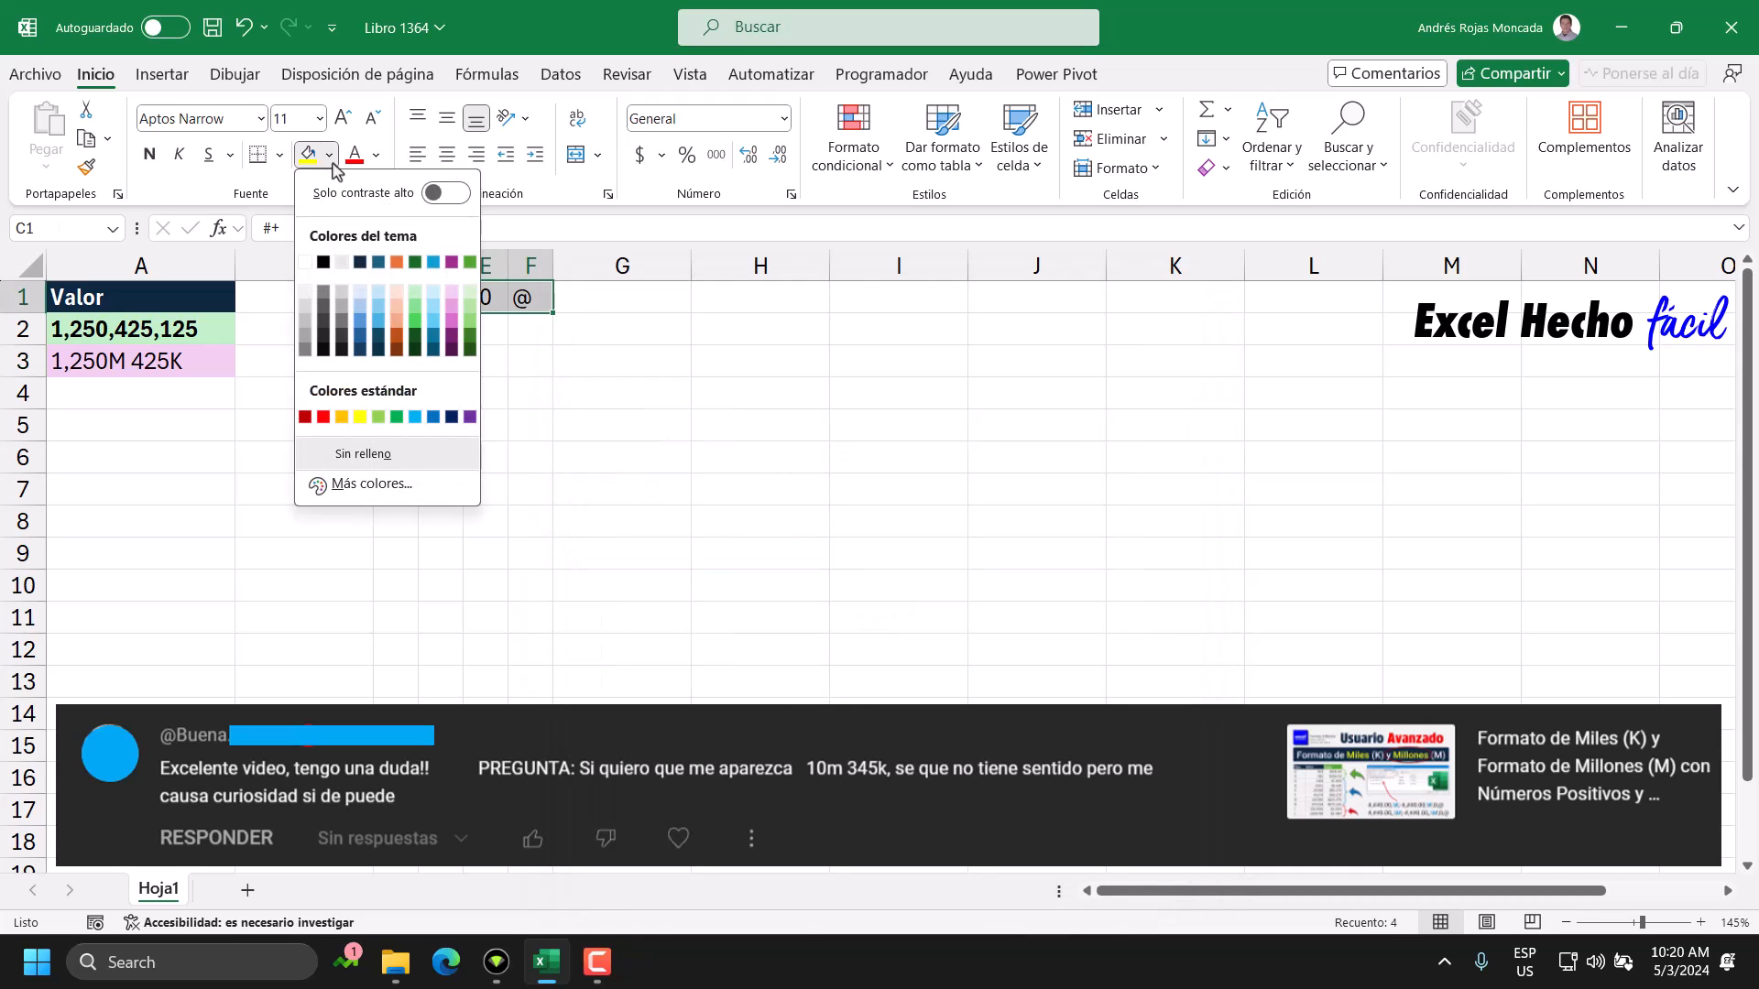
click(415, 293)
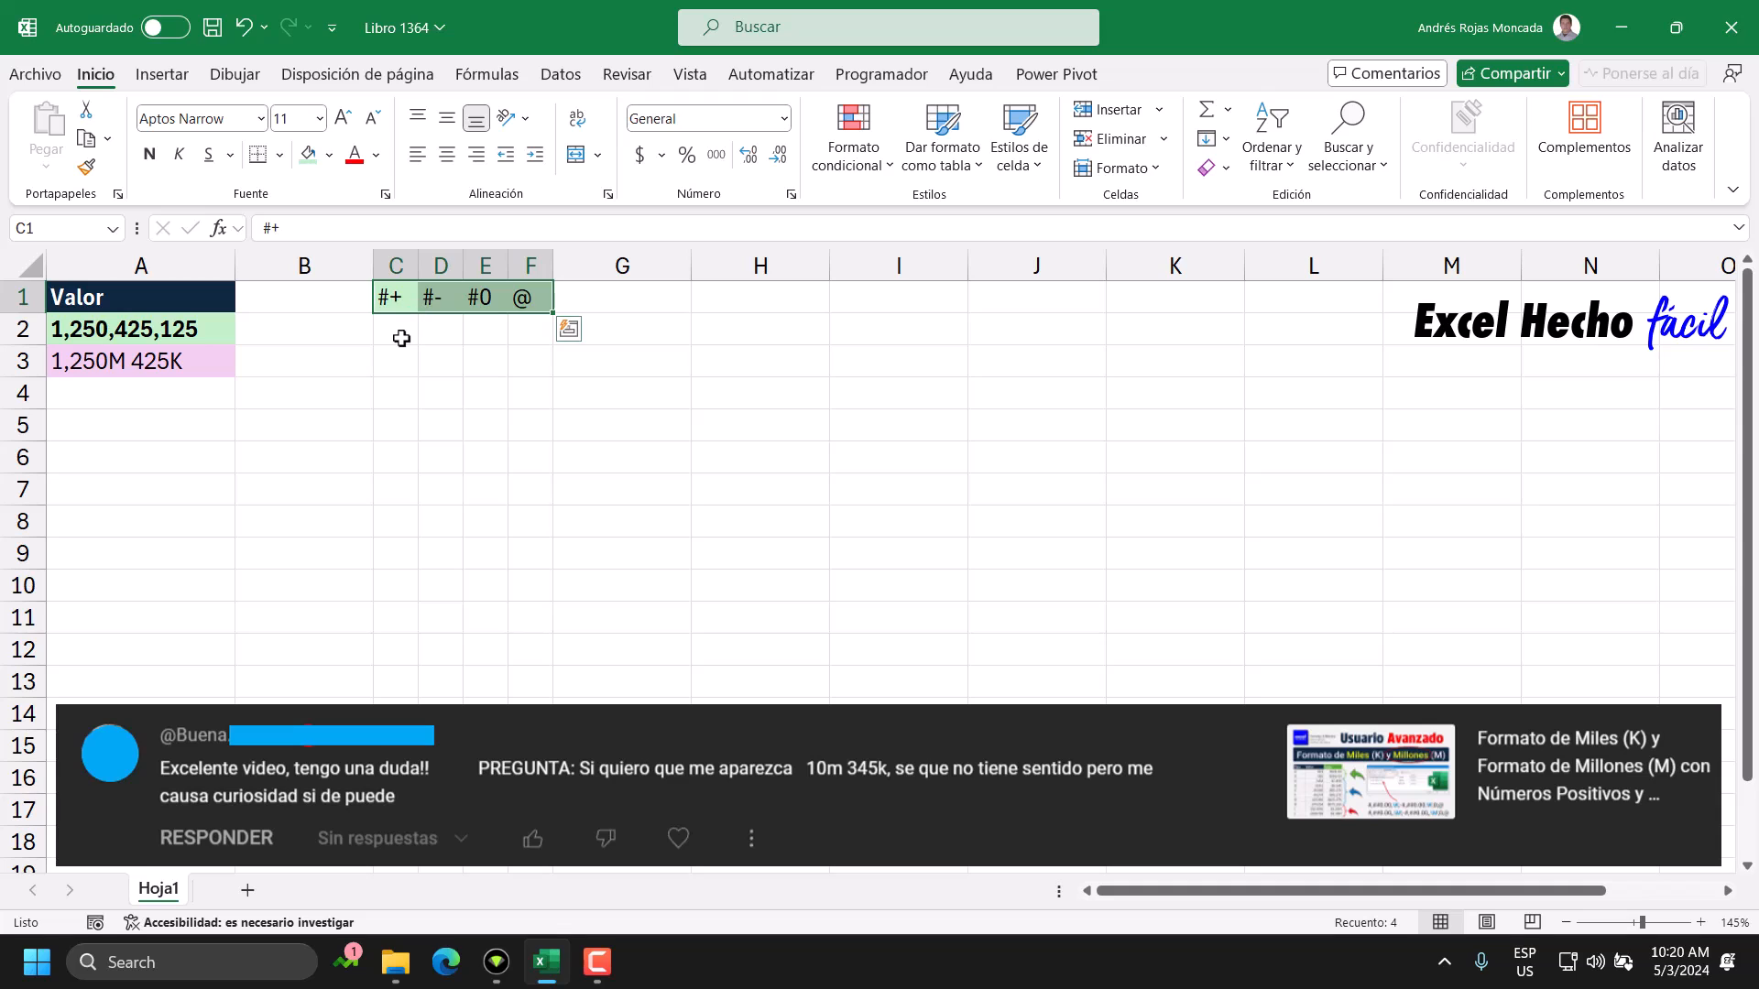
Enter the caption "Formato persona" in C2, below the labels.
click(400, 335)
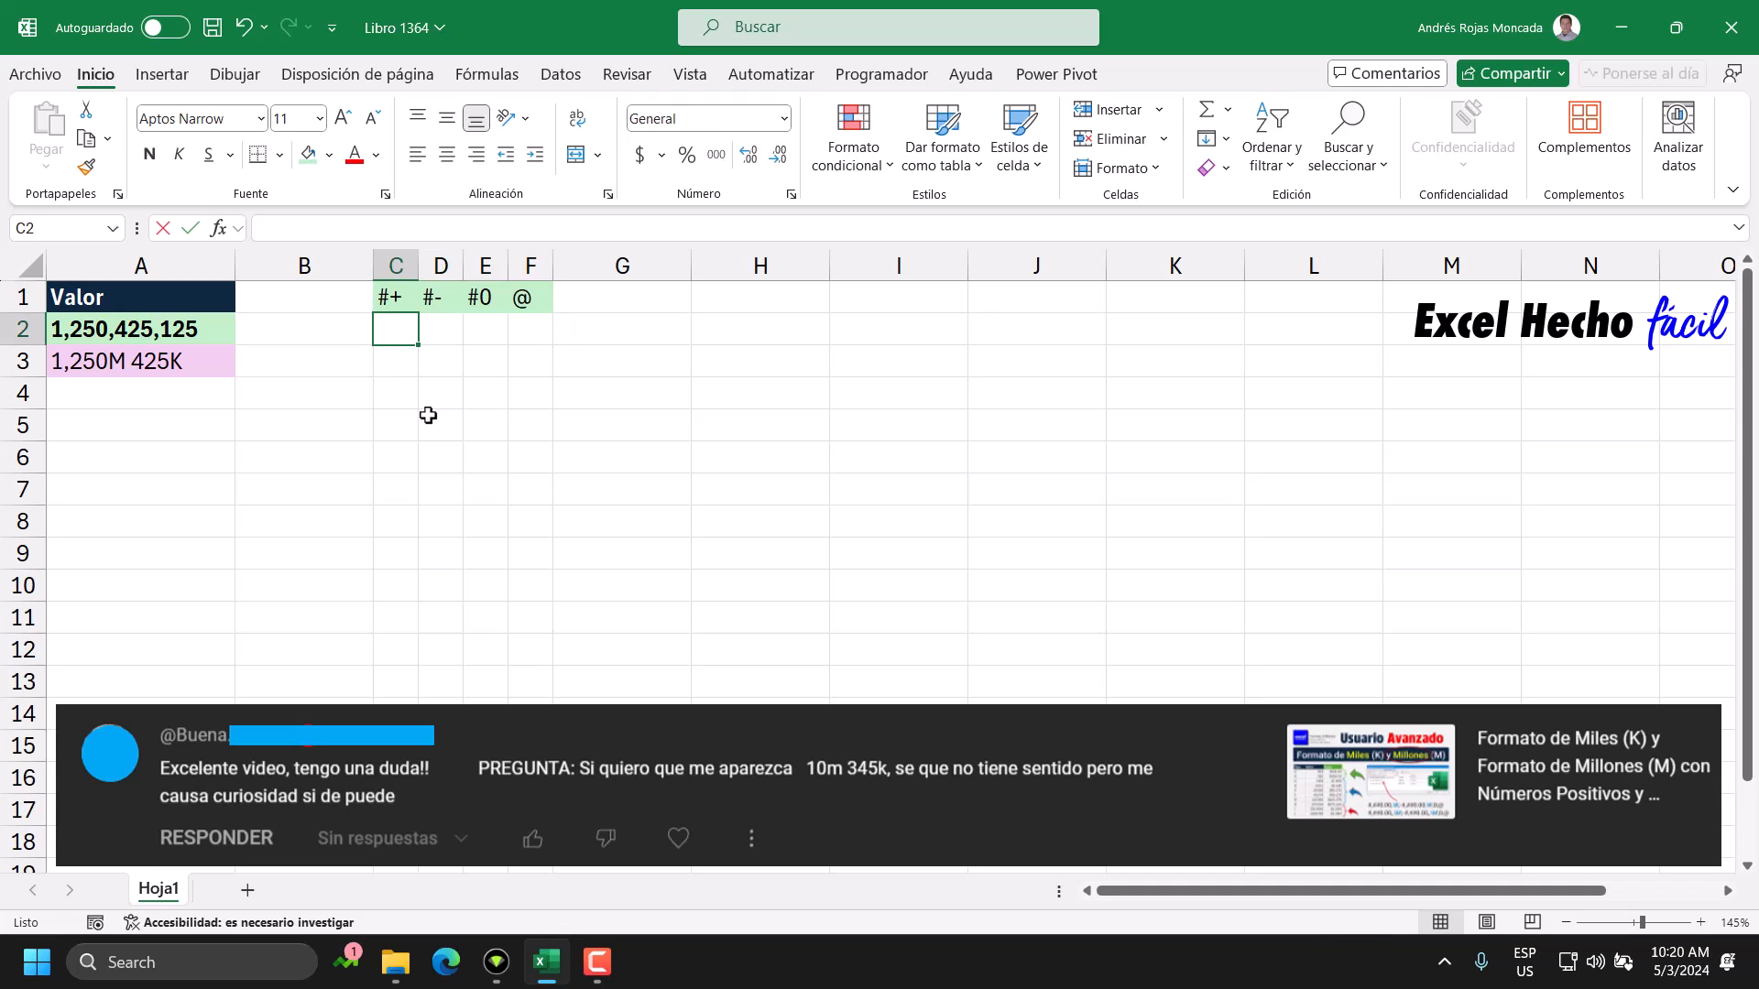
text(Formato persona)
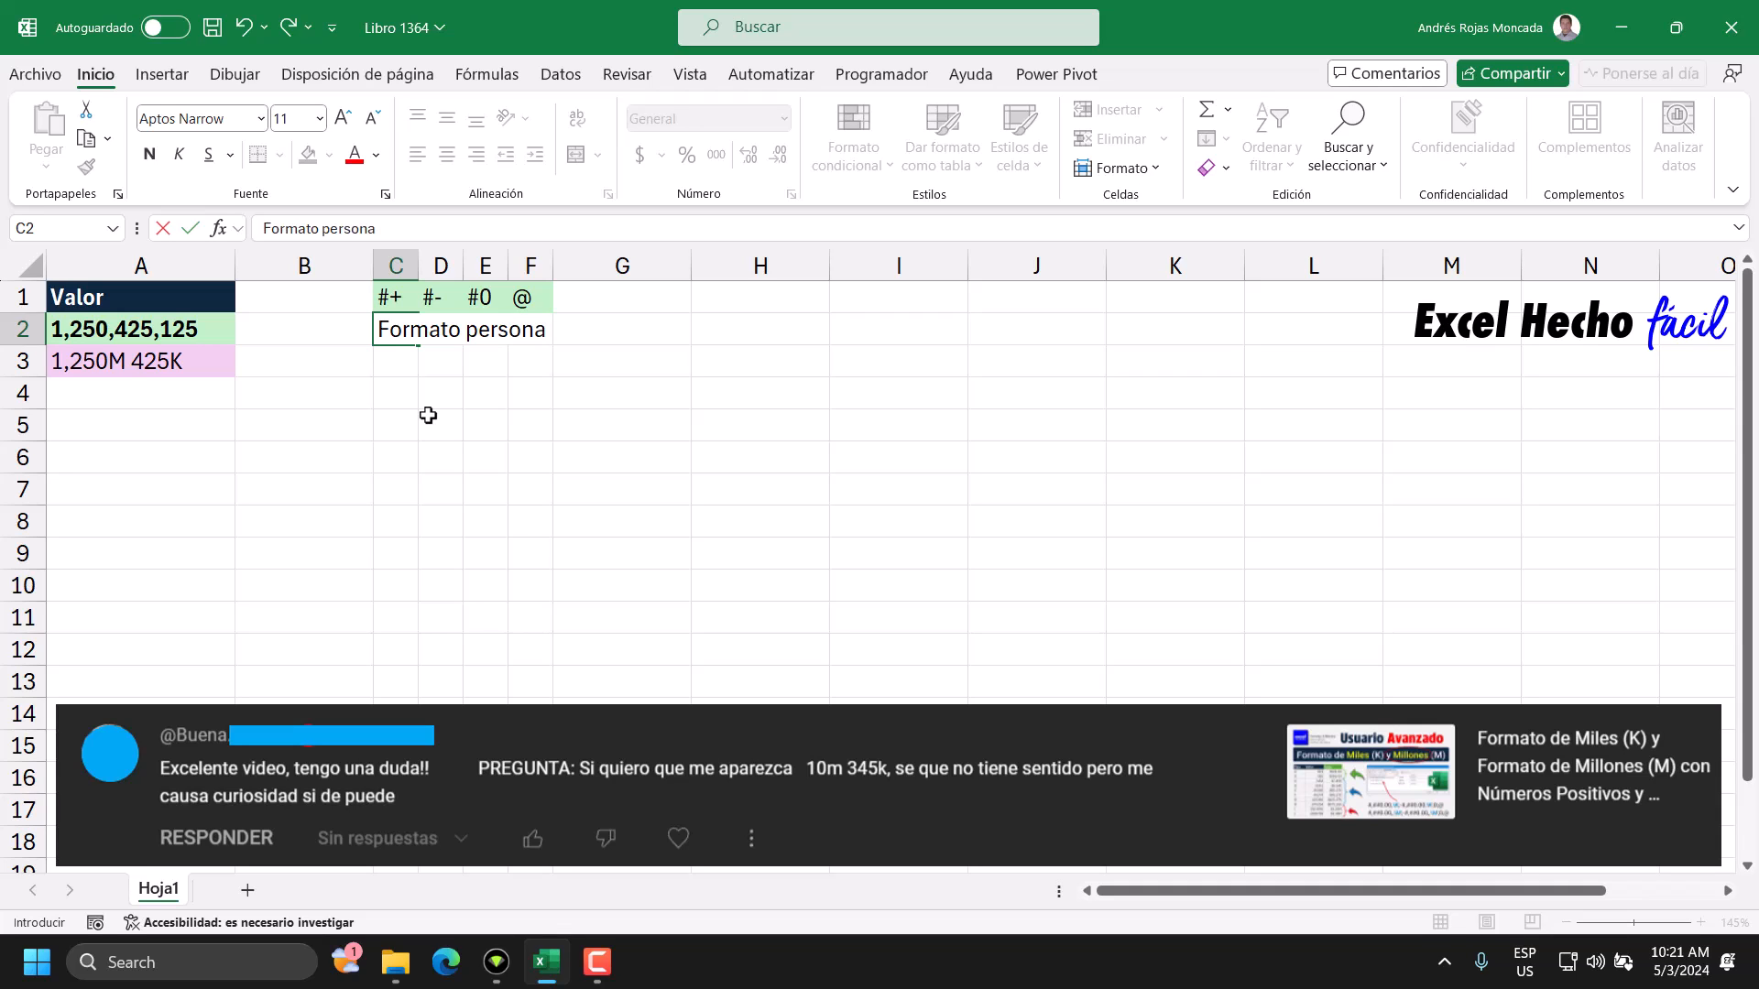
key(Return)
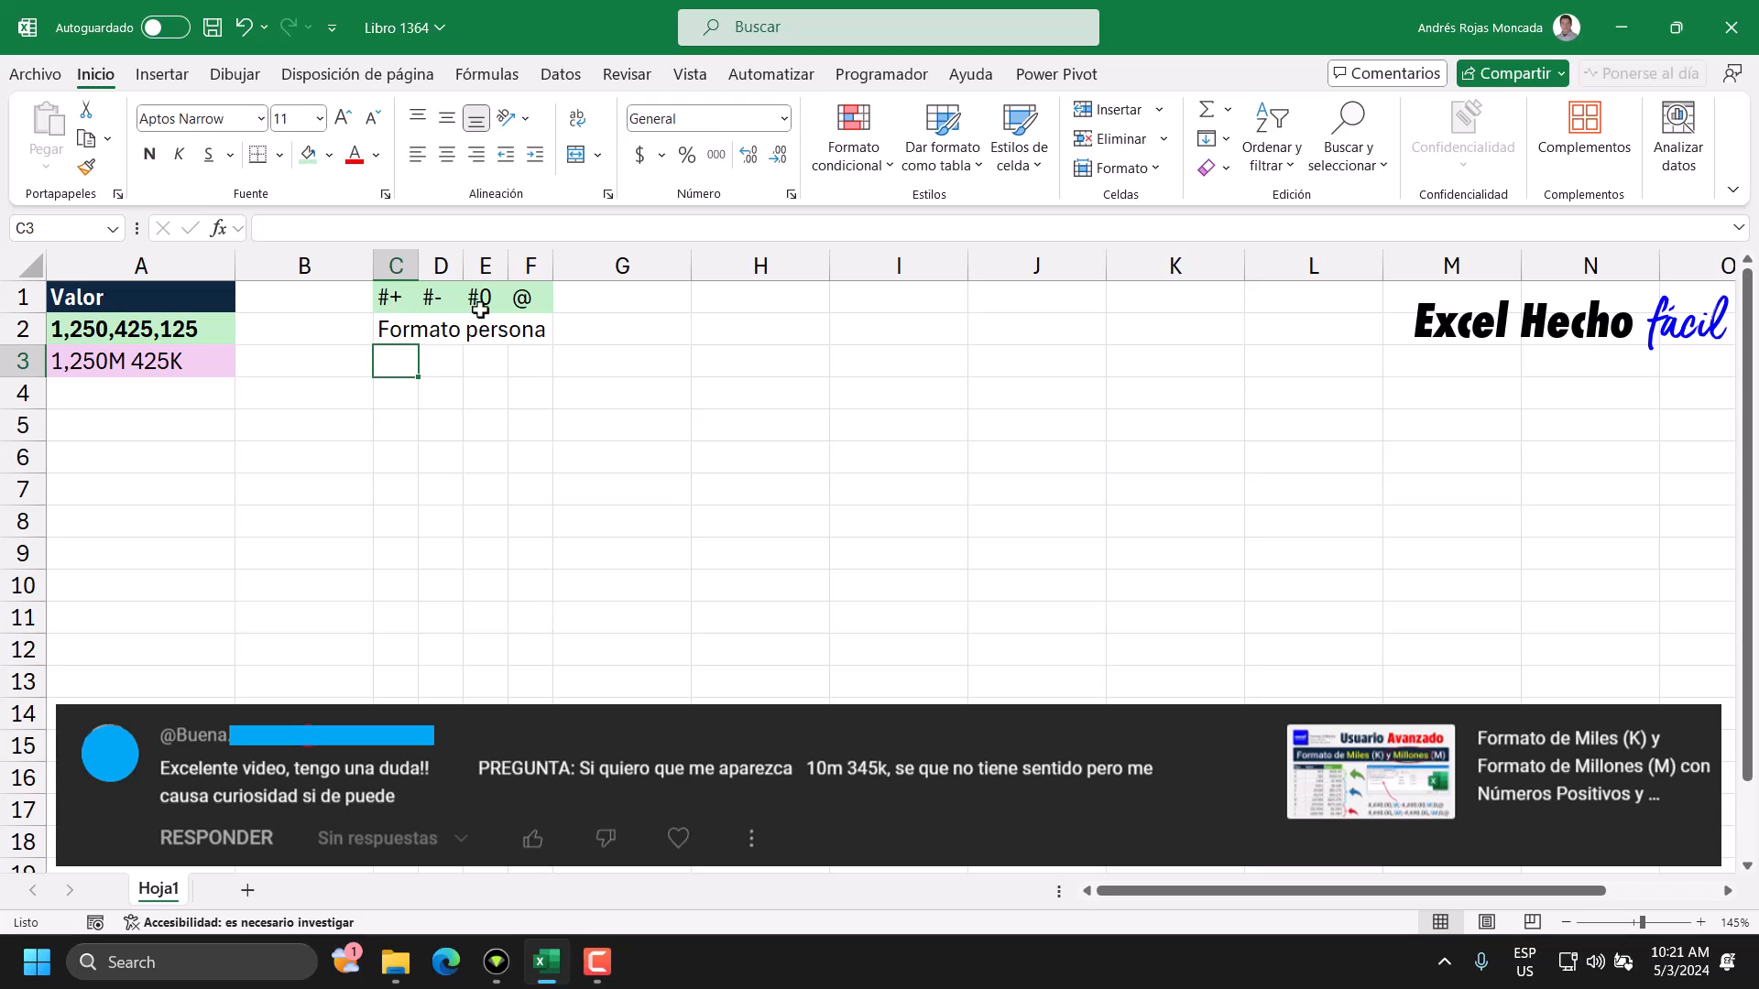
click(171, 428)
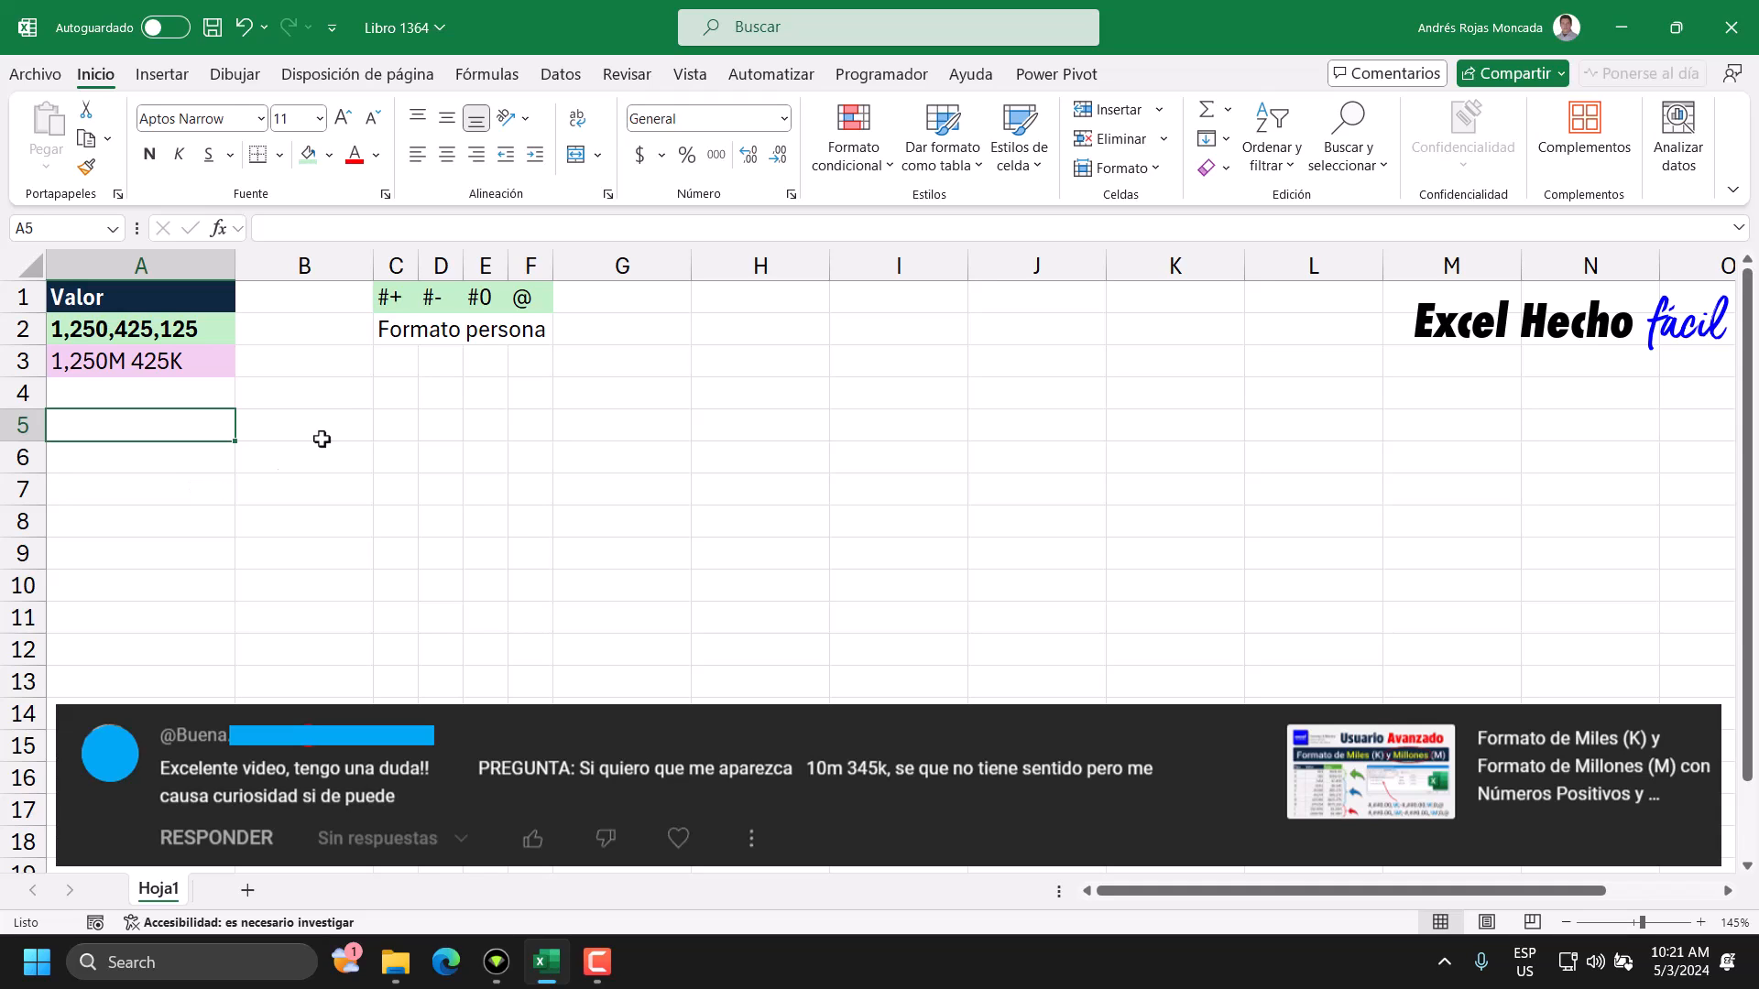
drag(391, 295, 442, 297)
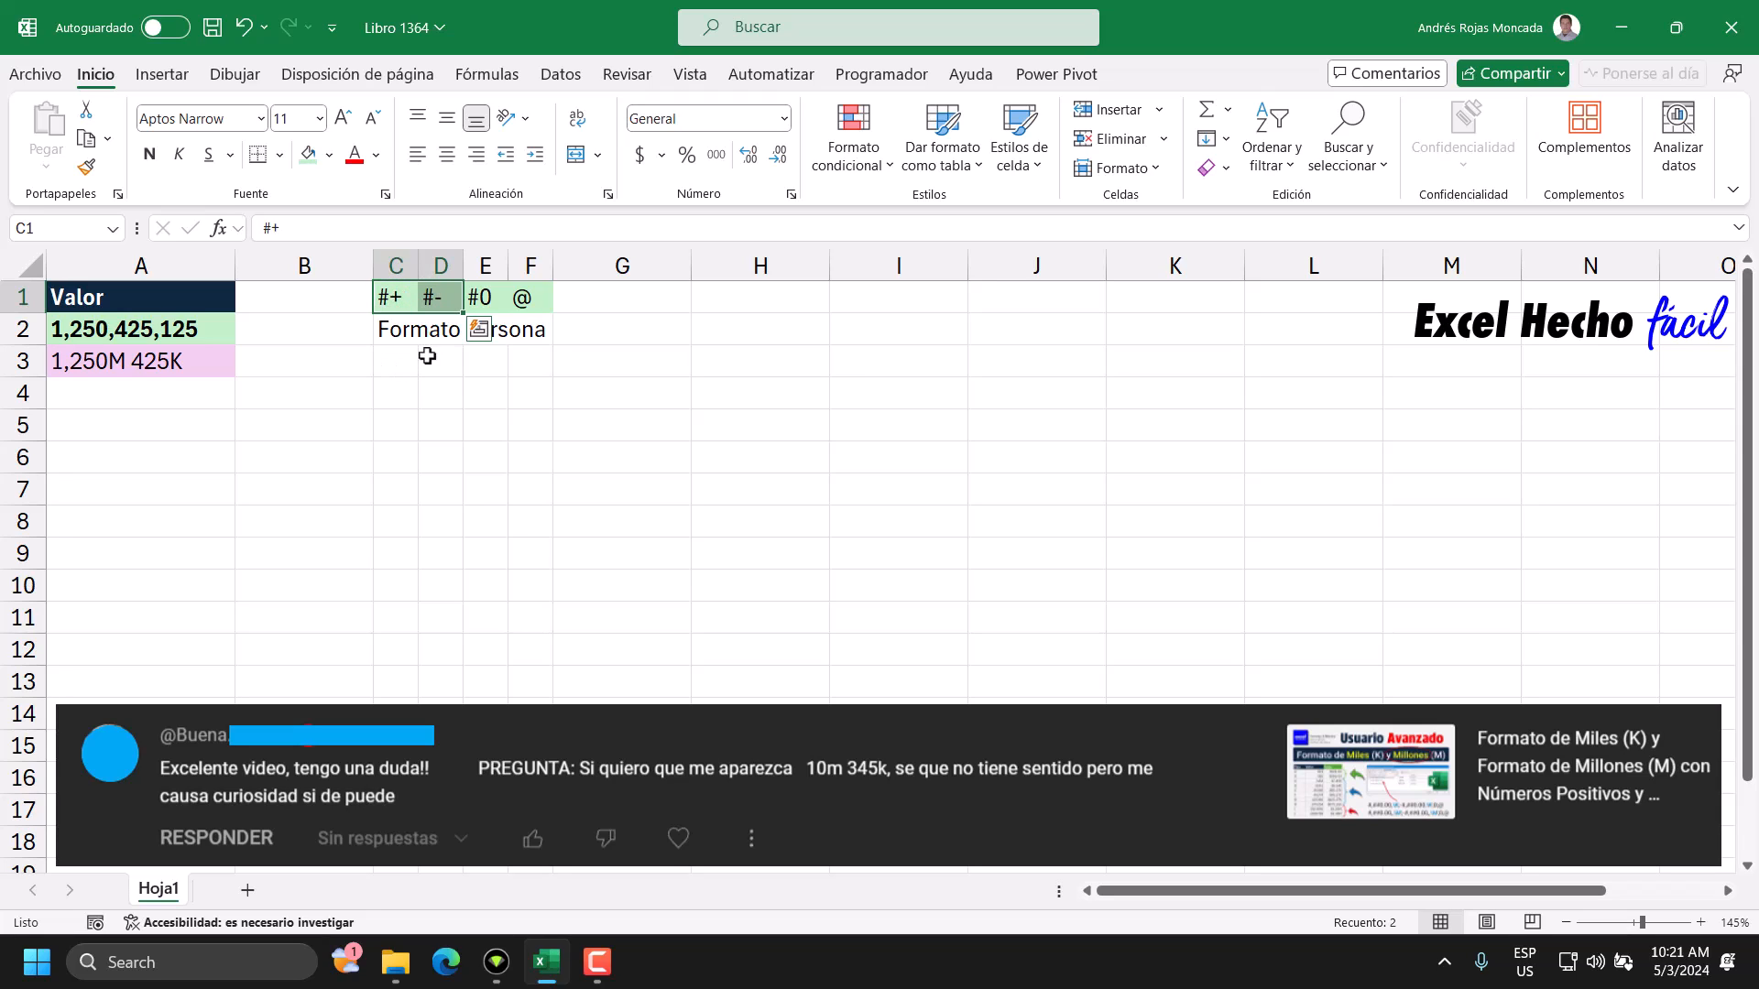
click(138, 361)
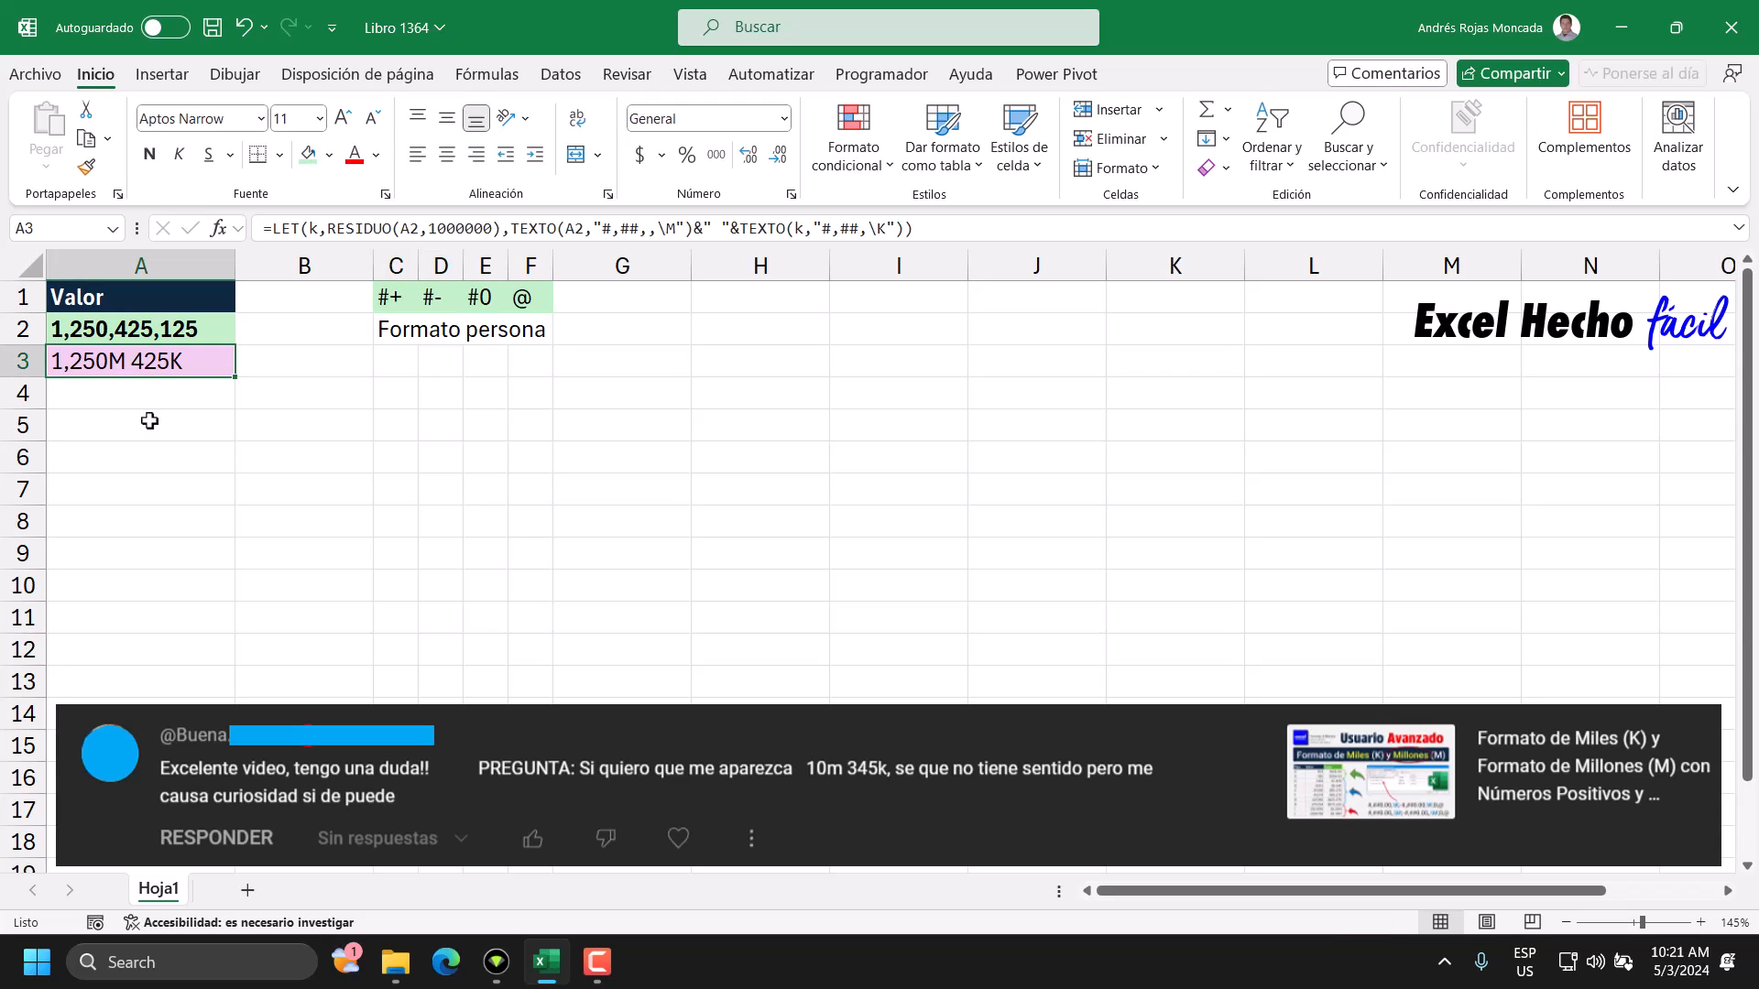
click(209, 331)
Write the formula =A2/1E6 in A5, keeping the cell in edit mode.
click(193, 425)
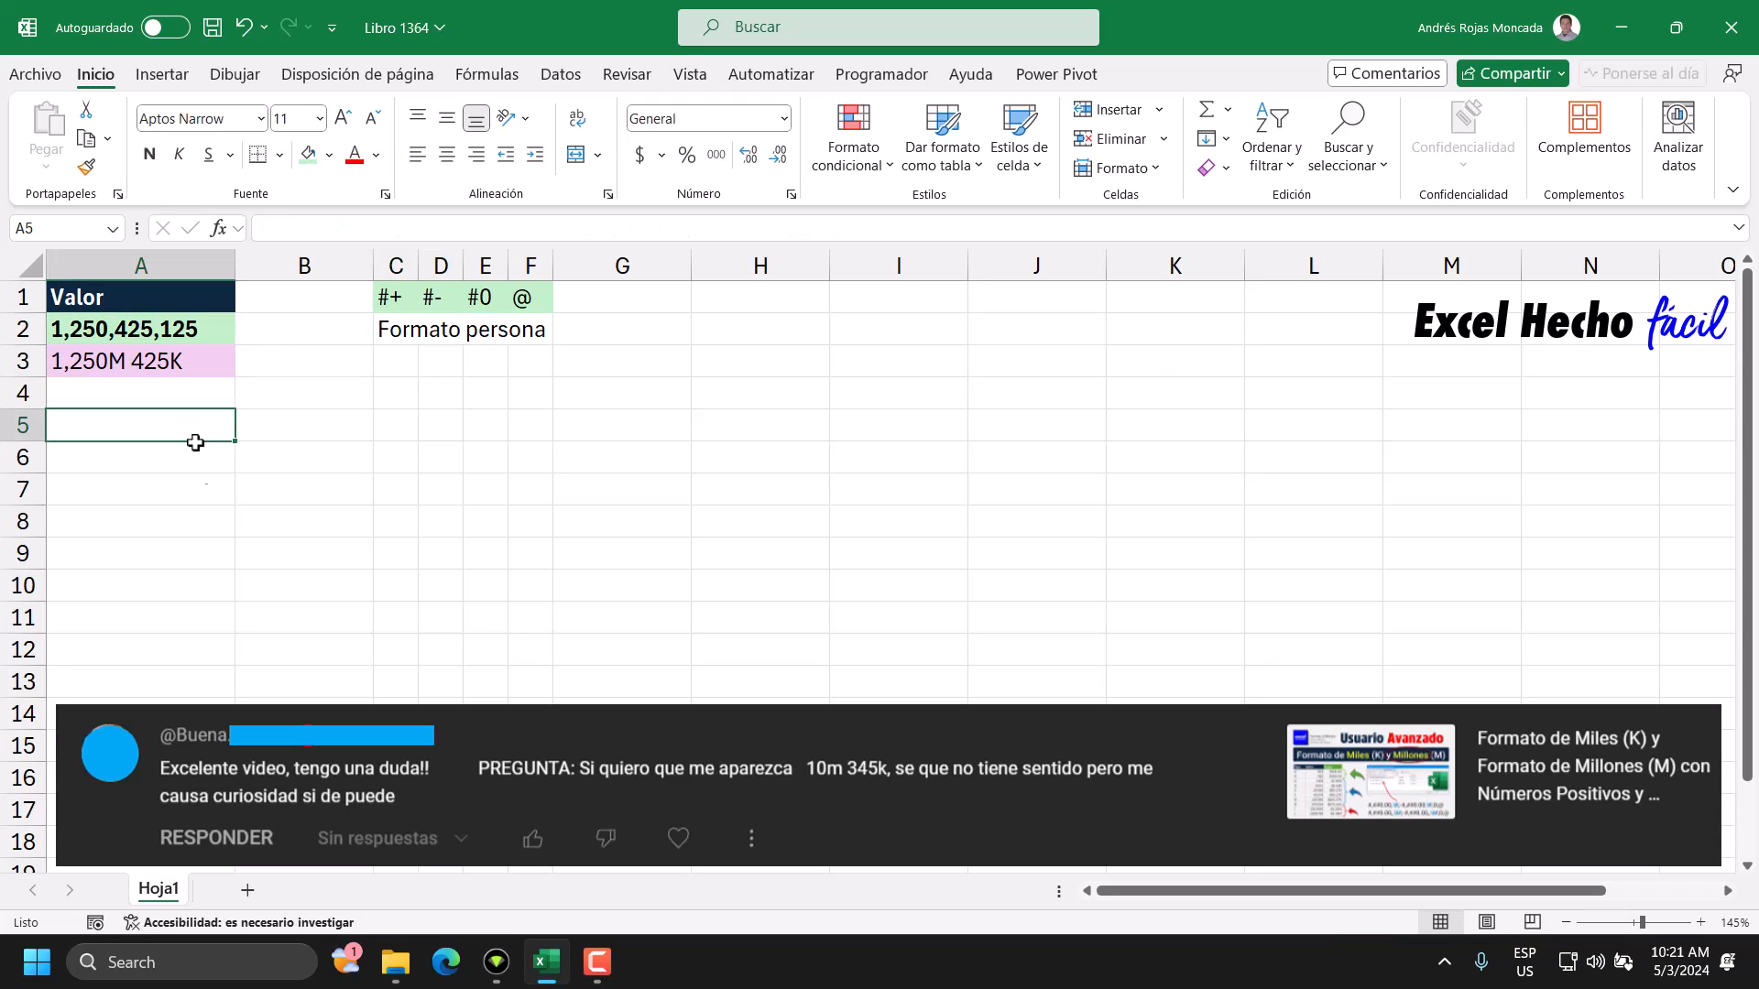
text(=)
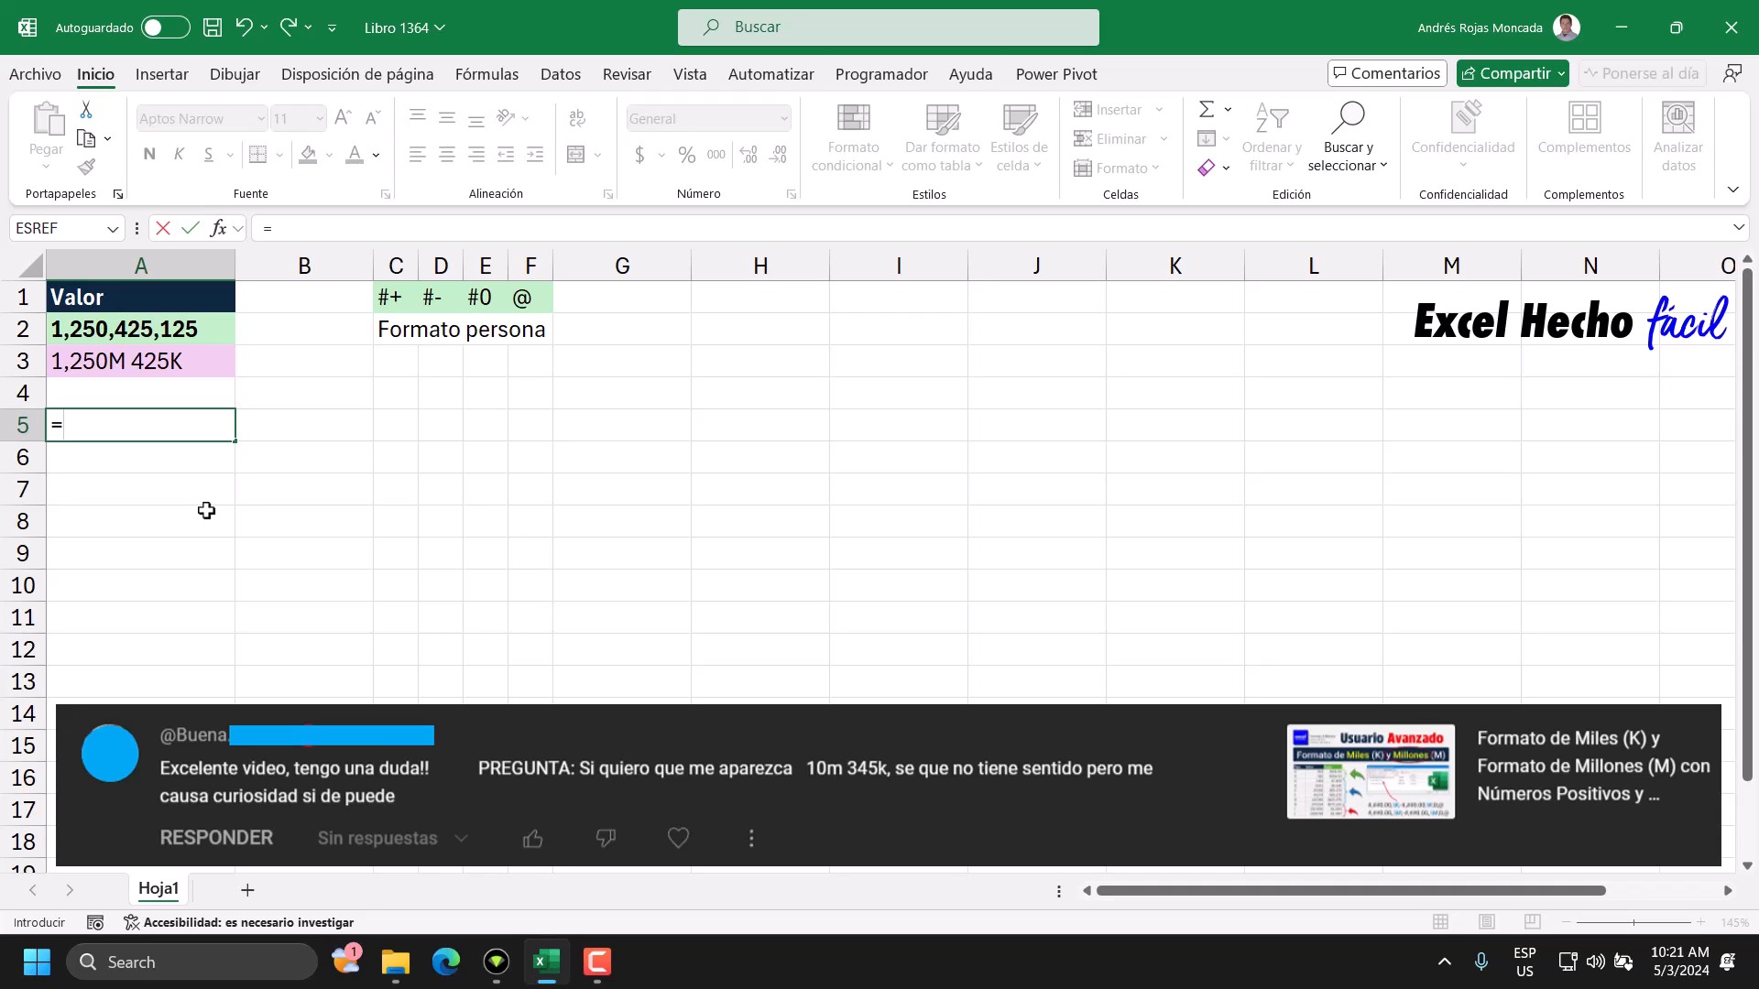
click(208, 336)
text(/1E6)
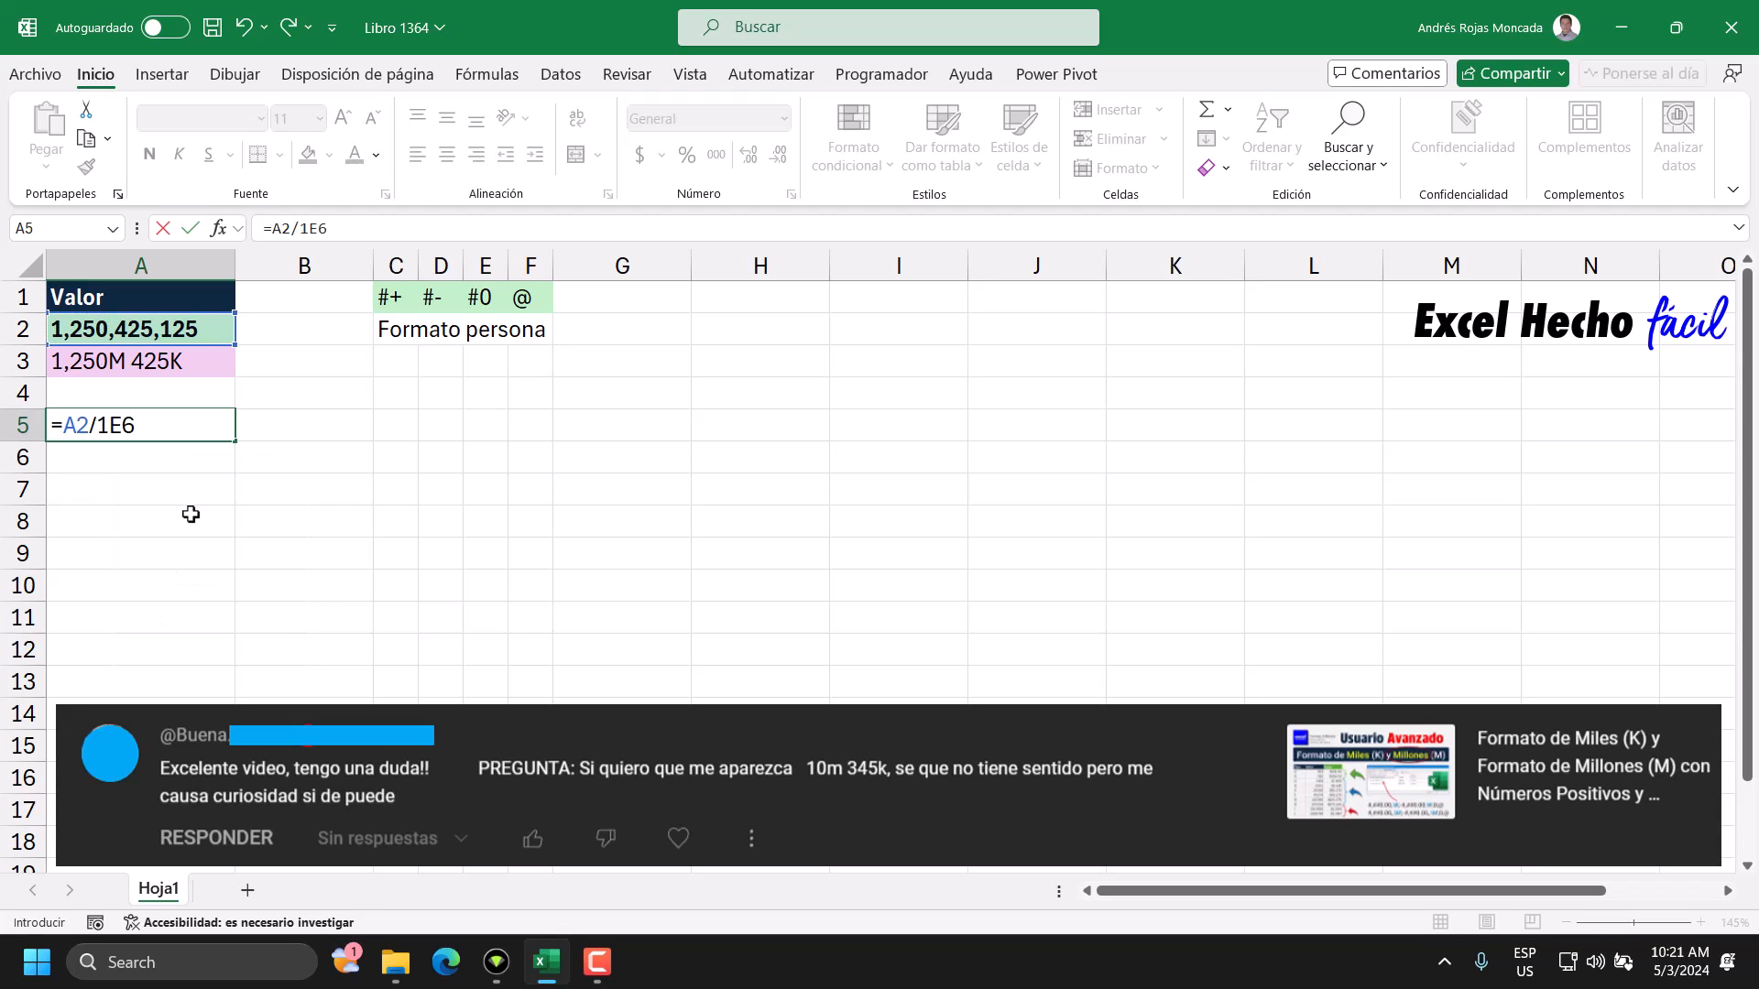
Evaluate the 1E6 divisor inside the A5 formula, inspect its zeros, and undo the evaluation.
drag(98, 427, 135, 427)
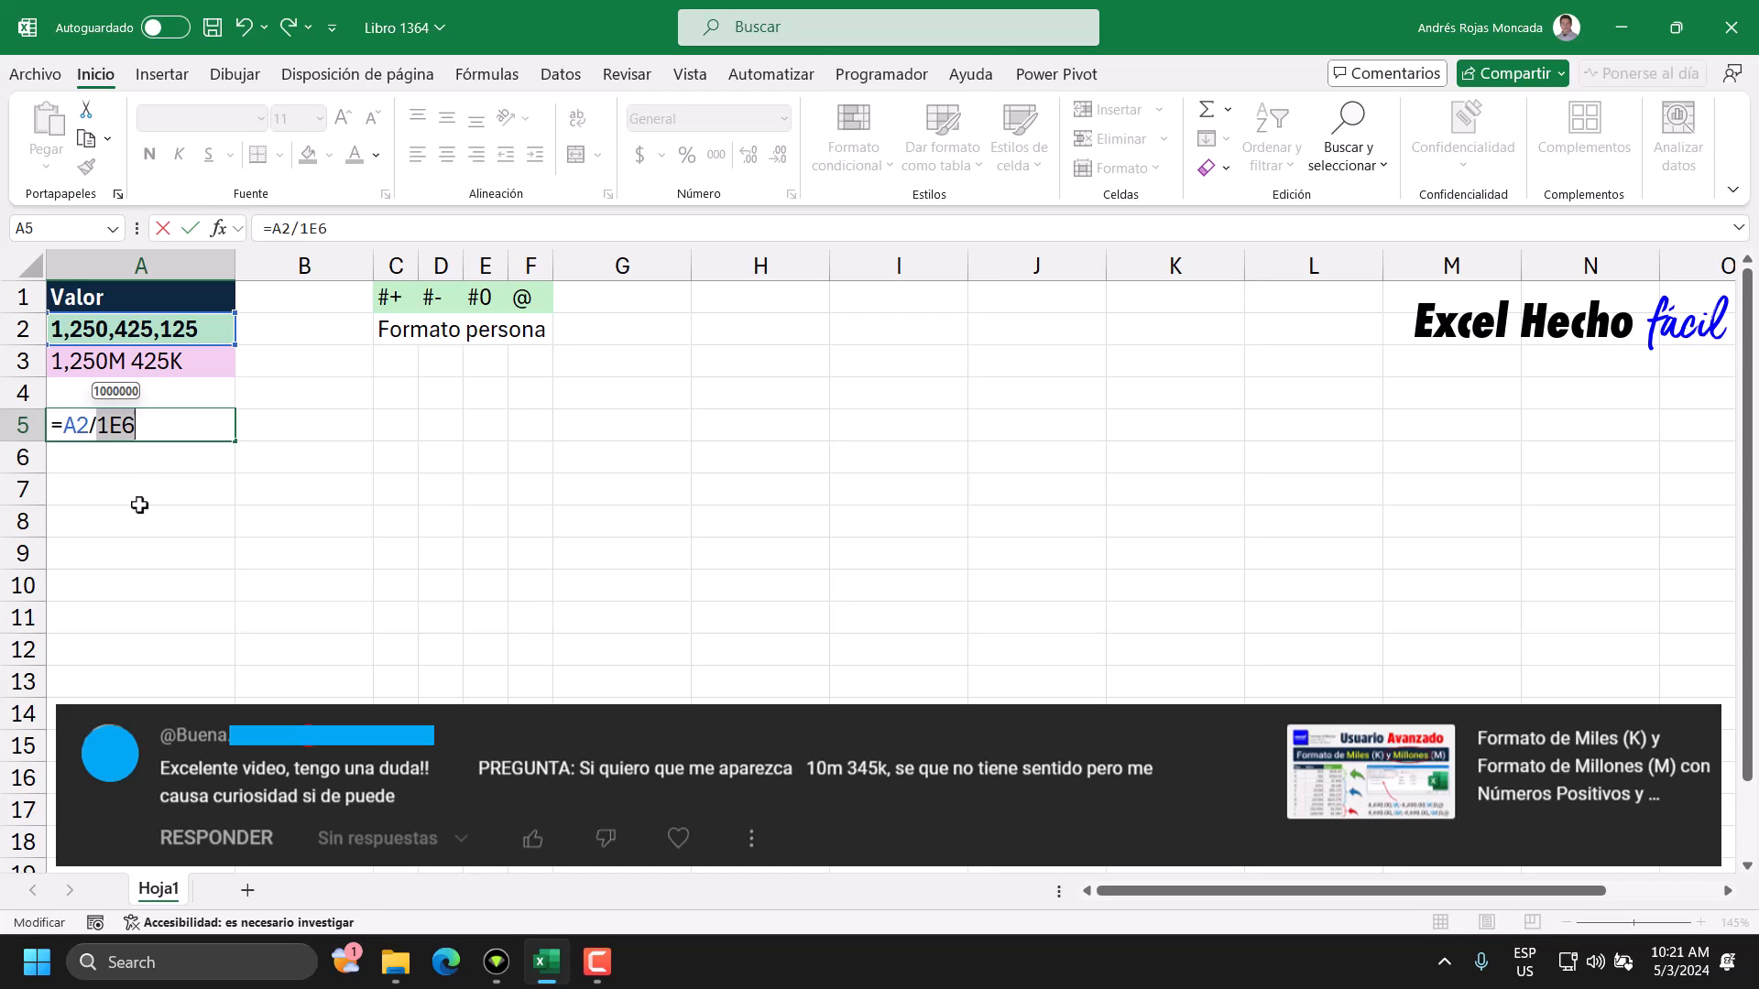
key(F9)
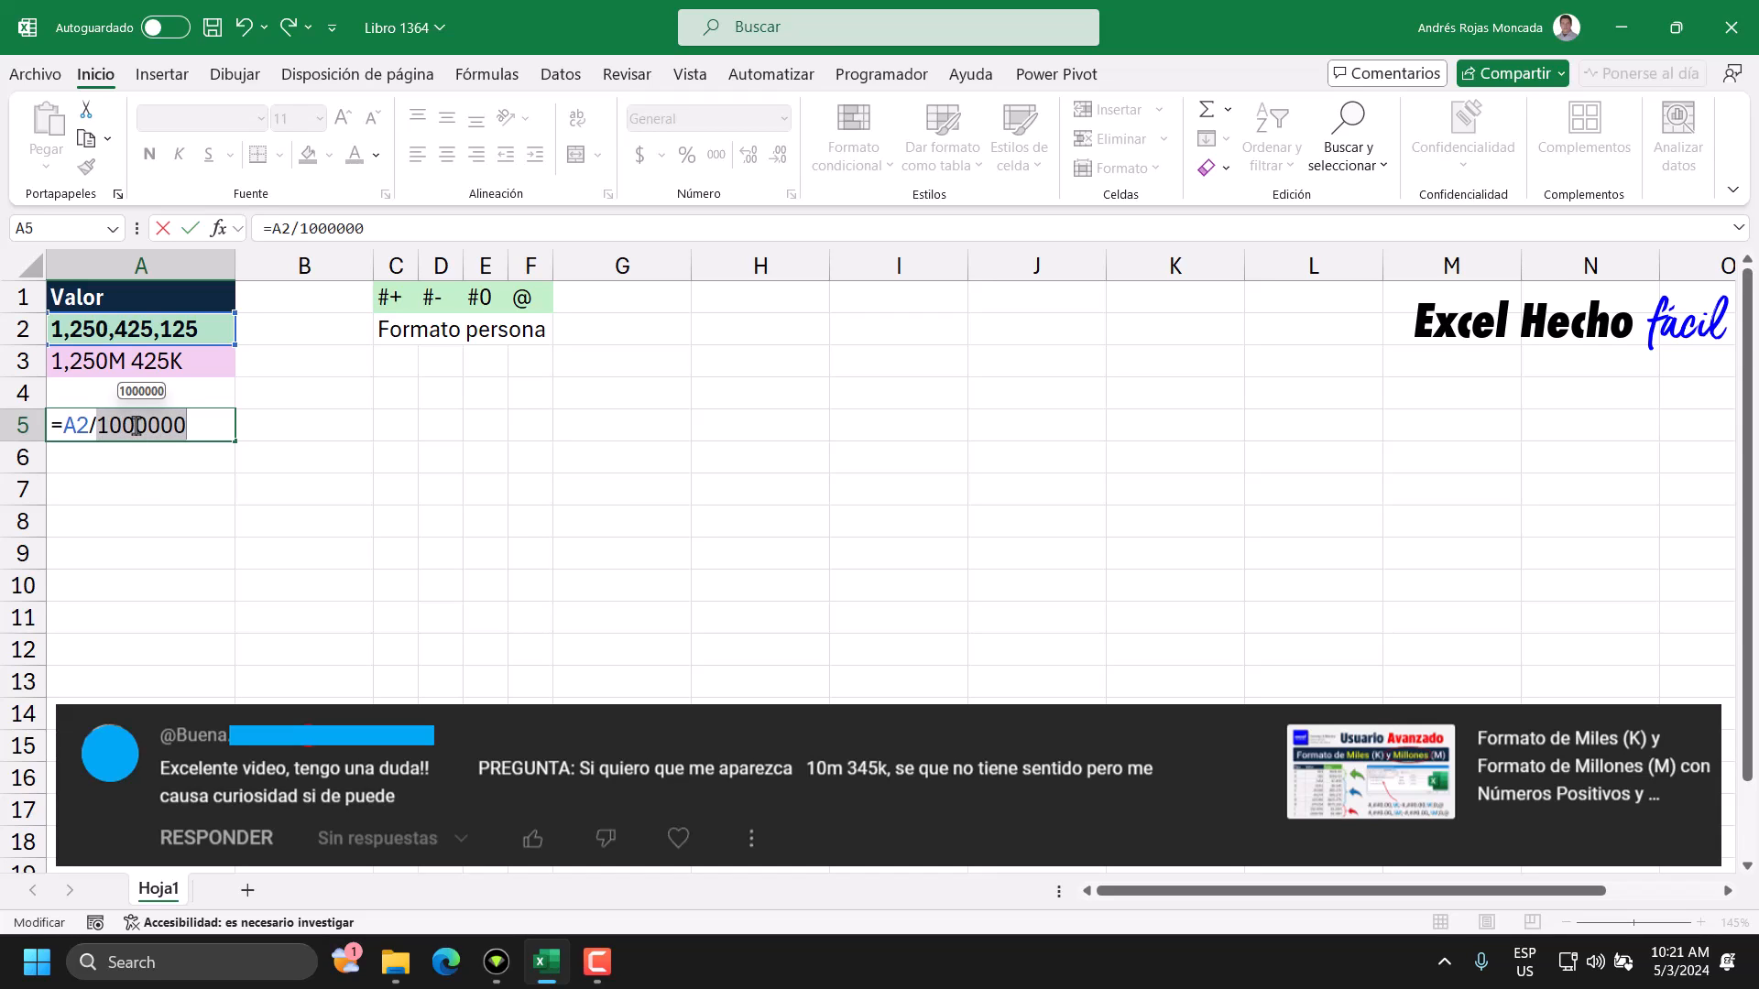
drag(147, 427, 102, 425)
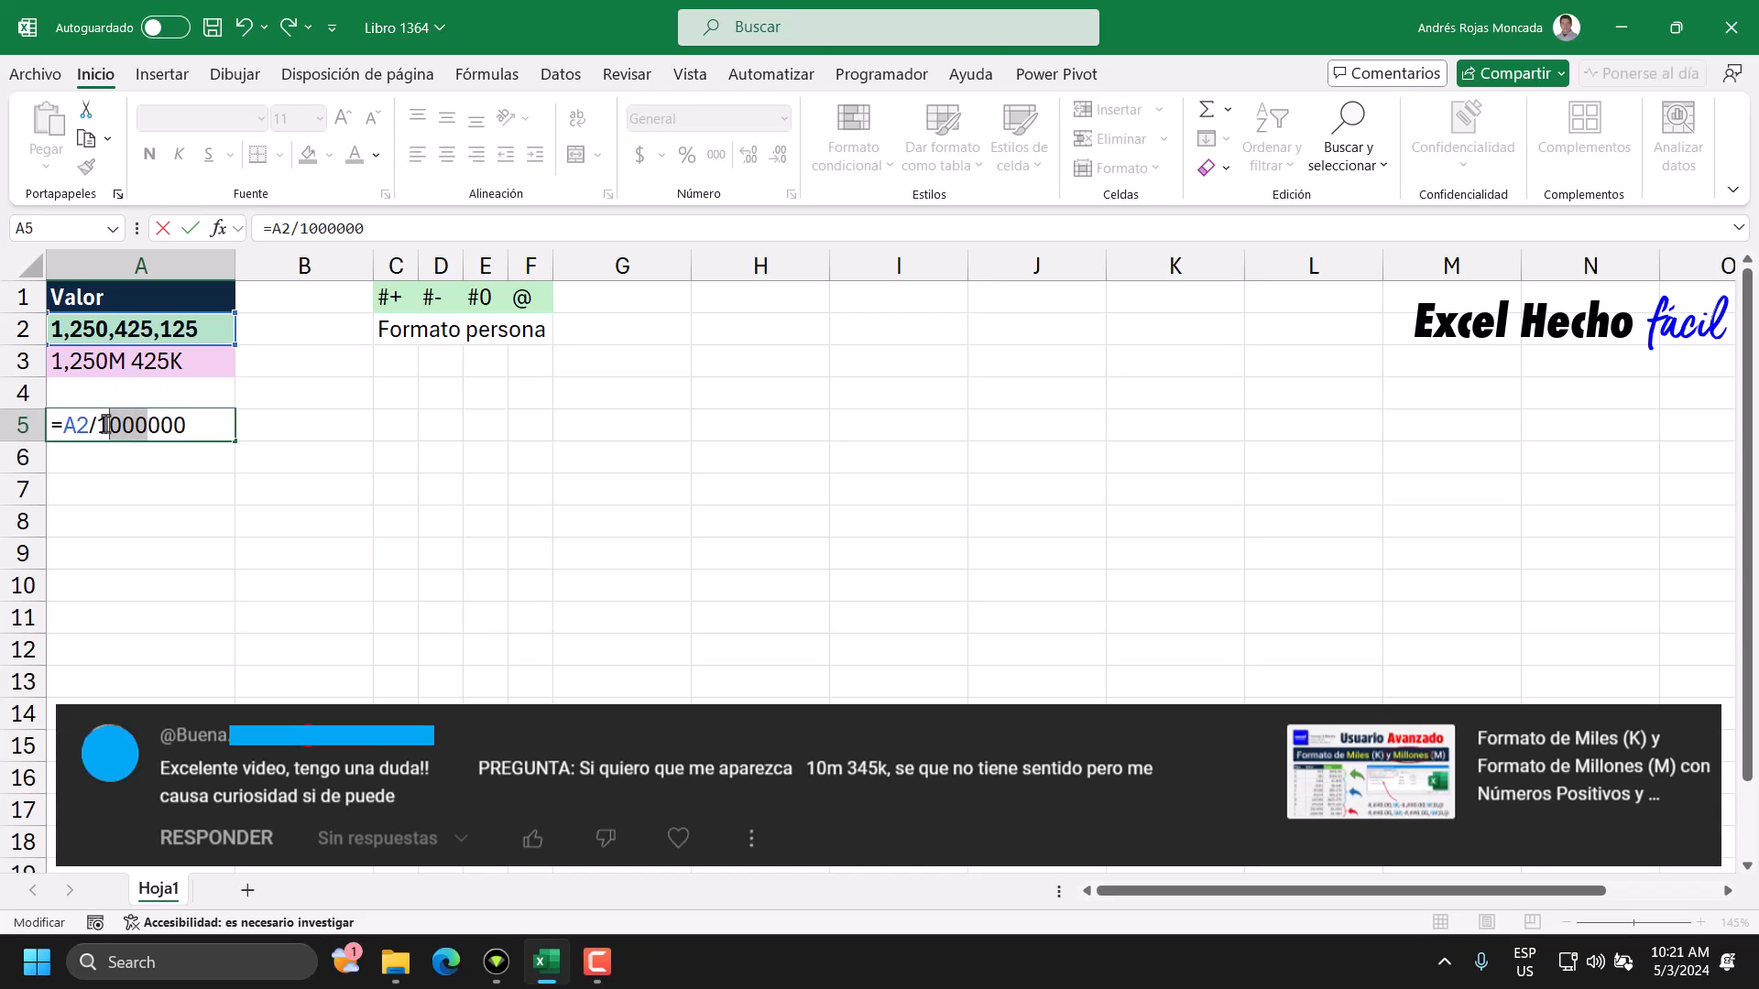
key(ctrl+z)
Evaluate A2/1E6 inside the A5 formula, inspect the integer and decimal parts of the quotient, and undo the evaluation.
drag(139, 427, 63, 425)
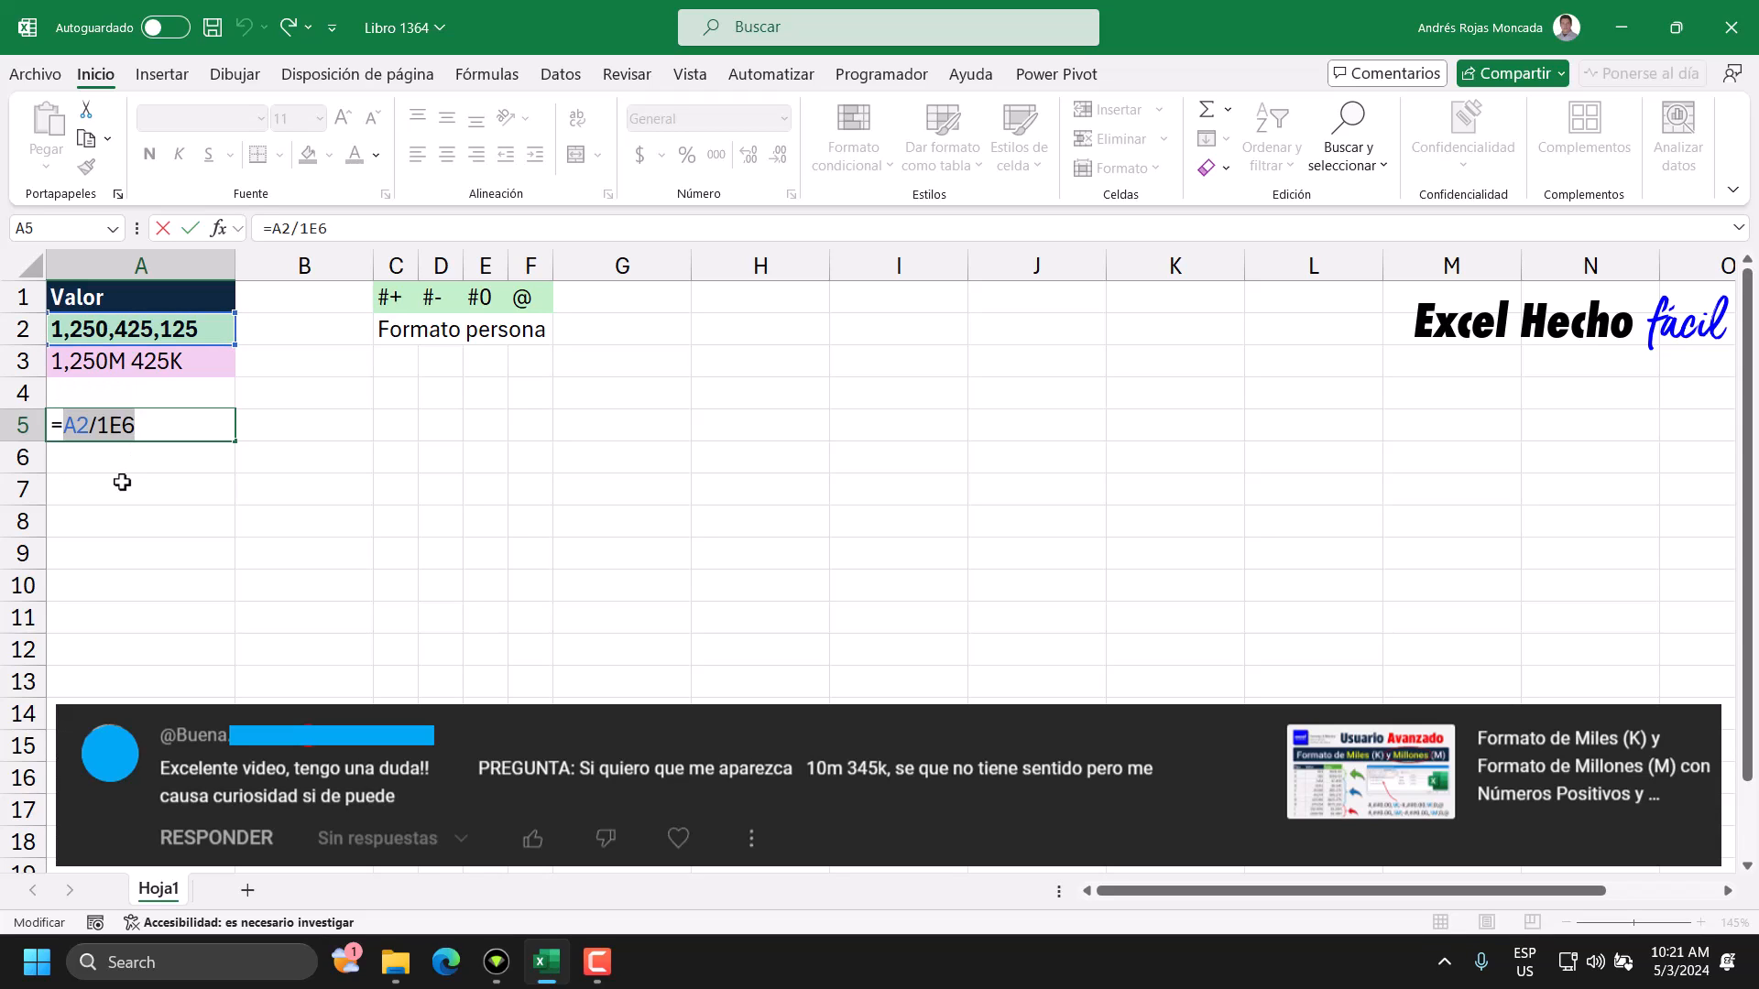
key(F9)
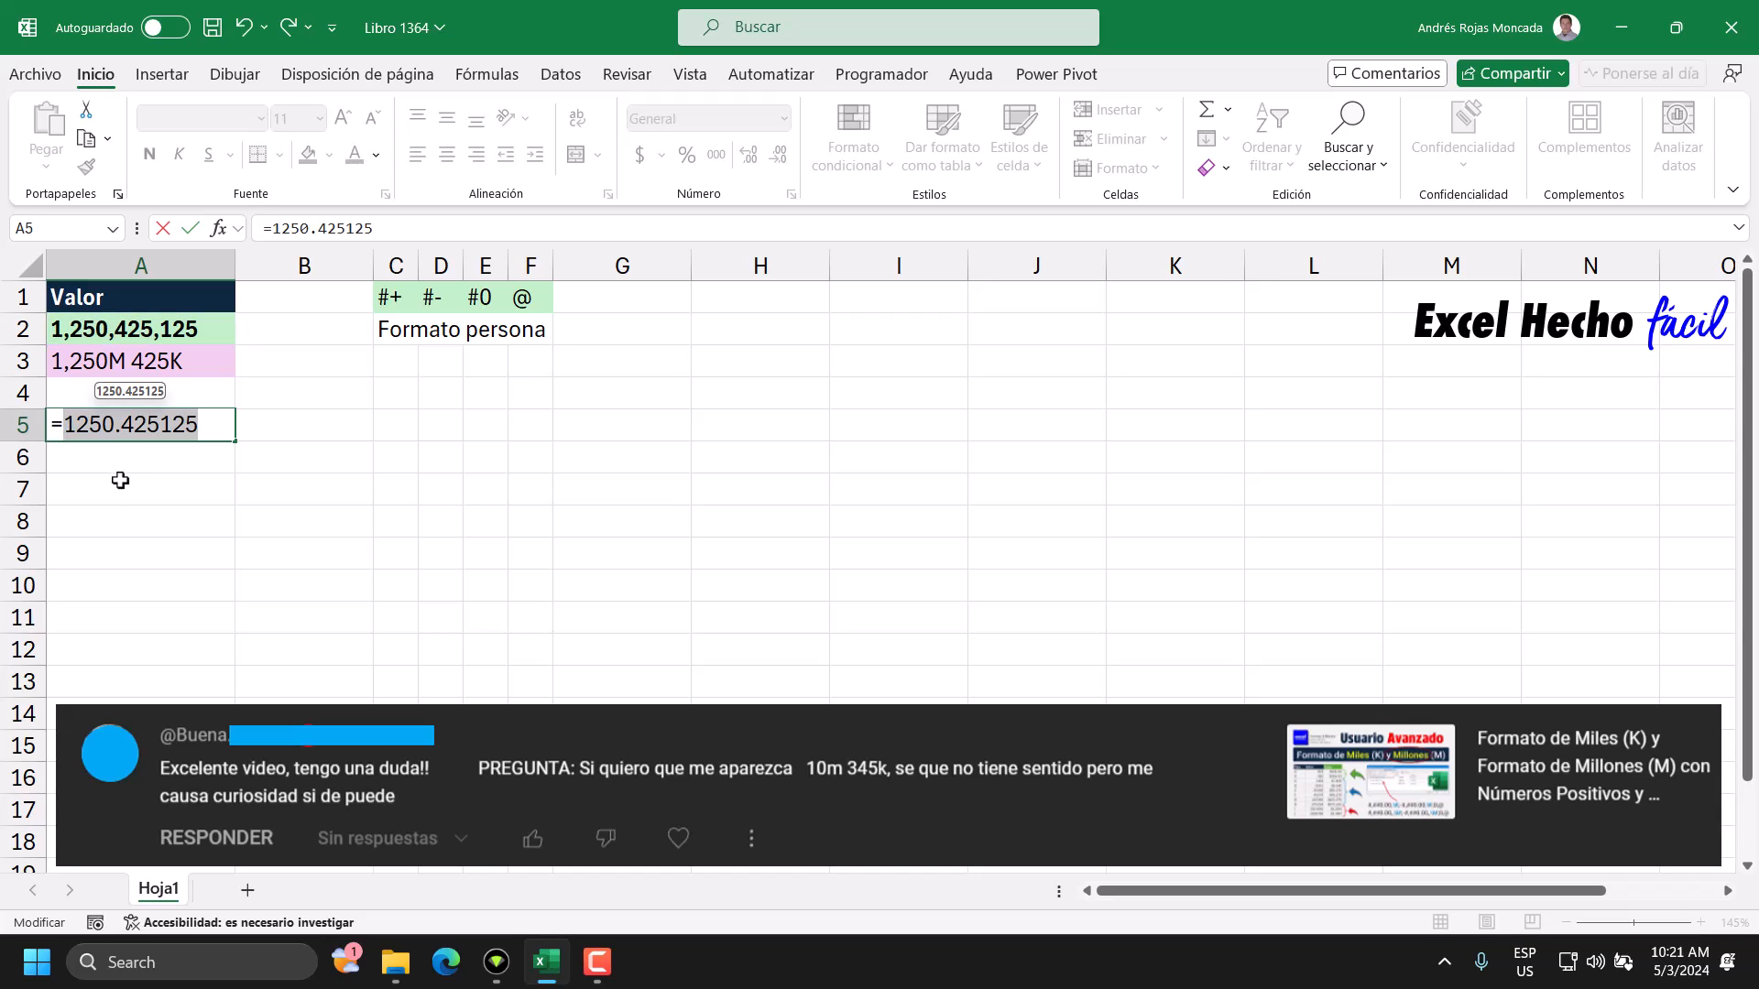
drag(111, 427, 64, 427)
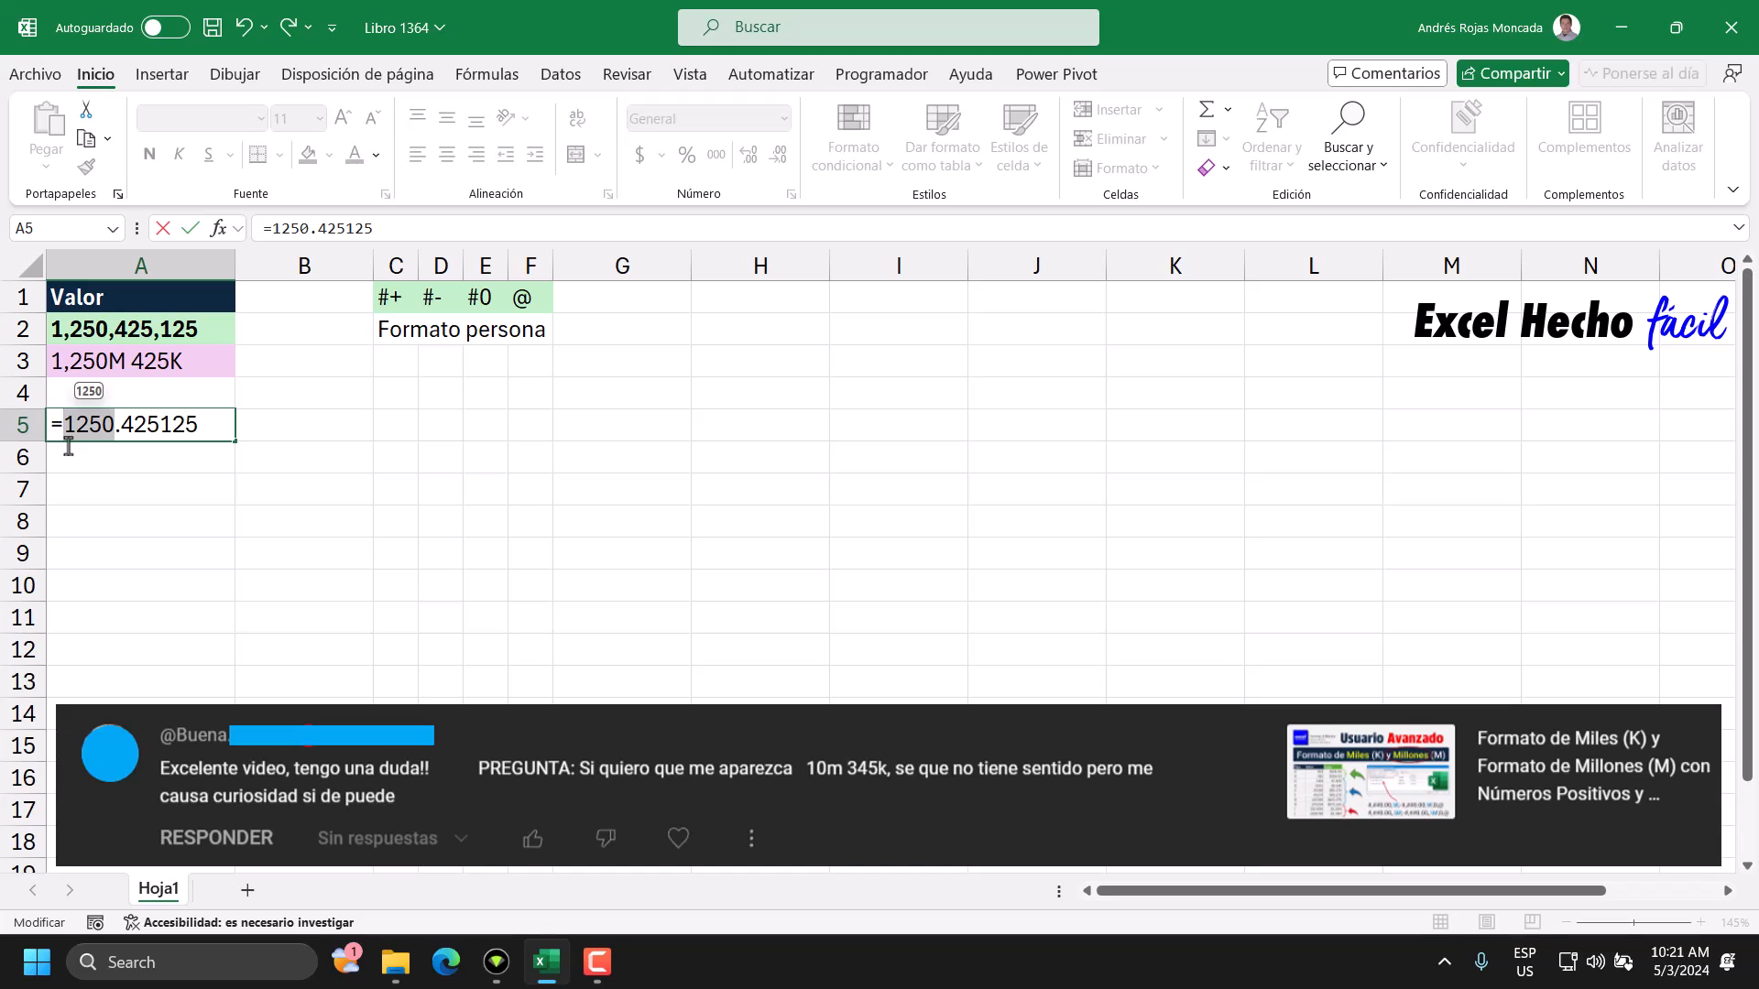
drag(121, 431, 194, 438)
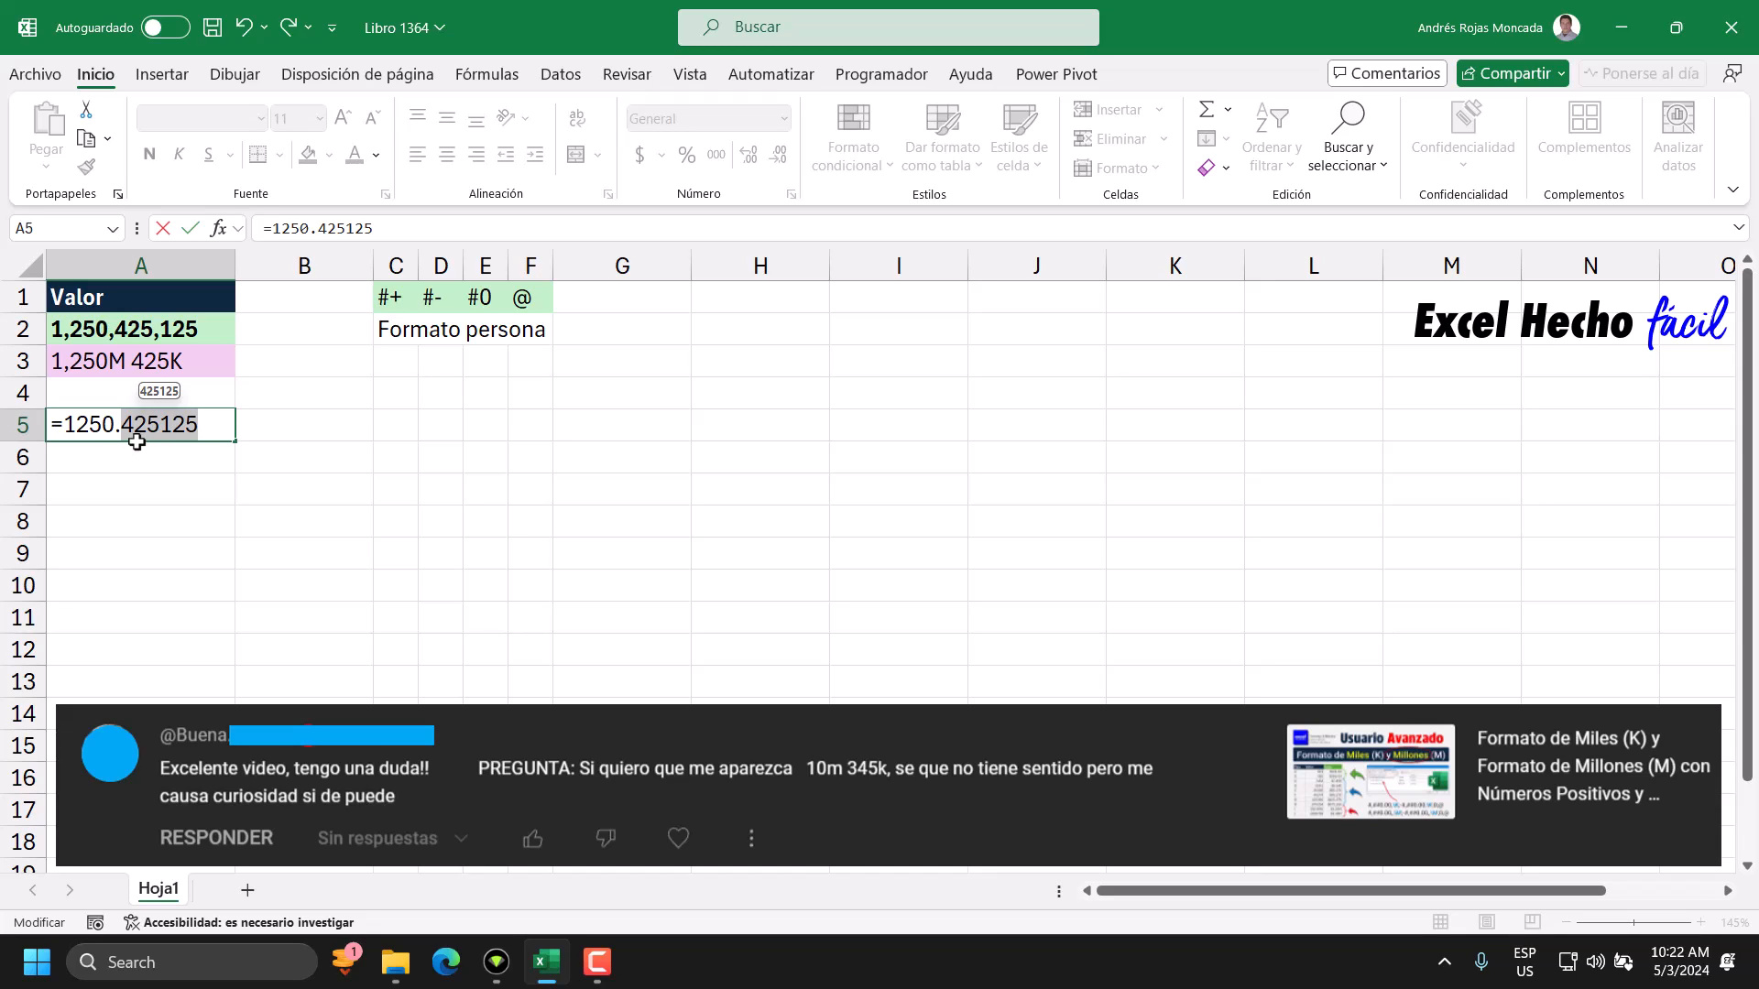
drag(114, 426, 66, 427)
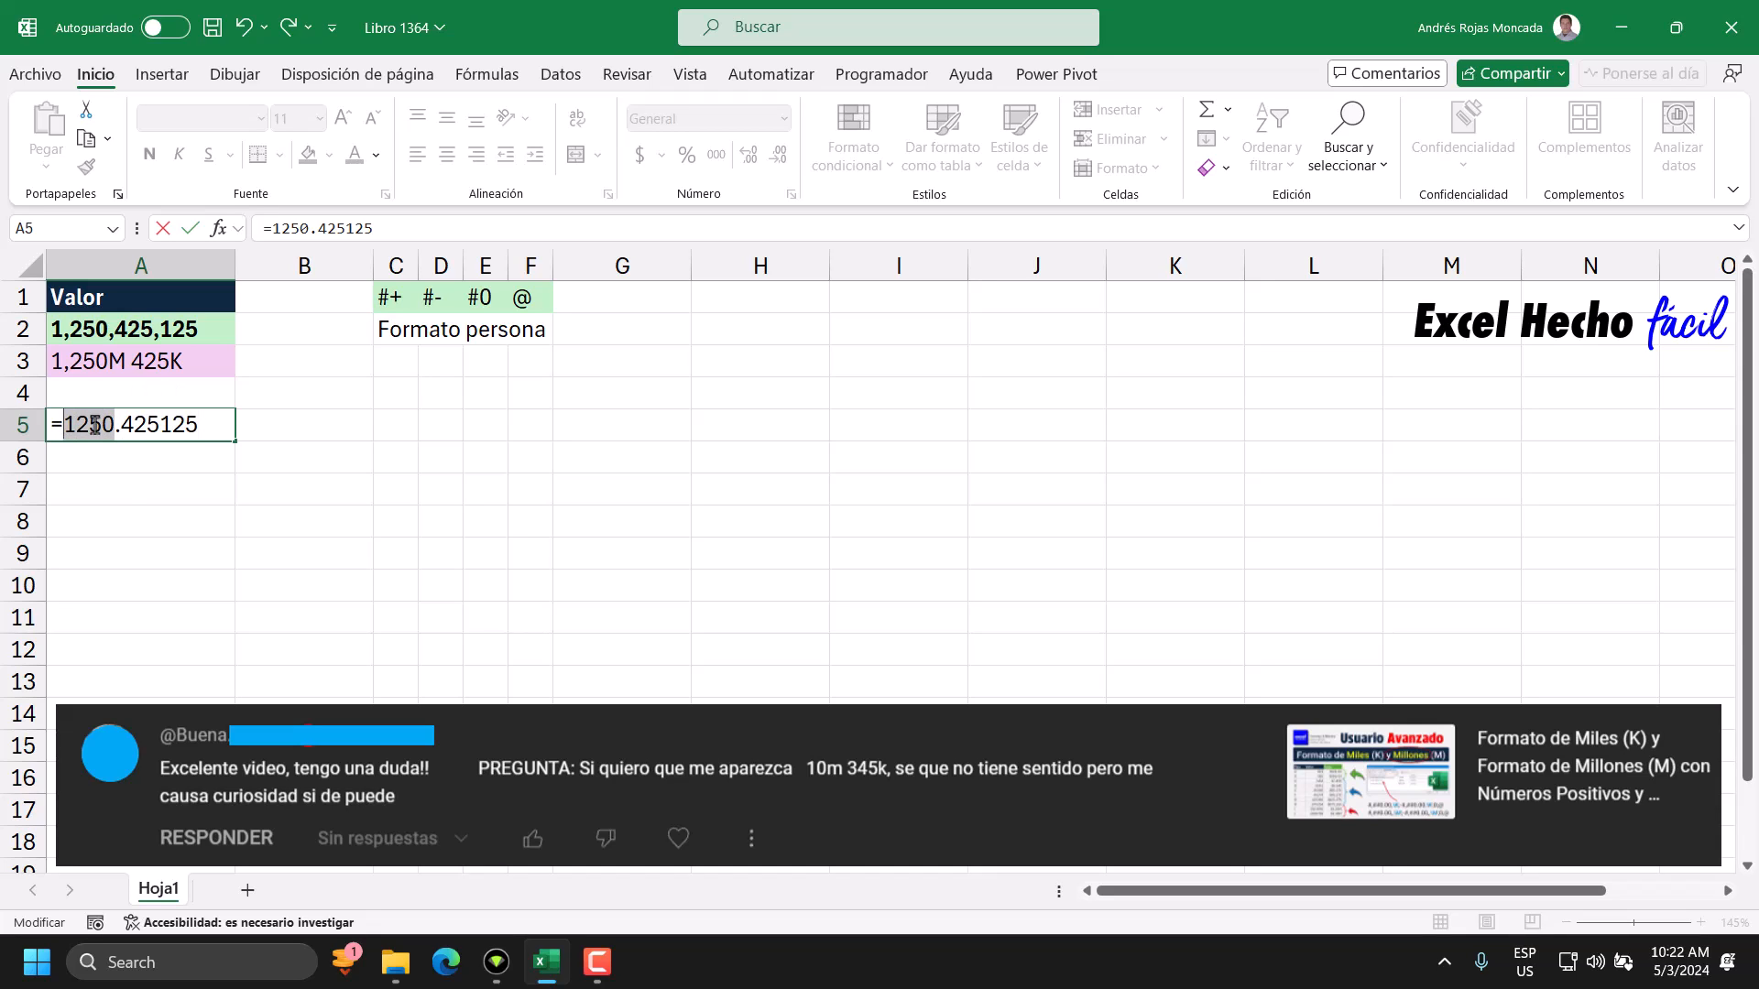
key(ctrl+z)
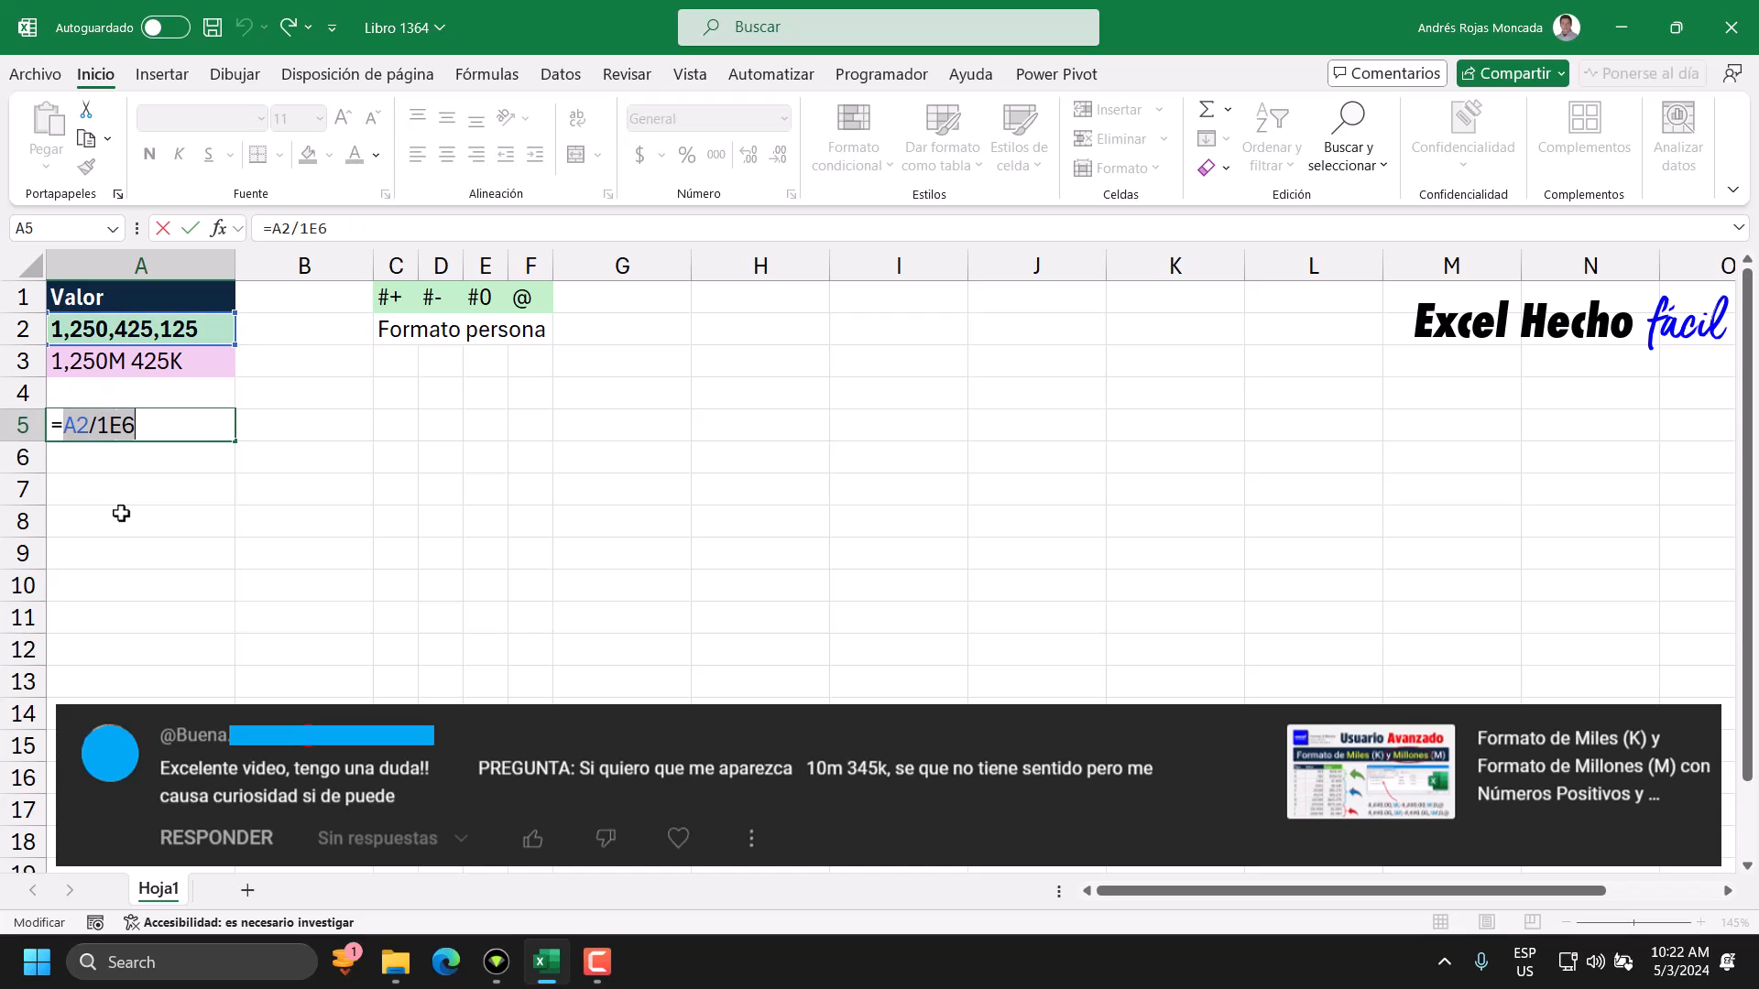
click(64, 438)
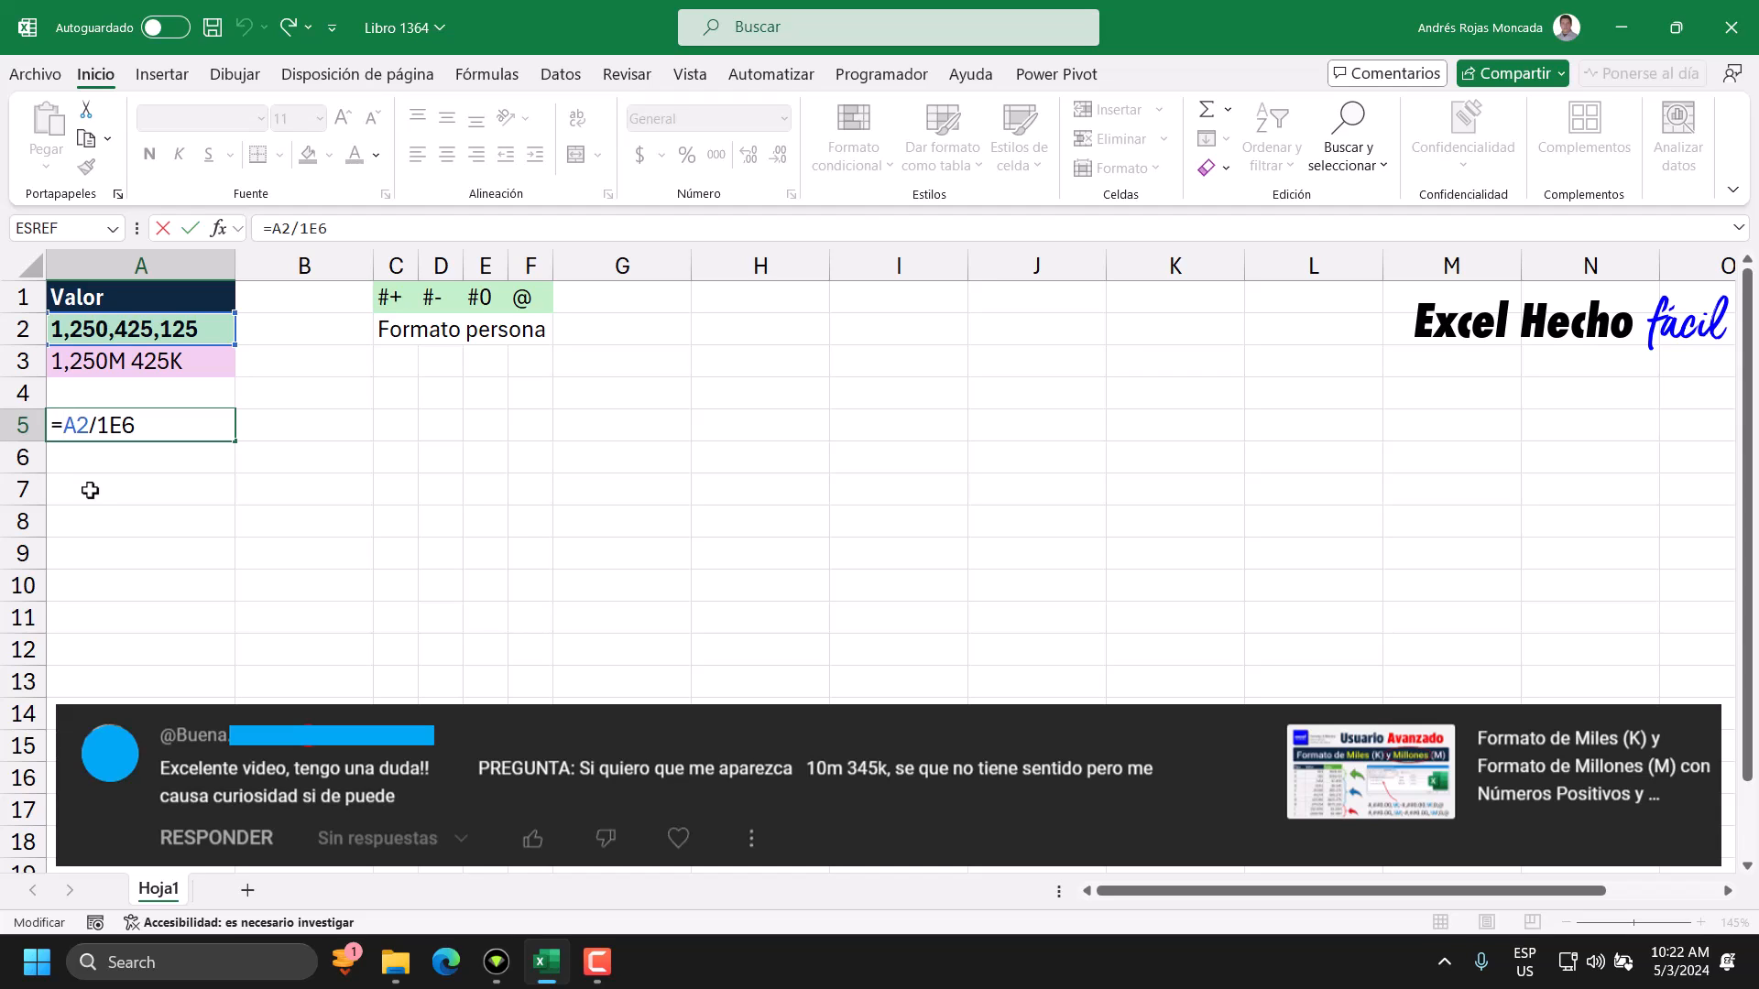
text(en)
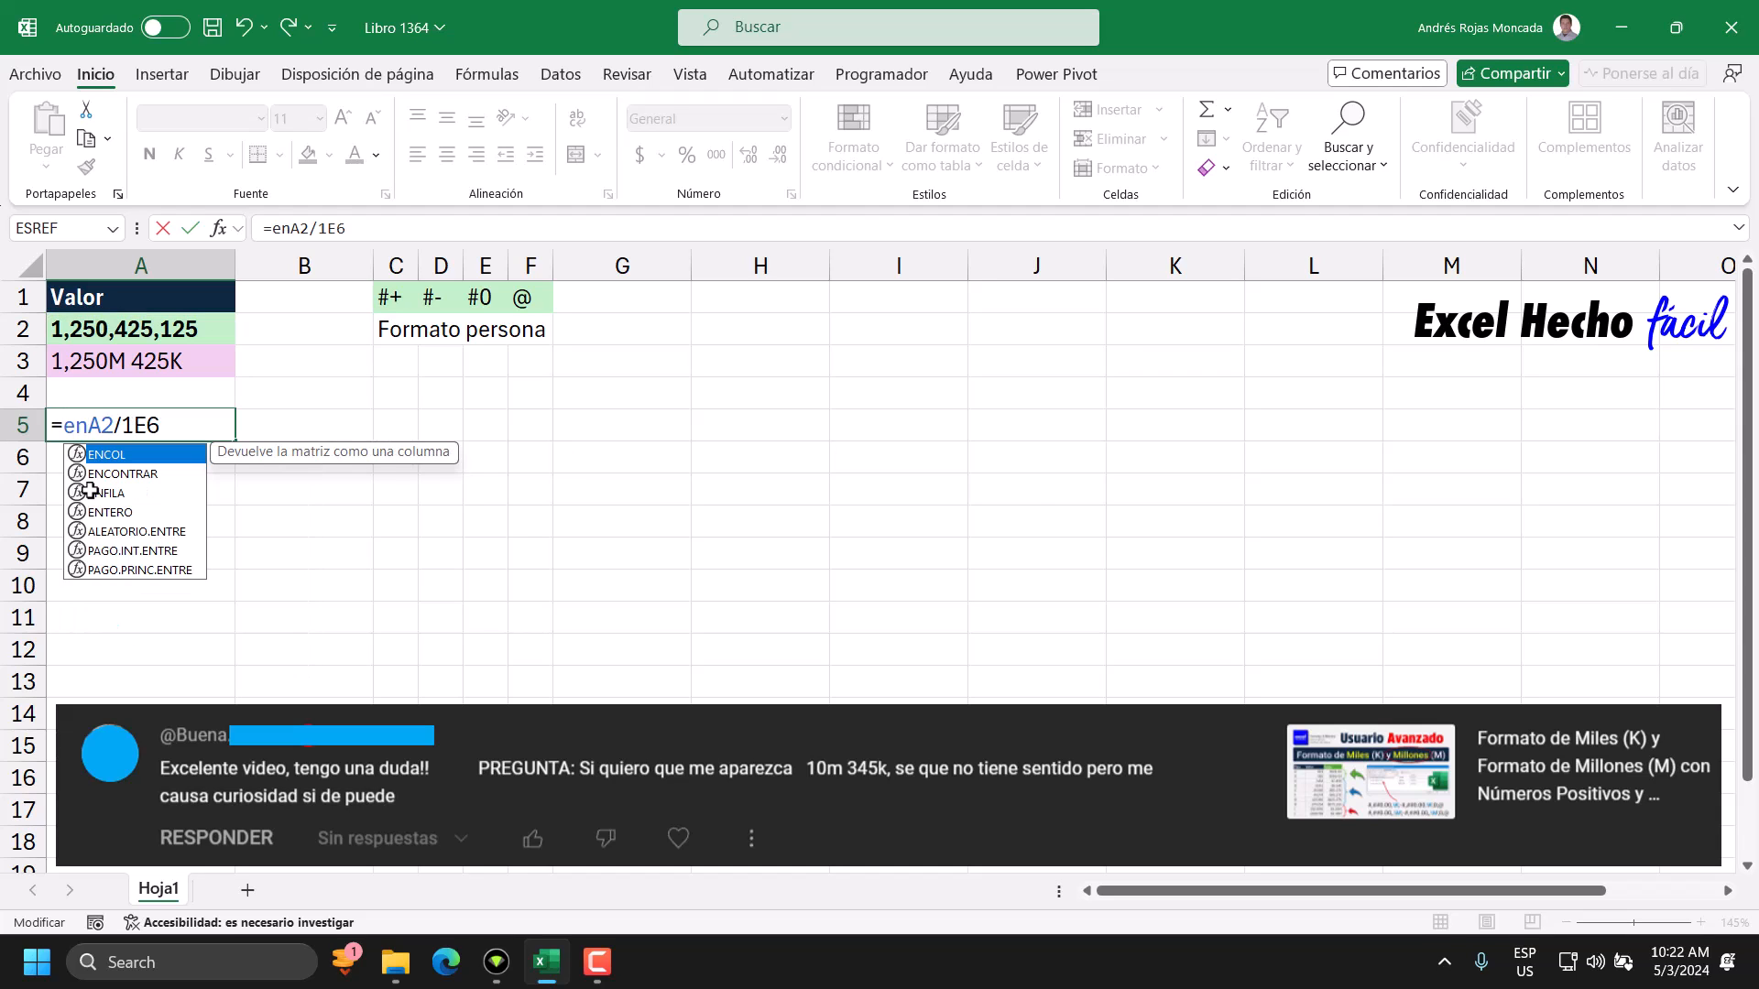
key(Down)
key(Down)
key(Down)
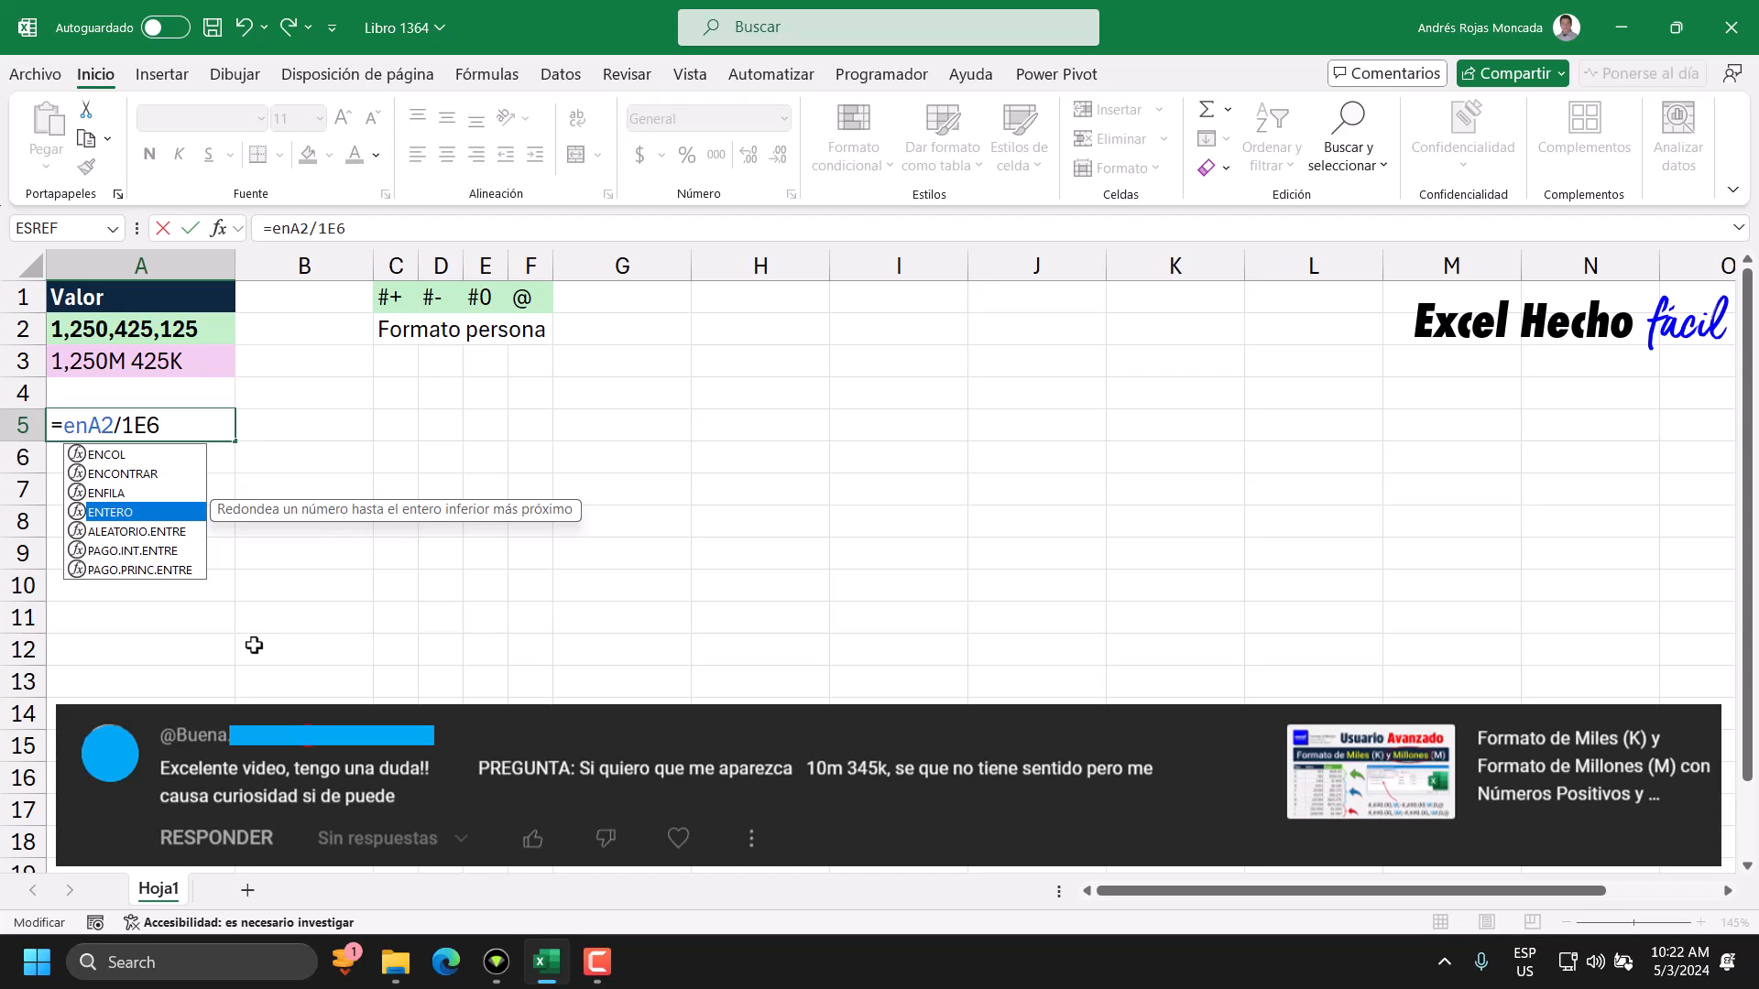
key(BackSpace)
key(BackSpace)
Wrap the A2/1E6 division in A5 with the TRUNCAR function, leaving out the number-of-decimals argument.
text(tru)
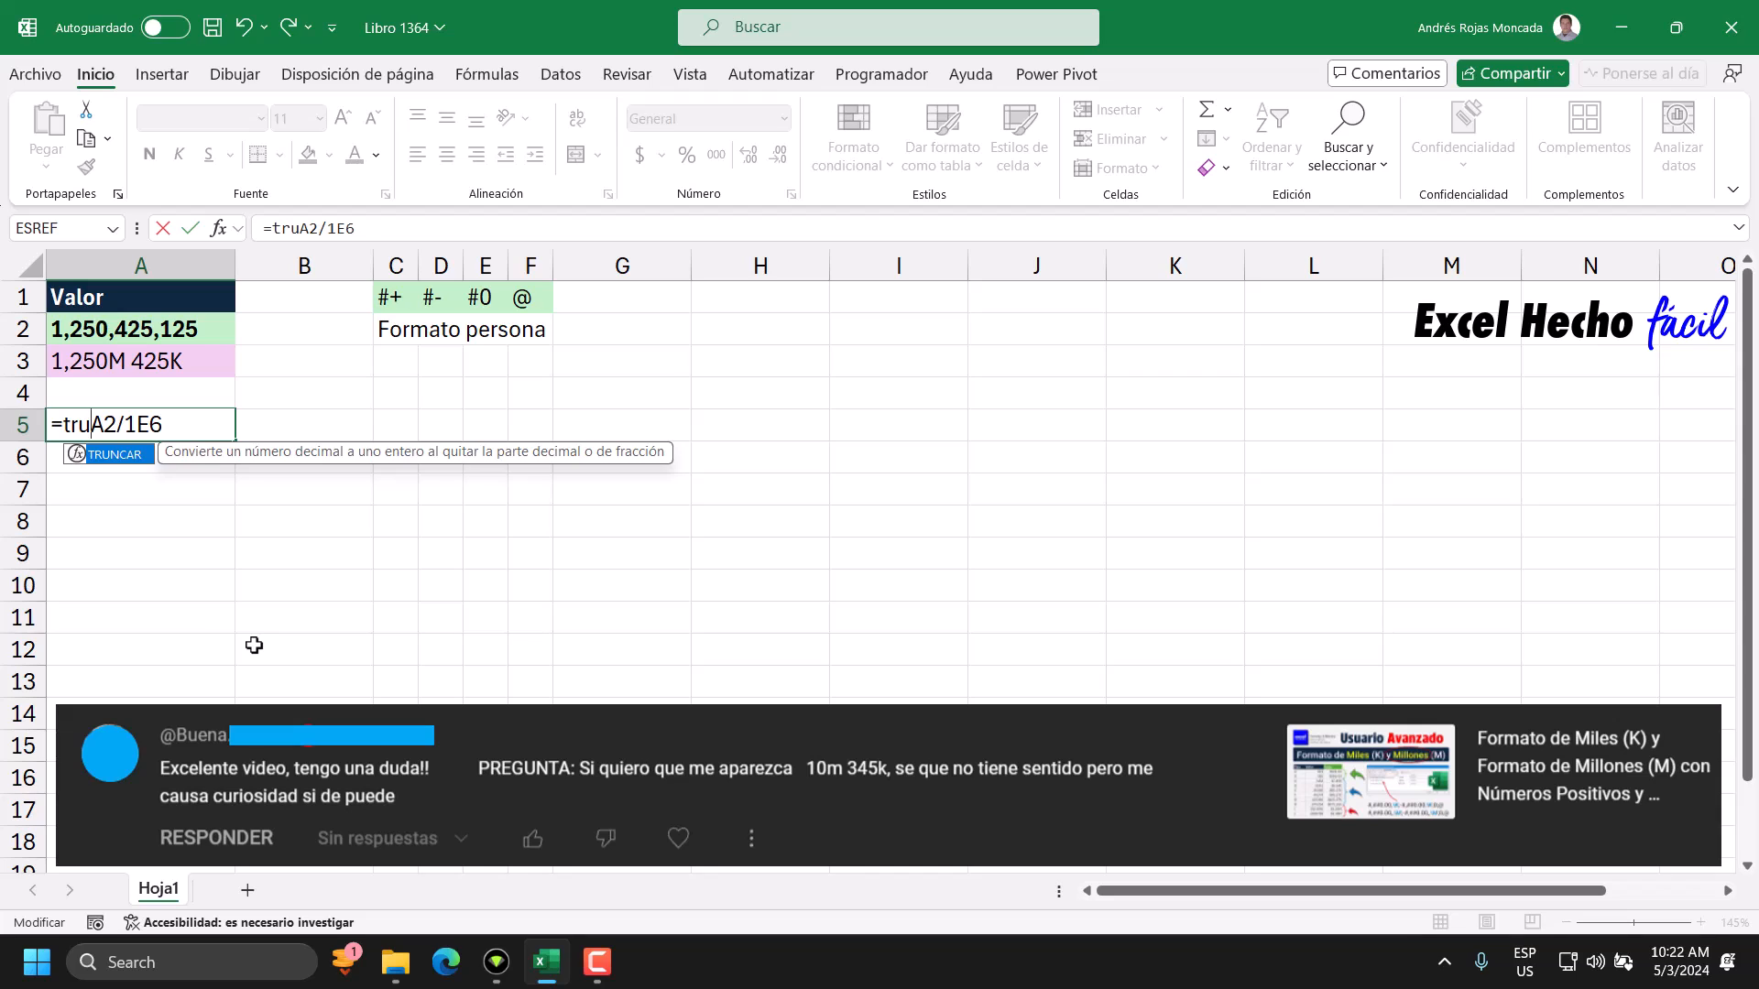
key(Tab)
key(BackSpace)
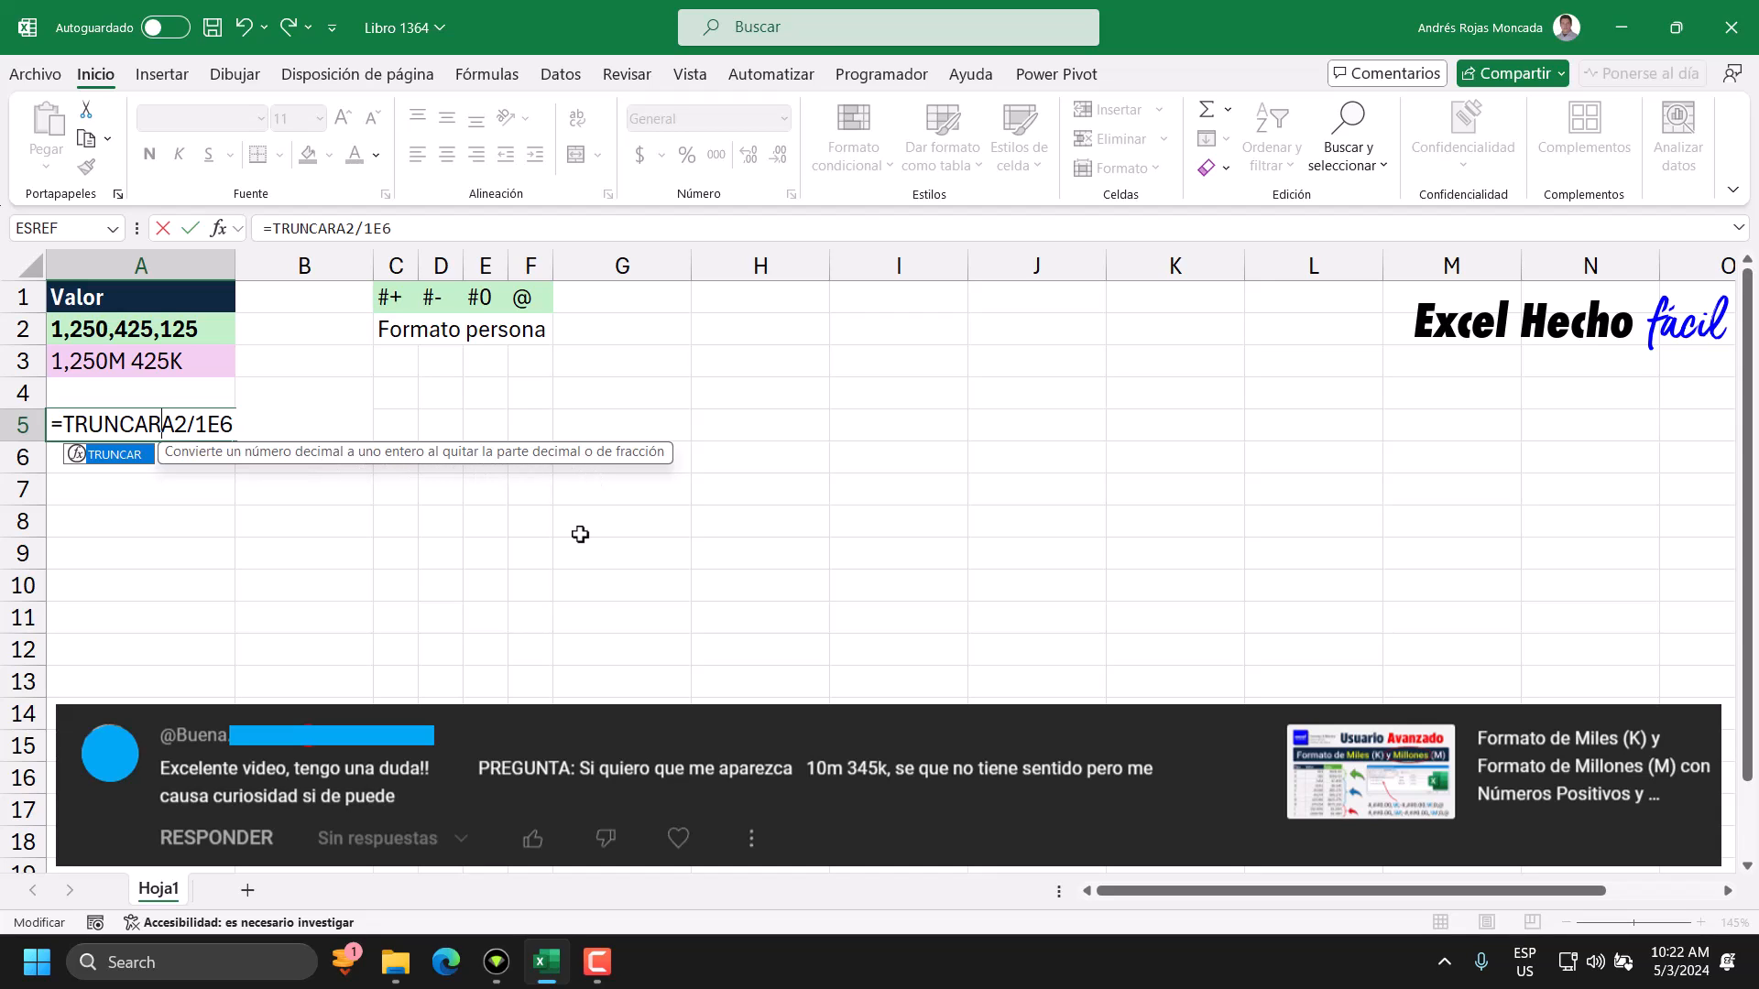
text(()
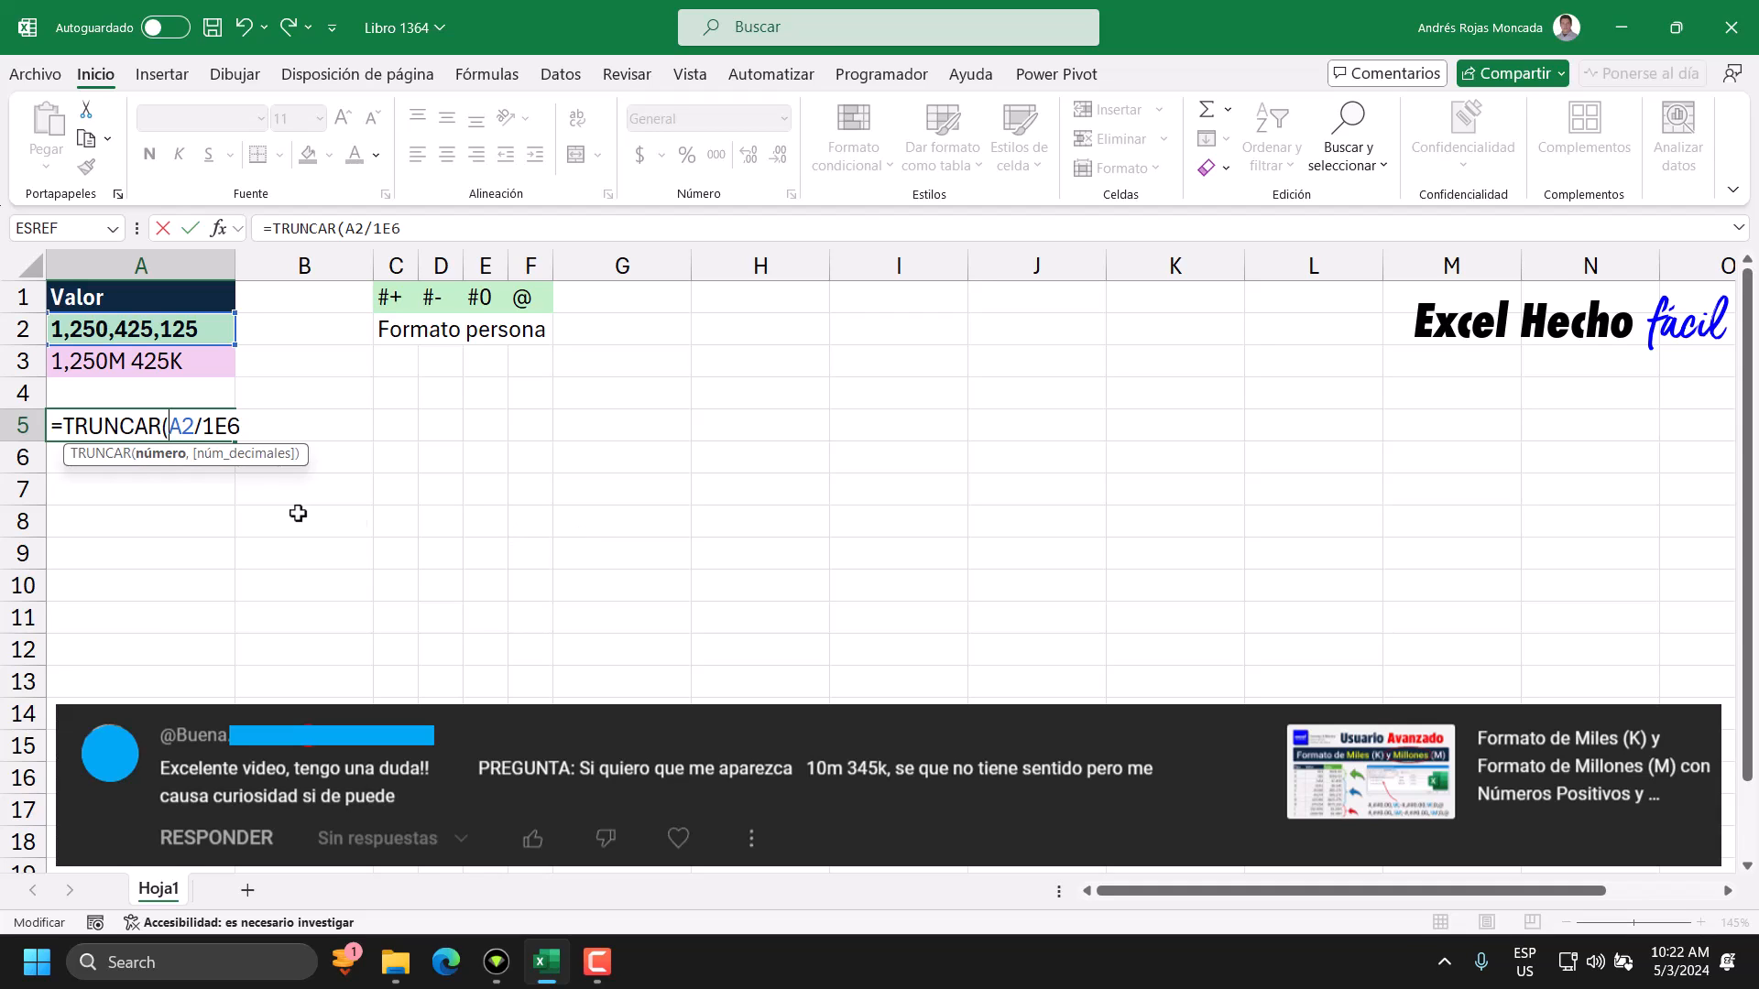
text(,)
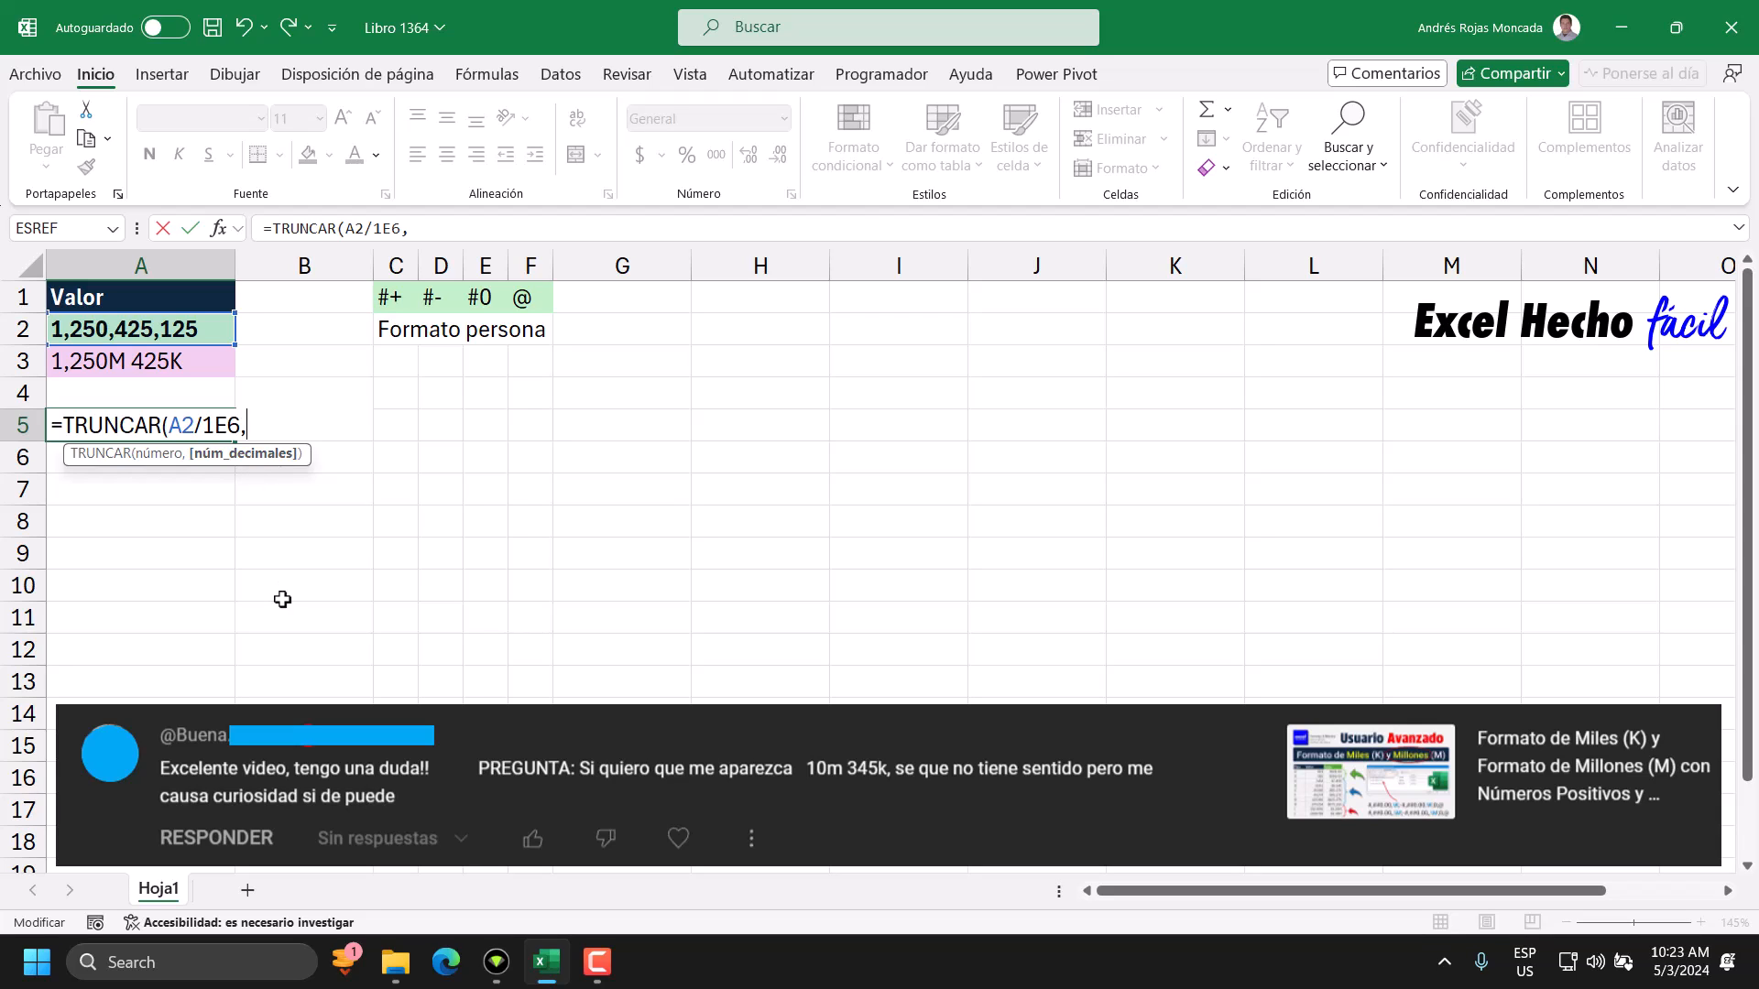
key(BackSpace)
text())
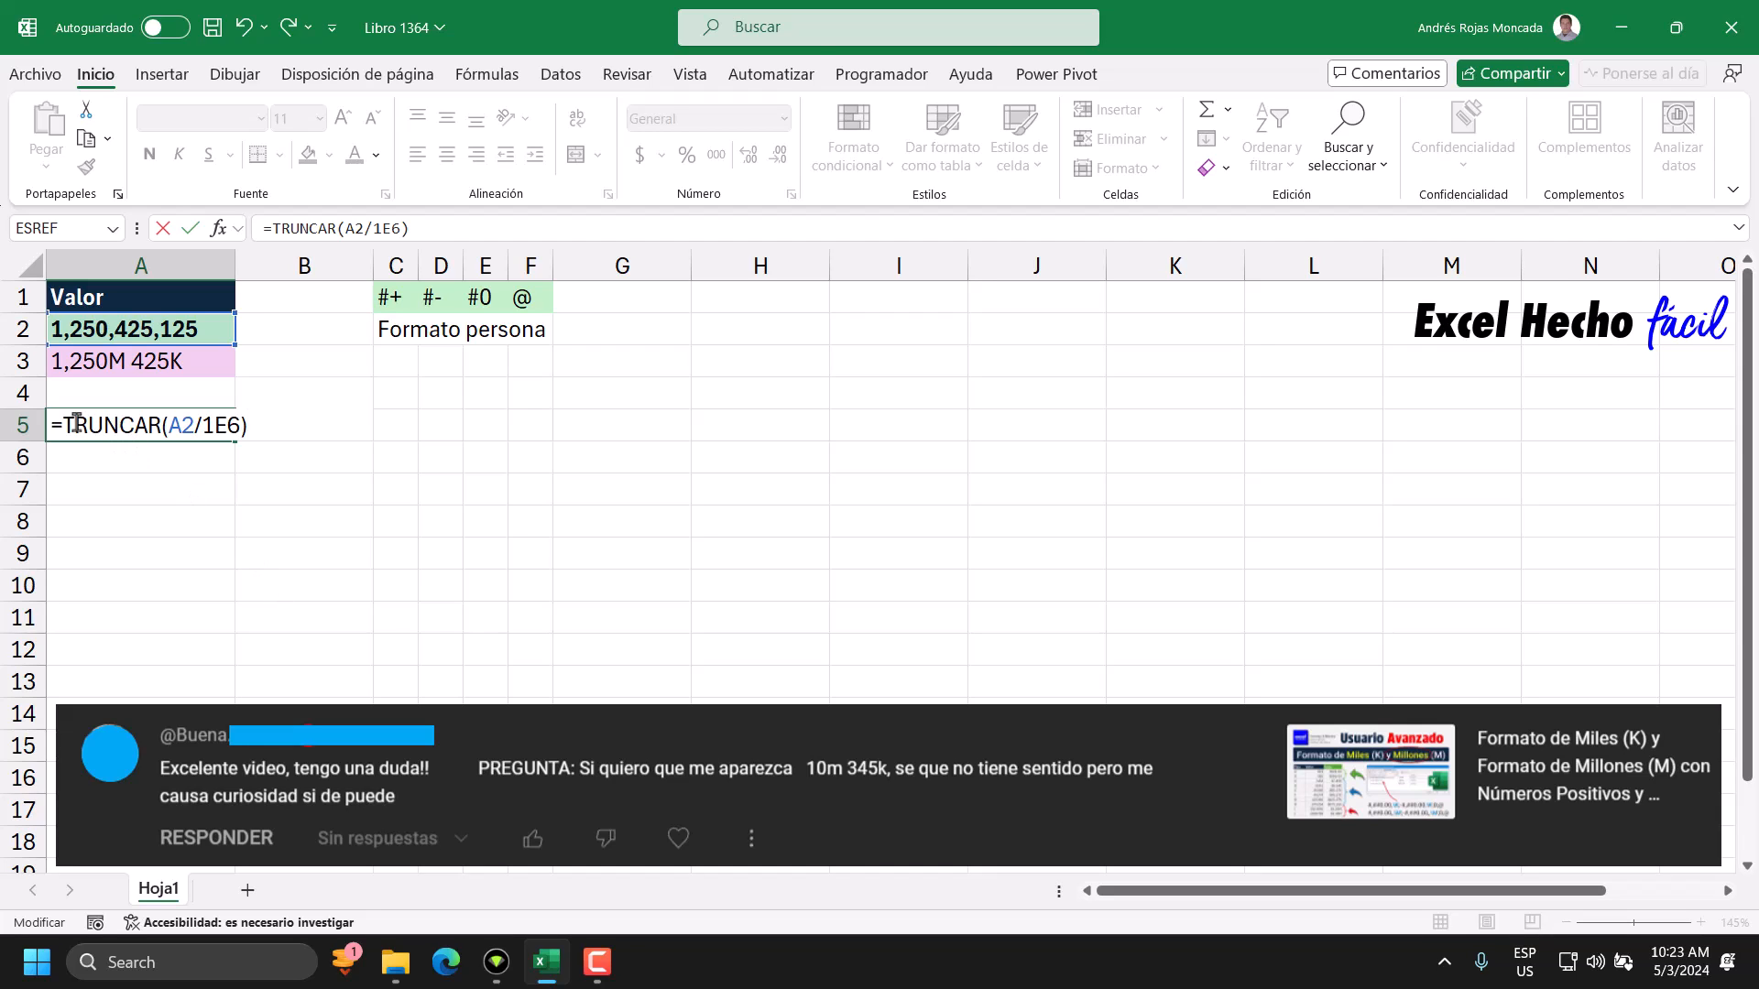
Evaluate TRUNCAR(A2/1E6) inside the A5 formula, inspect the integer result, and undo the evaluation.
drag(61, 425, 265, 423)
key(ctrl+c)
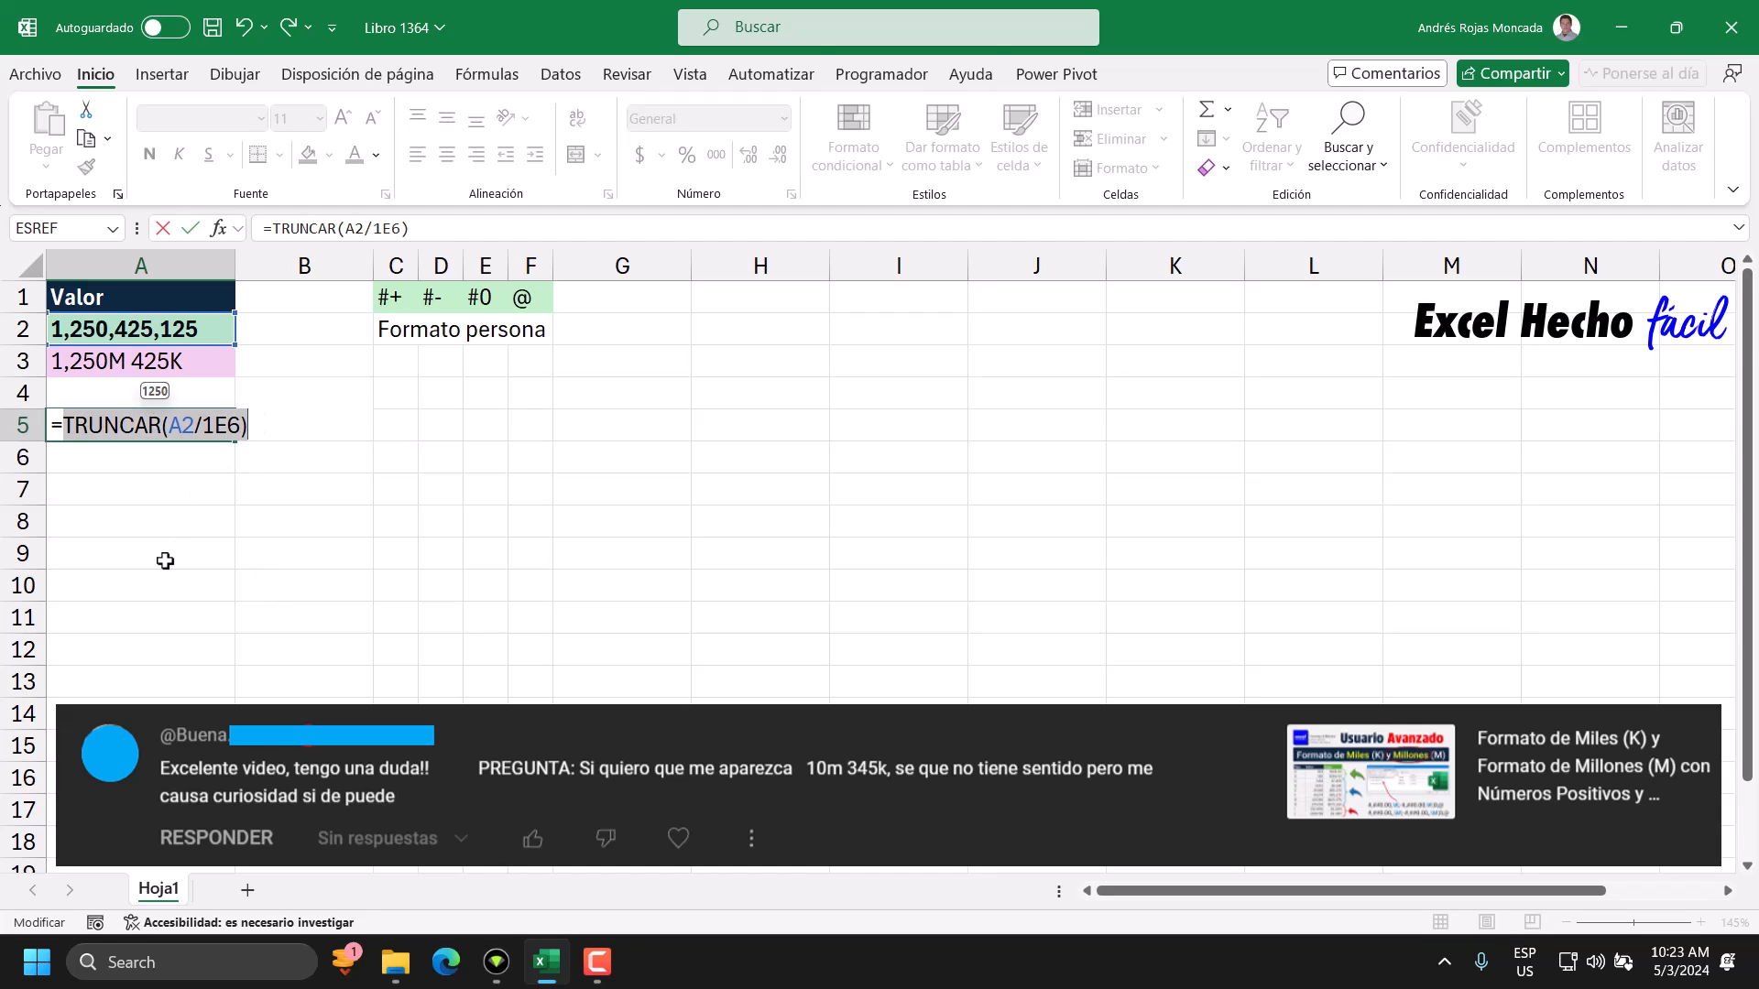
key(F9)
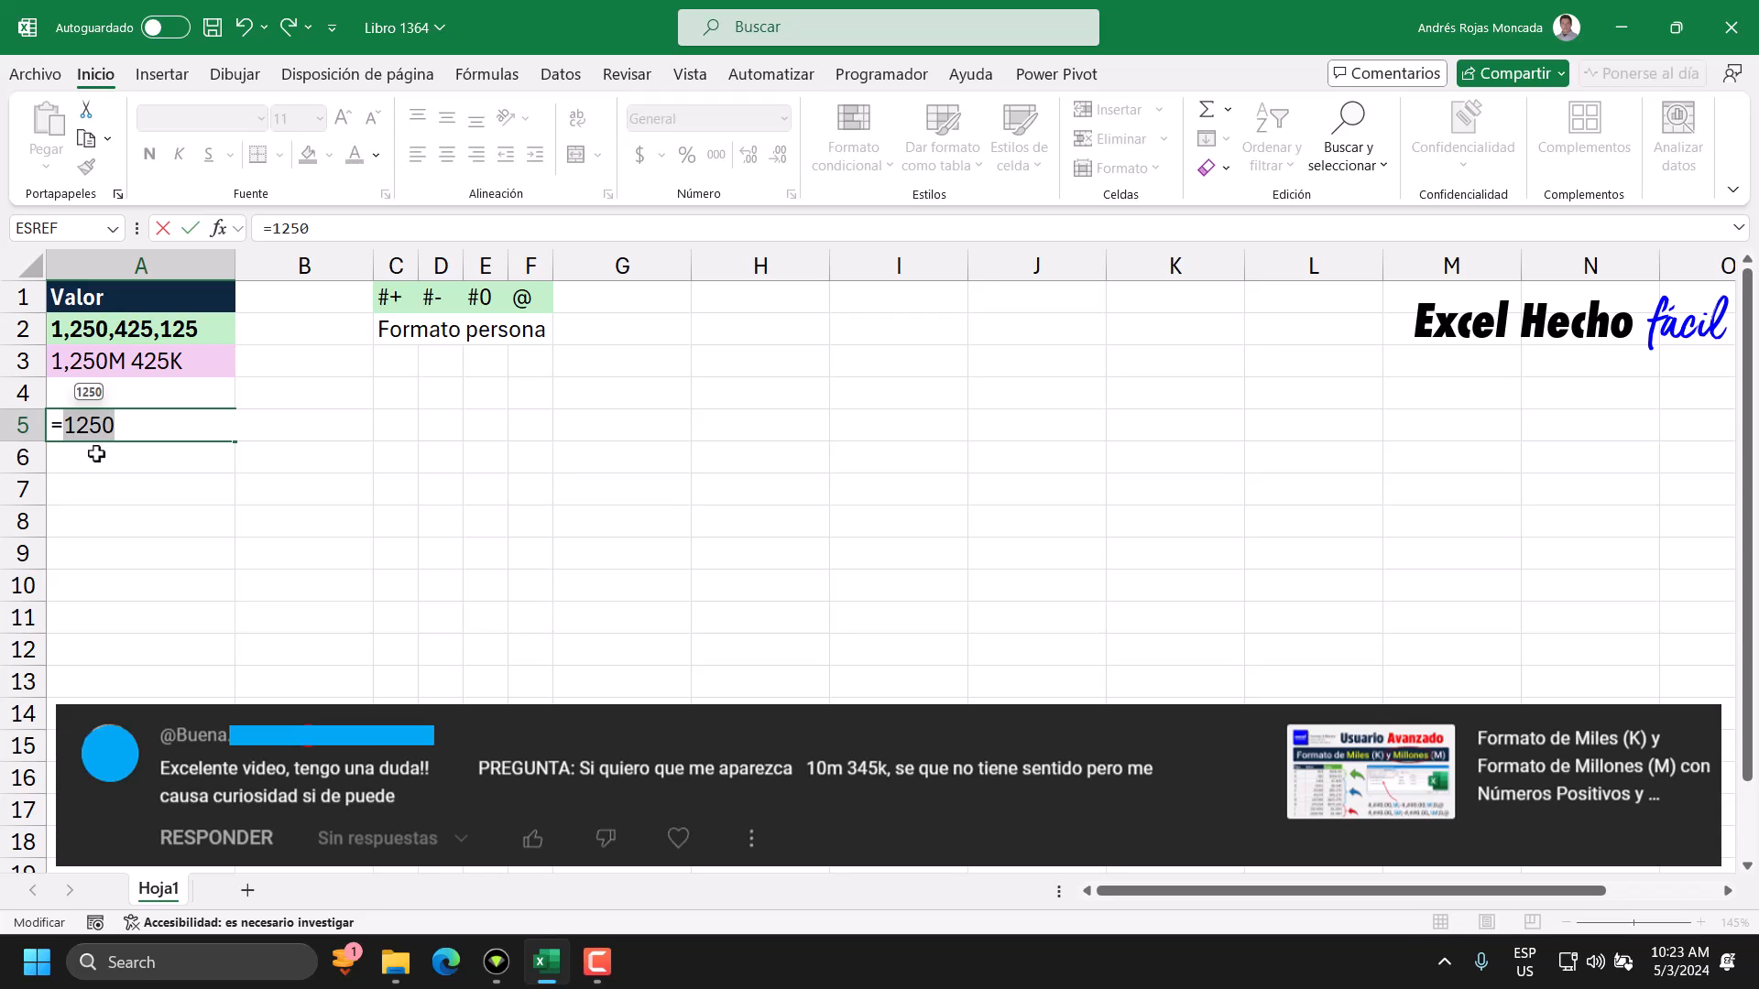
key(ctrl+v)
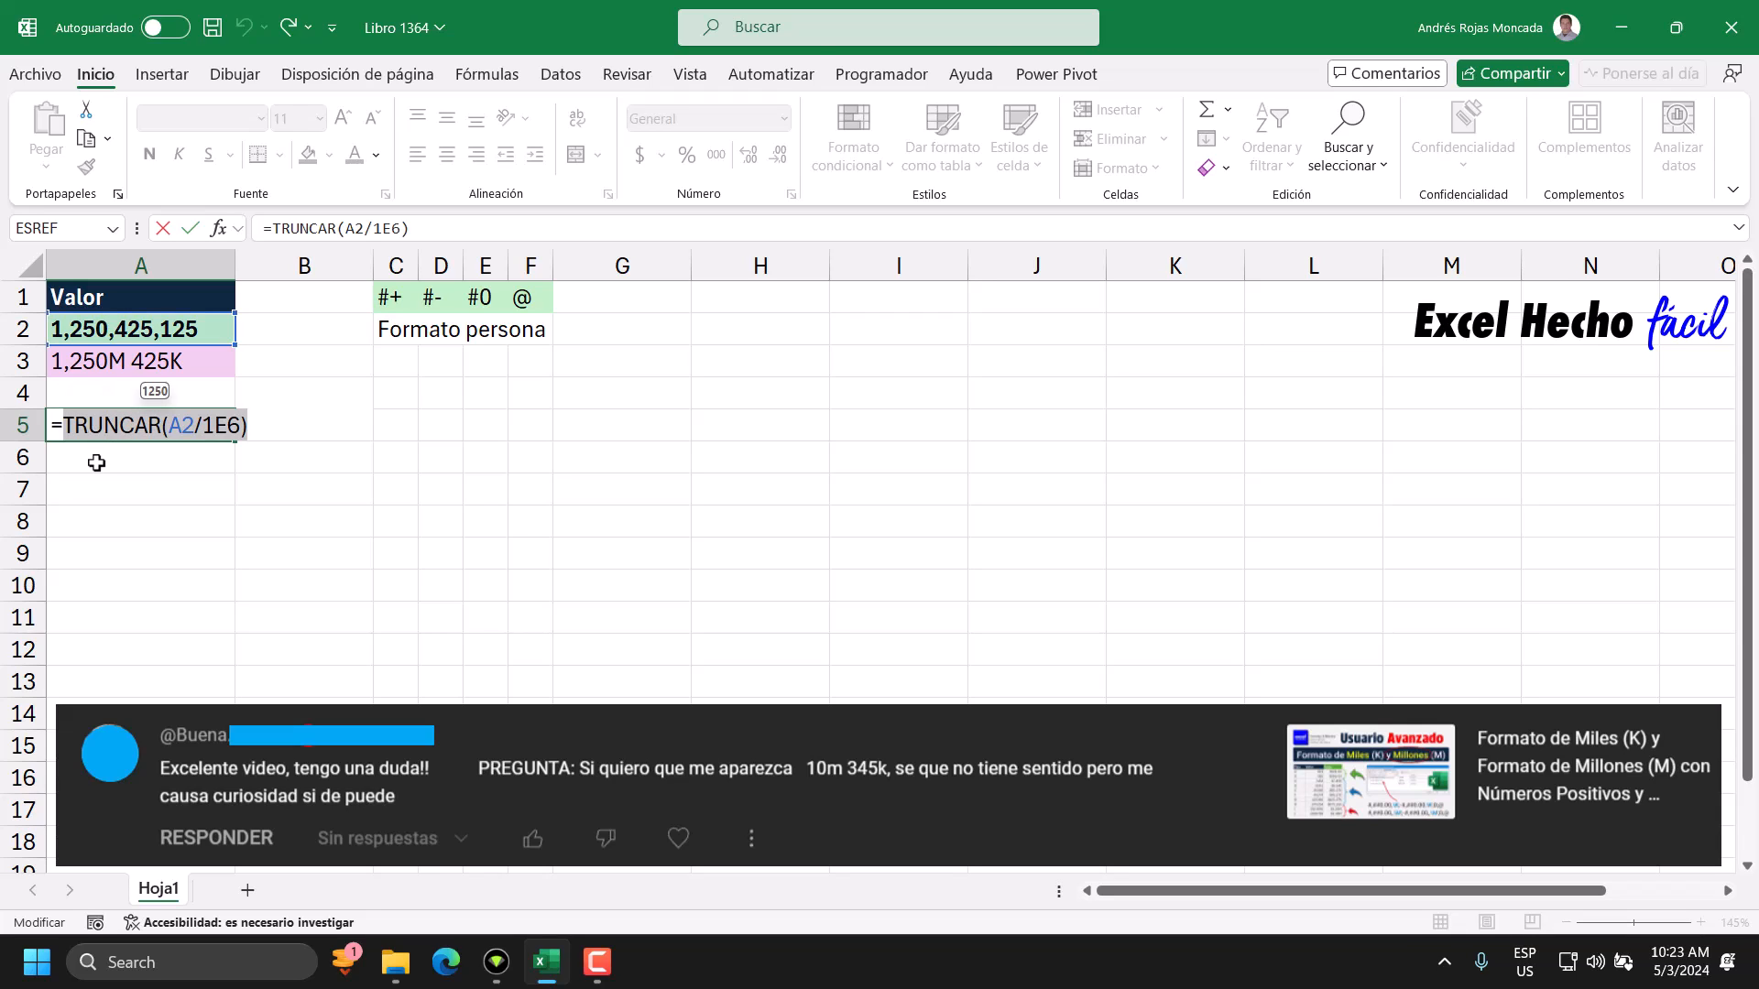
click(62, 425)
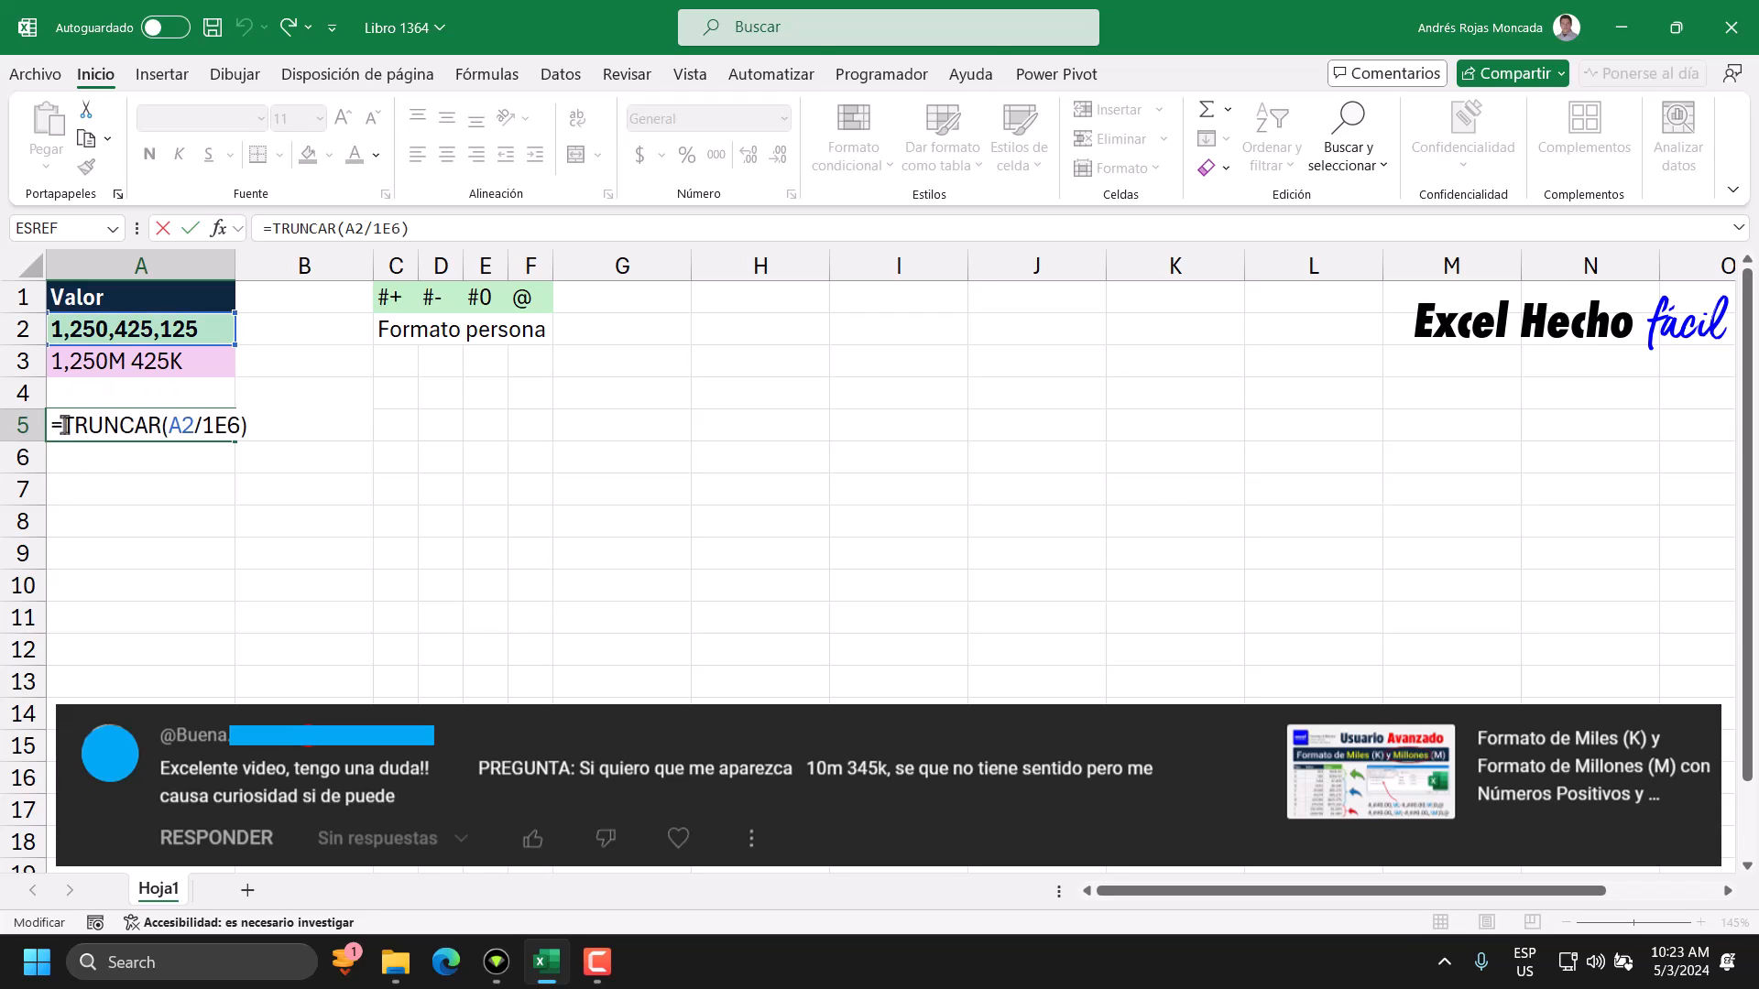
Append RESIDUO(A2,1E6) after the TRUNCAR expression in A5, separated by a space.
click(283, 429)
text(resi)
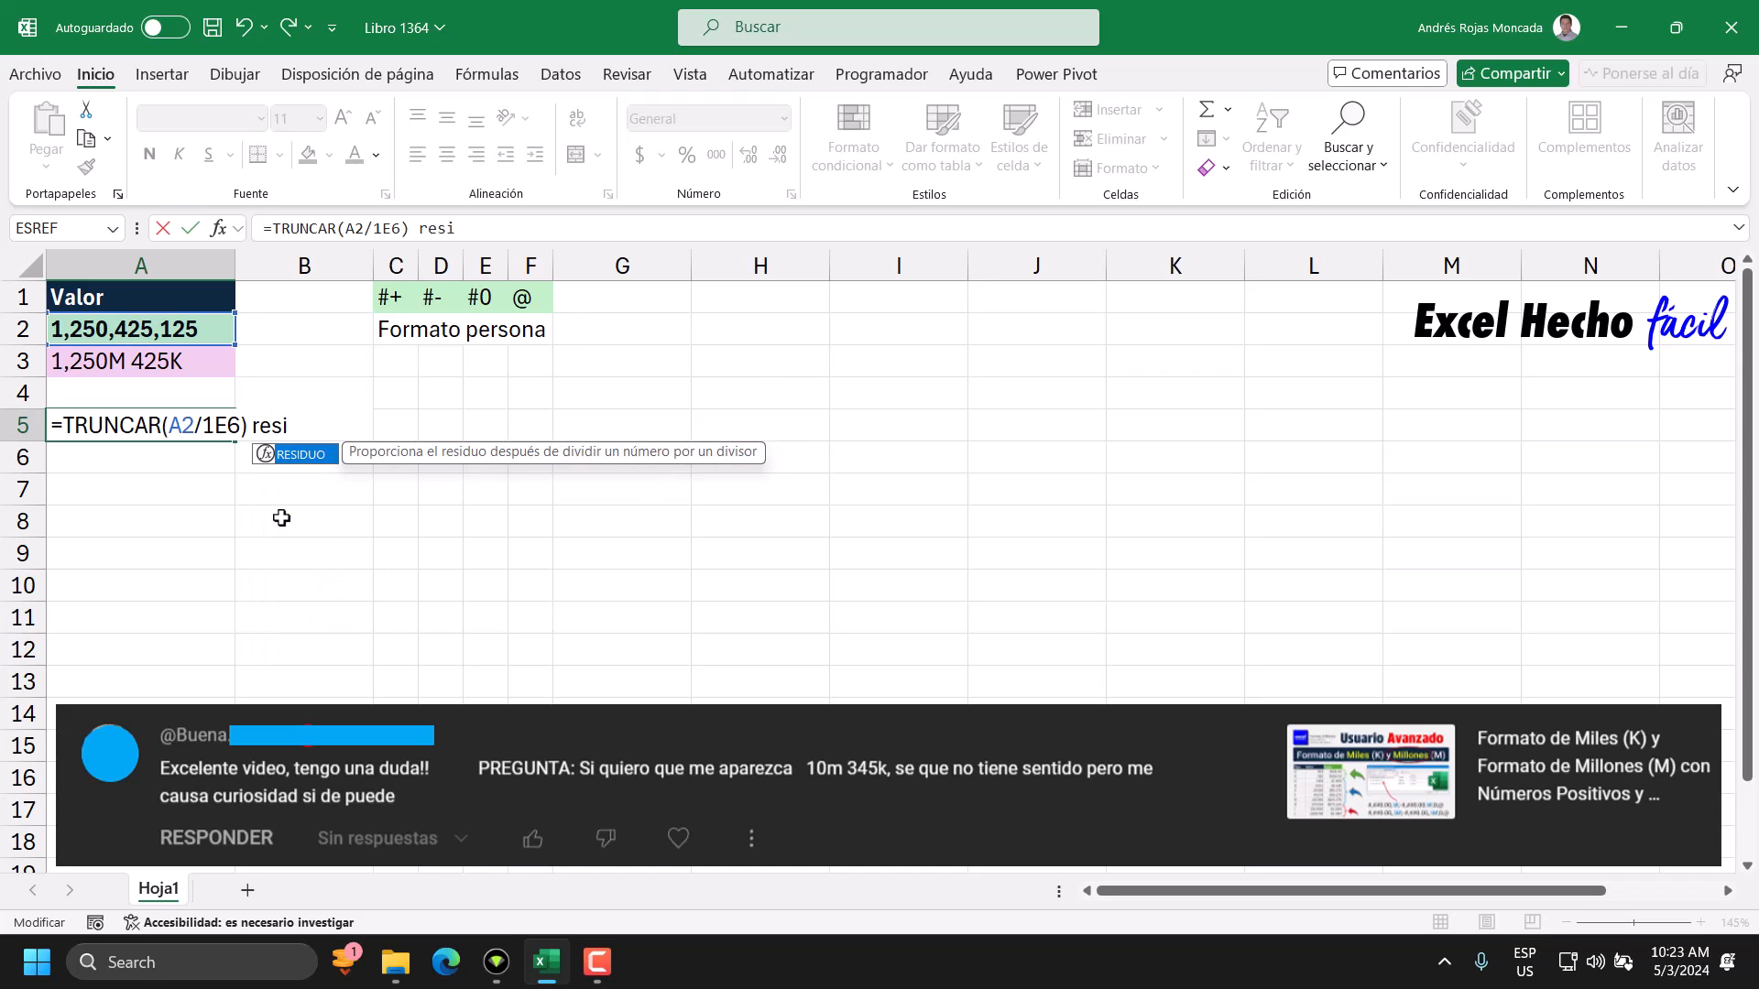
key(Tab)
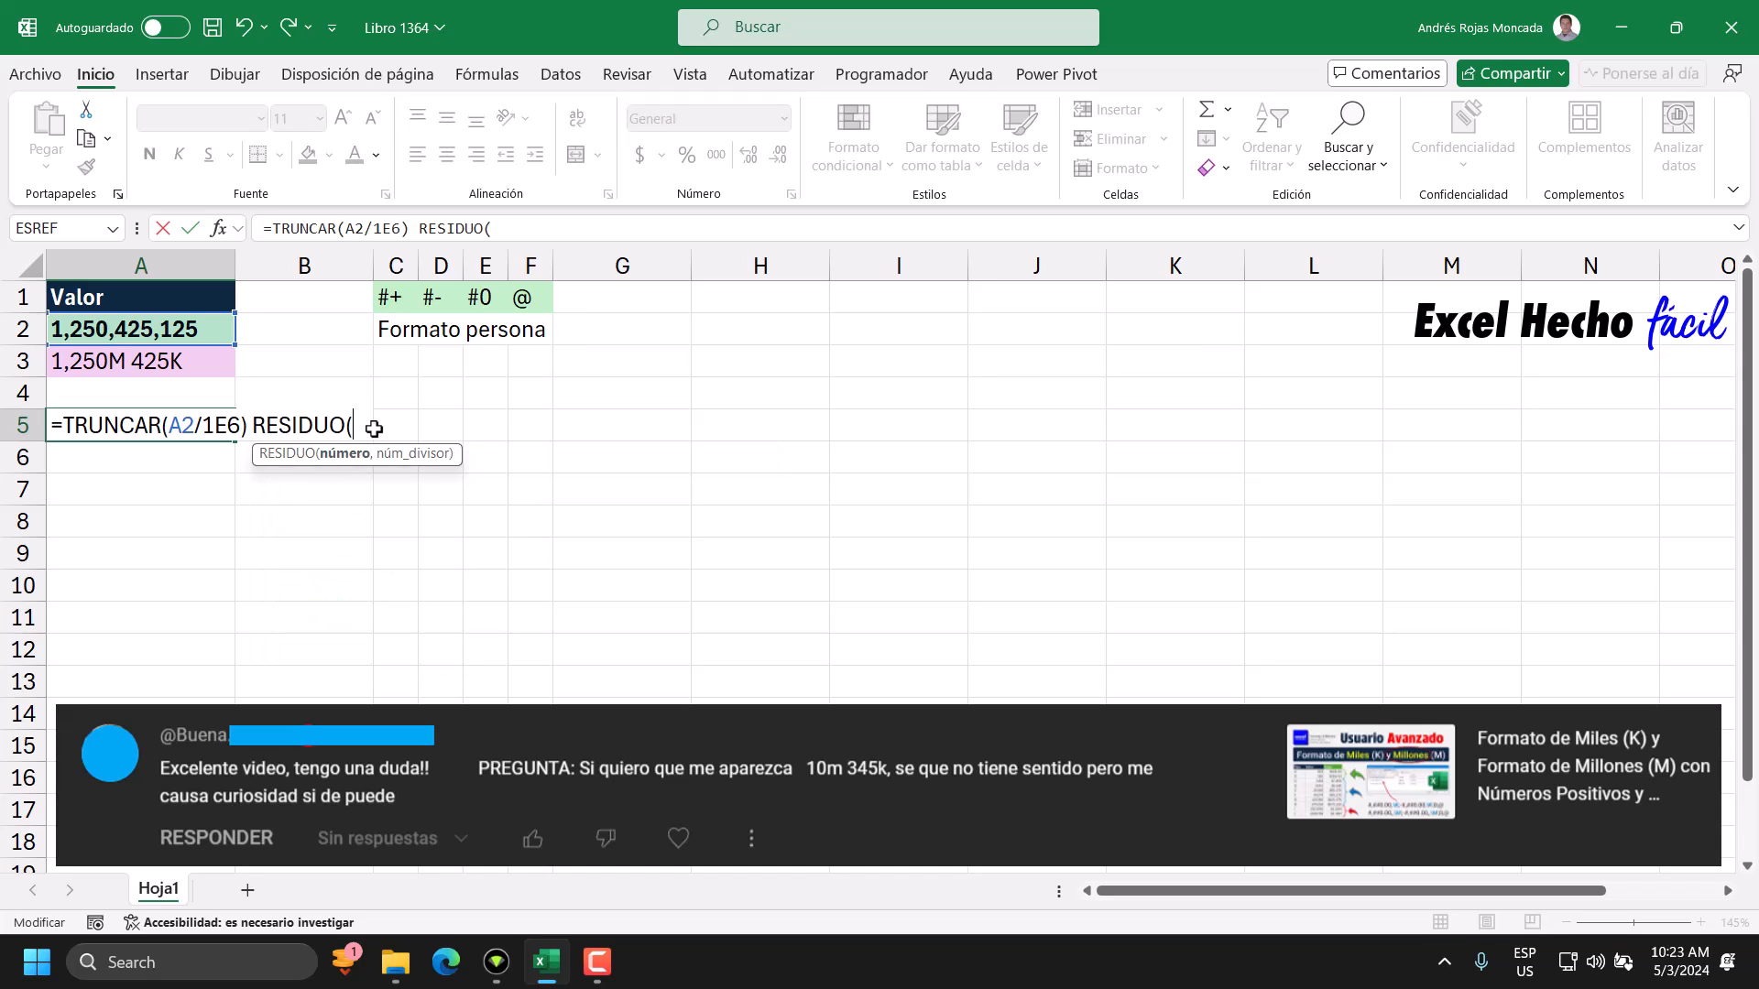
click(197, 329)
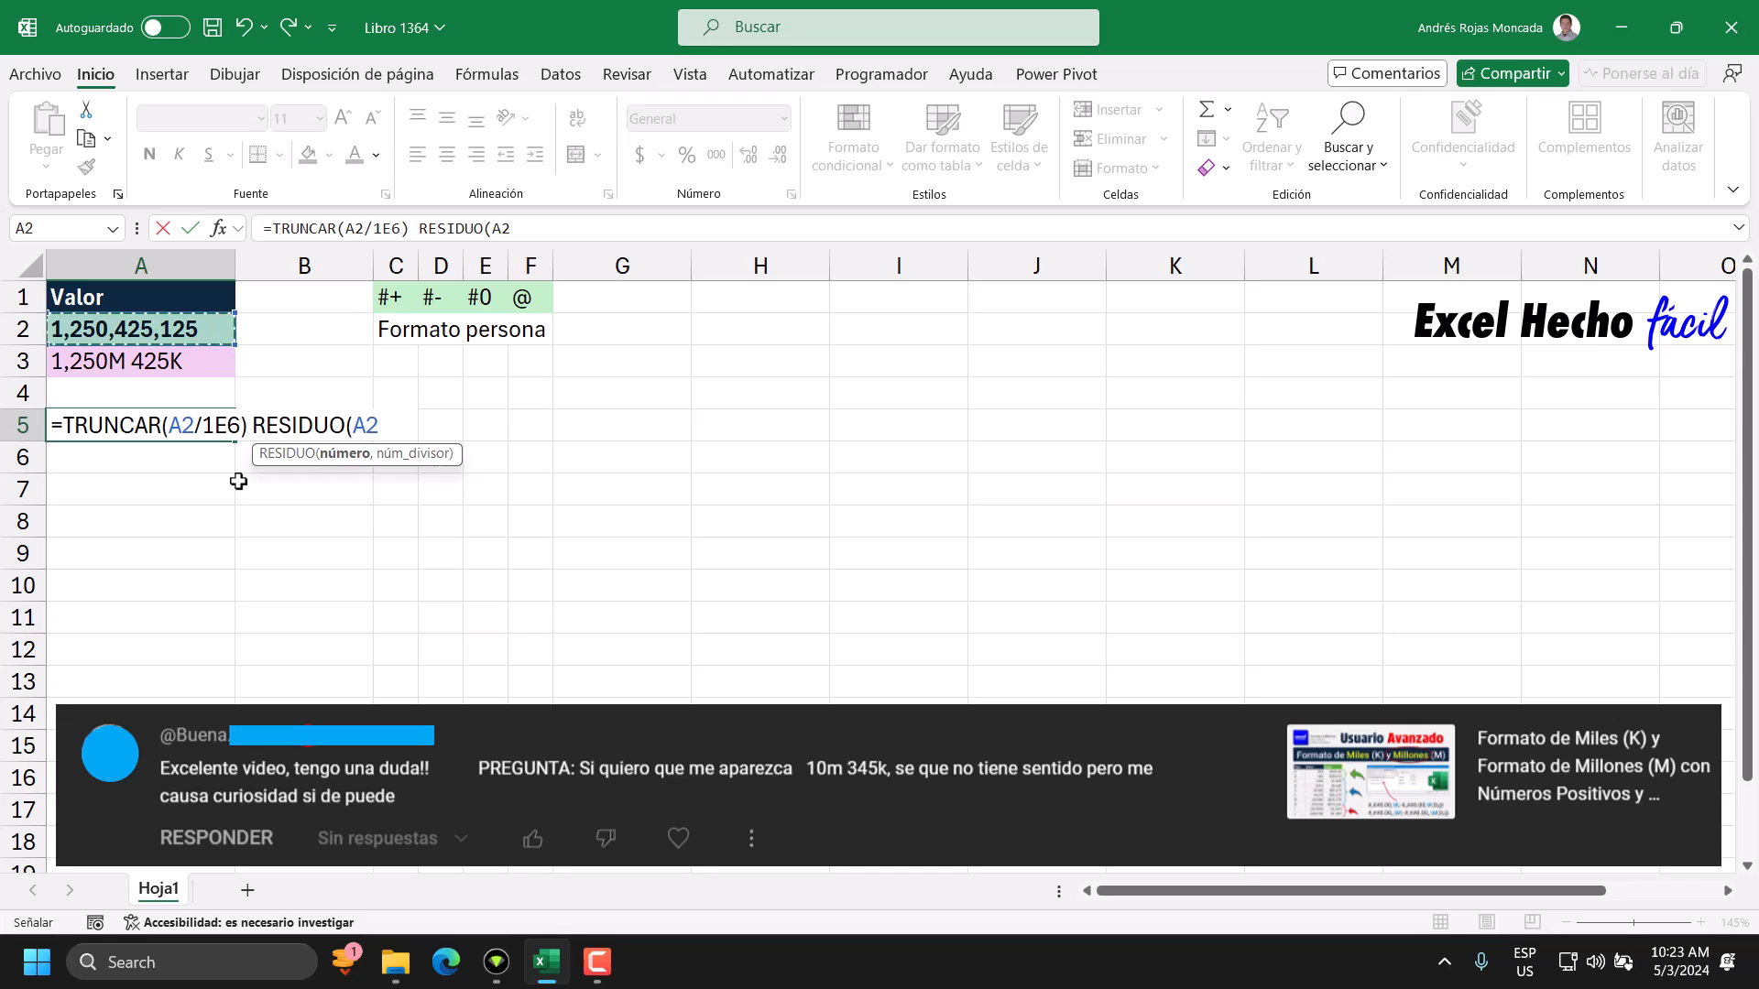
text(,1E6))
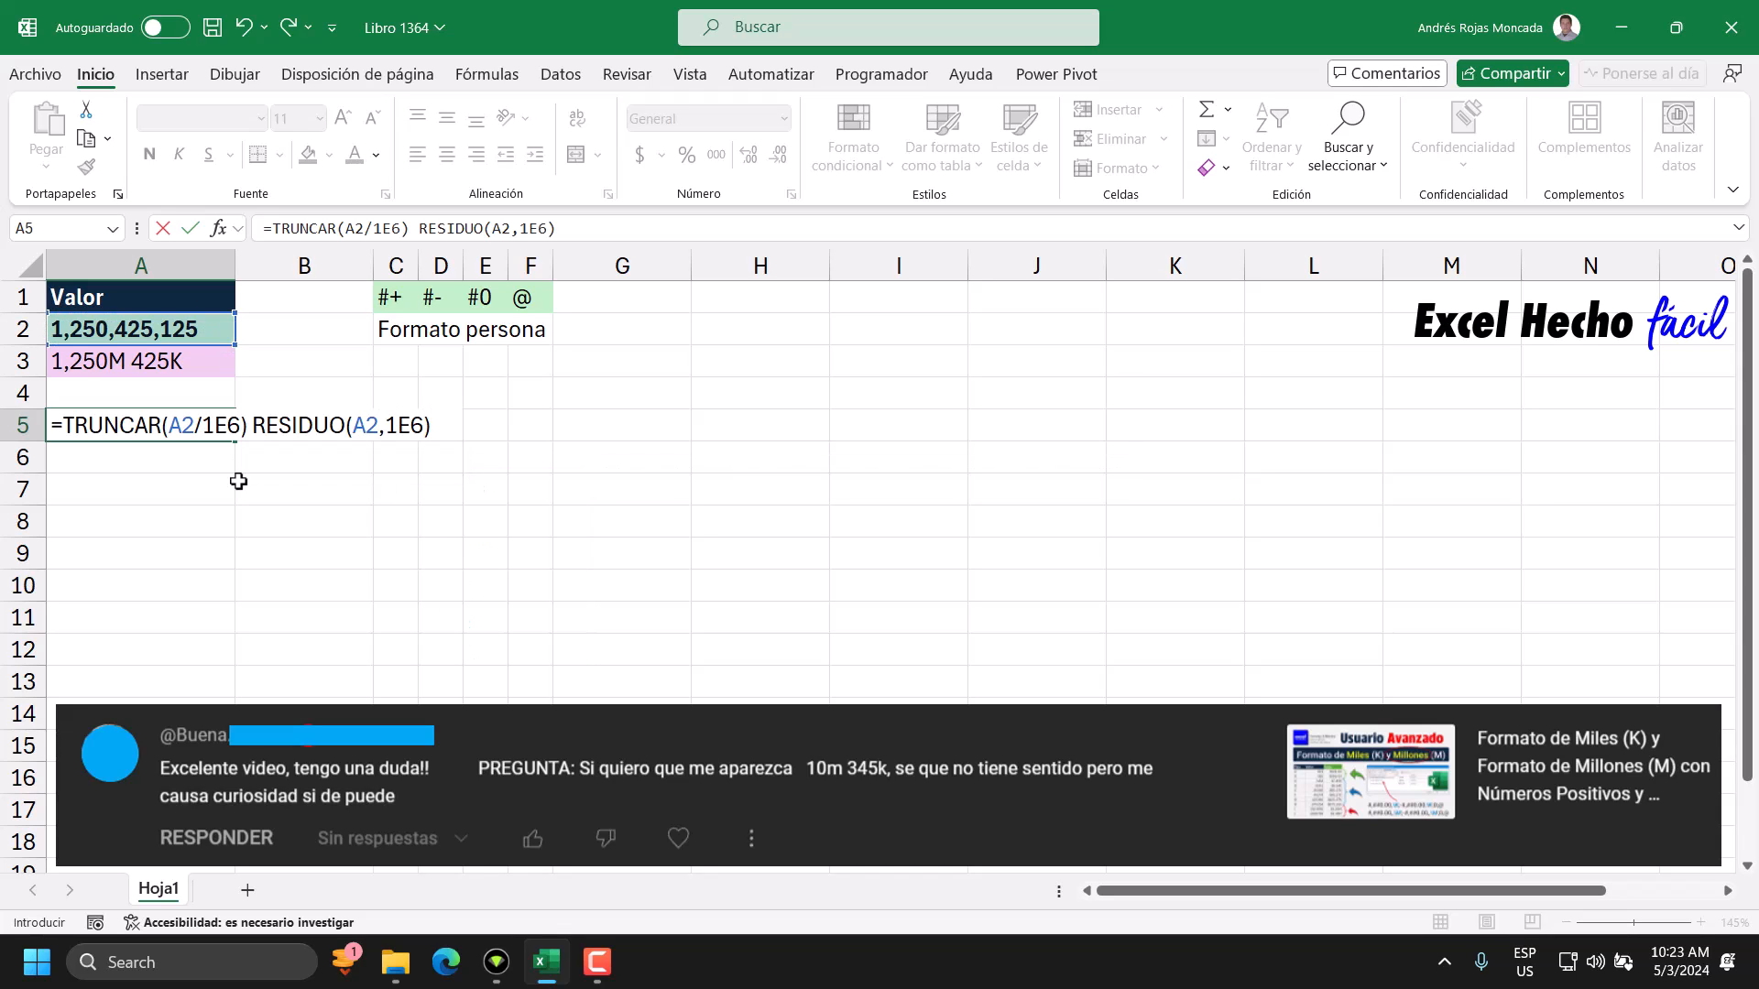
Evaluate RESIDUO(A2,1E6) inside the A5 formula, inspect the remainder, and undo the evaluation.
drag(251, 425, 459, 420)
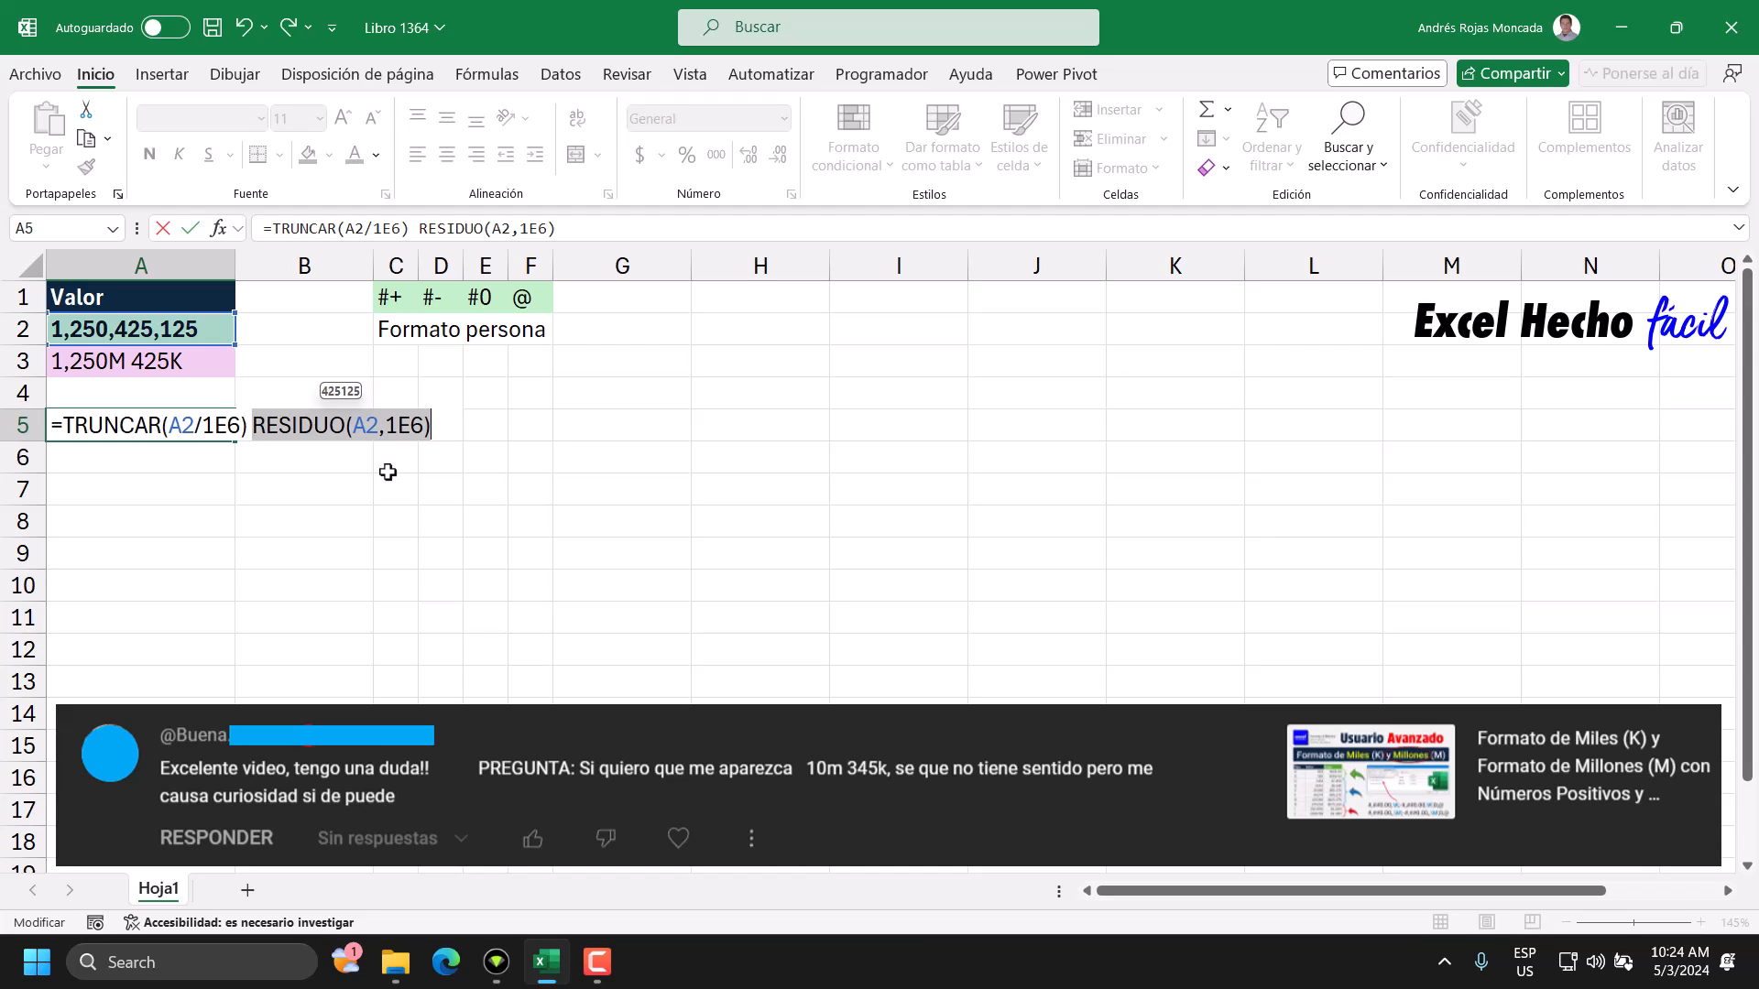
key(F9)
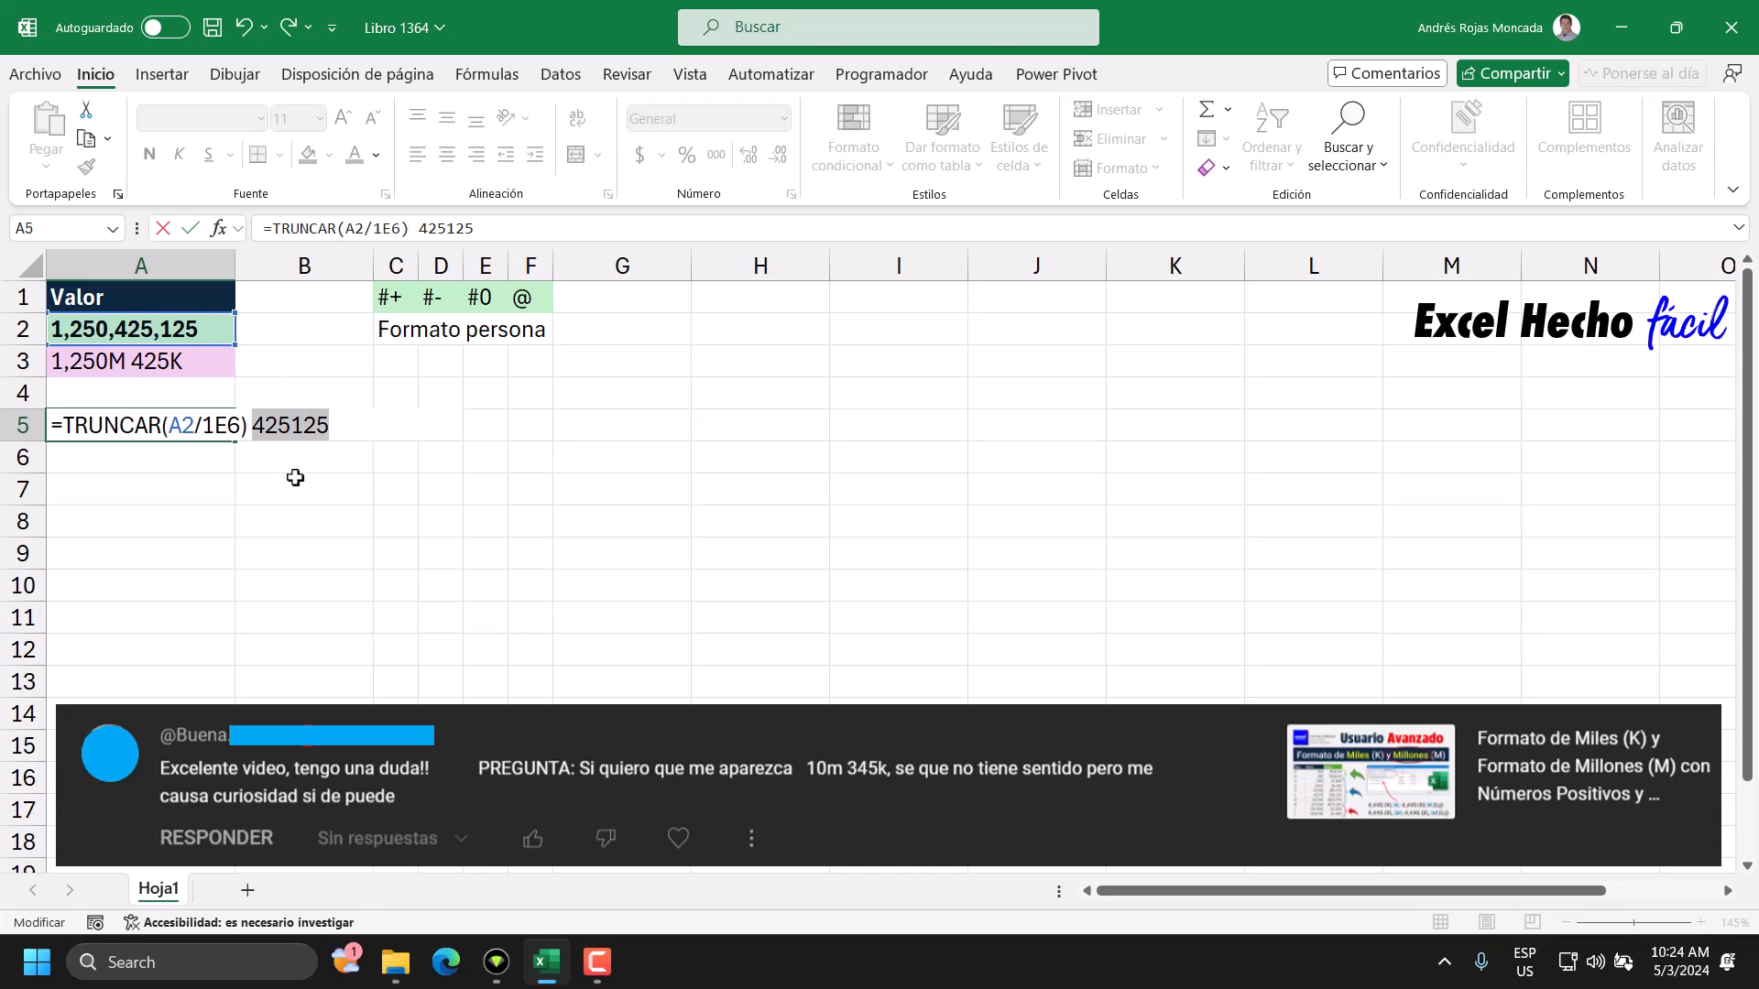
key(ctrl+z)
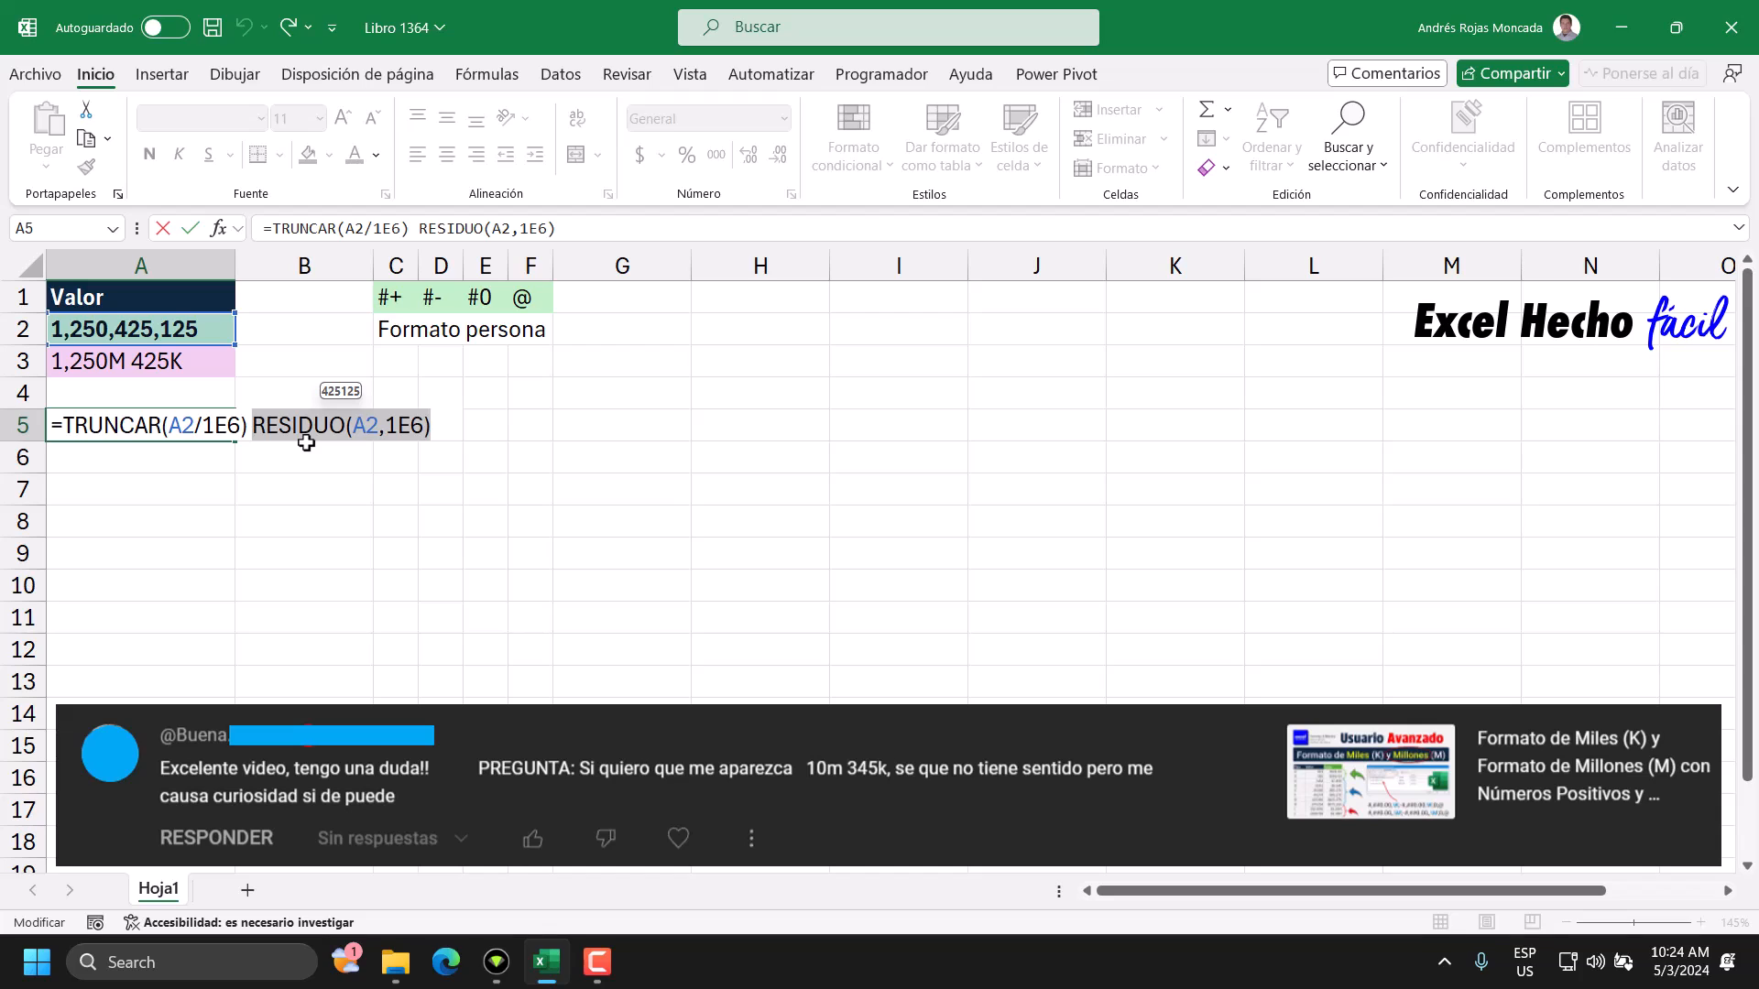
key(Left)
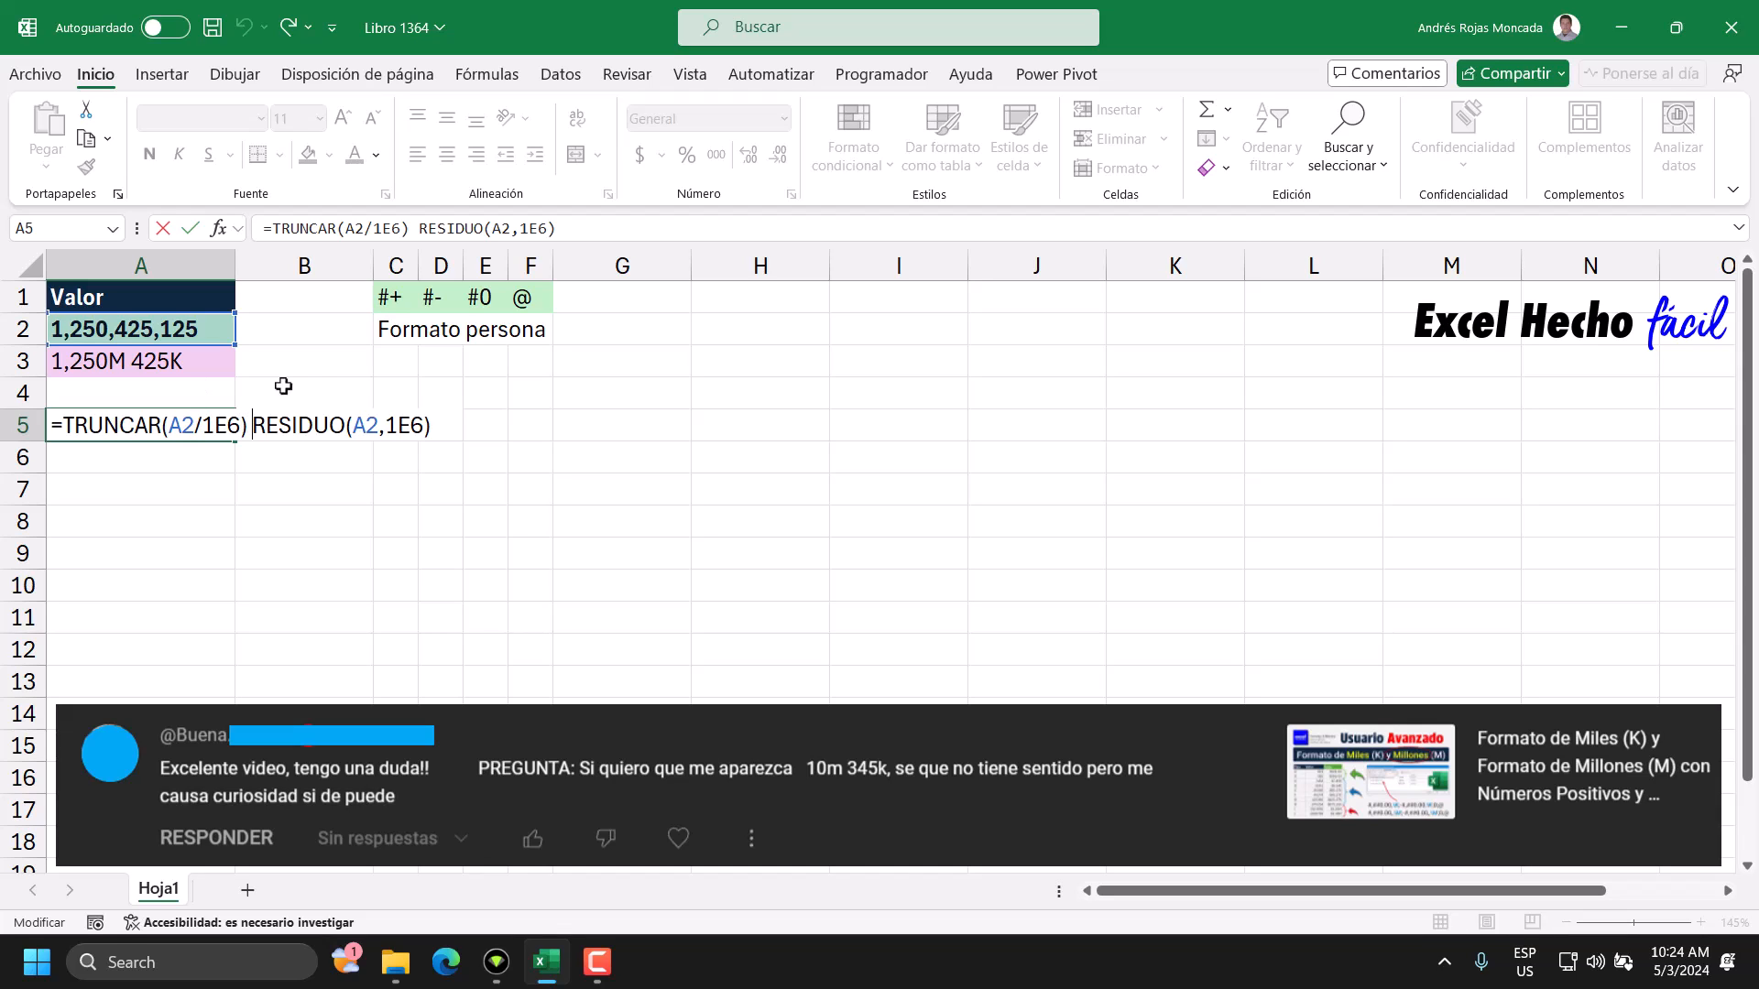
Wrap the TRUNCAR and RESIDUO expressions in APILARH as two arguments separated by a comma without a space.
click(62, 425)
text(api)
key(Down)
key(Up)
key(Tab)
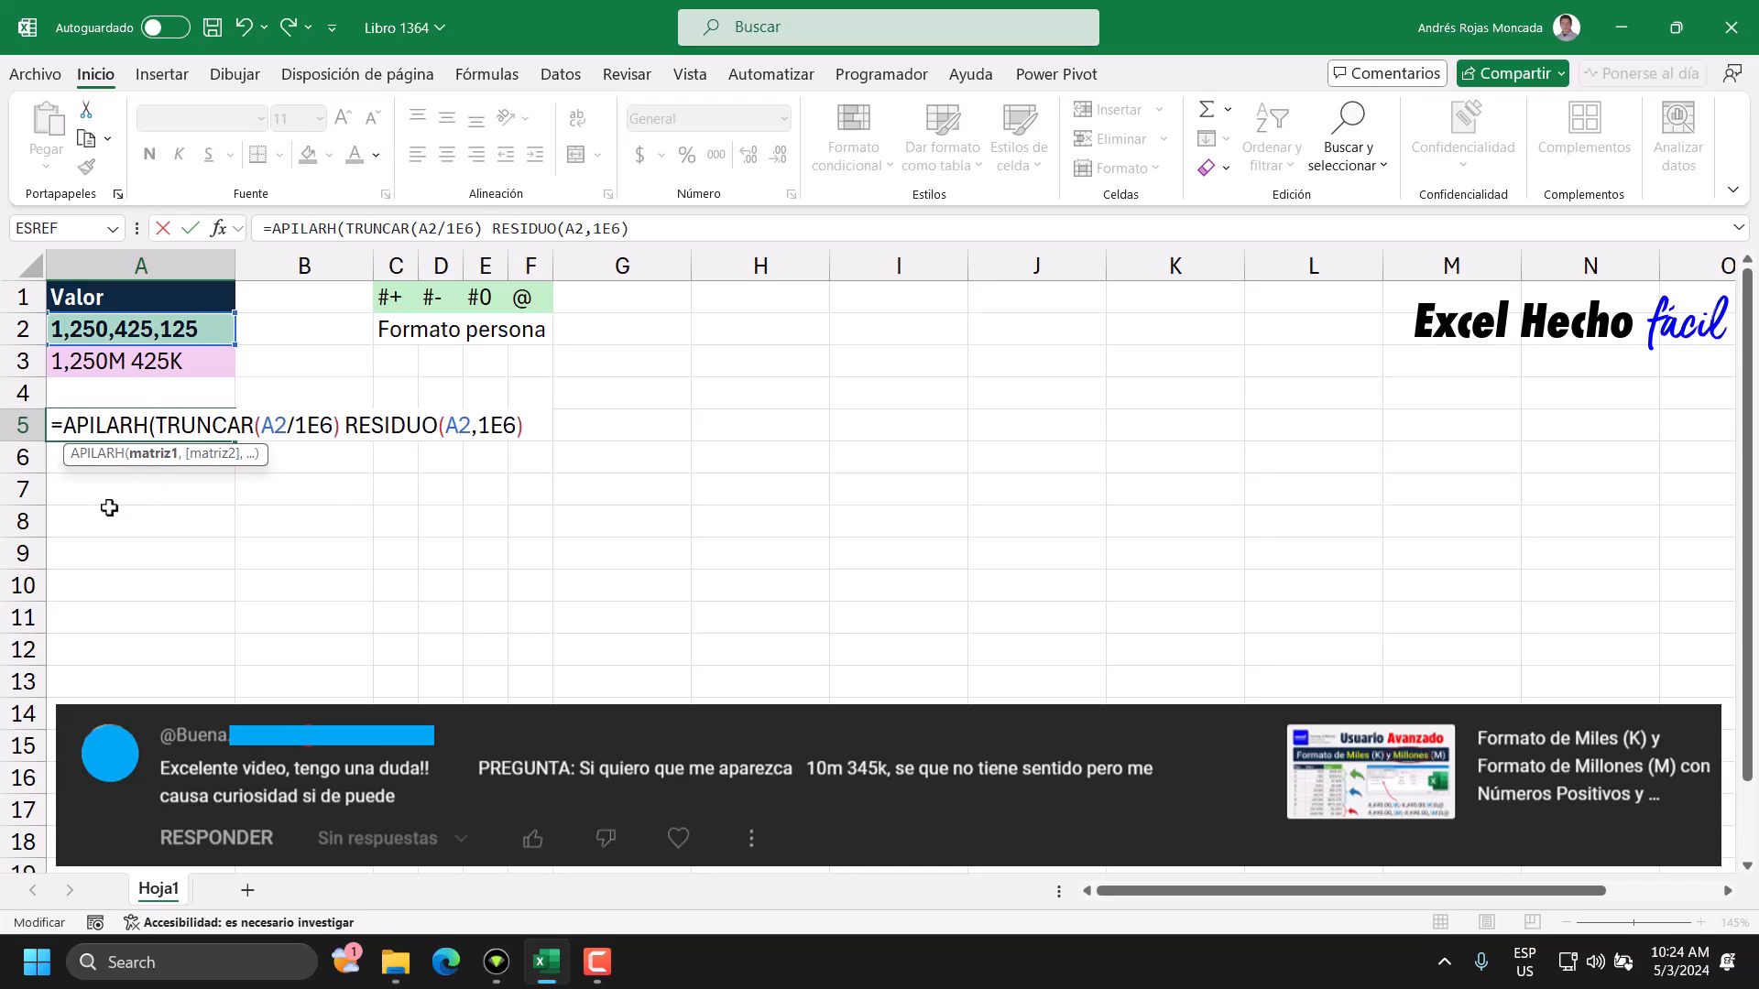
click(140, 455)
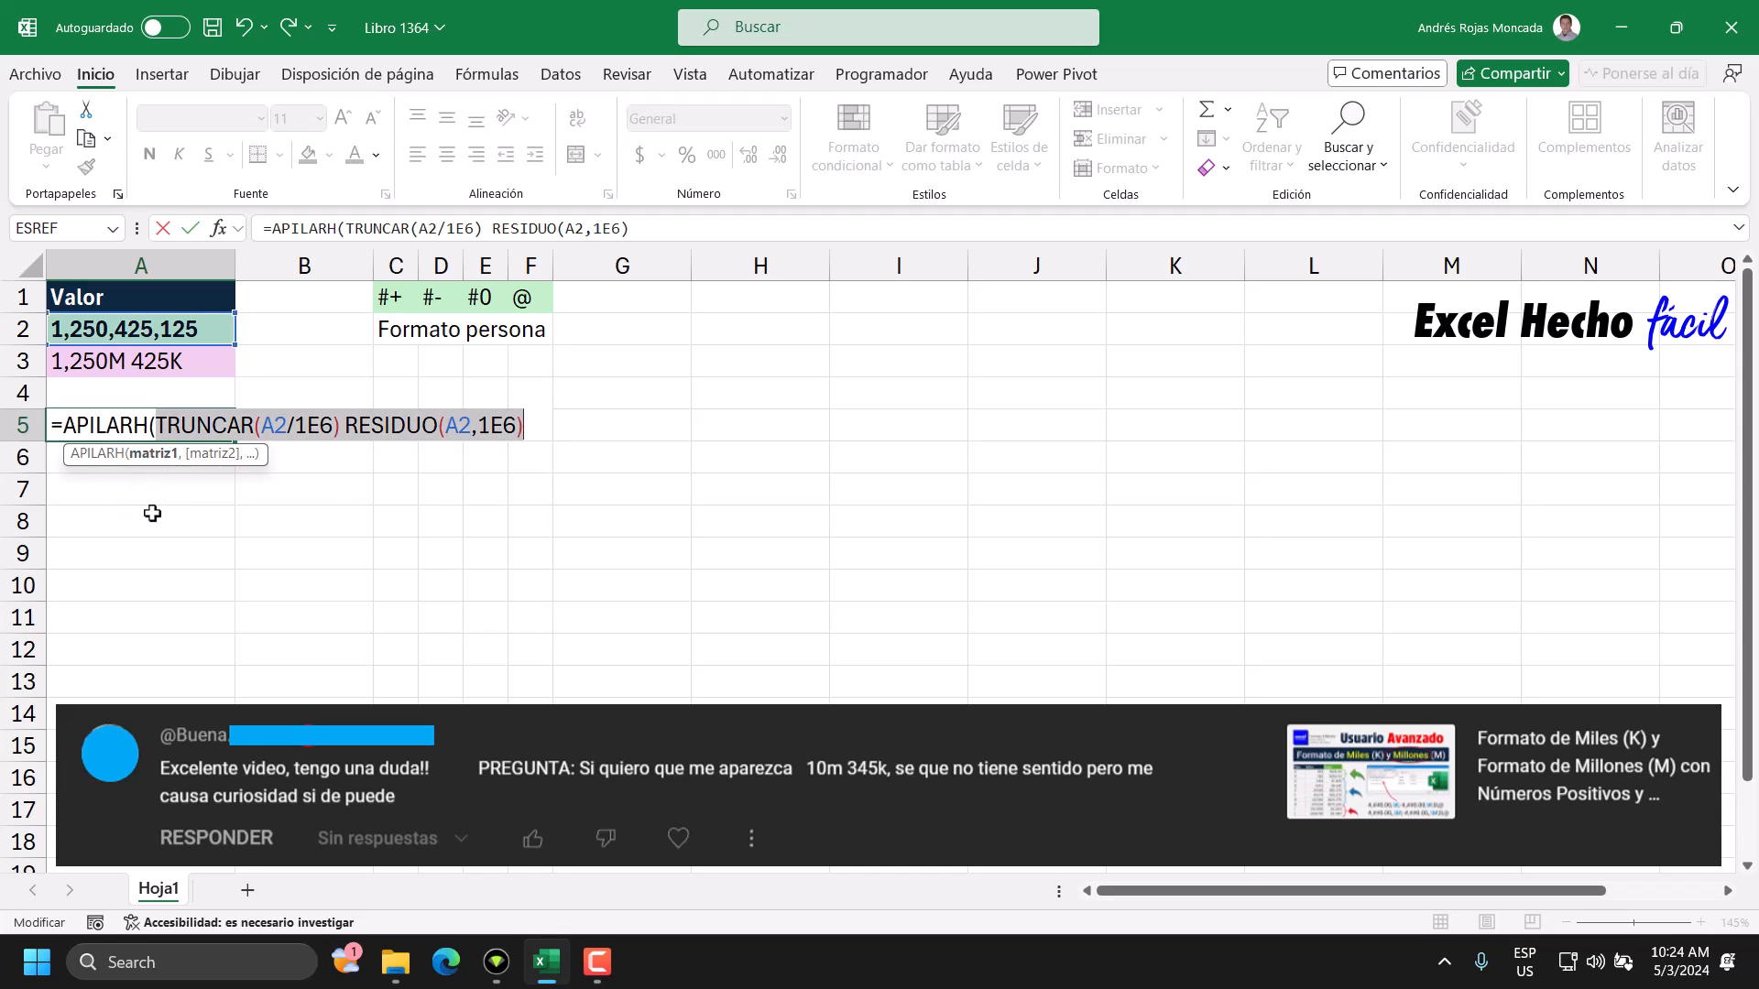
click(339, 425)
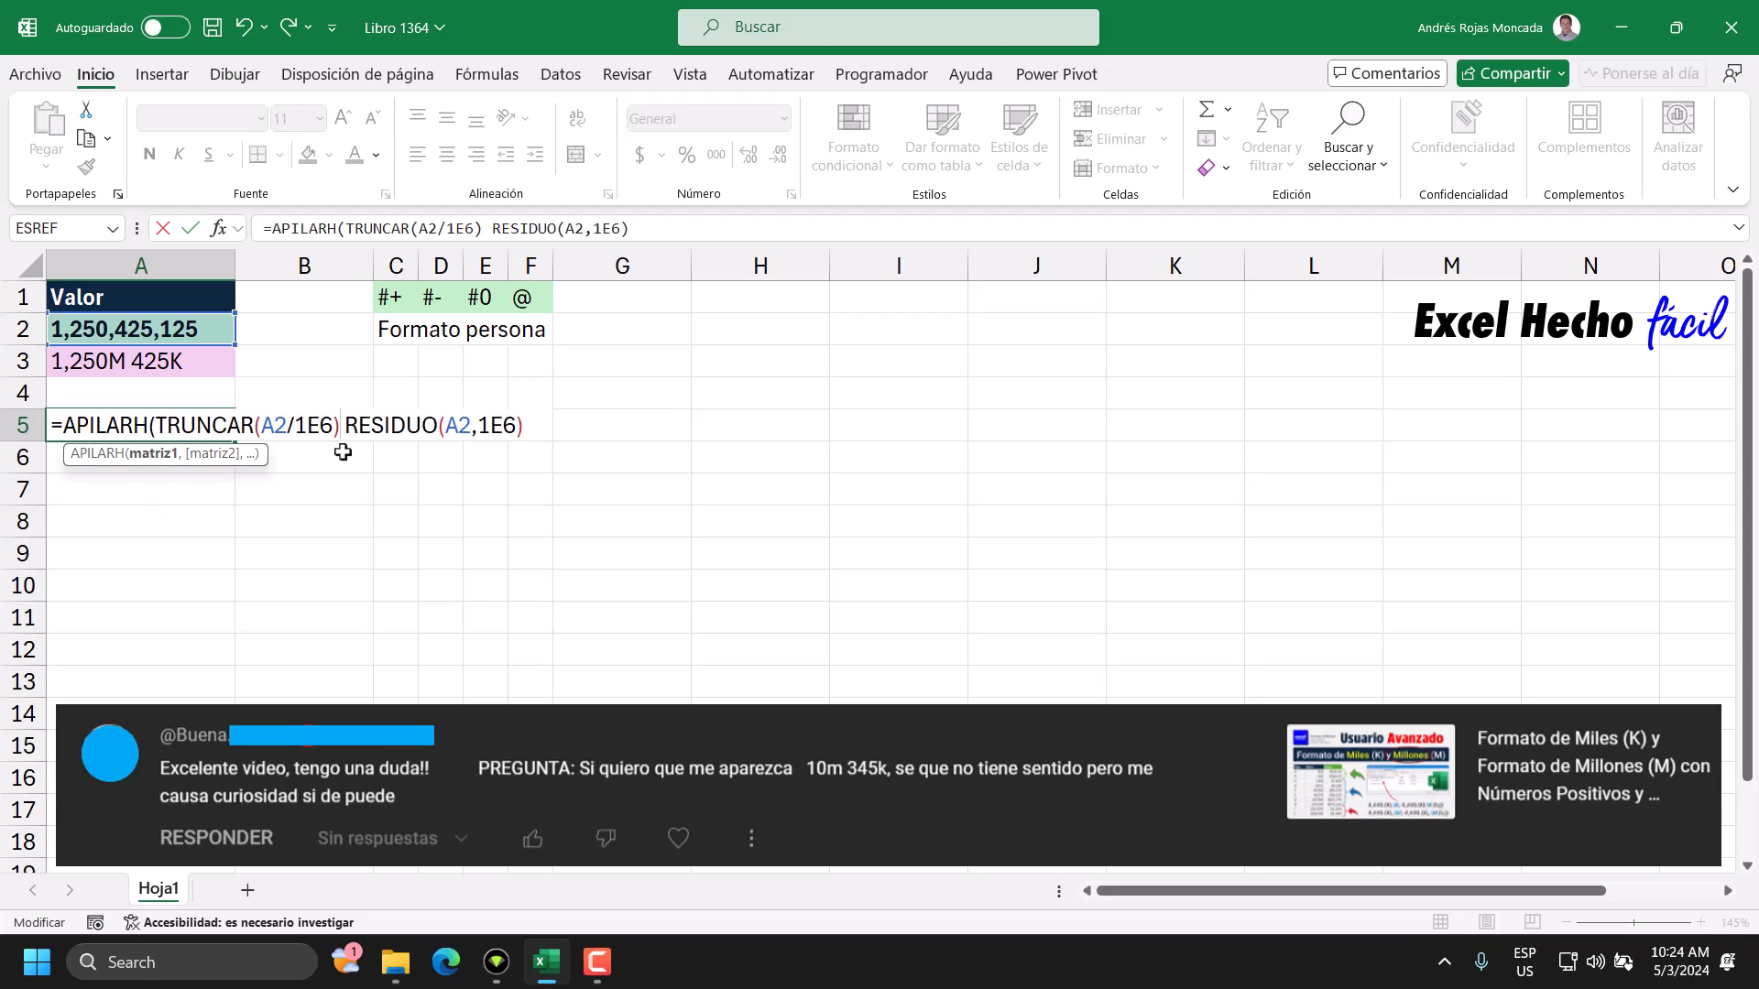
text(,)
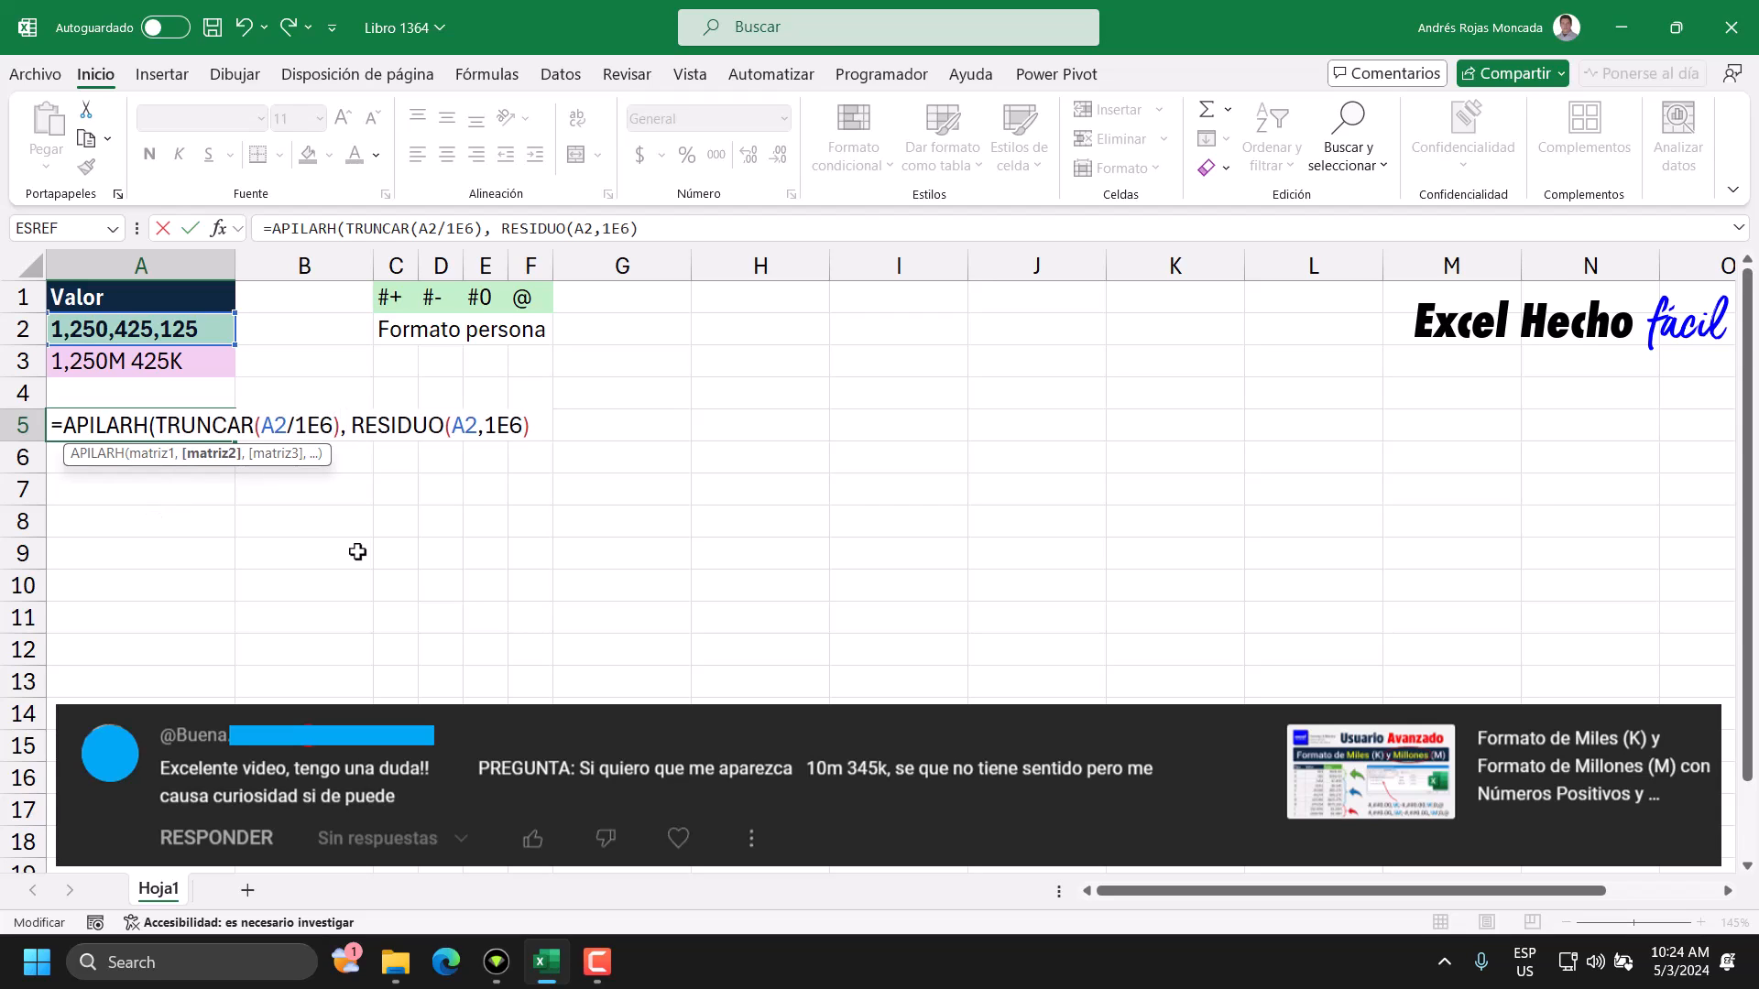
key(Delete)
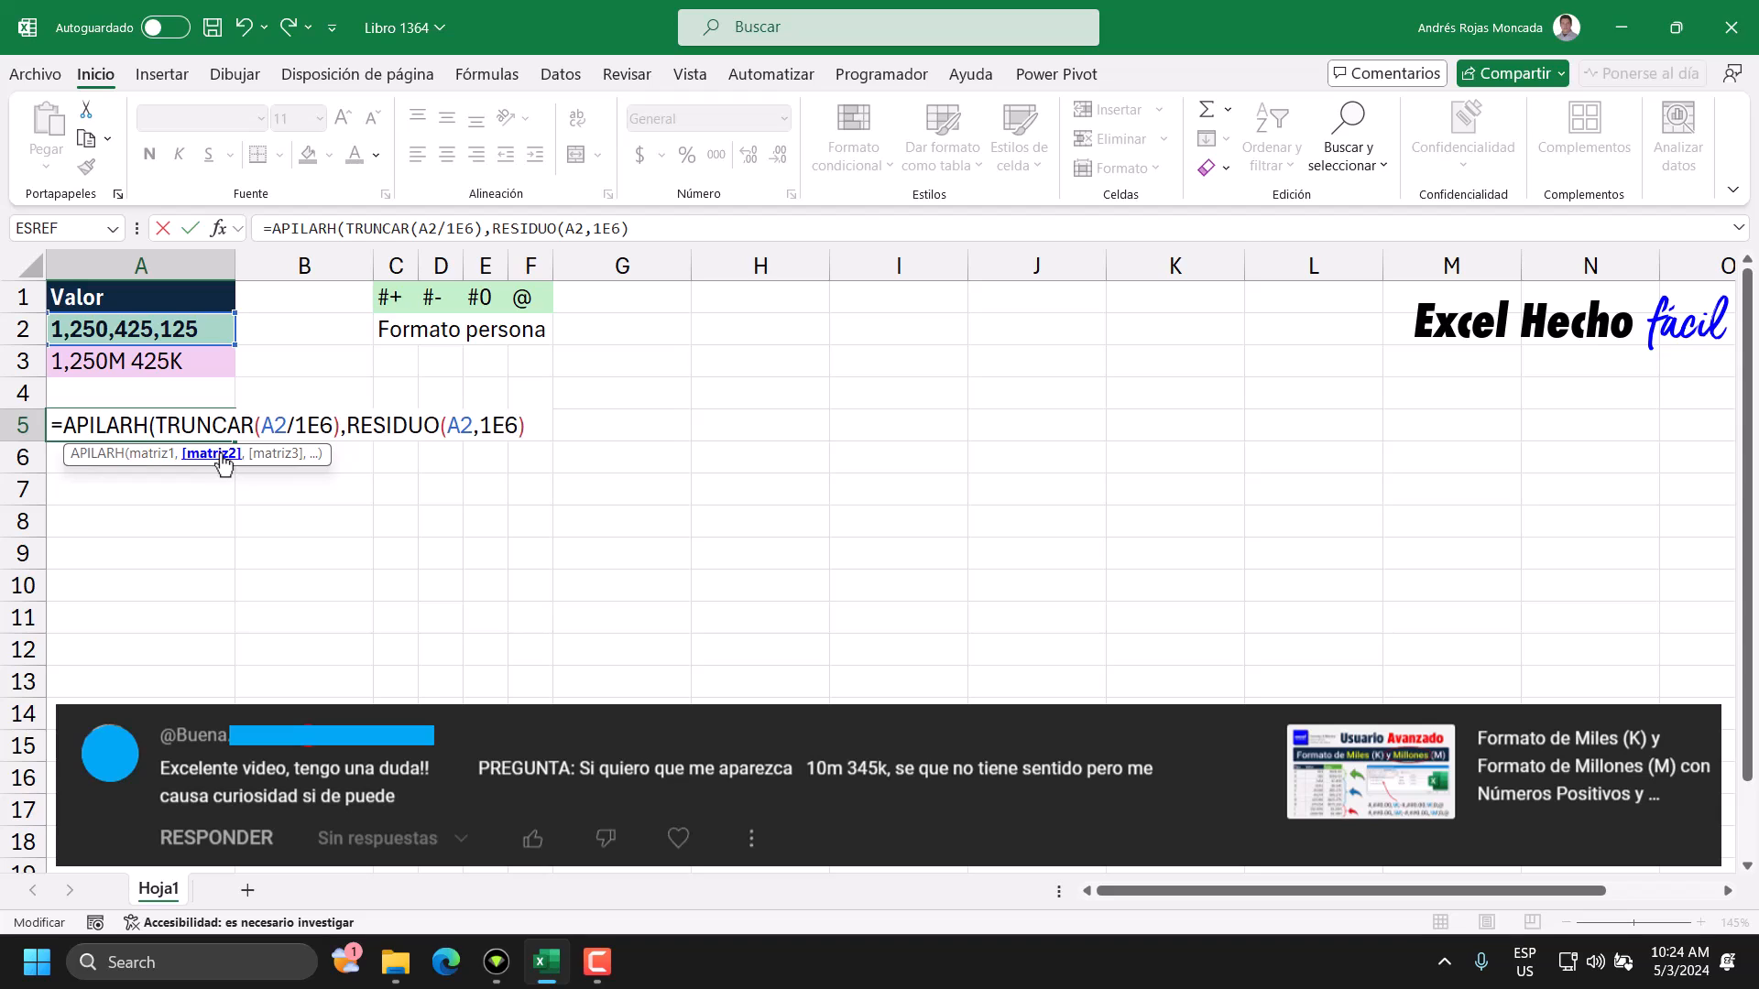
key(shift+End)
key(End)
text())
Evaluate the APILARH expression in A5, inspect both elements of the array, and undo the evaluation.
key(F9)
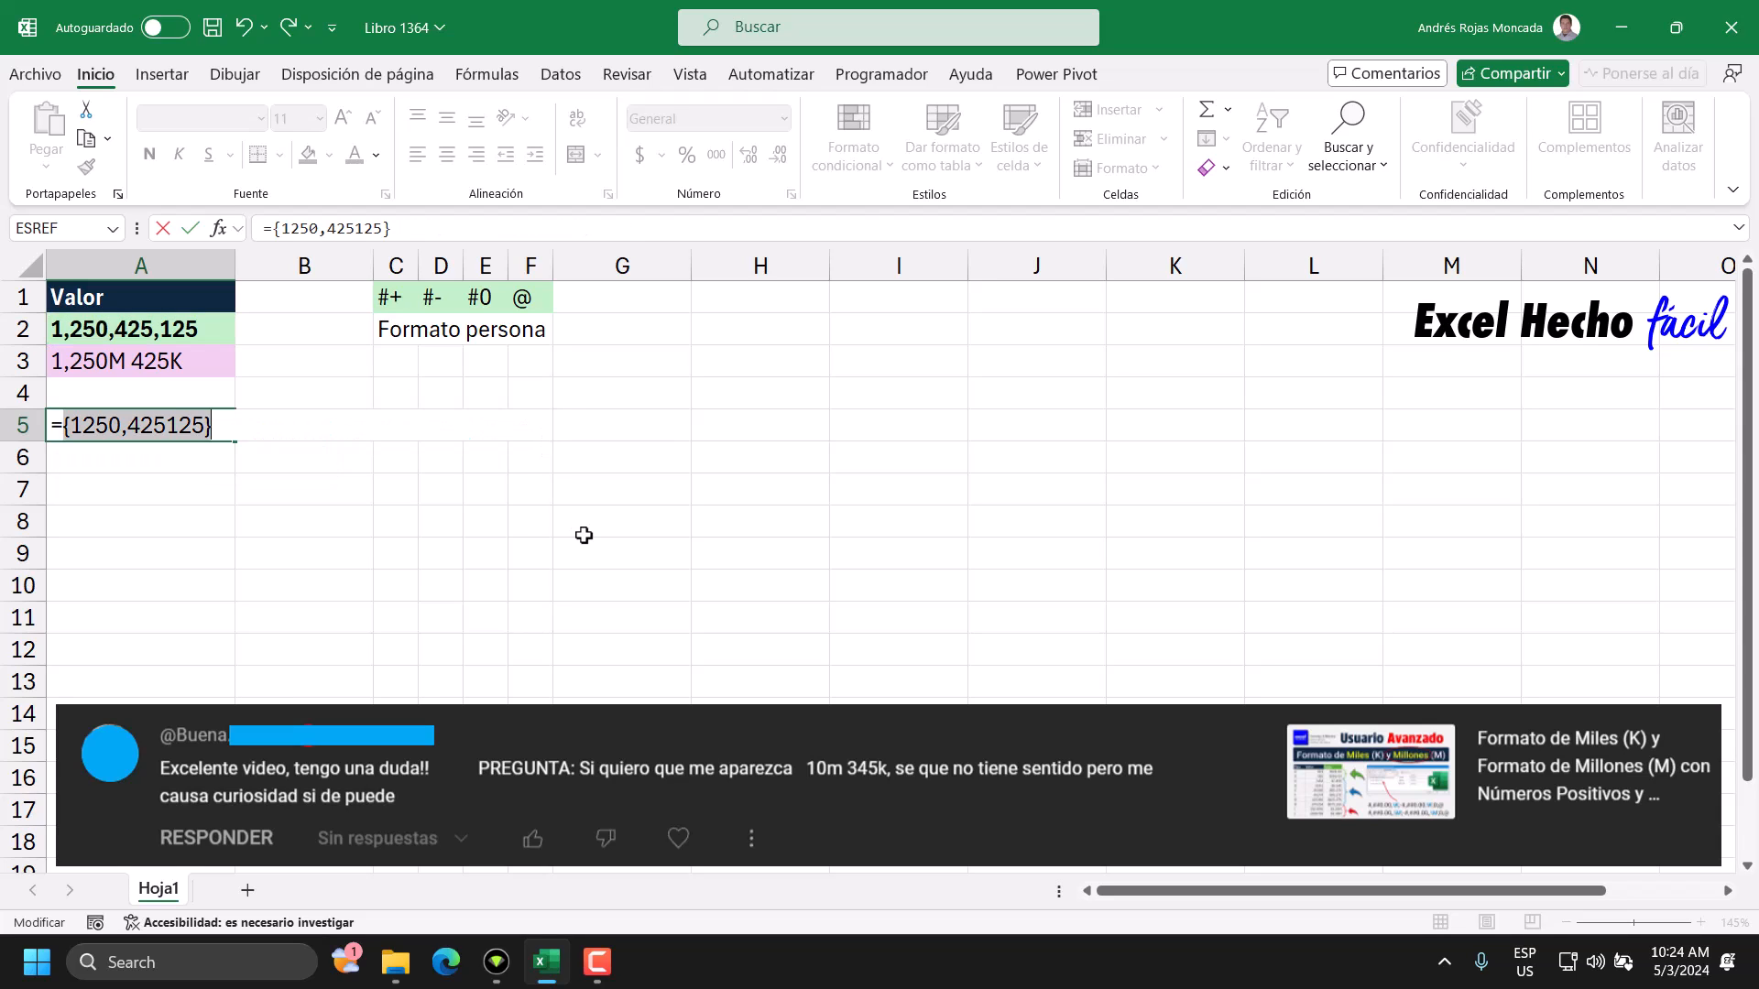
drag(120, 423, 70, 424)
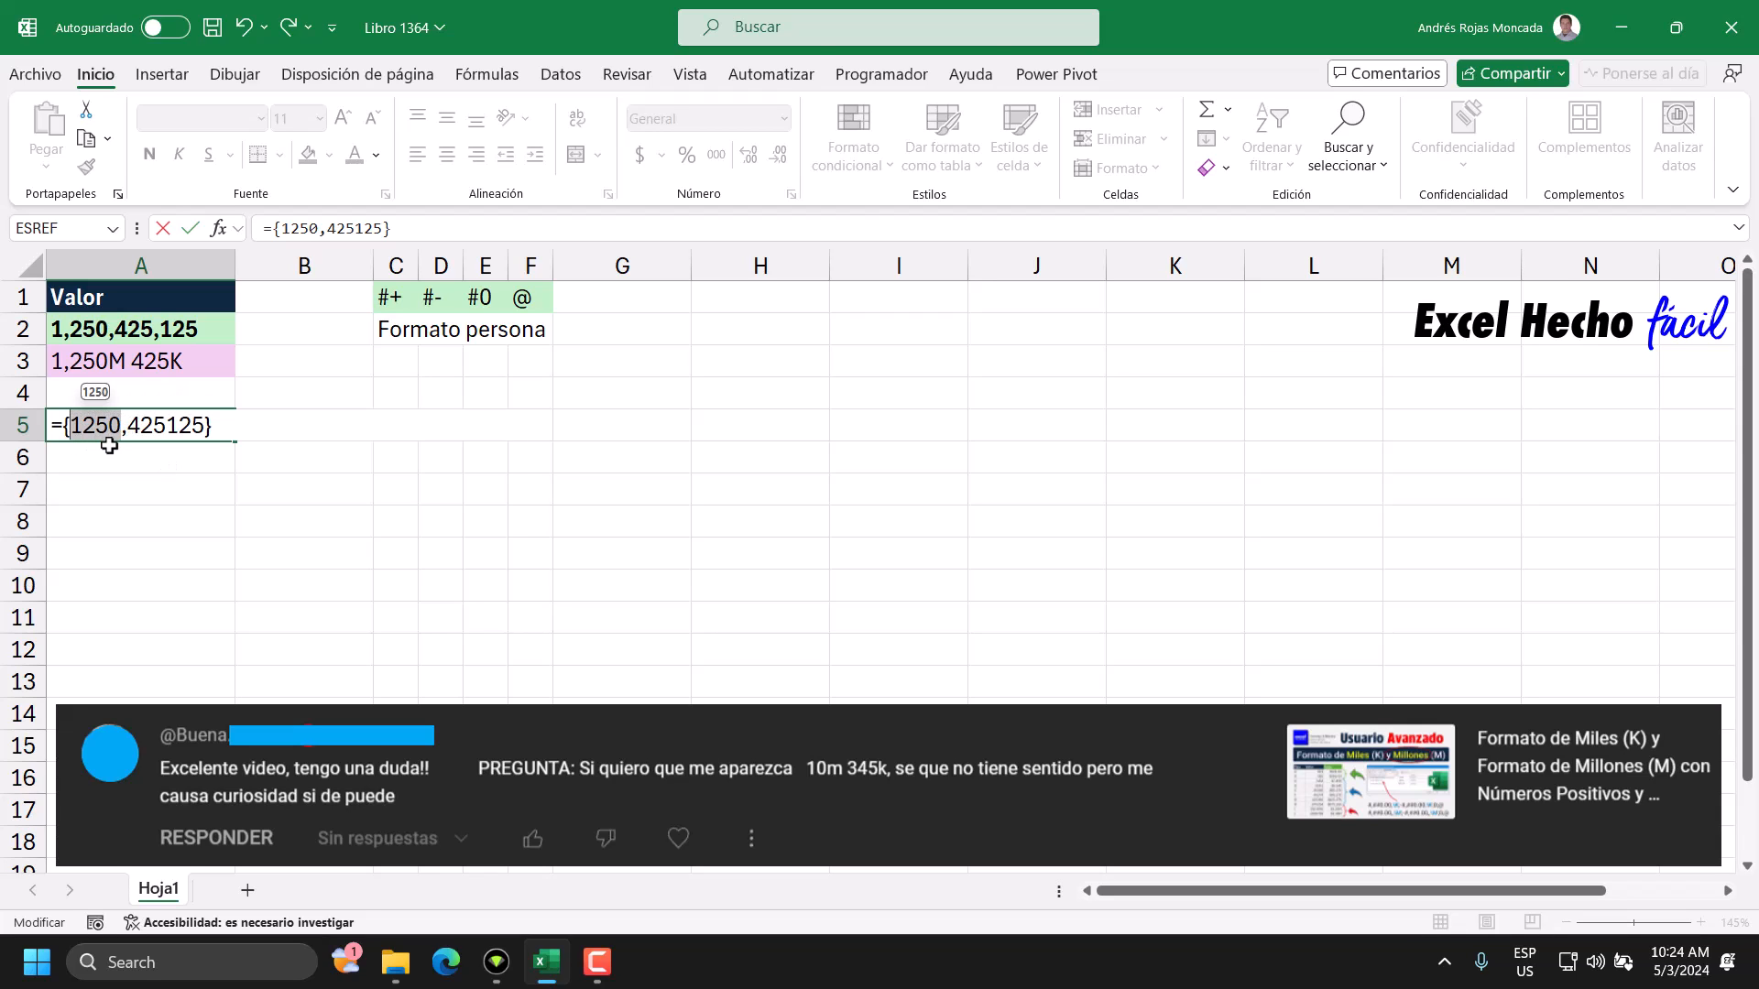
drag(127, 426, 203, 426)
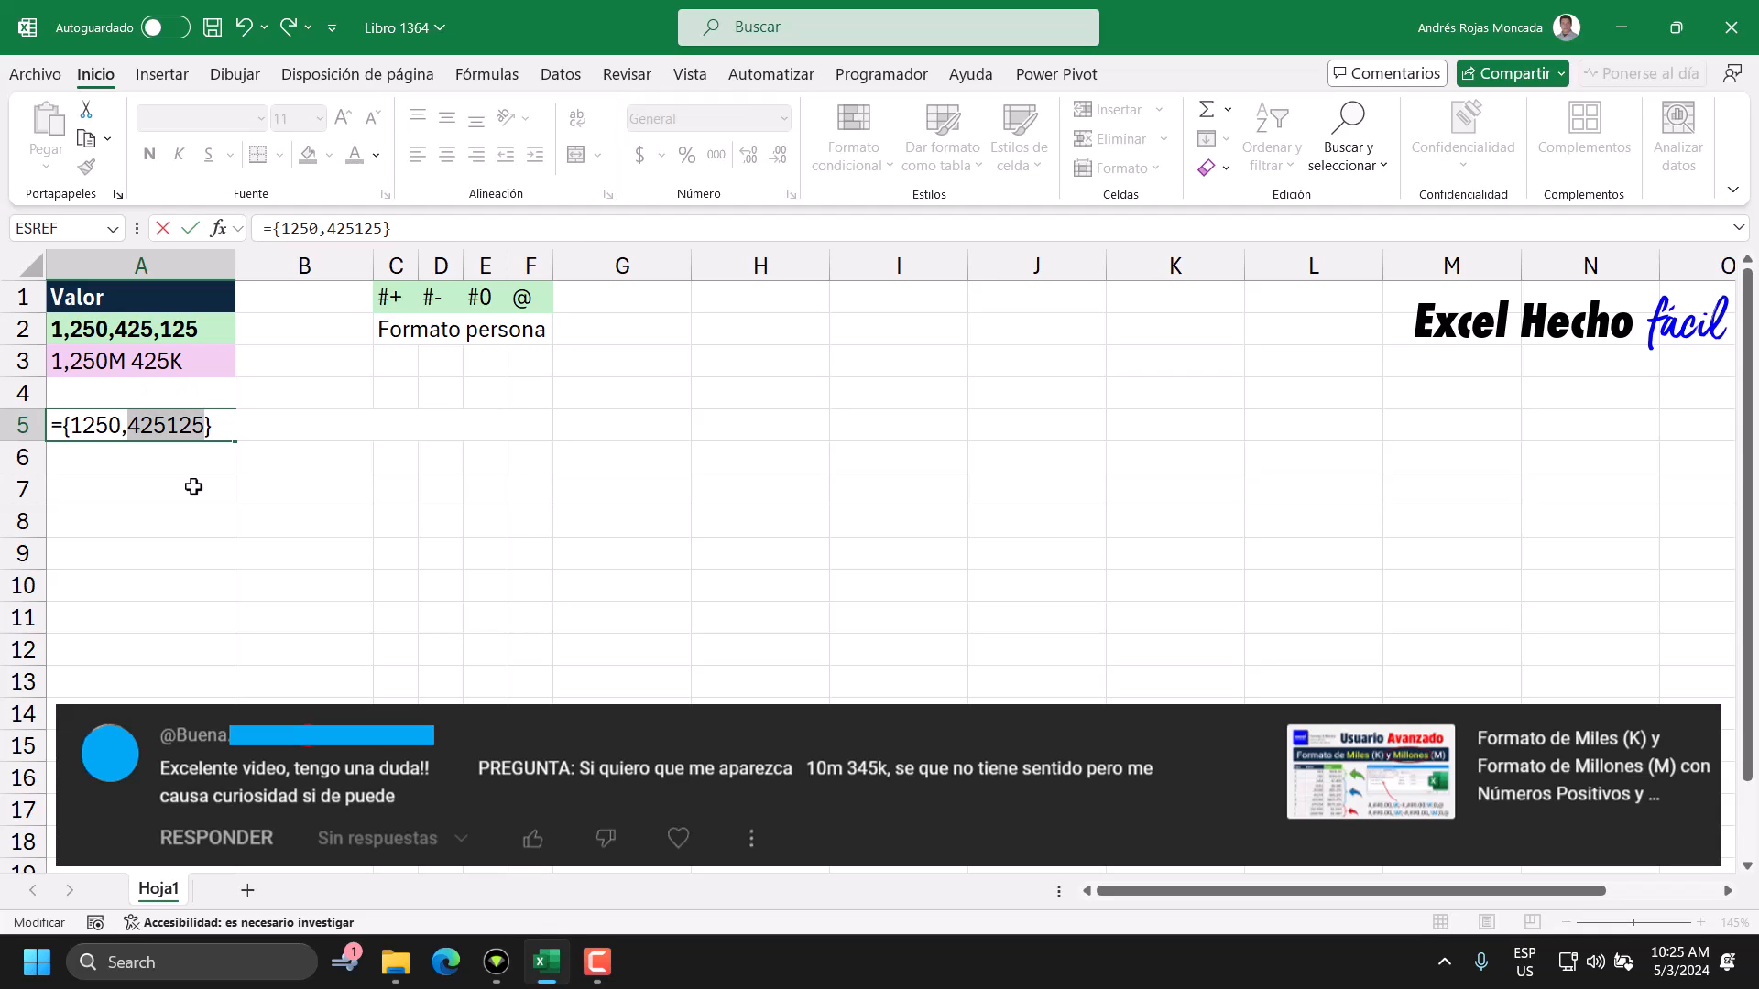
key(ctrl+z)
Insert the TEXTO function before APILARH in A5 and check that APILARH is its value argument.
click(64, 425)
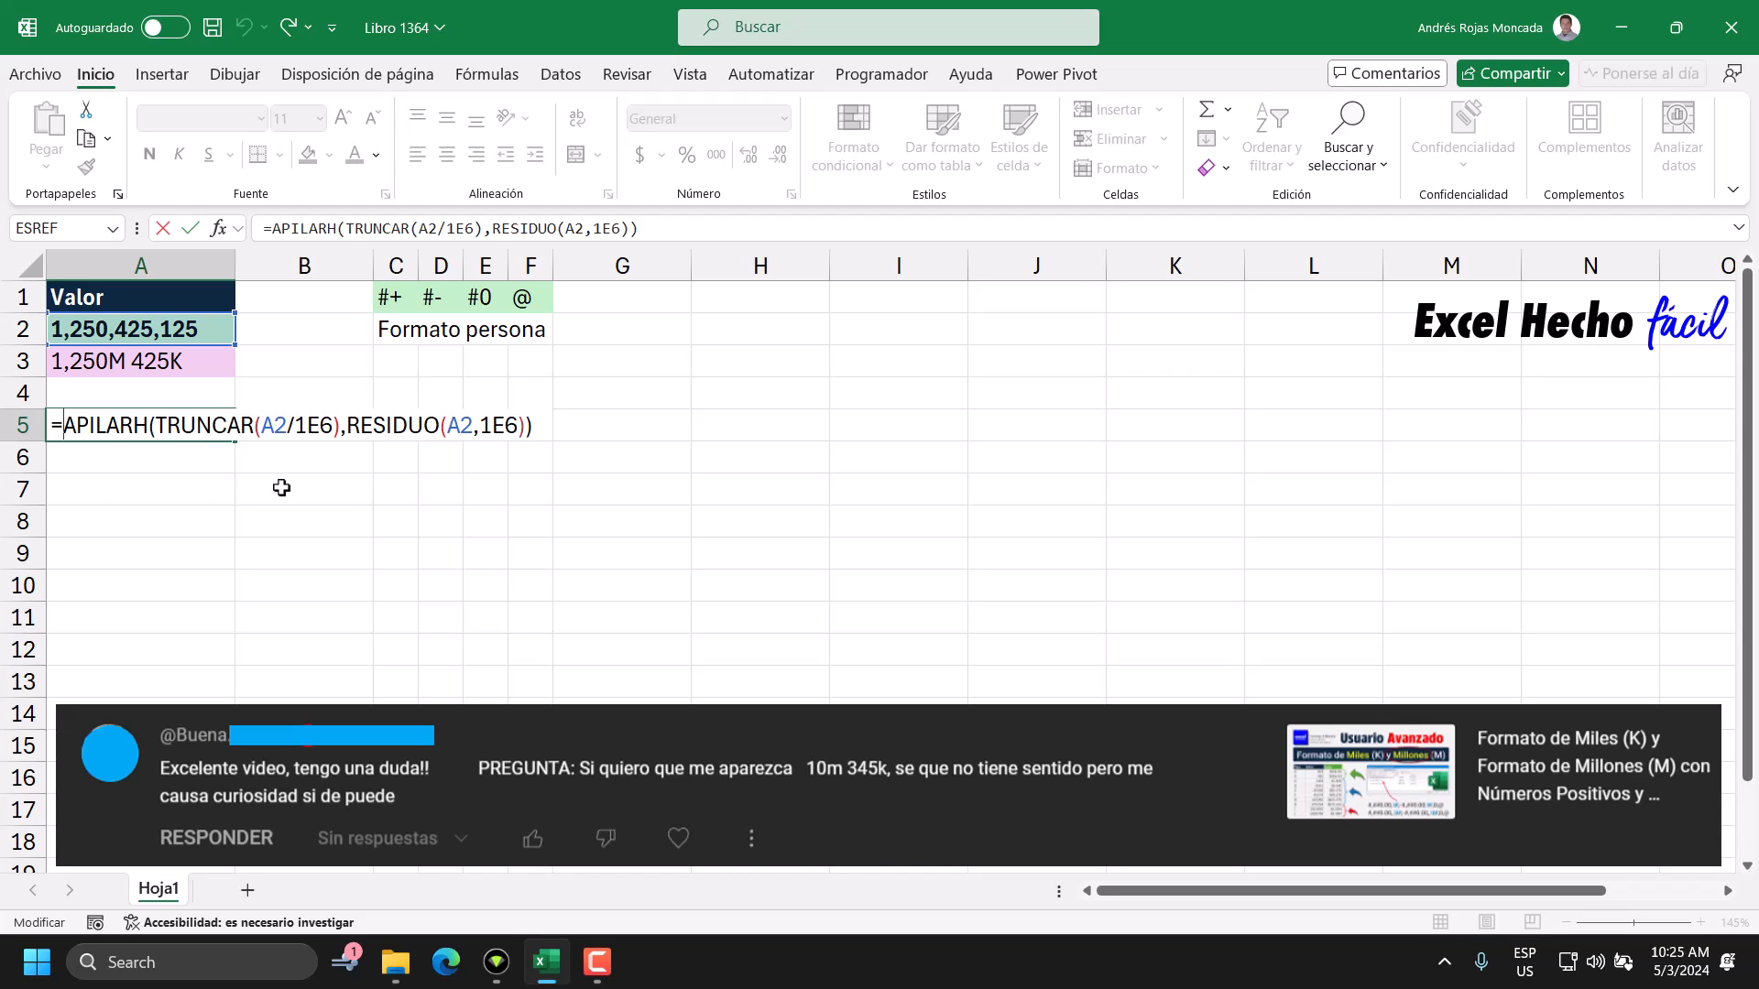
text(te)
key(Down)
key(Tab)
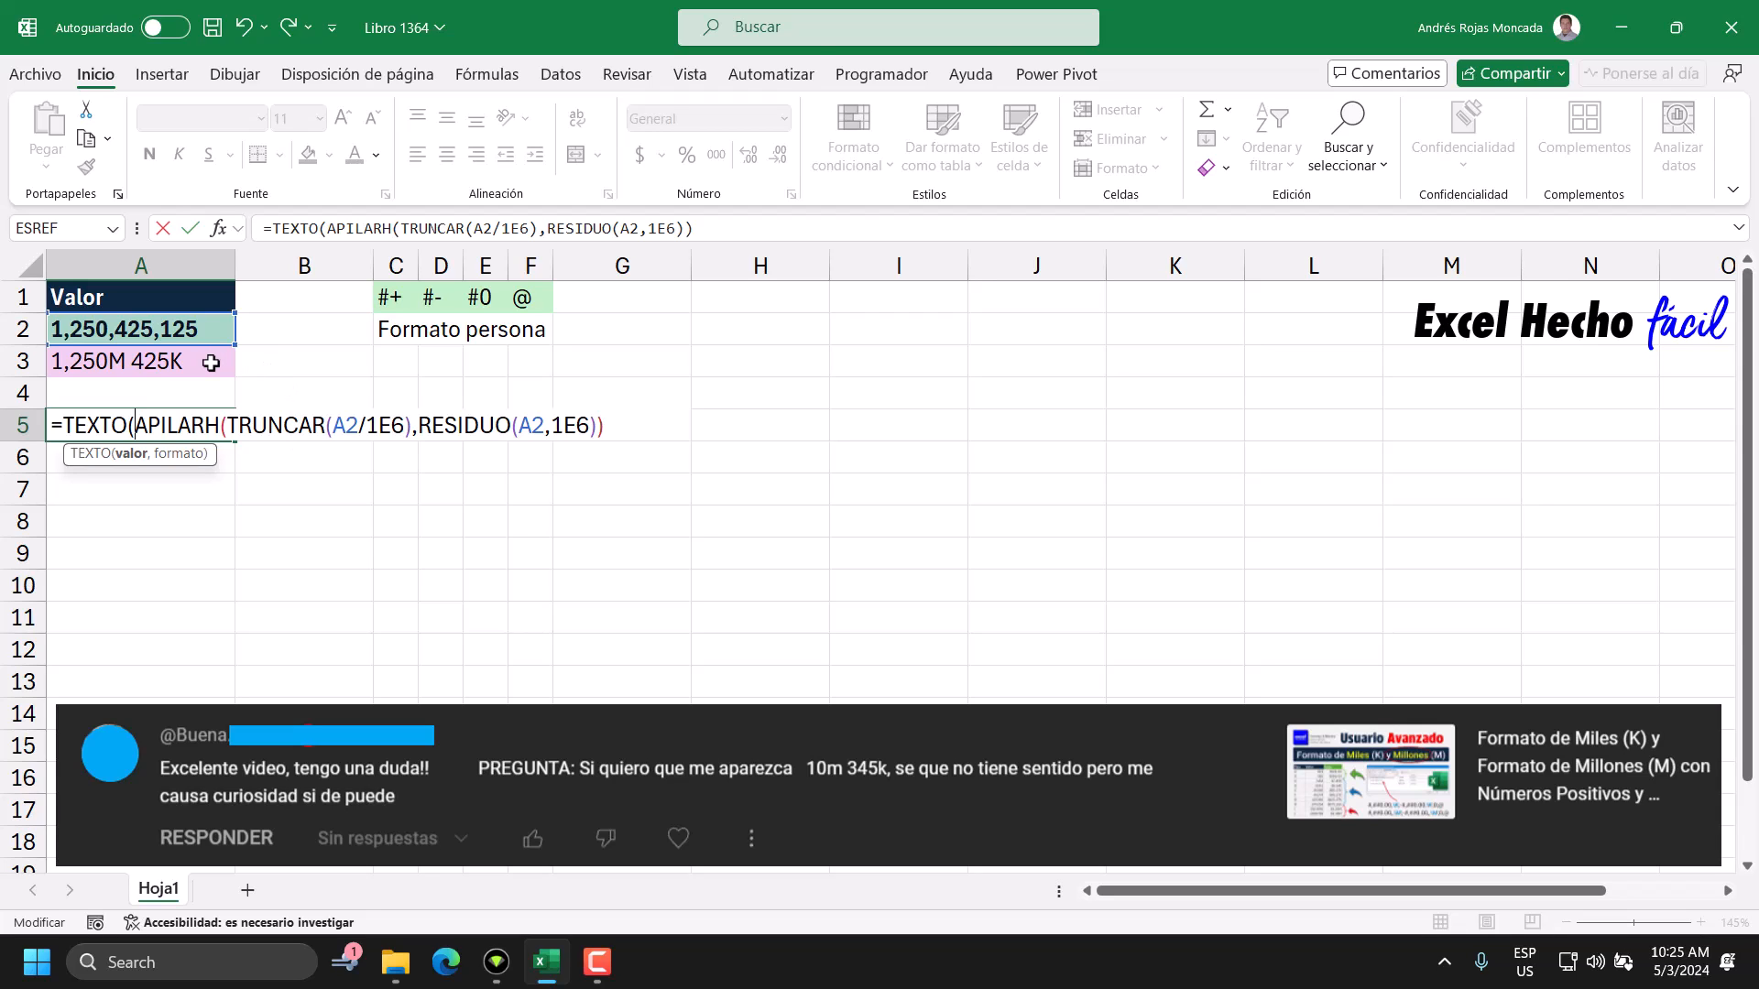
click(133, 453)
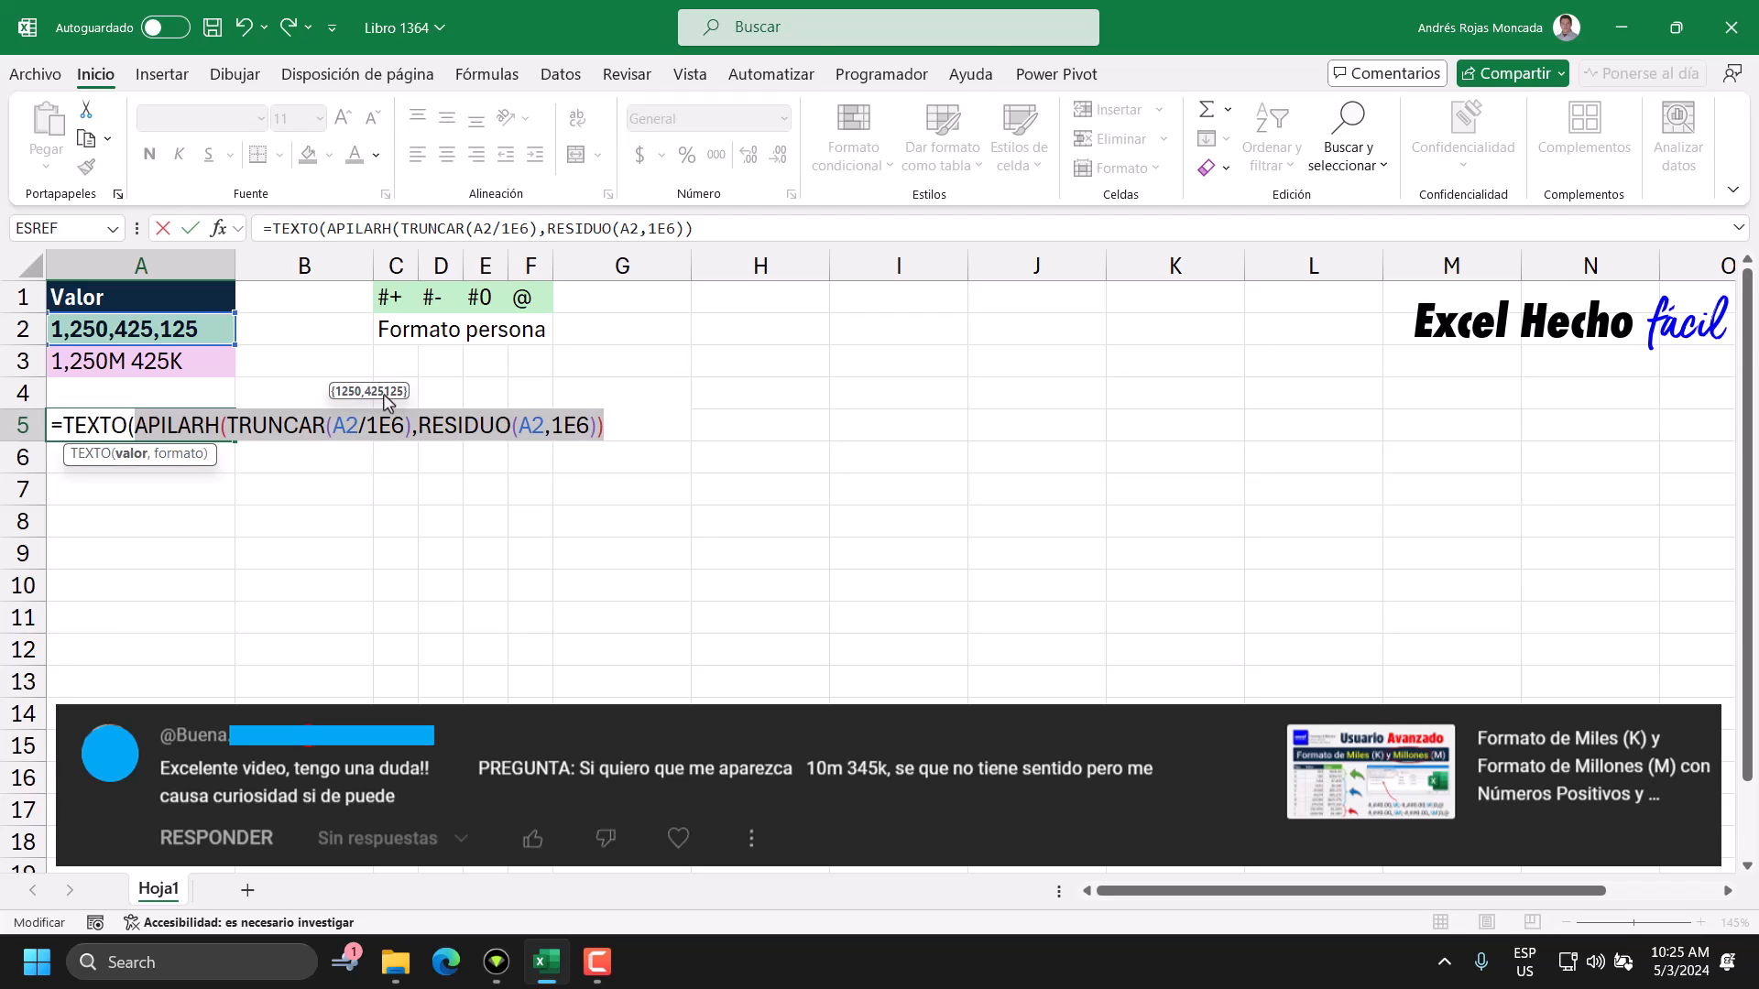
Add the array constant {"",""} with two empty strings as TEXTO's format argument and close the function.
click(621, 423)
text(,)
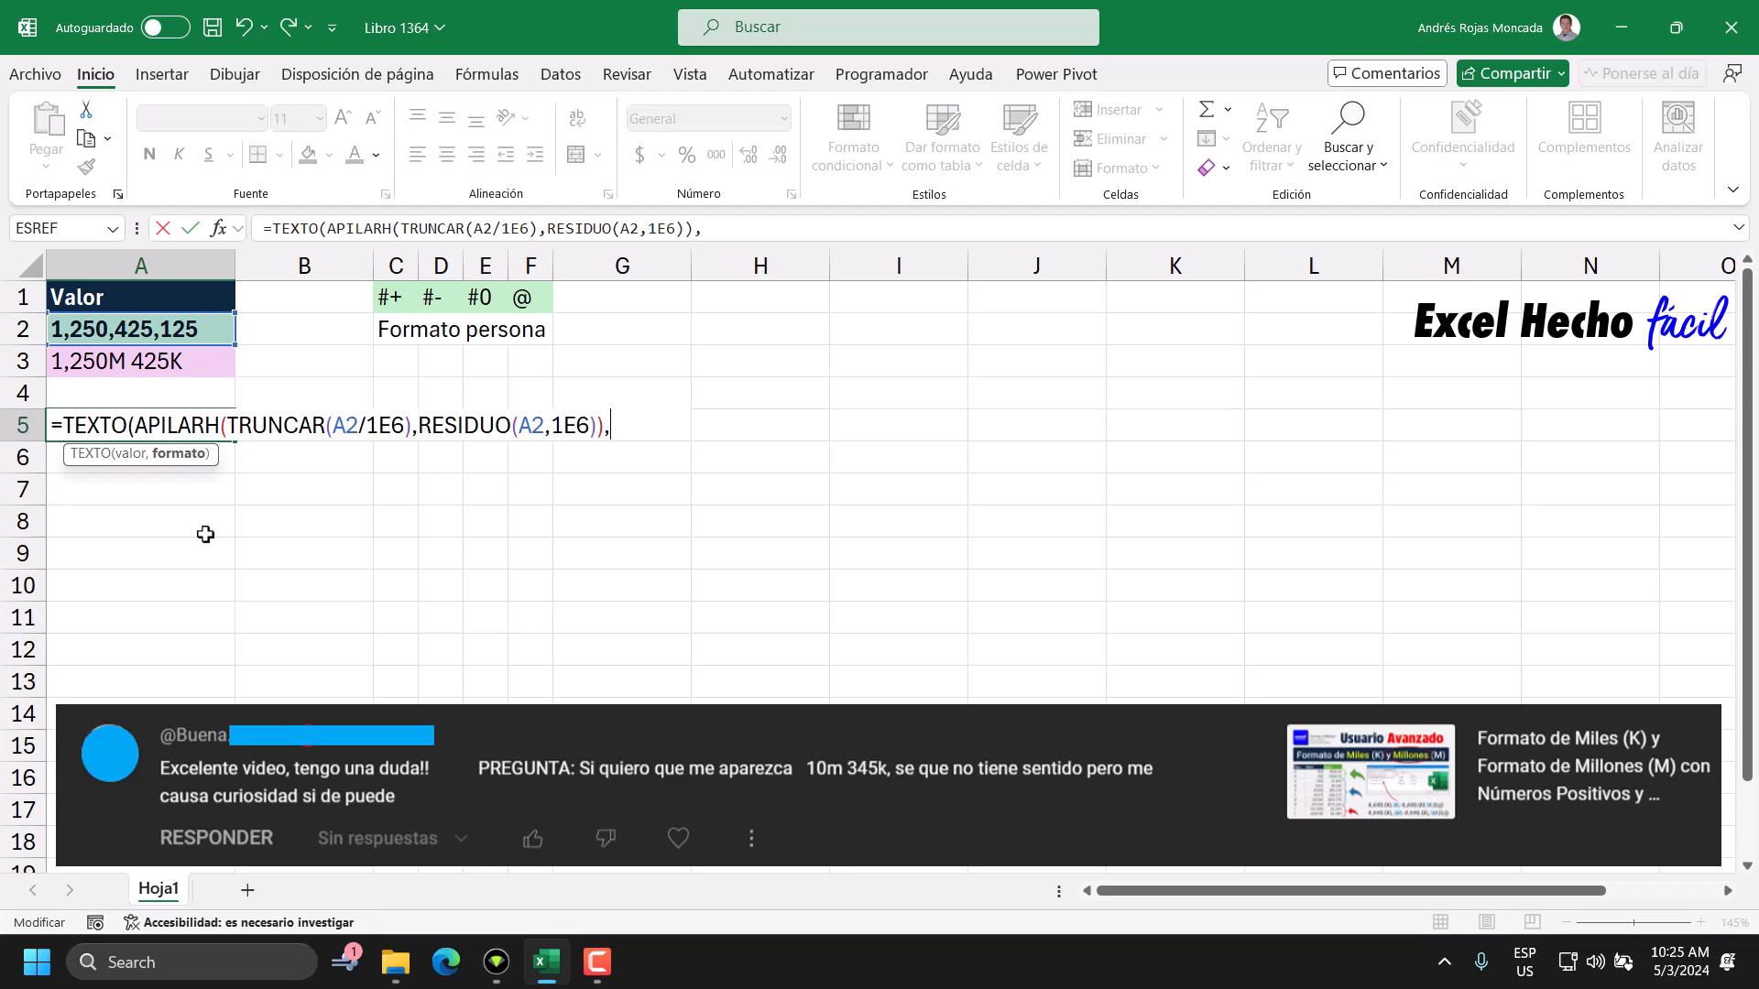
text({}))
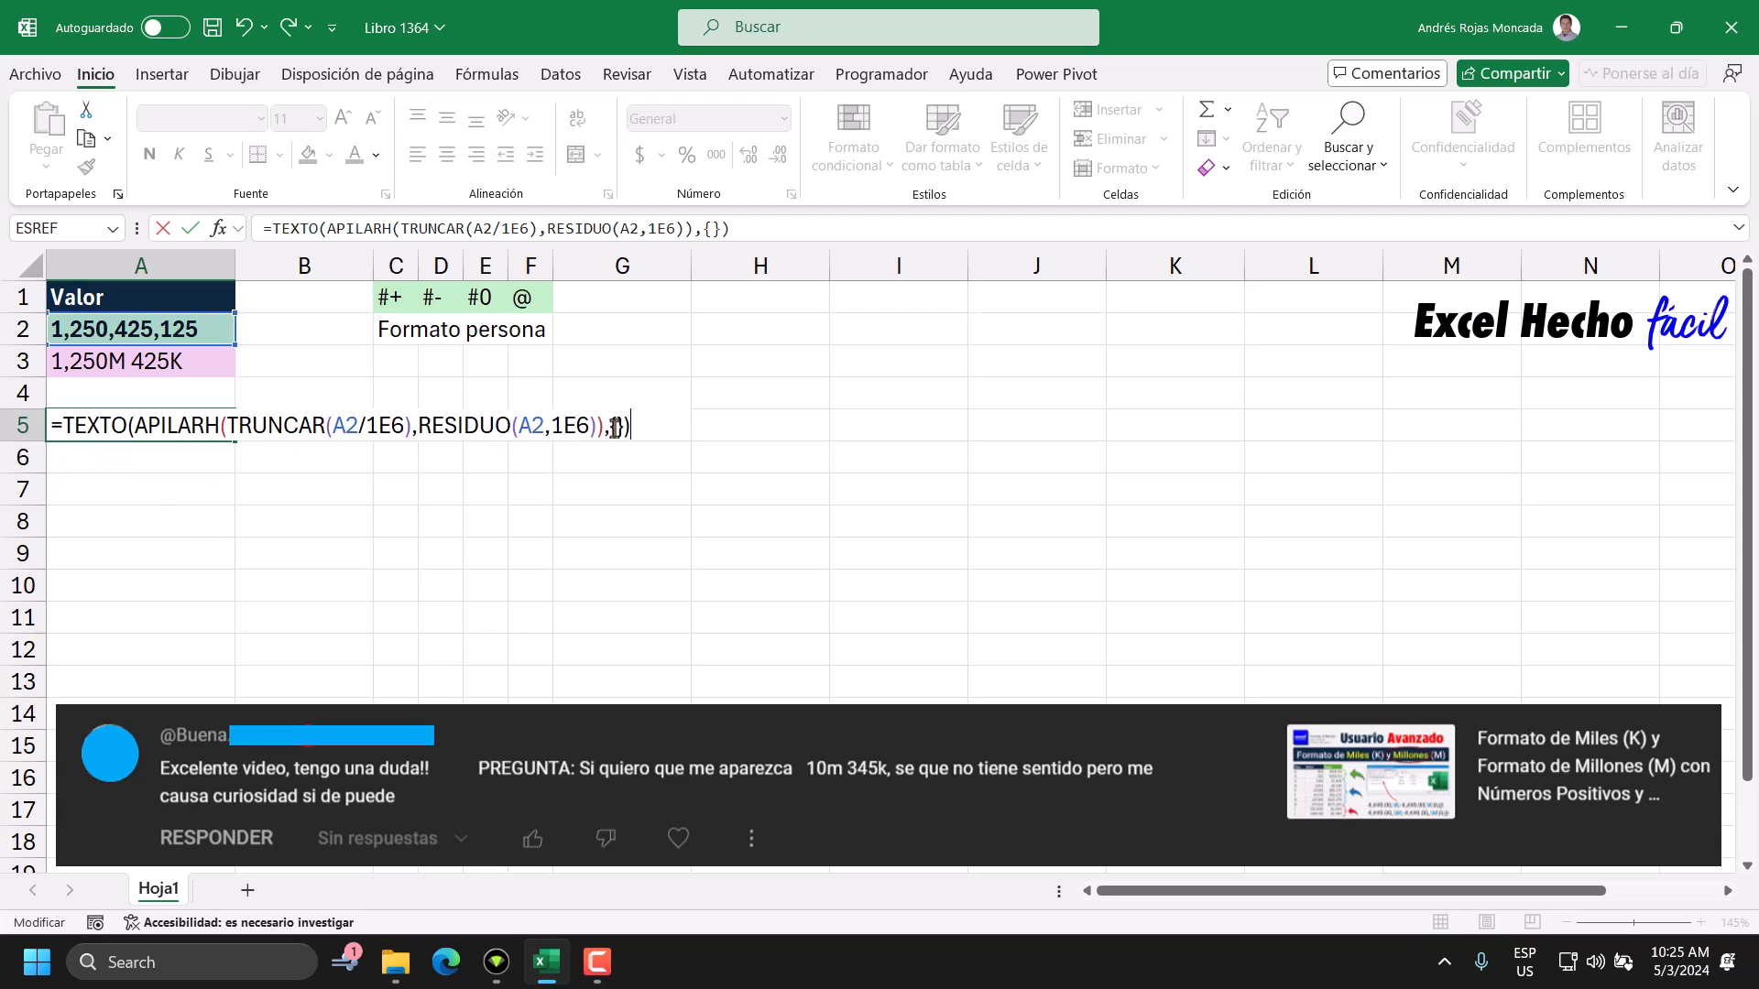
click(616, 426)
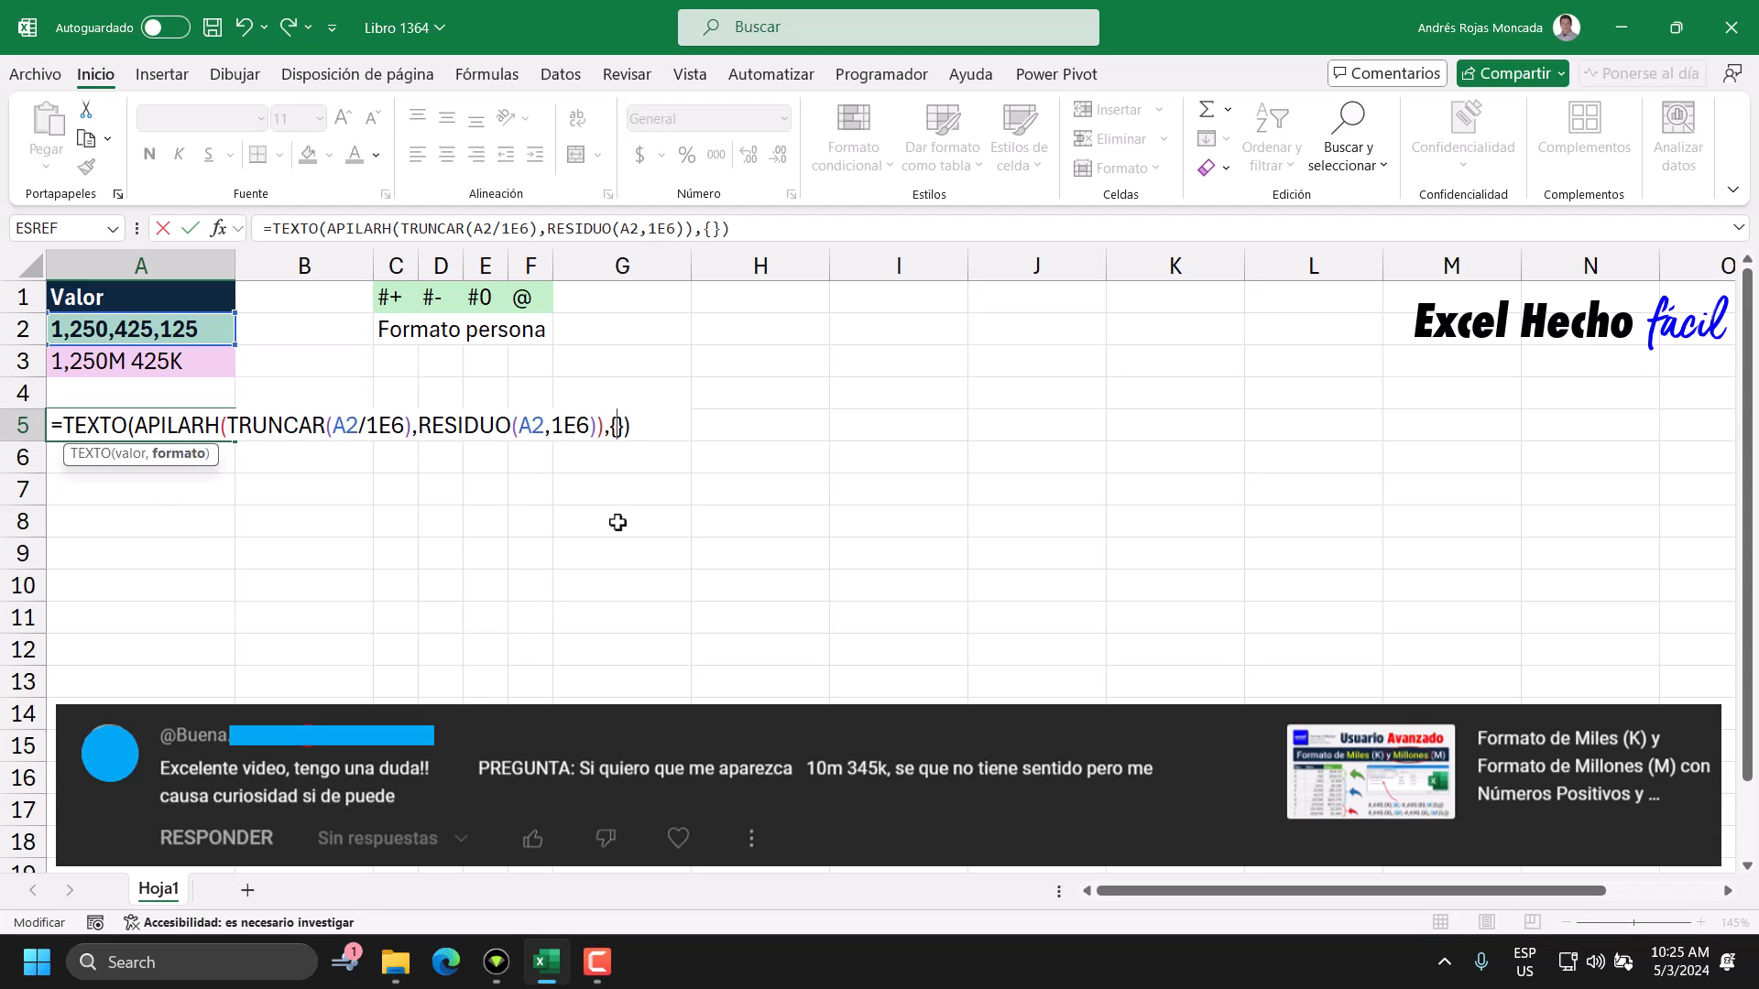
text("","")
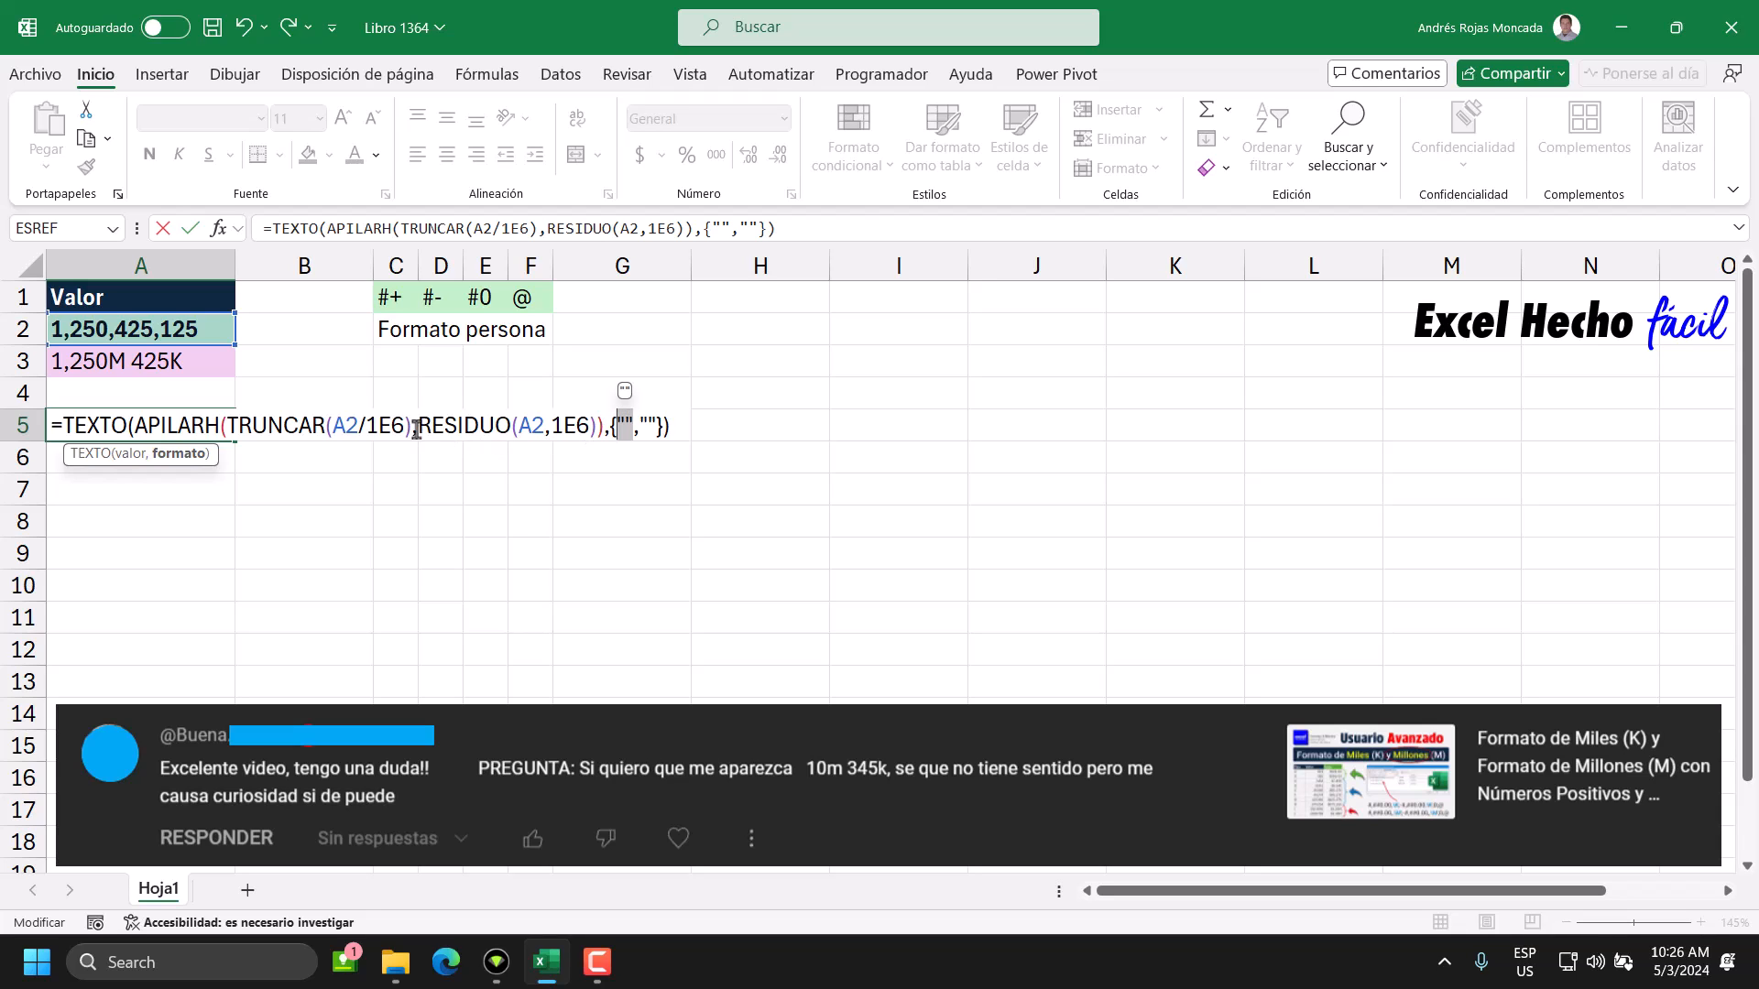
Preview the TRUNCAR and RESIDUO arguments of APILARH in the A5 formula.
drag(406, 429, 228, 431)
click(227, 453)
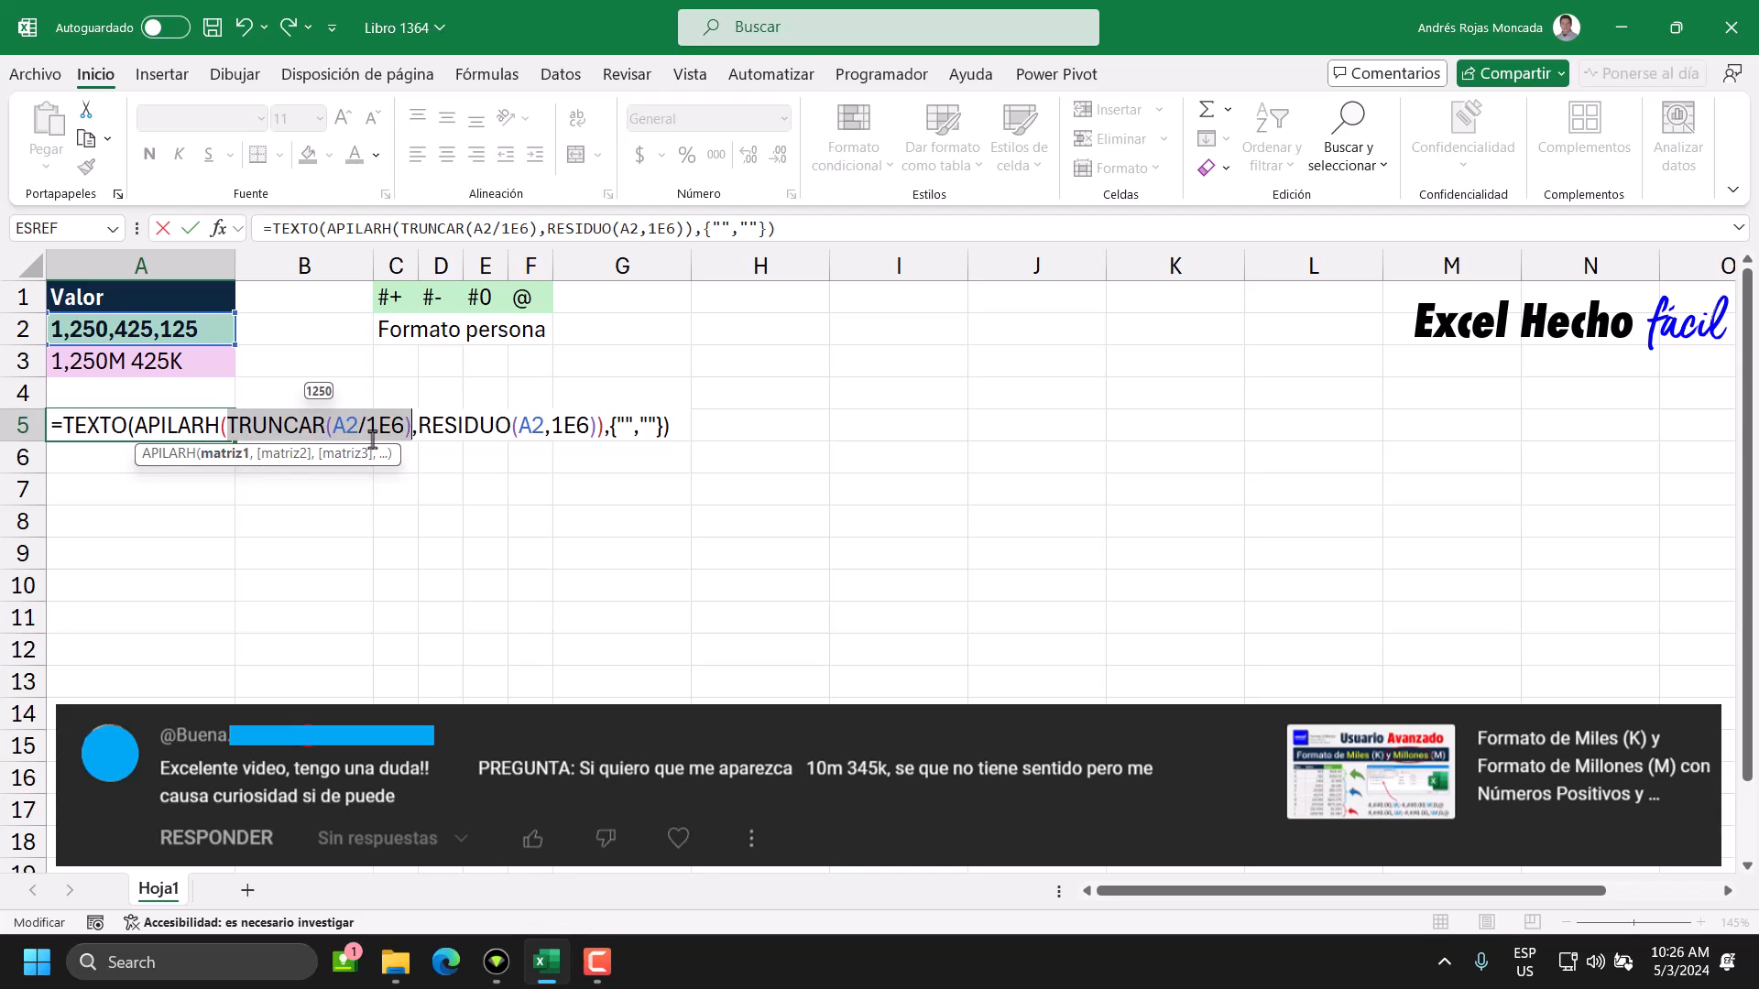
click(284, 454)
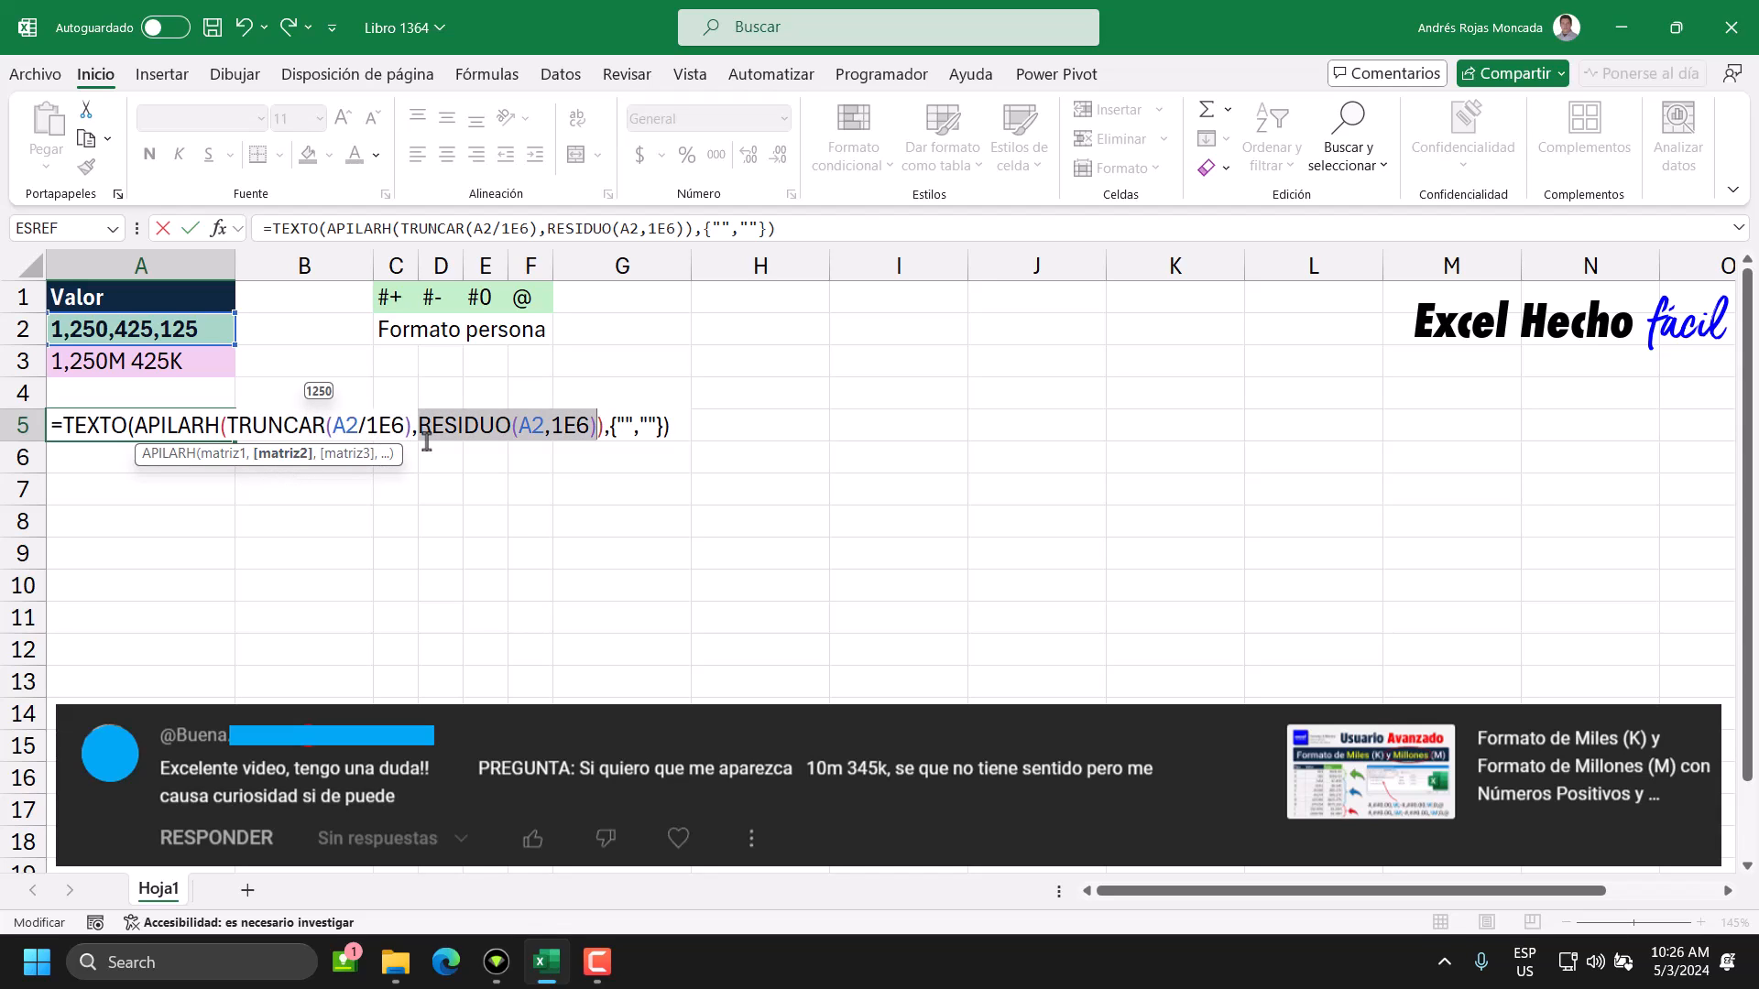
Enter the format code #,##, with a trailing comma in the second string of TEXTO's array constant.
click(652, 425)
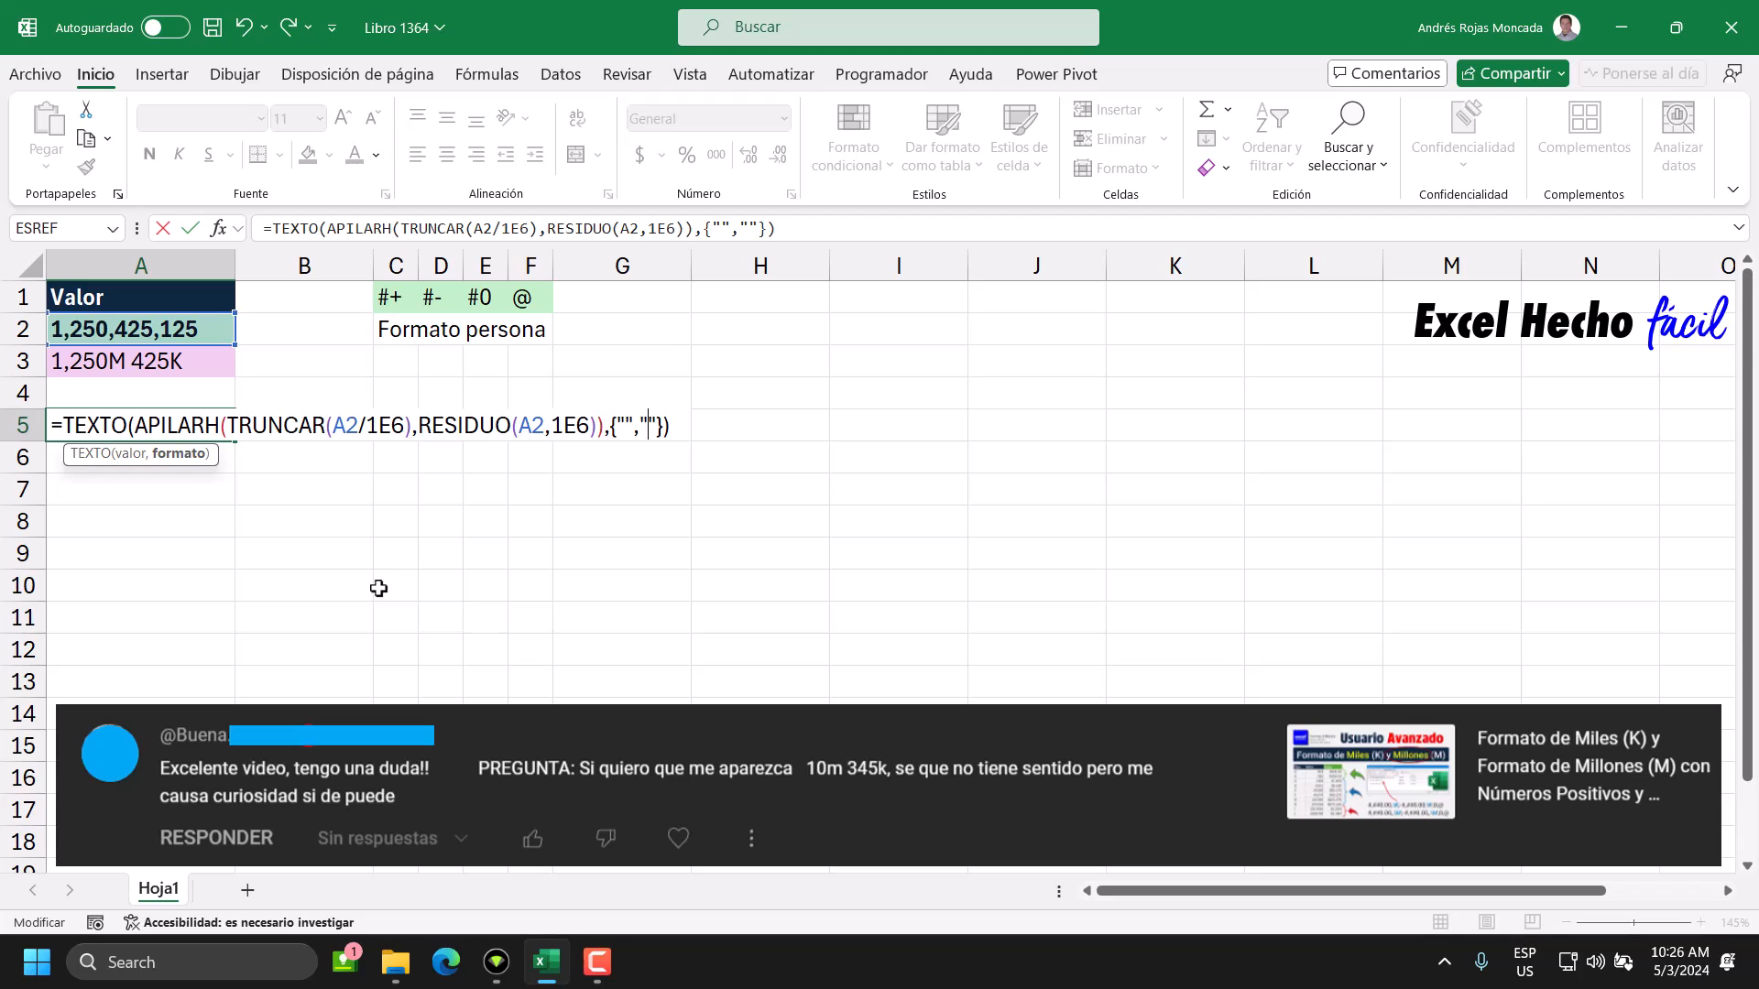
text(#,##)
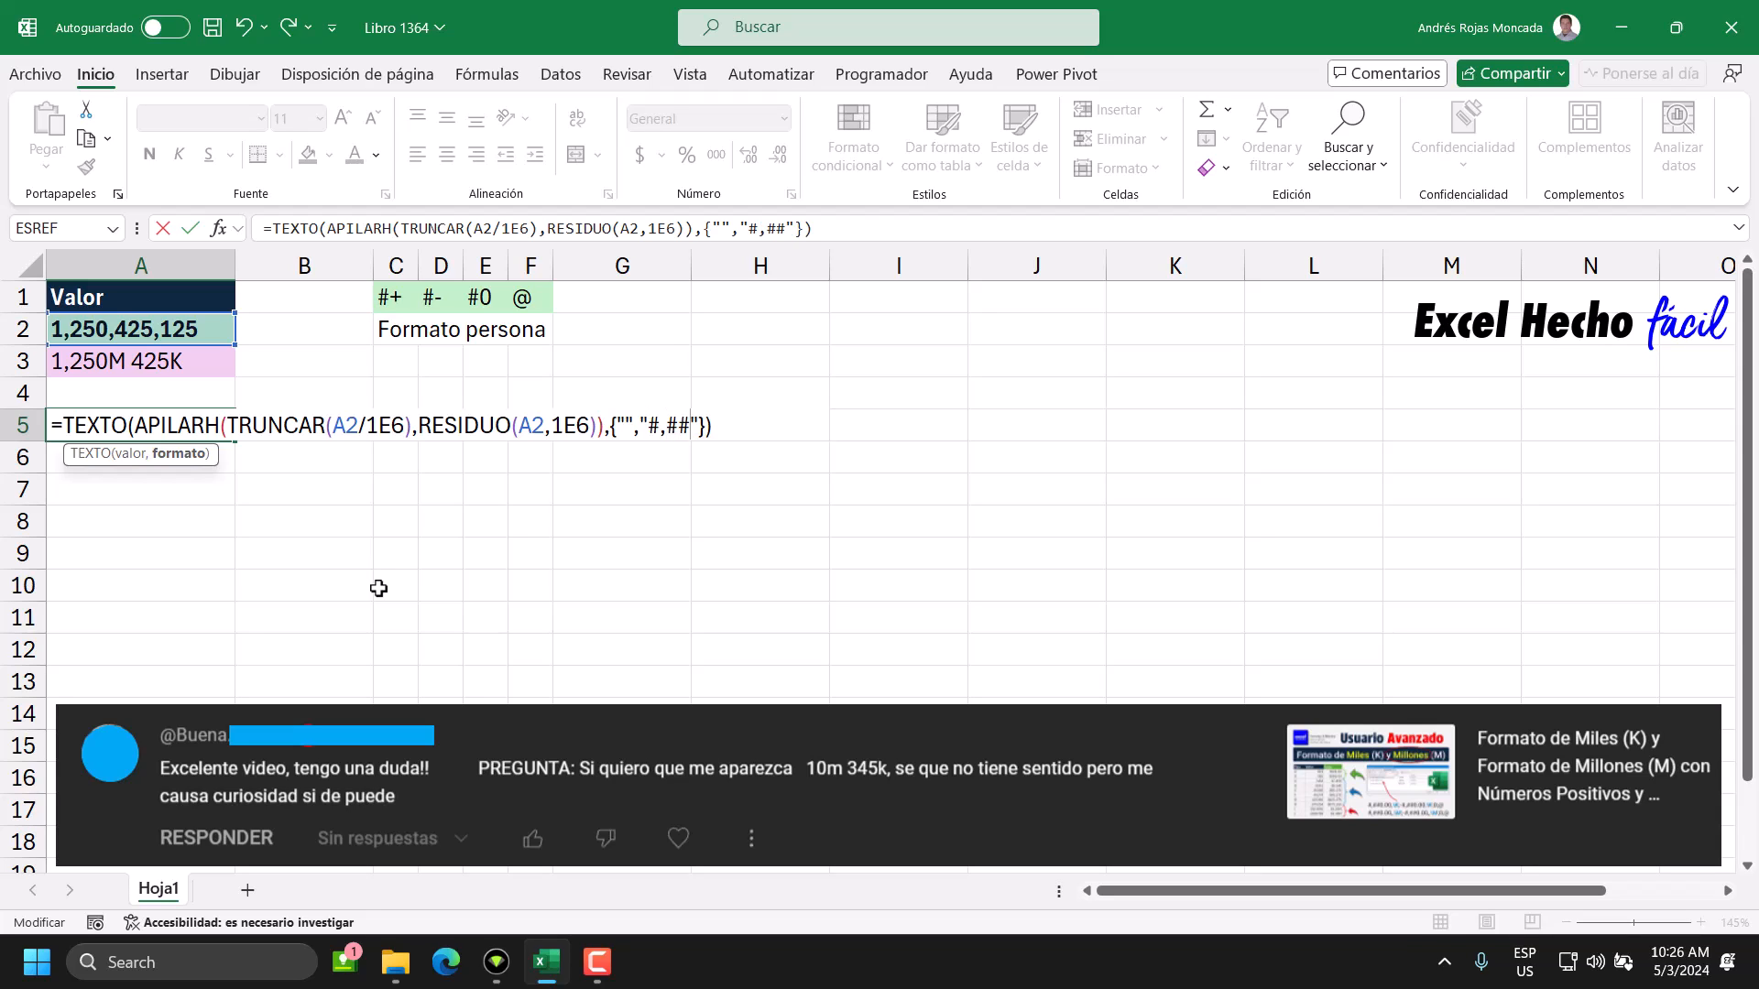
drag(657, 425, 644, 425)
click(692, 427)
text(,)
drag(638, 426, 703, 428)
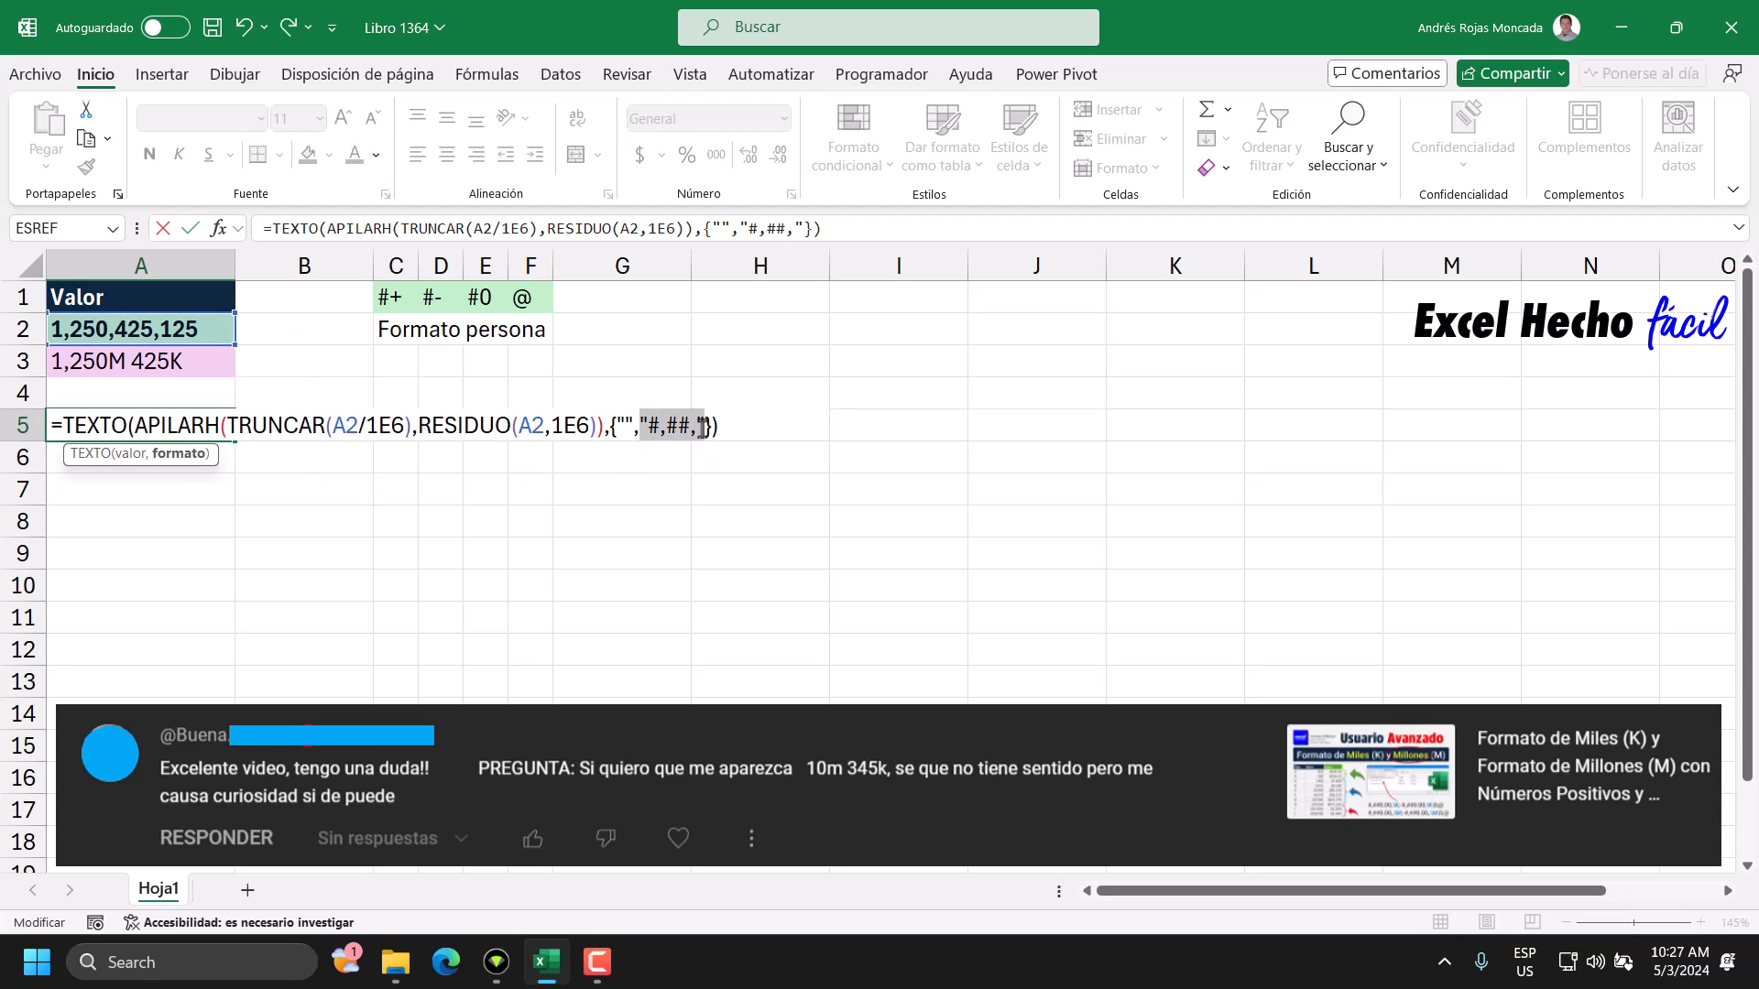
Check the RESIDUO argument against its format and append the literal \K to the second format string.
click(414, 427)
click(281, 458)
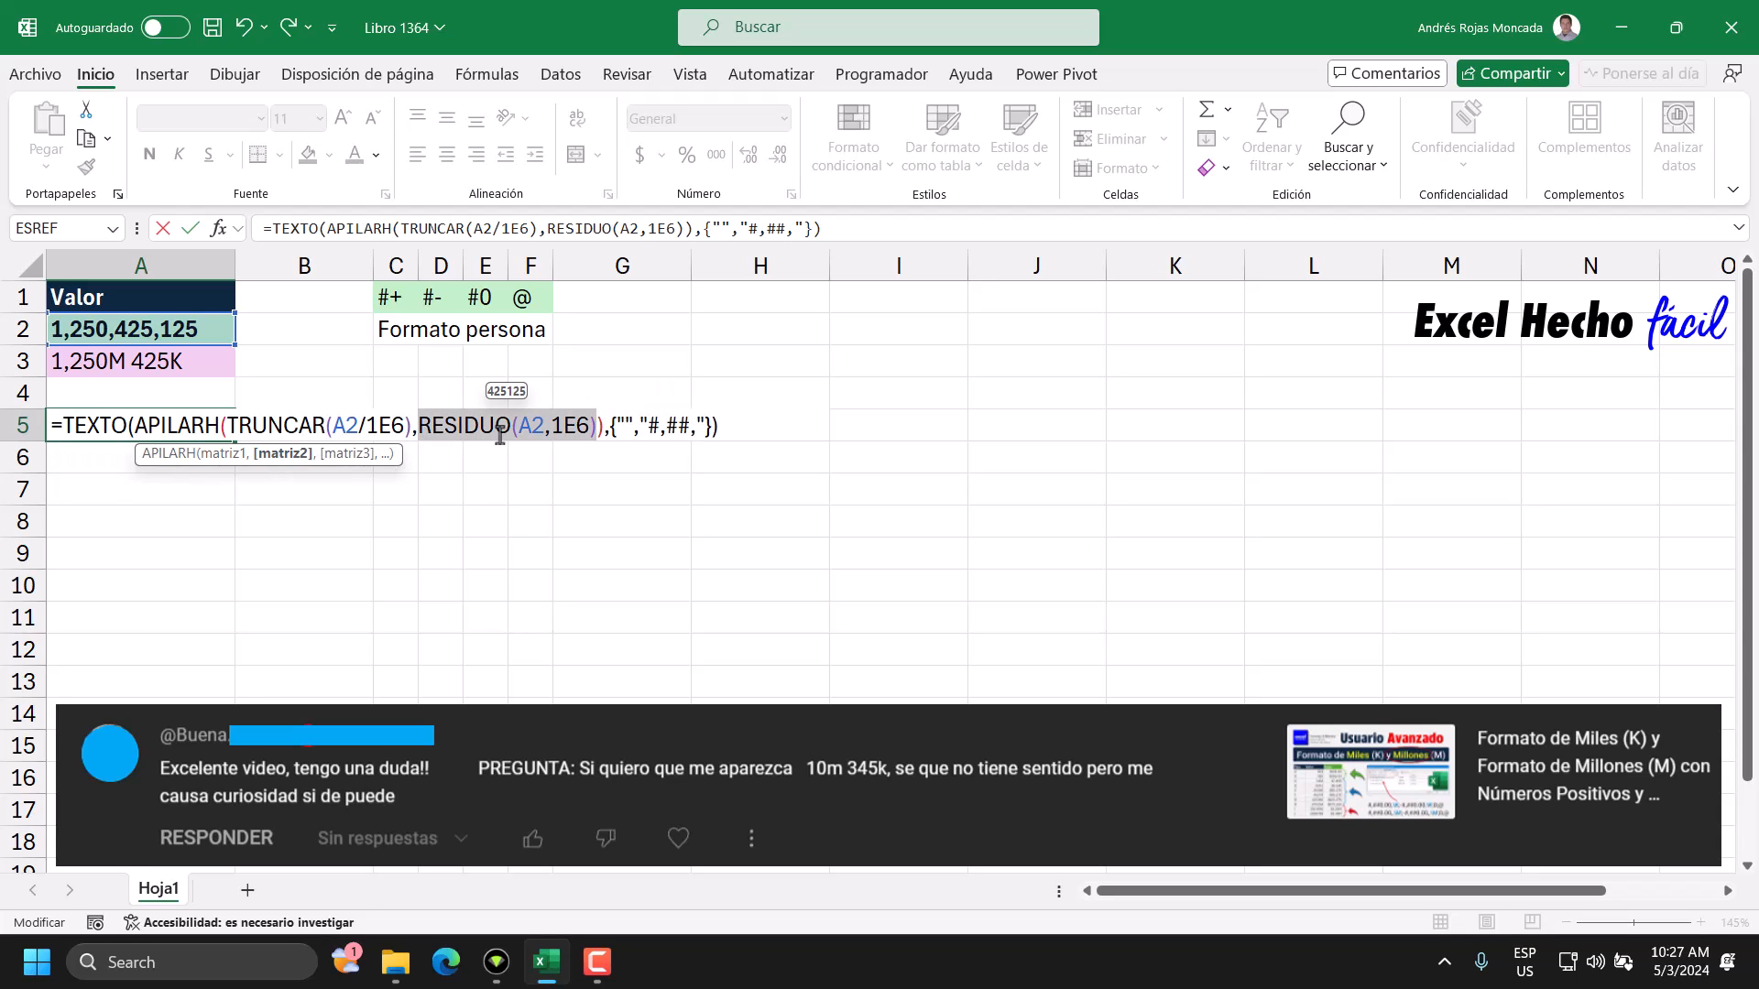
drag(707, 427, 640, 427)
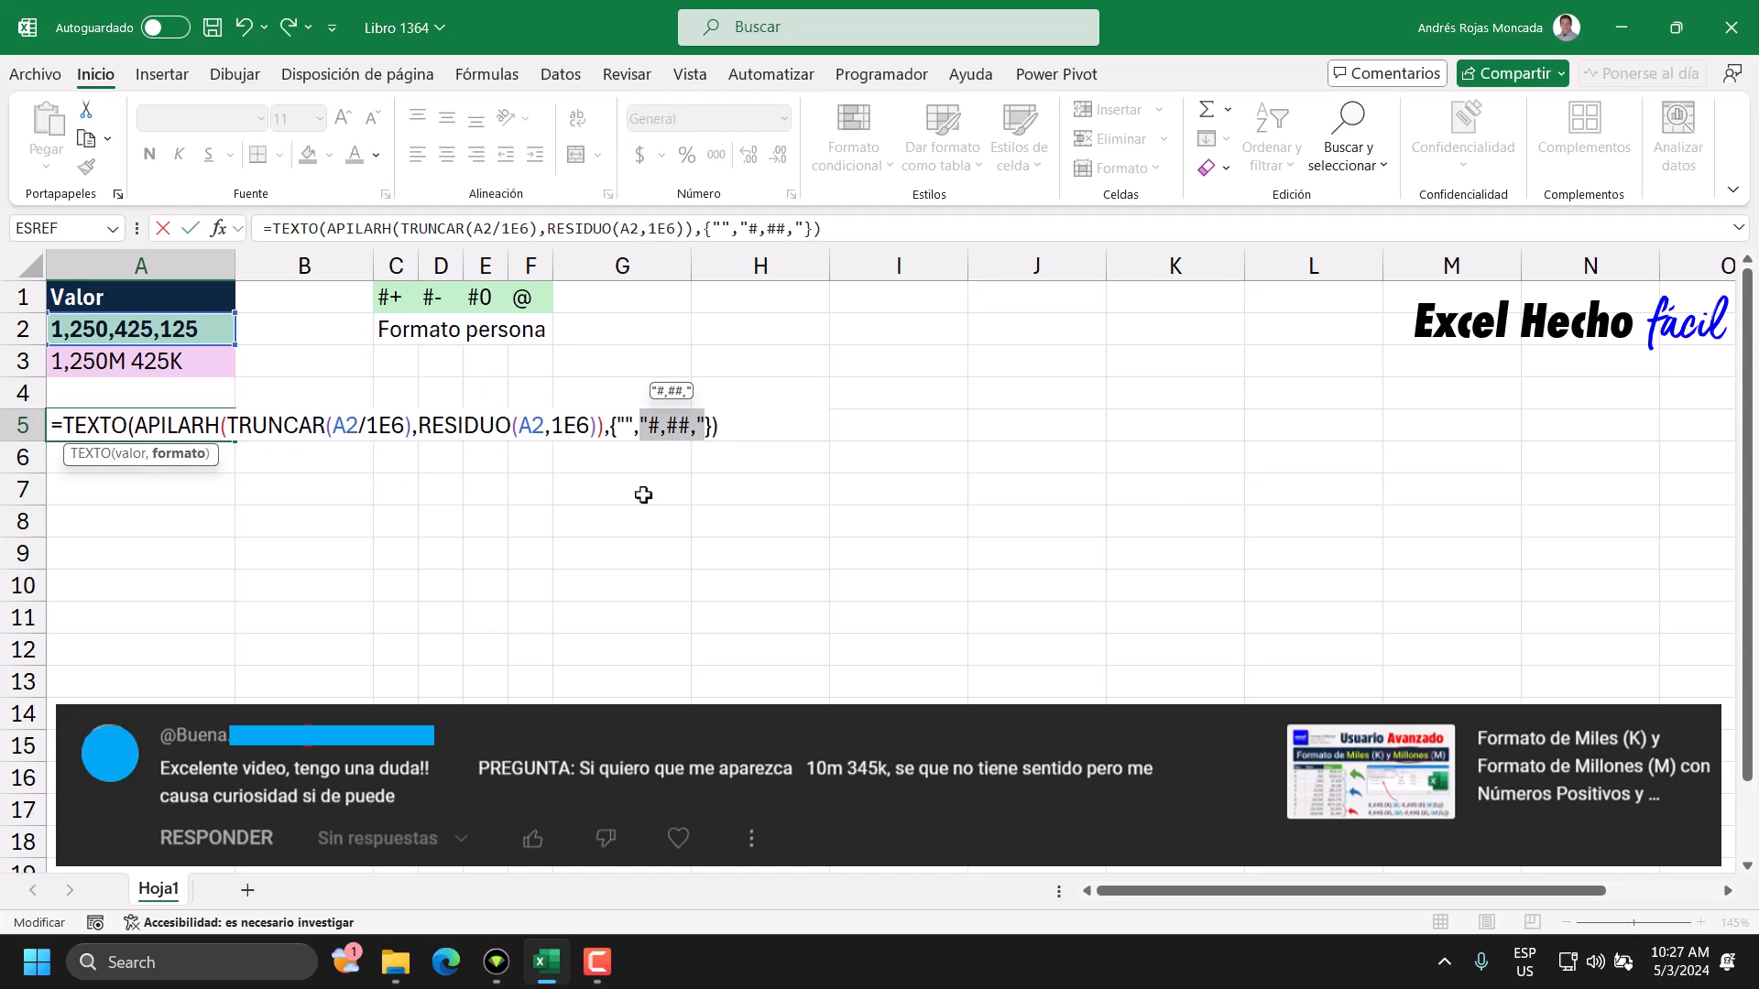
click(697, 427)
text(\)
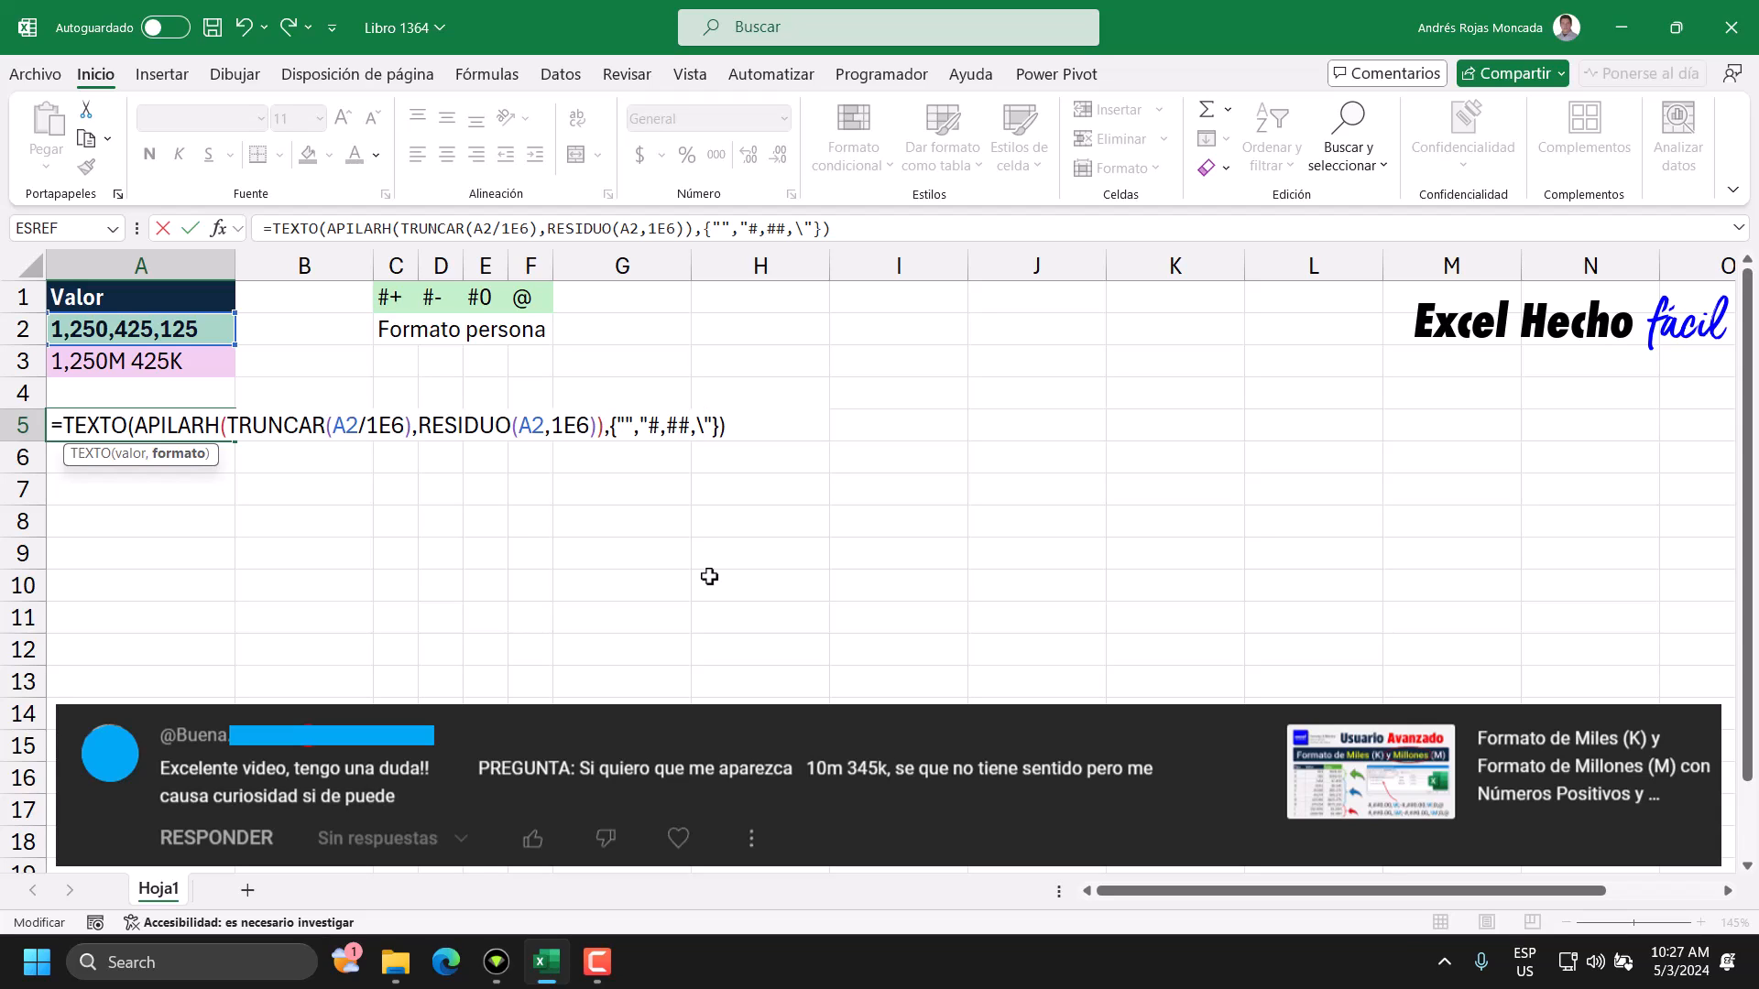
text(K)
drag(648, 431, 715, 435)
double_click(713, 435)
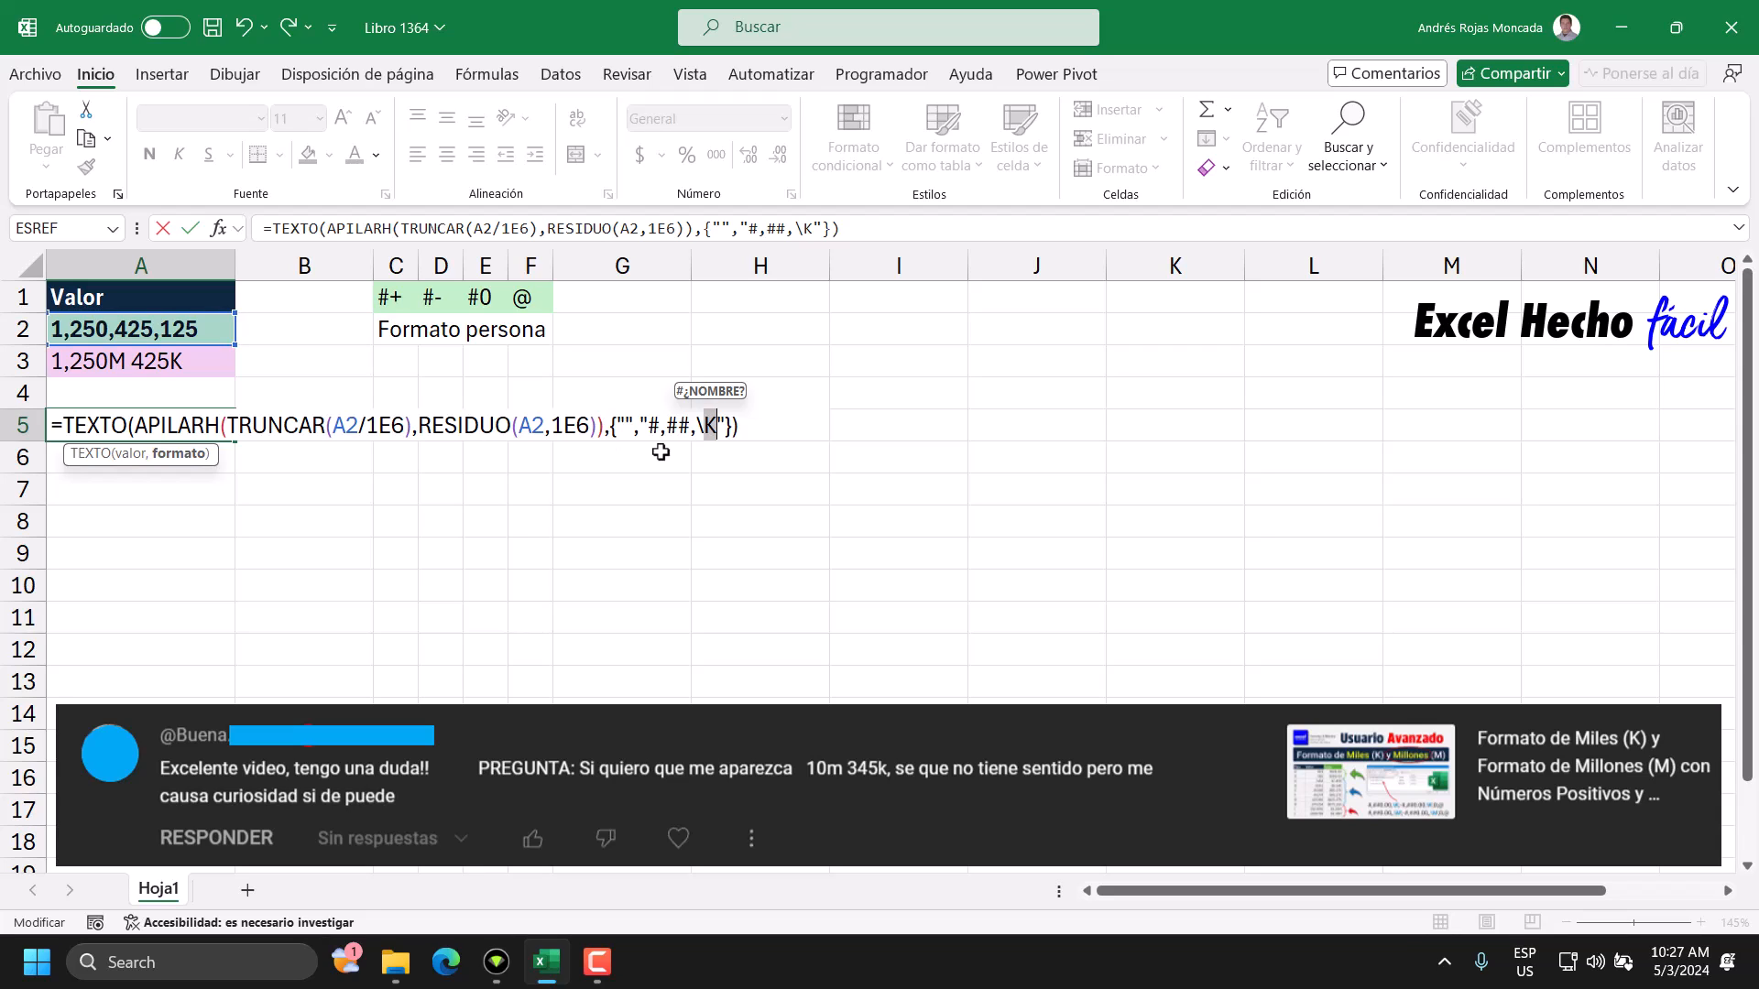
Examine APILARH's TRUNCAR argument and the array constant used as TEXTO's format argument.
click(625, 425)
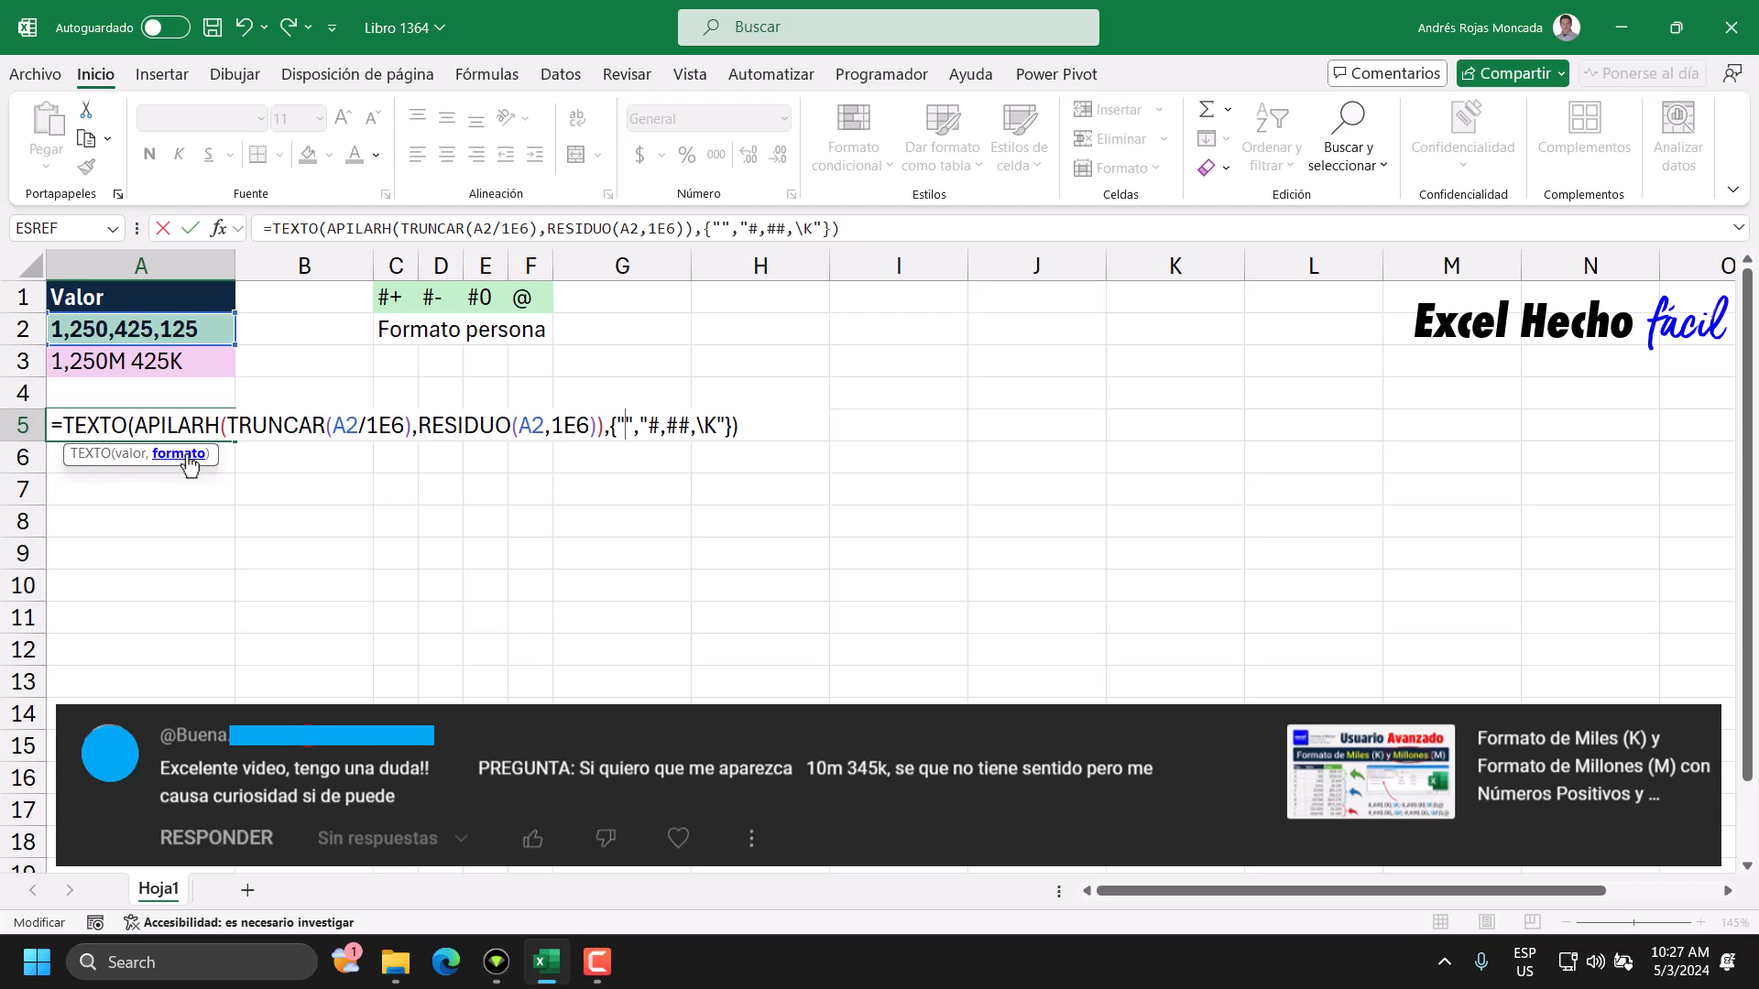
click(229, 427)
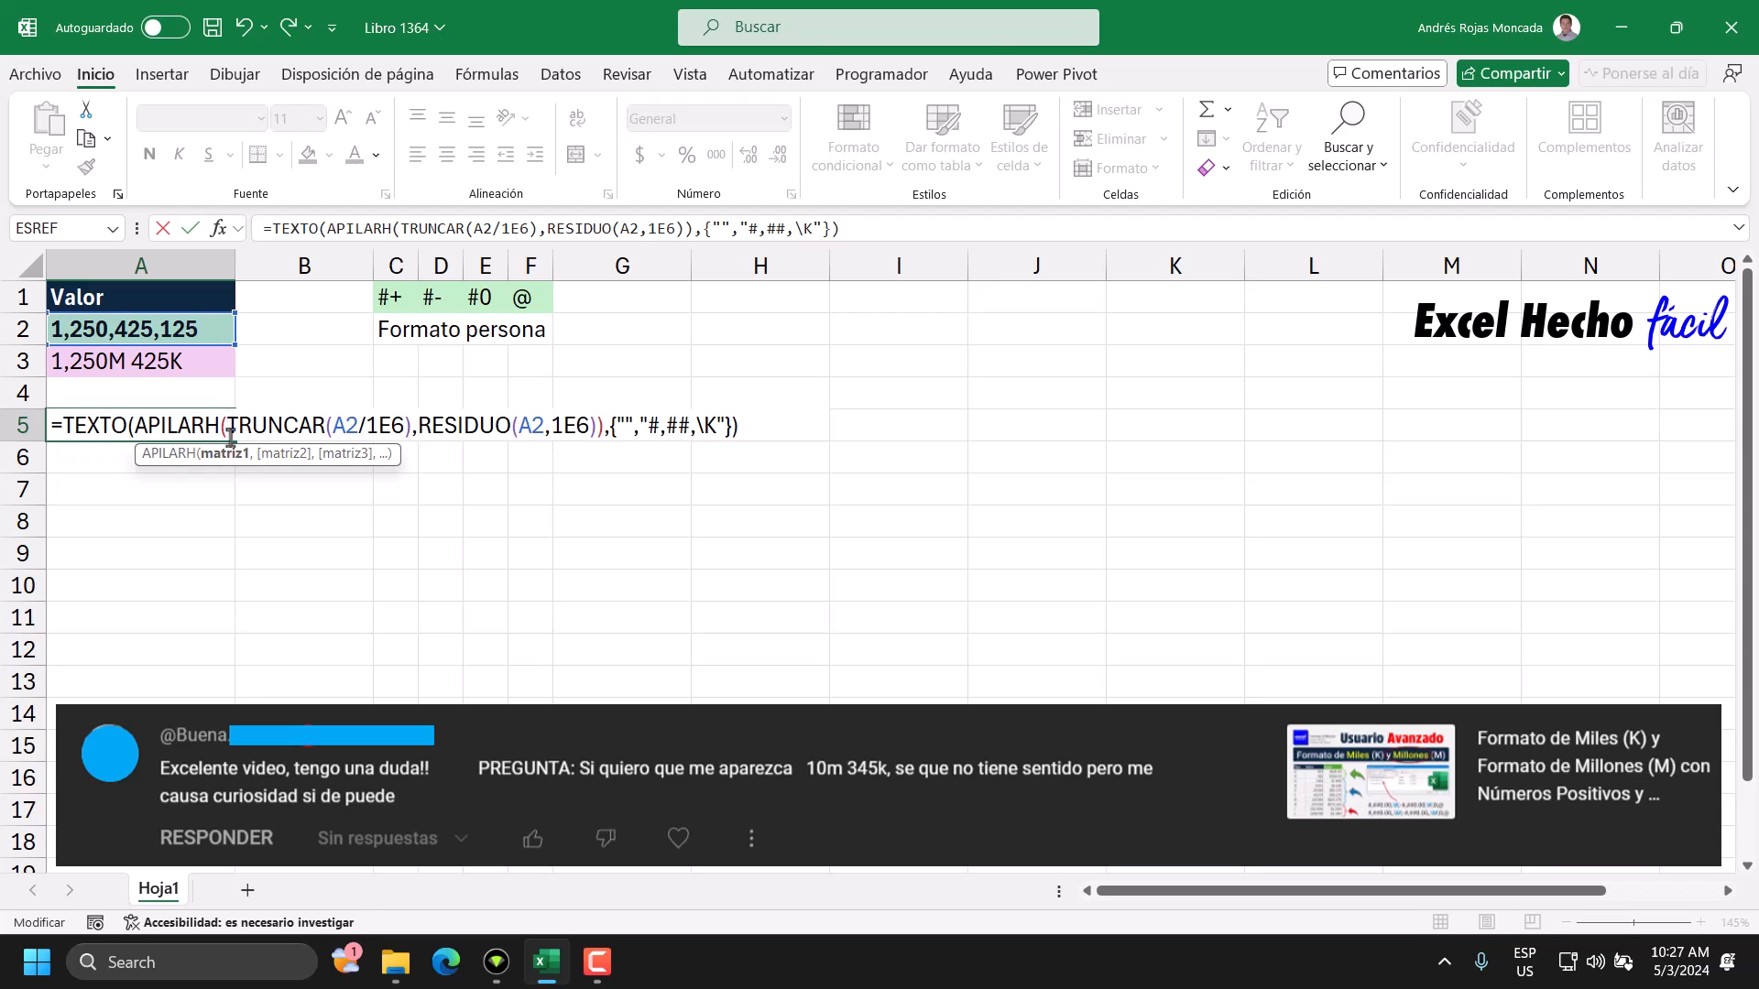
click(226, 453)
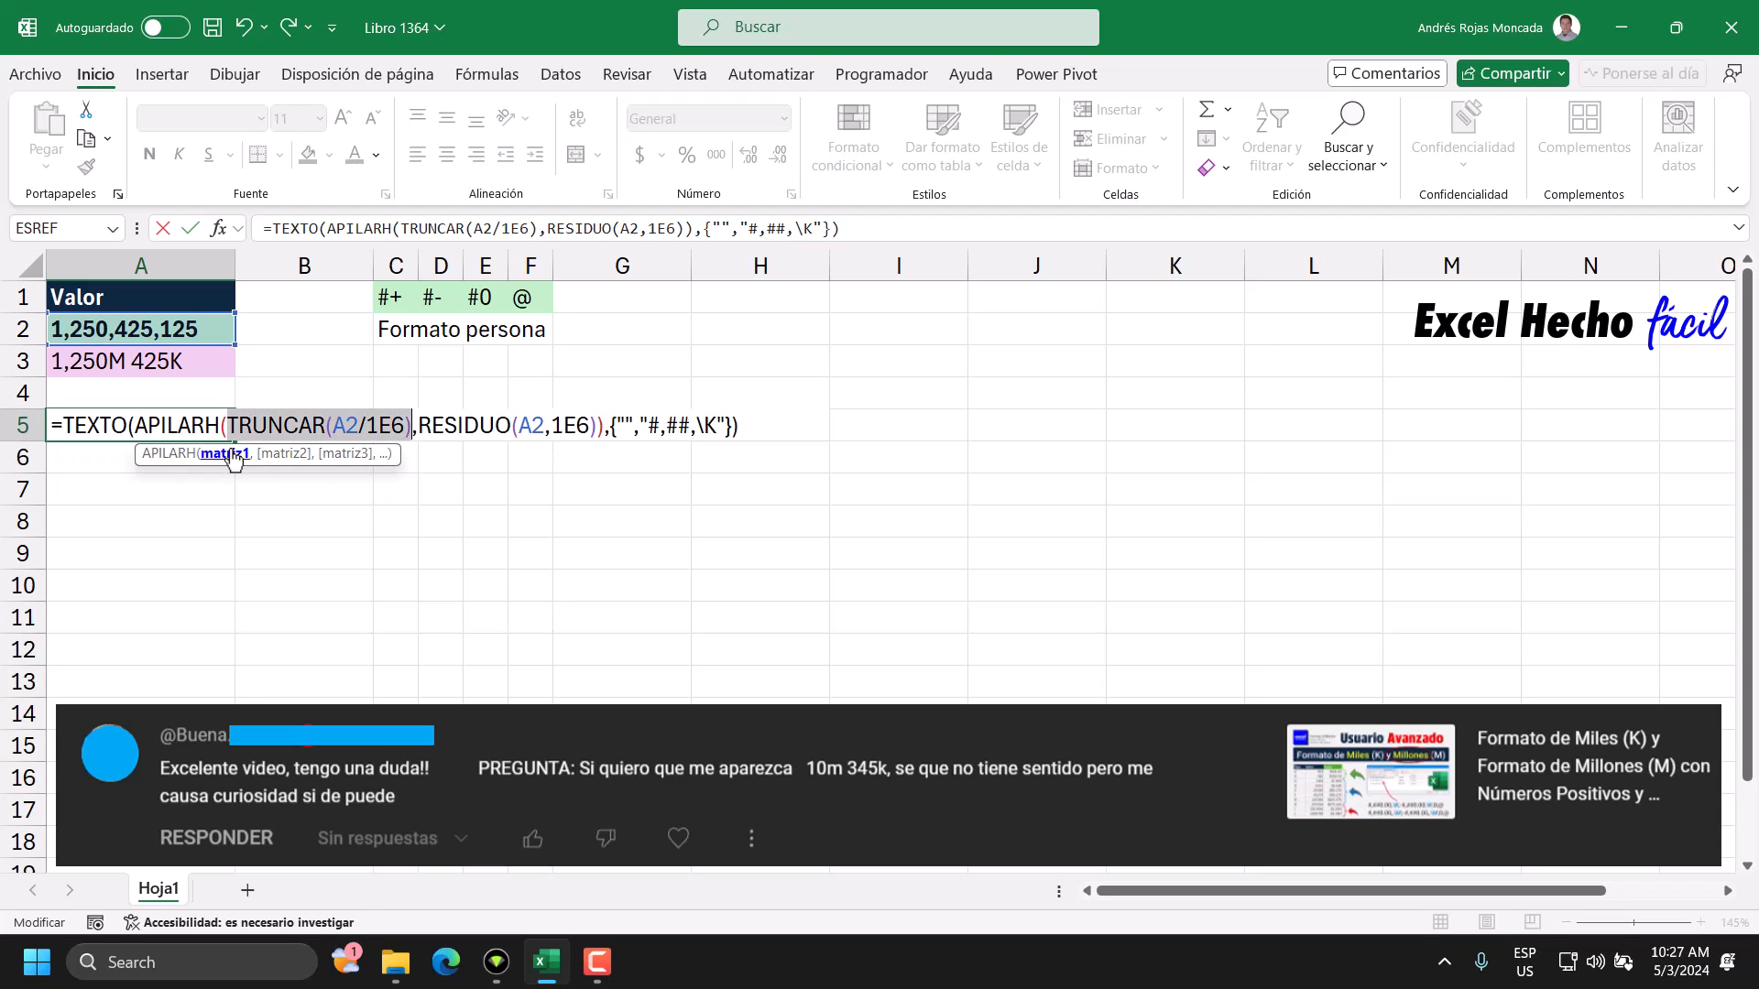
click(615, 425)
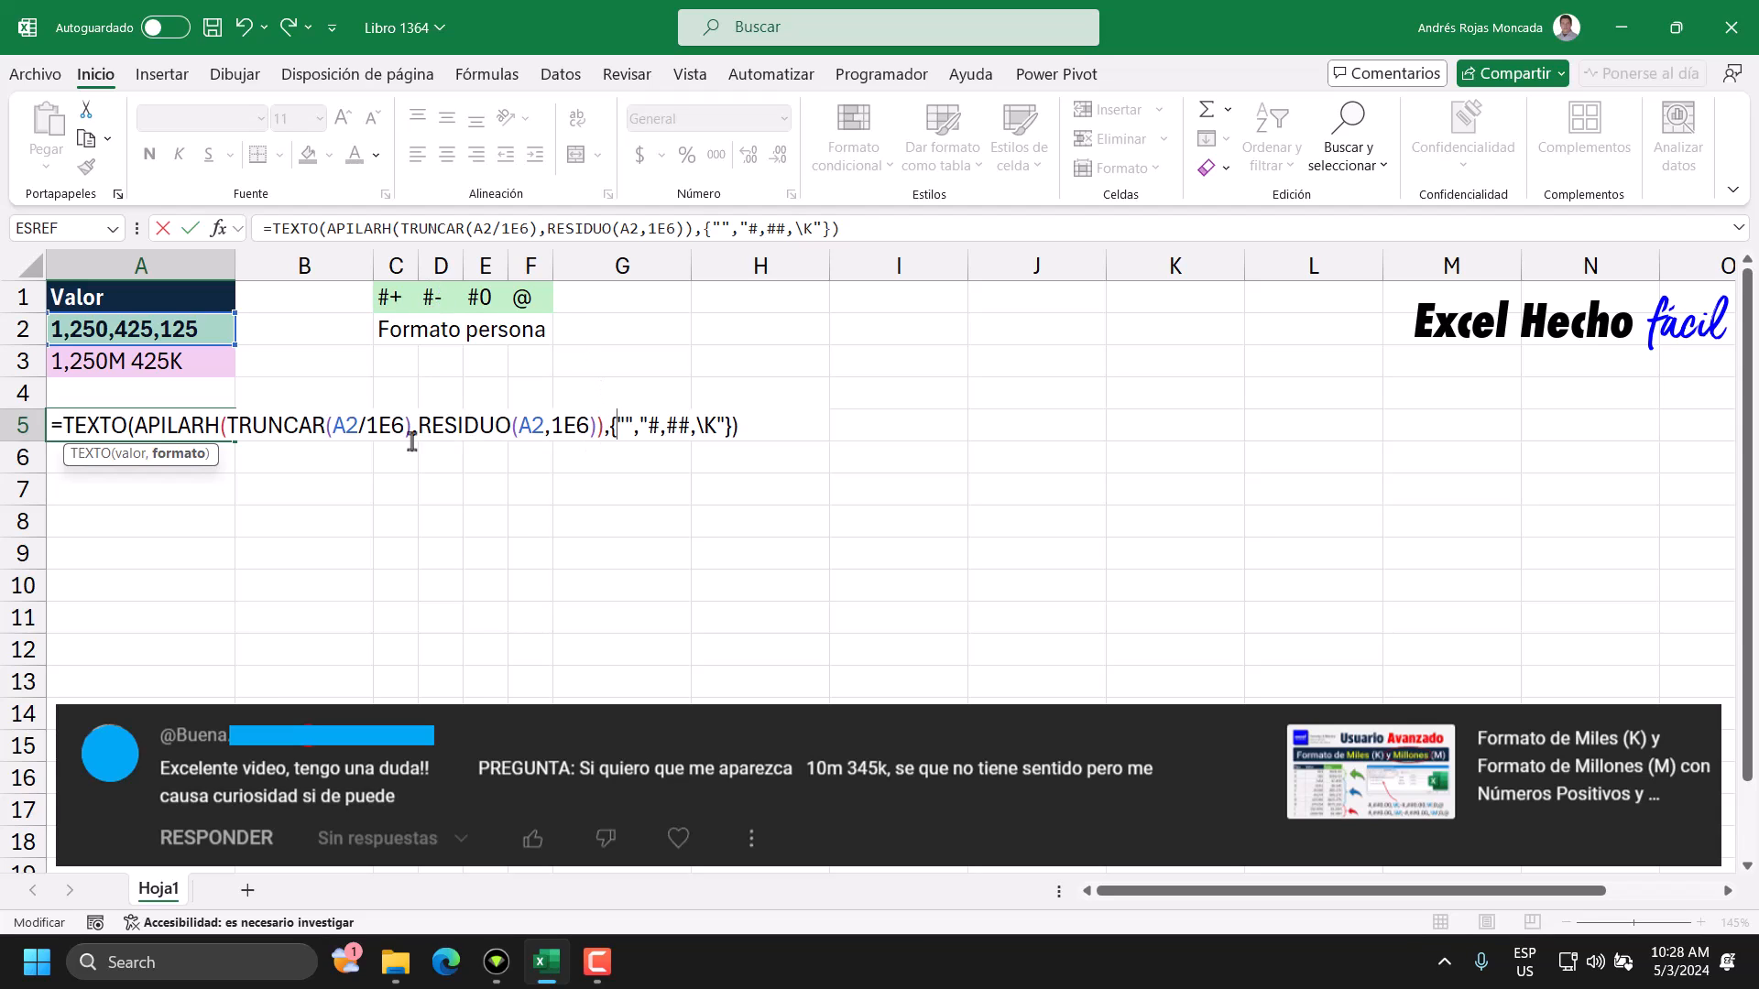
click(133, 462)
click(169, 462)
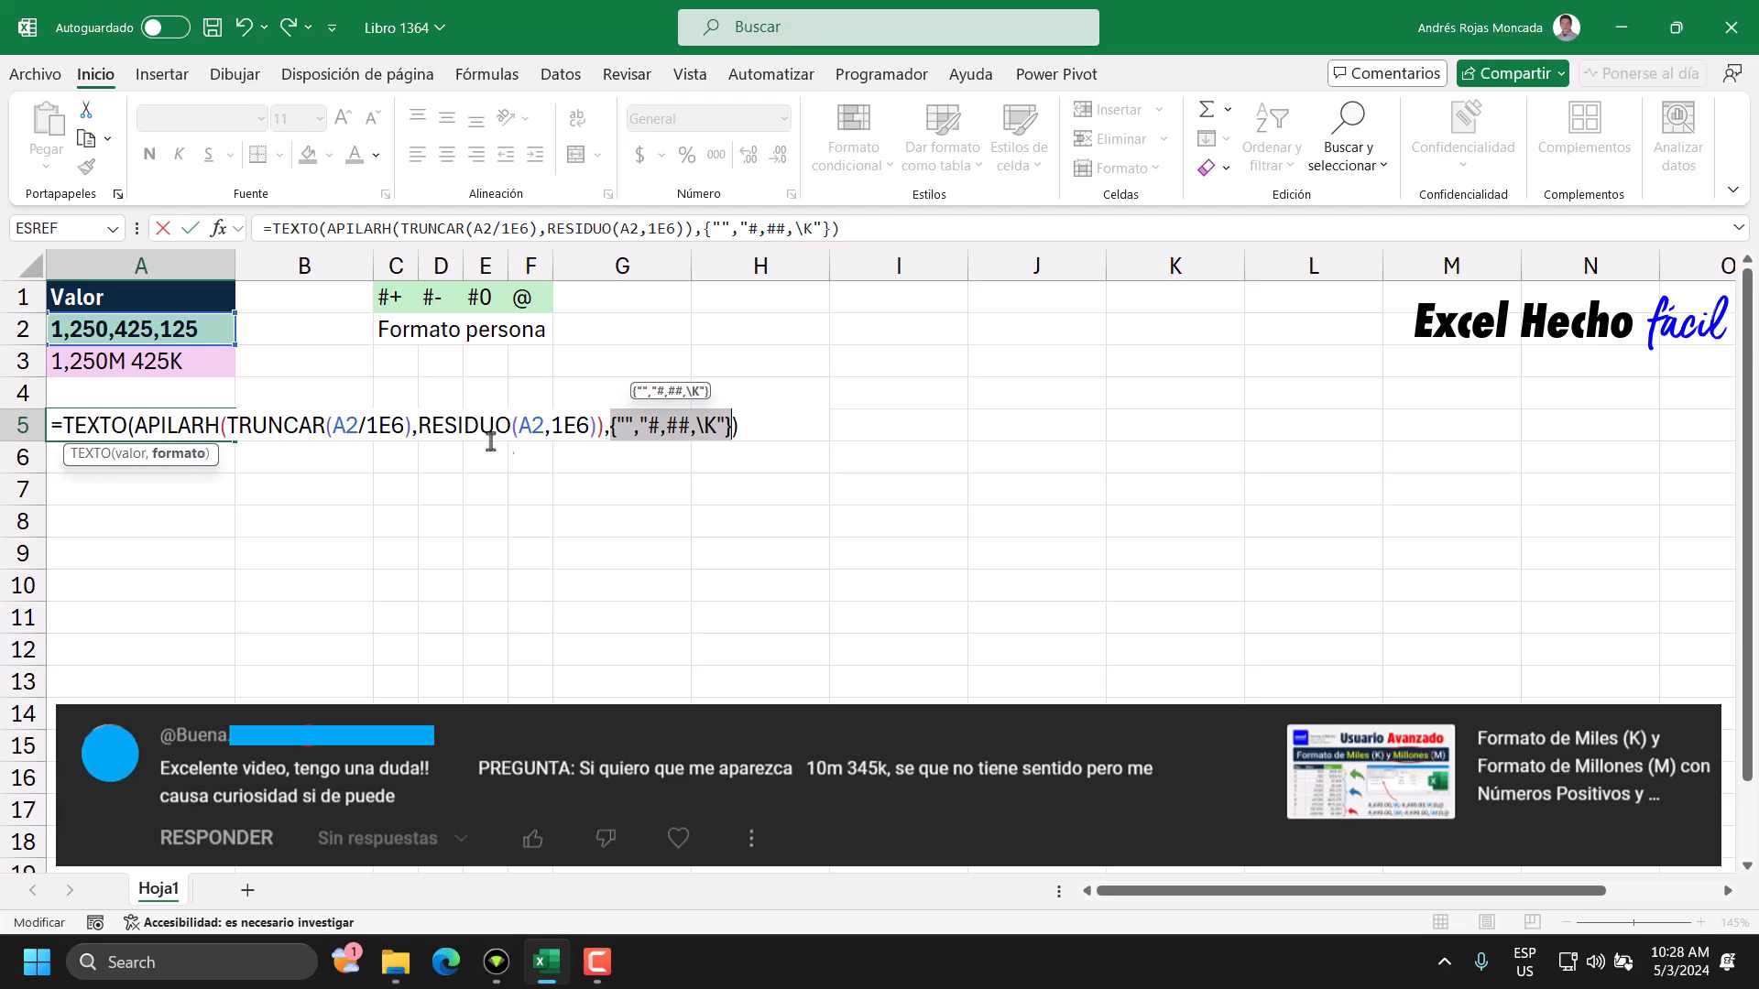
Fill the first format string with two placeholder sections separated by a semicolon, uno;dos.
click(639, 427)
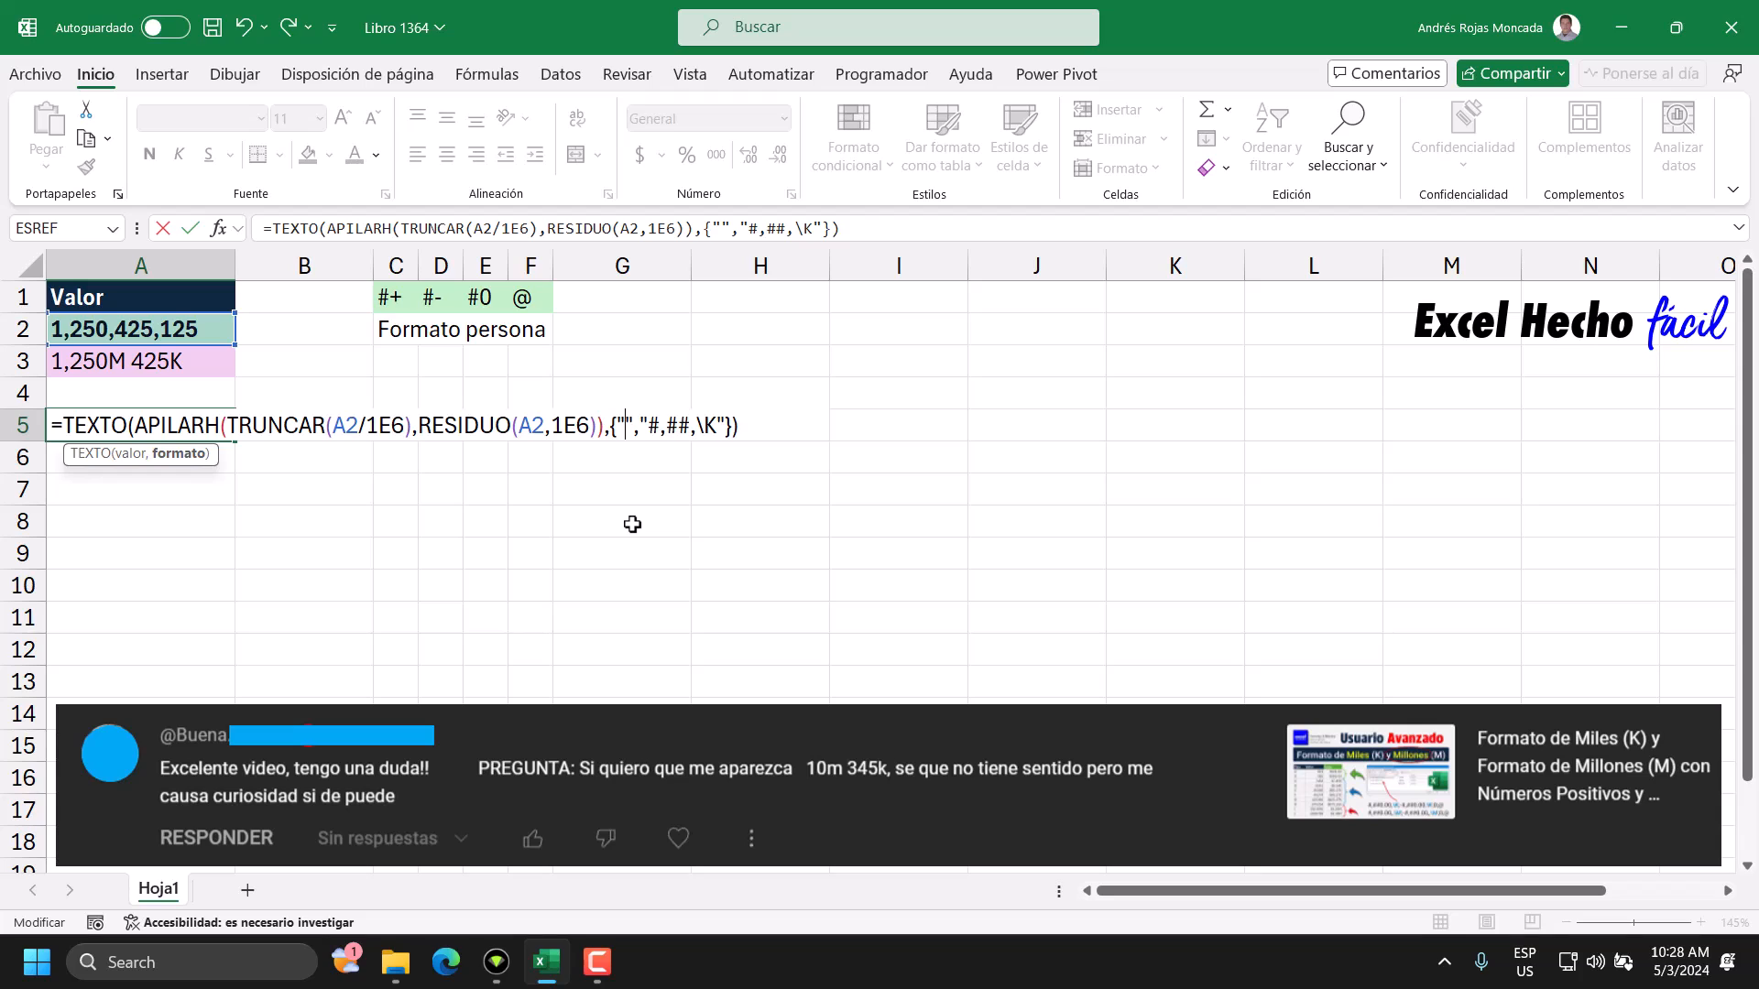
text(;)
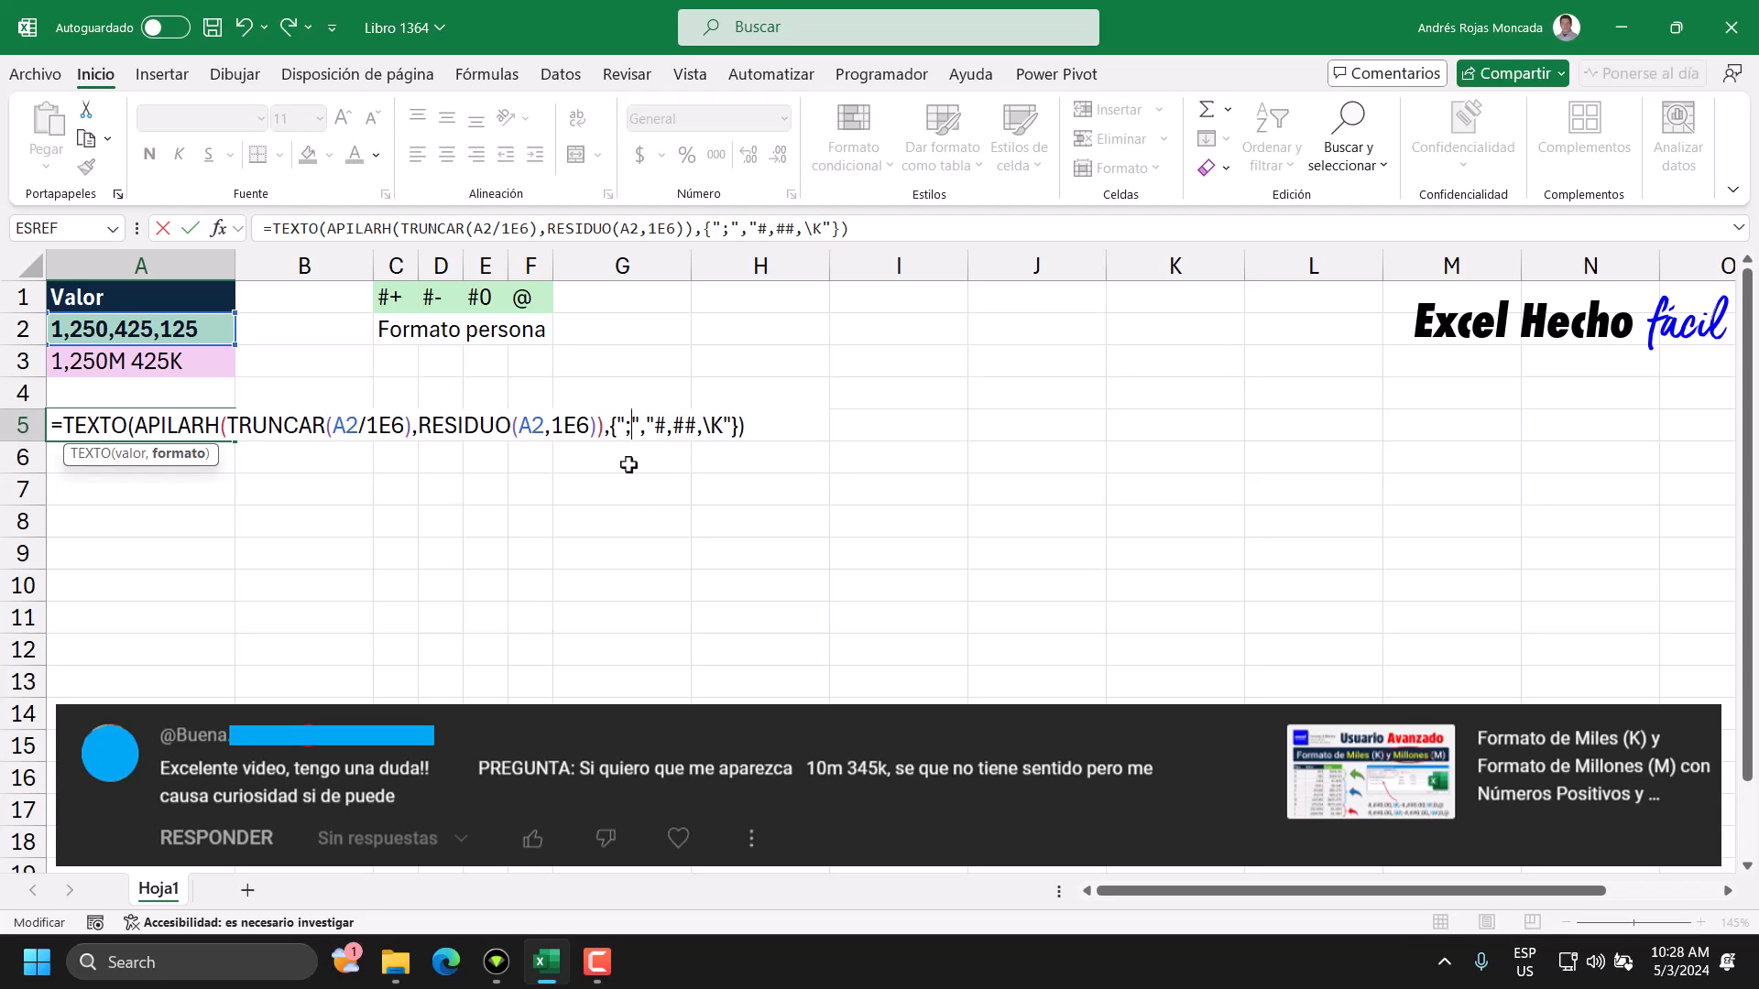
click(625, 428)
text(uno;)
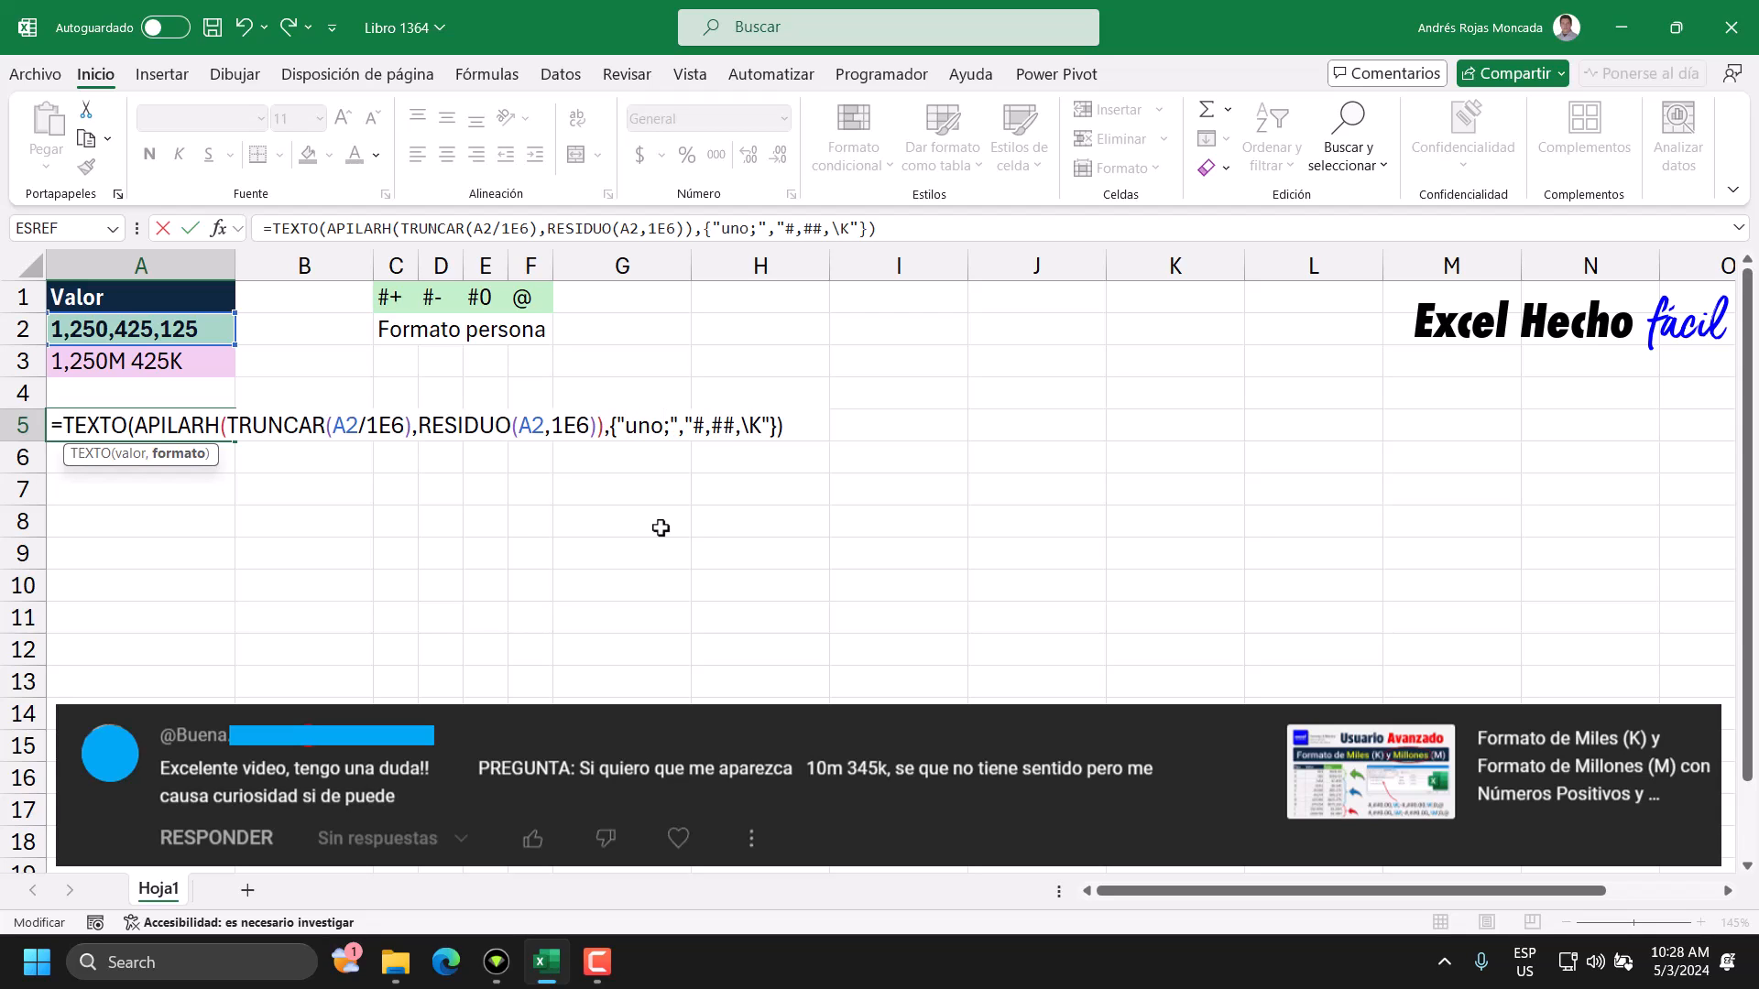
text(dos)
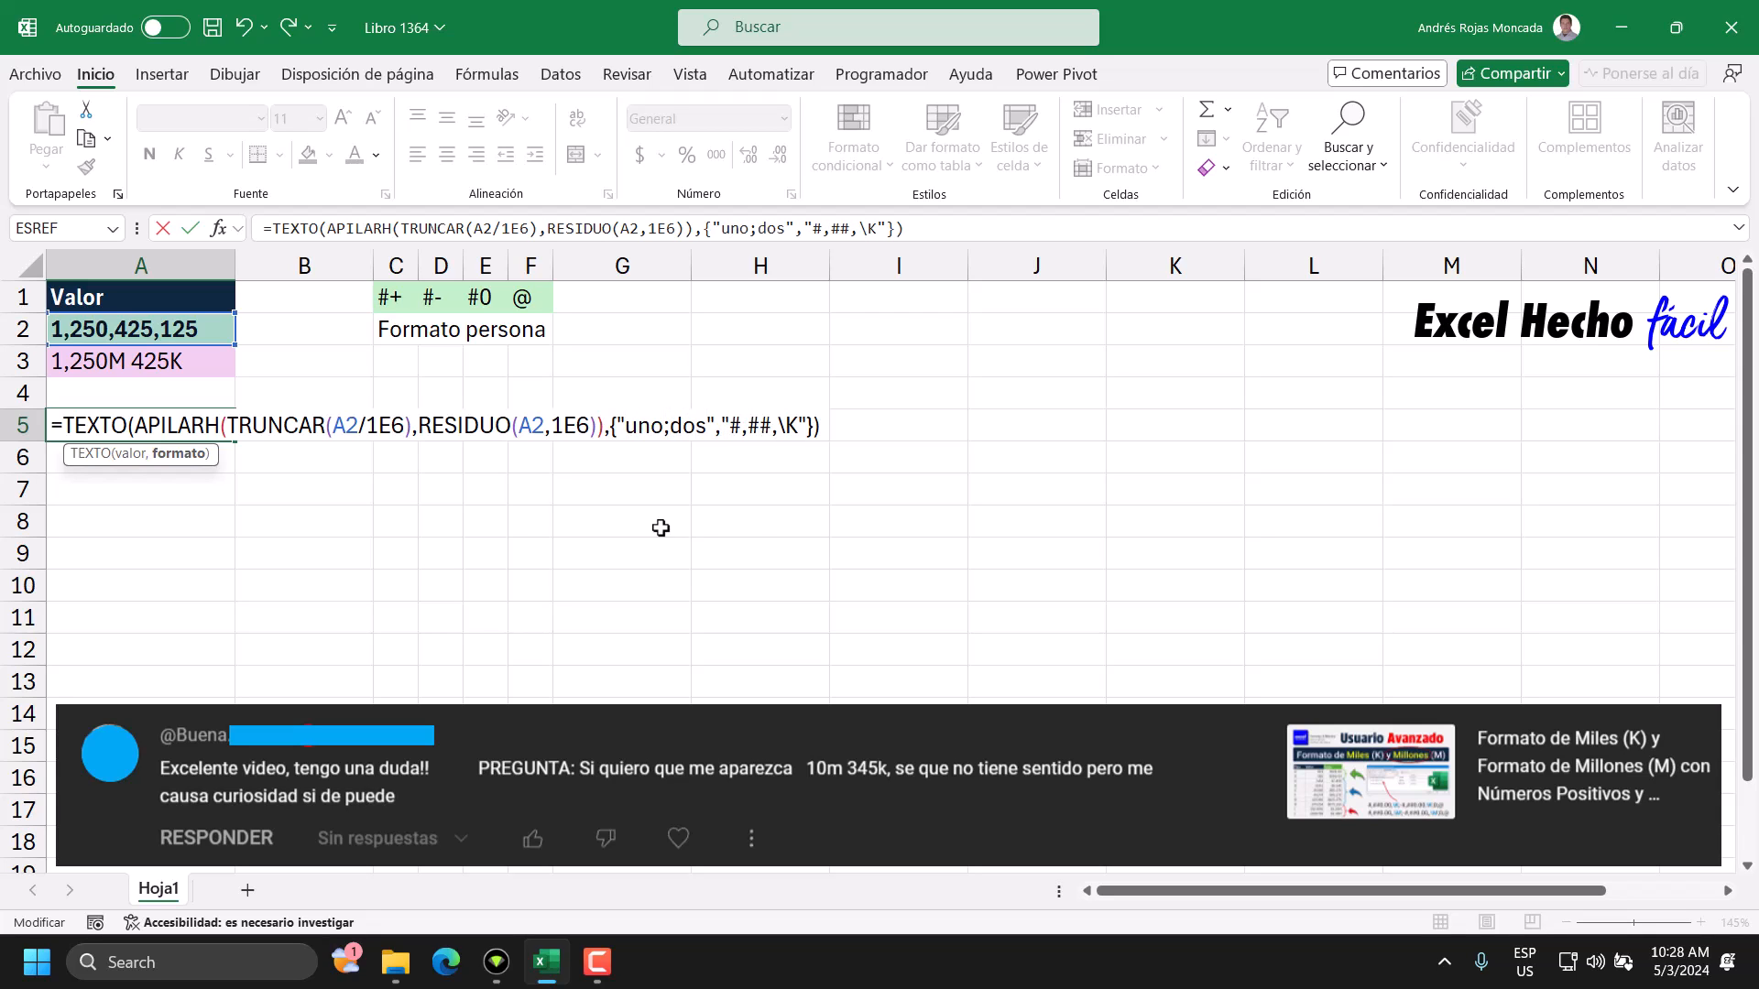
Replace the placeholder uno in the first format string with the condition [=0].
click(644, 425)
click(659, 425)
drag(659, 425, 644, 431)
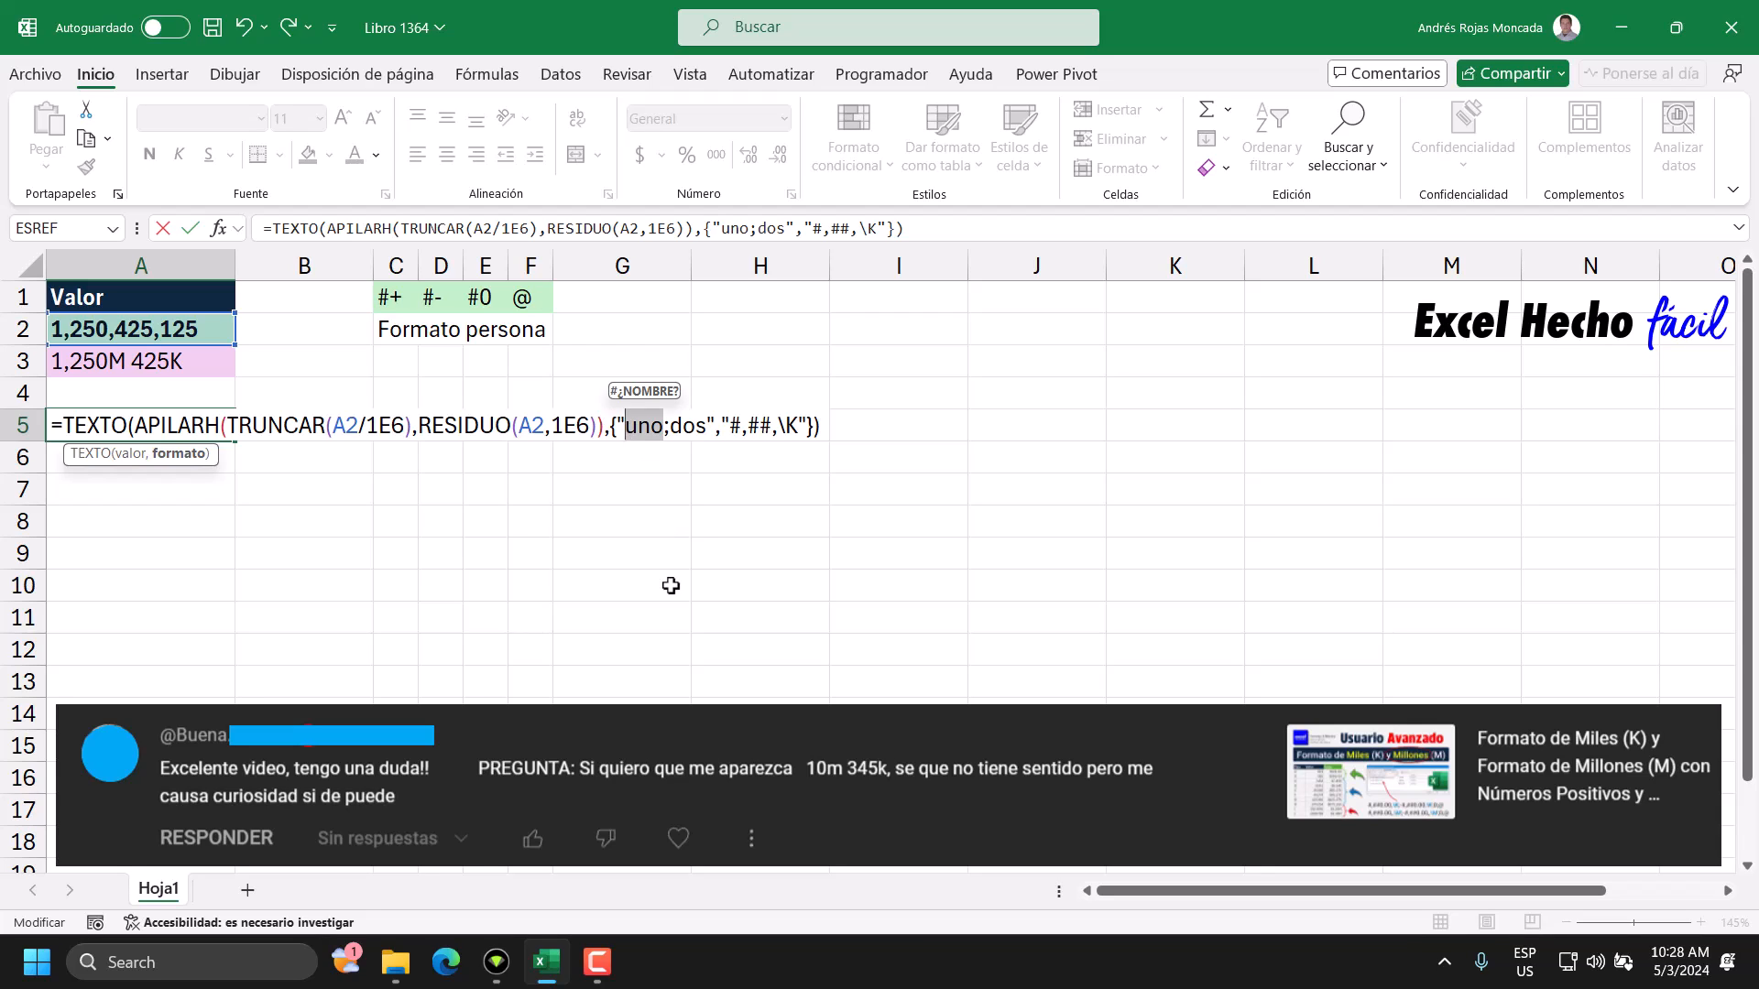
text([])
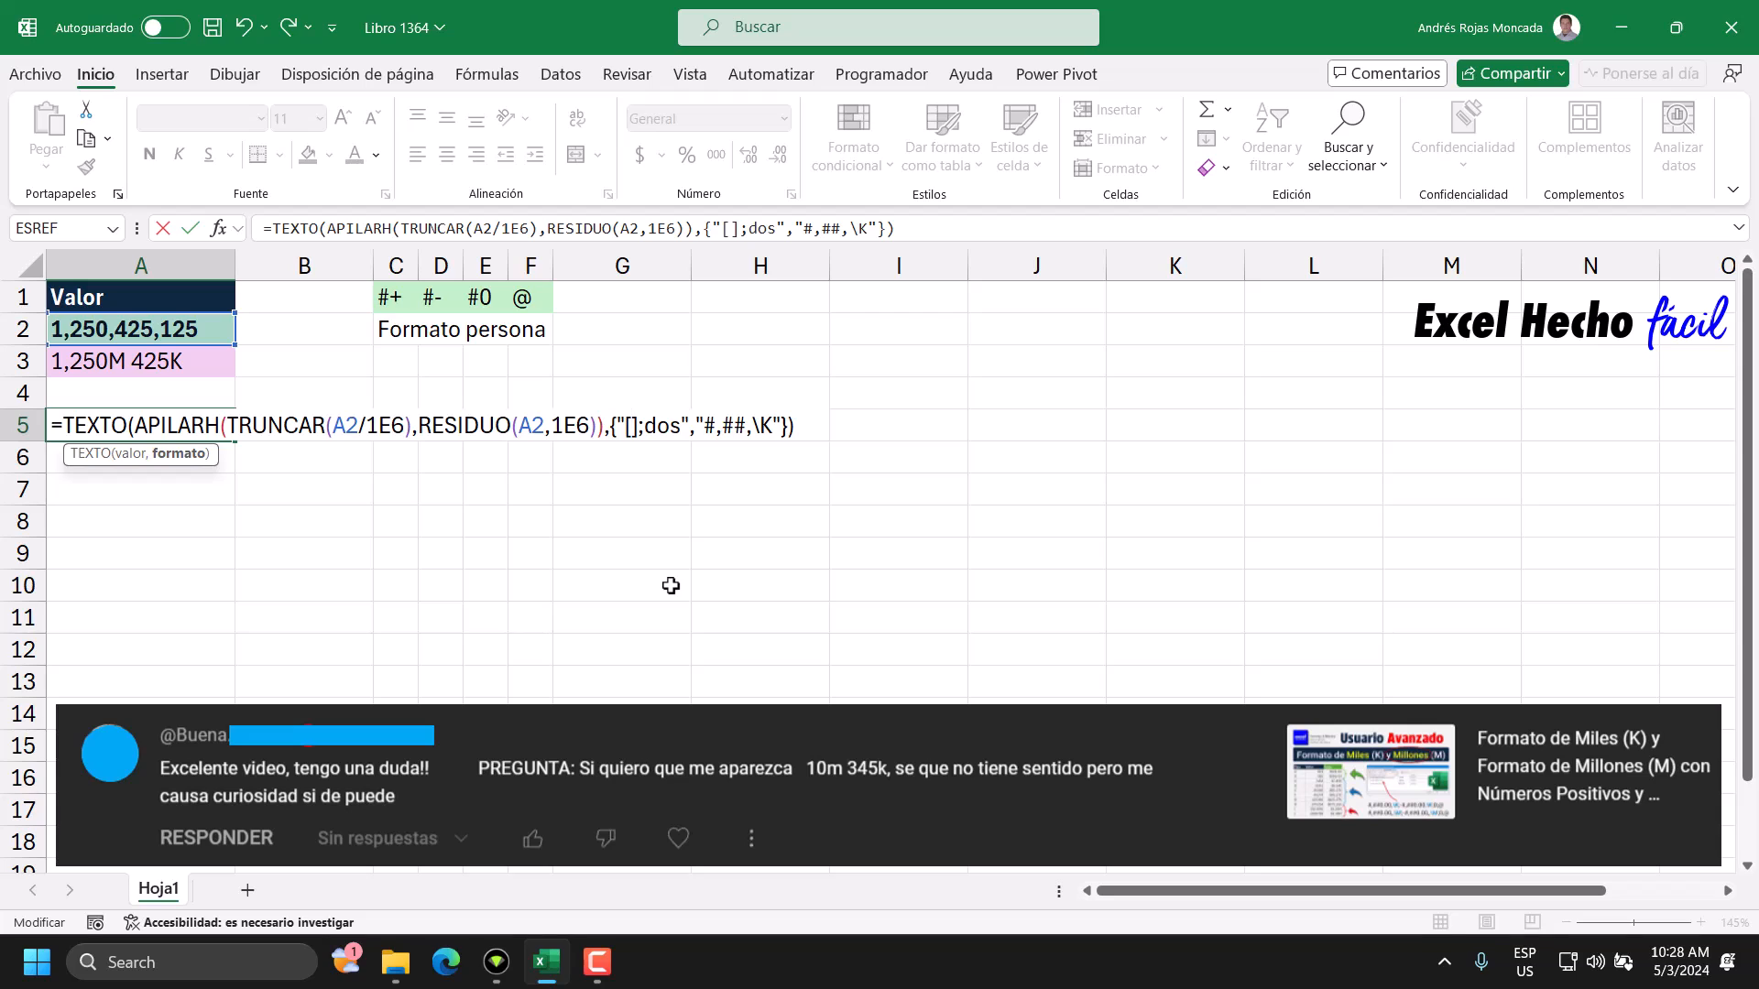
text(=)
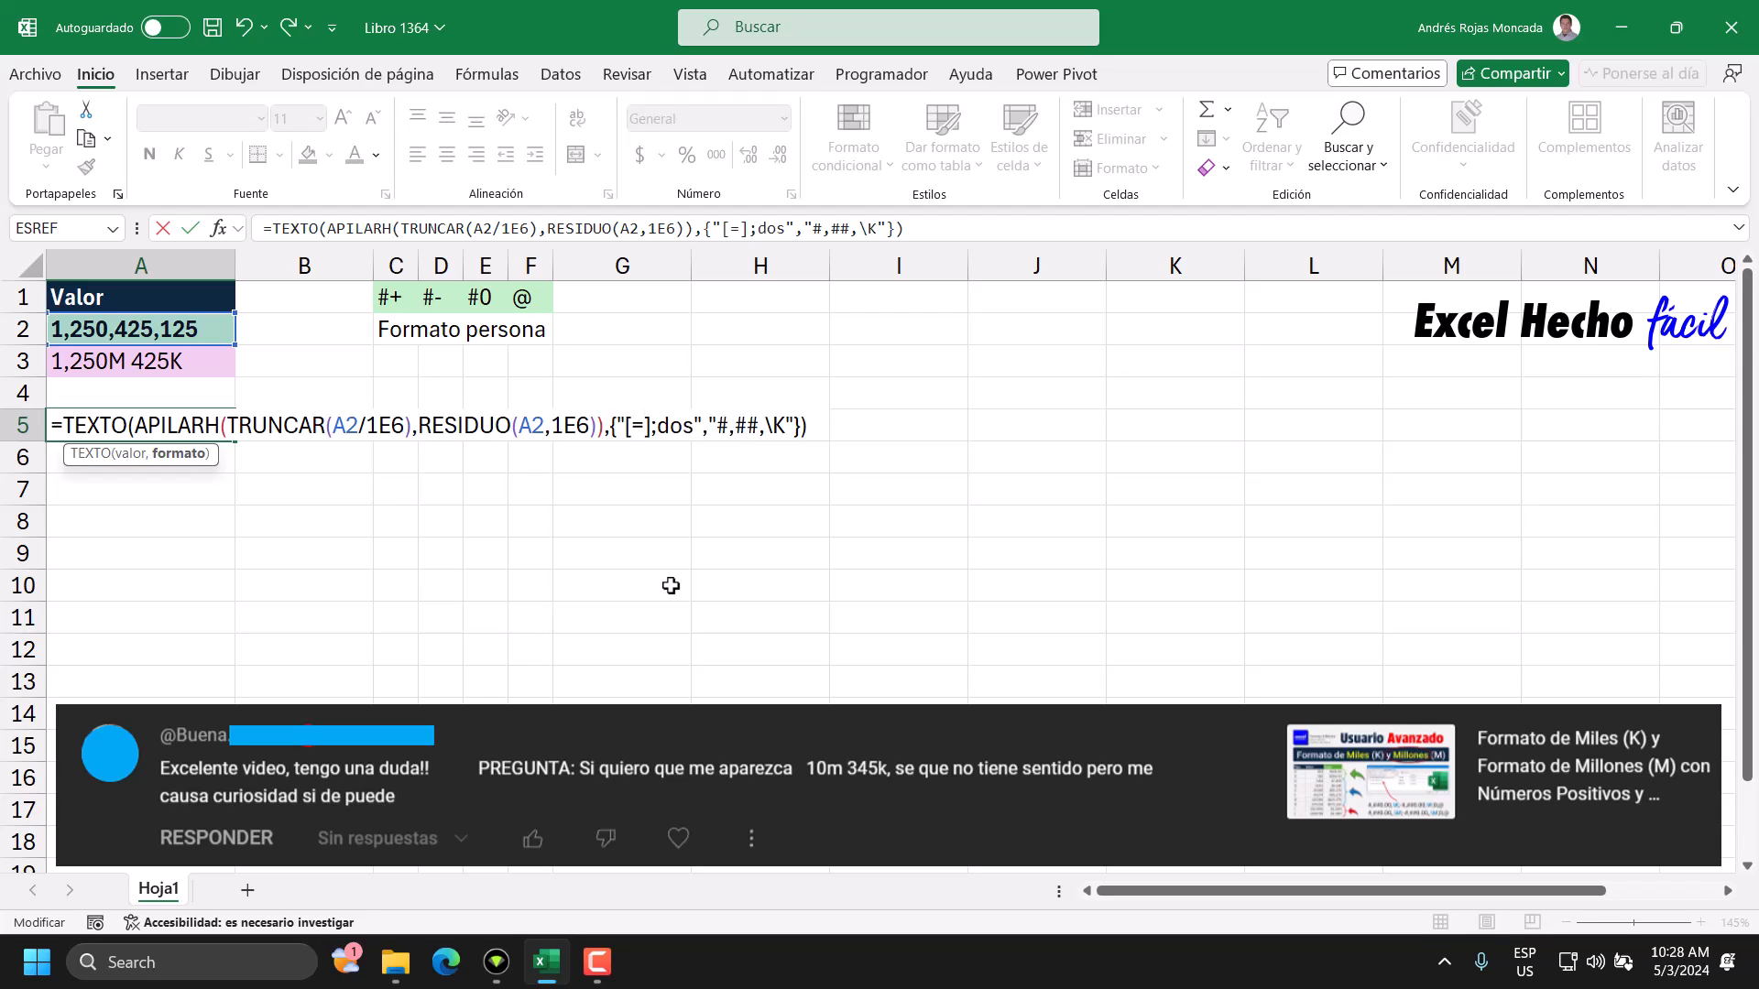
text(0)
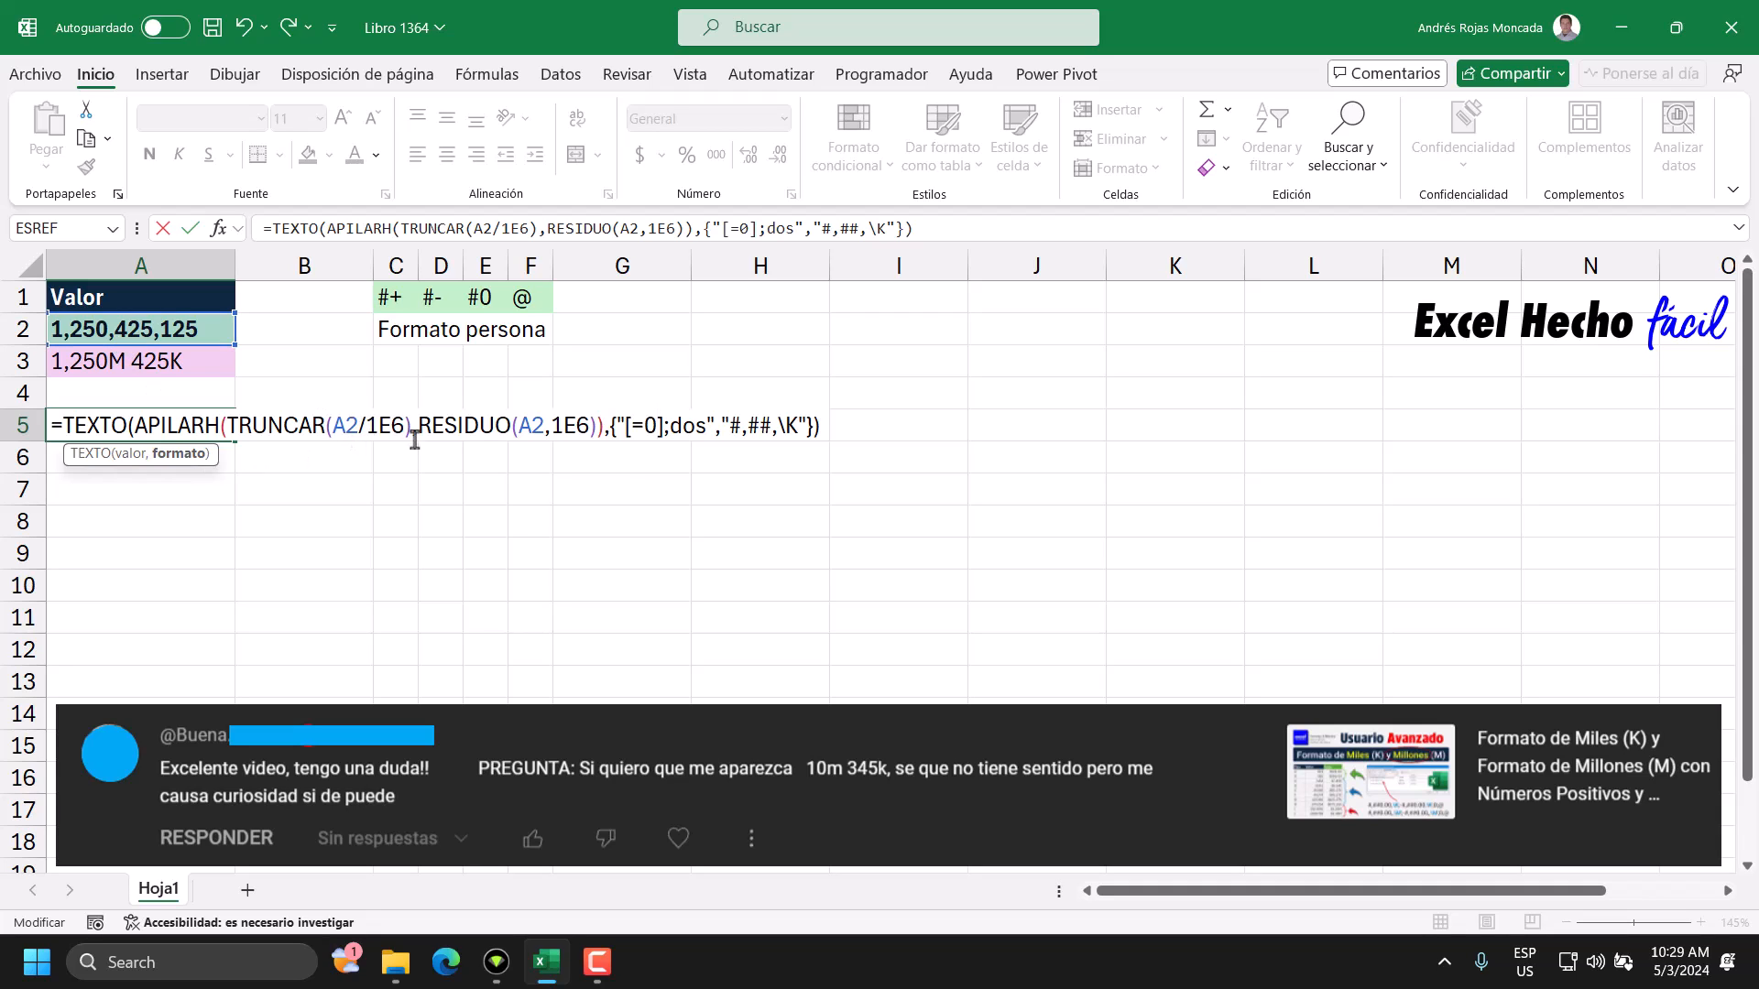
Insert four double quotes after the [=0] condition, before the semicolon, to return empty text for zero.
click(661, 425)
text("")
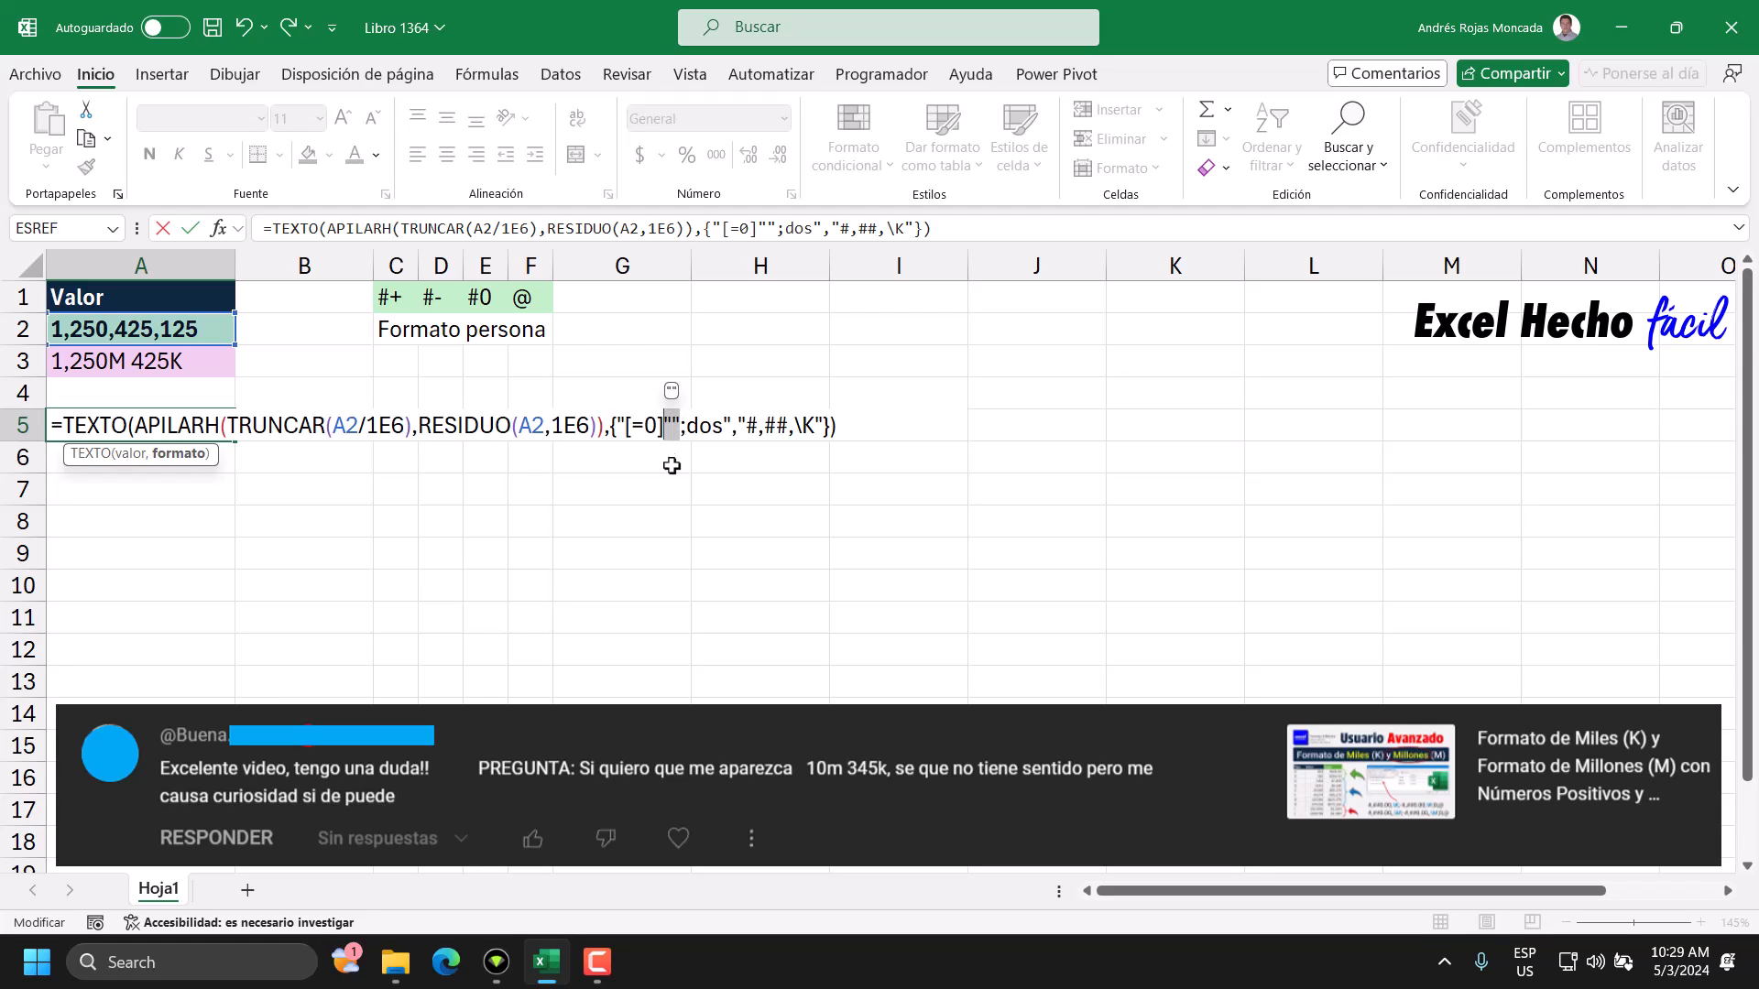
click(725, 426)
click(623, 427)
text(")
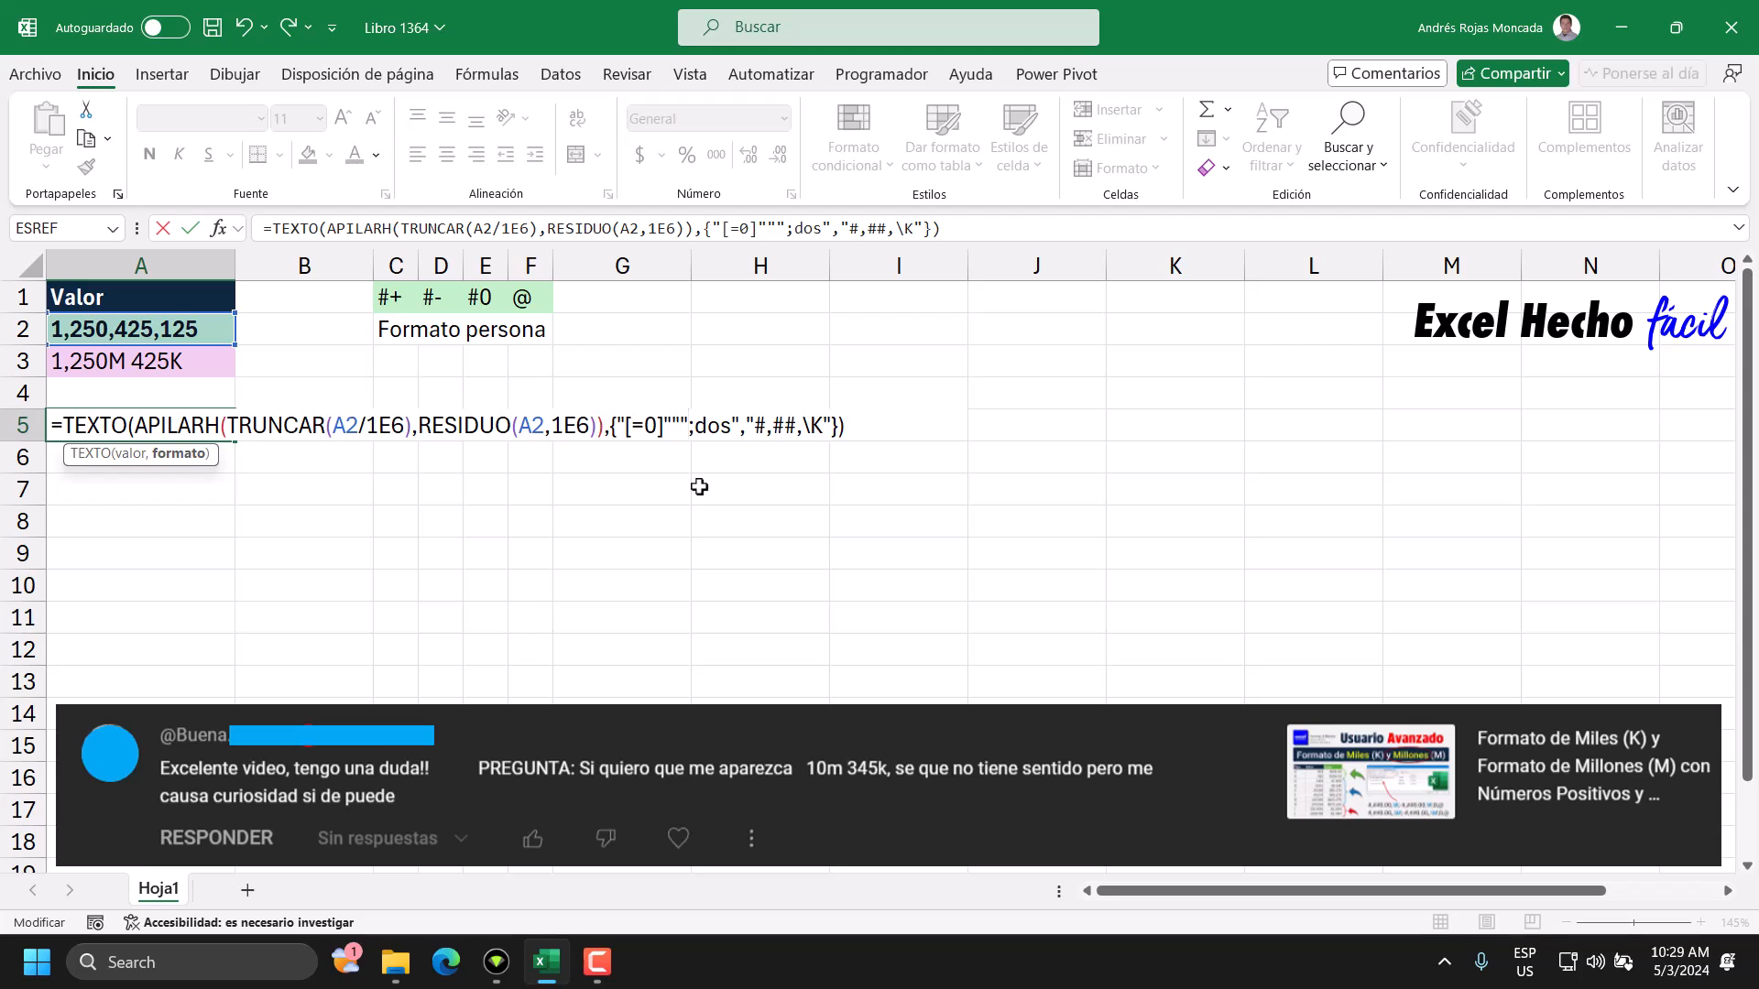
text(")
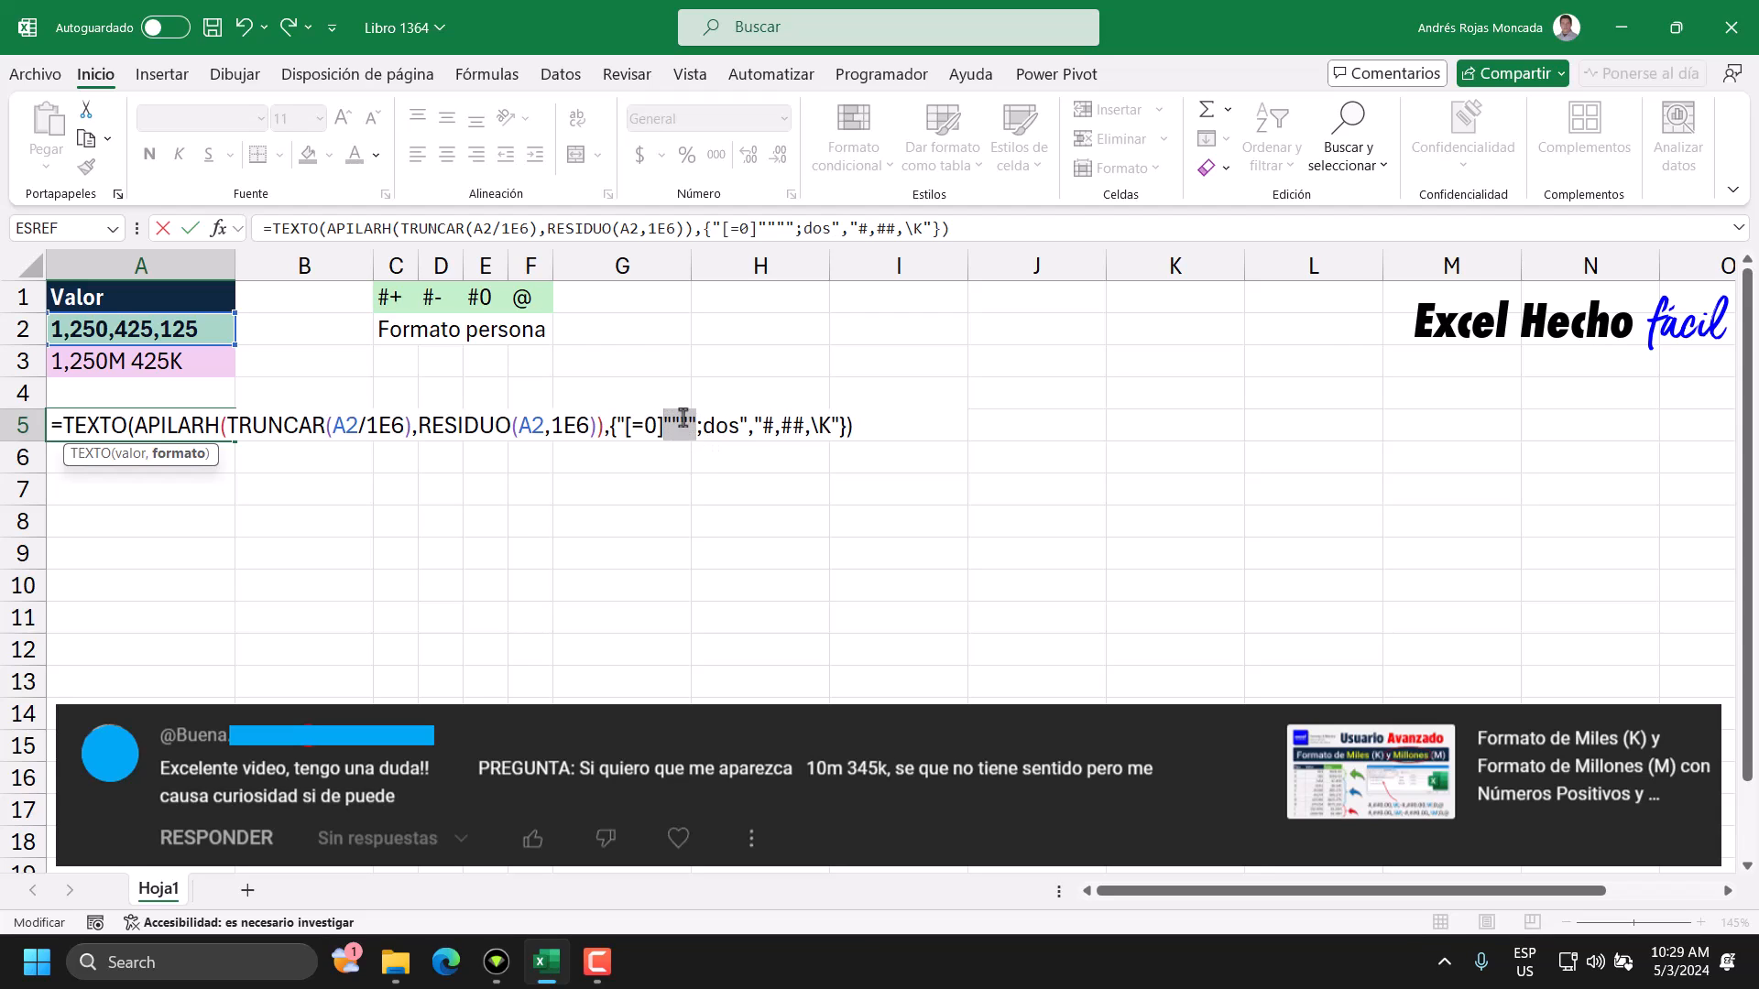
Replace the placeholder dos in the first format string with the millions format #,##\M.
drag(714, 430, 704, 431)
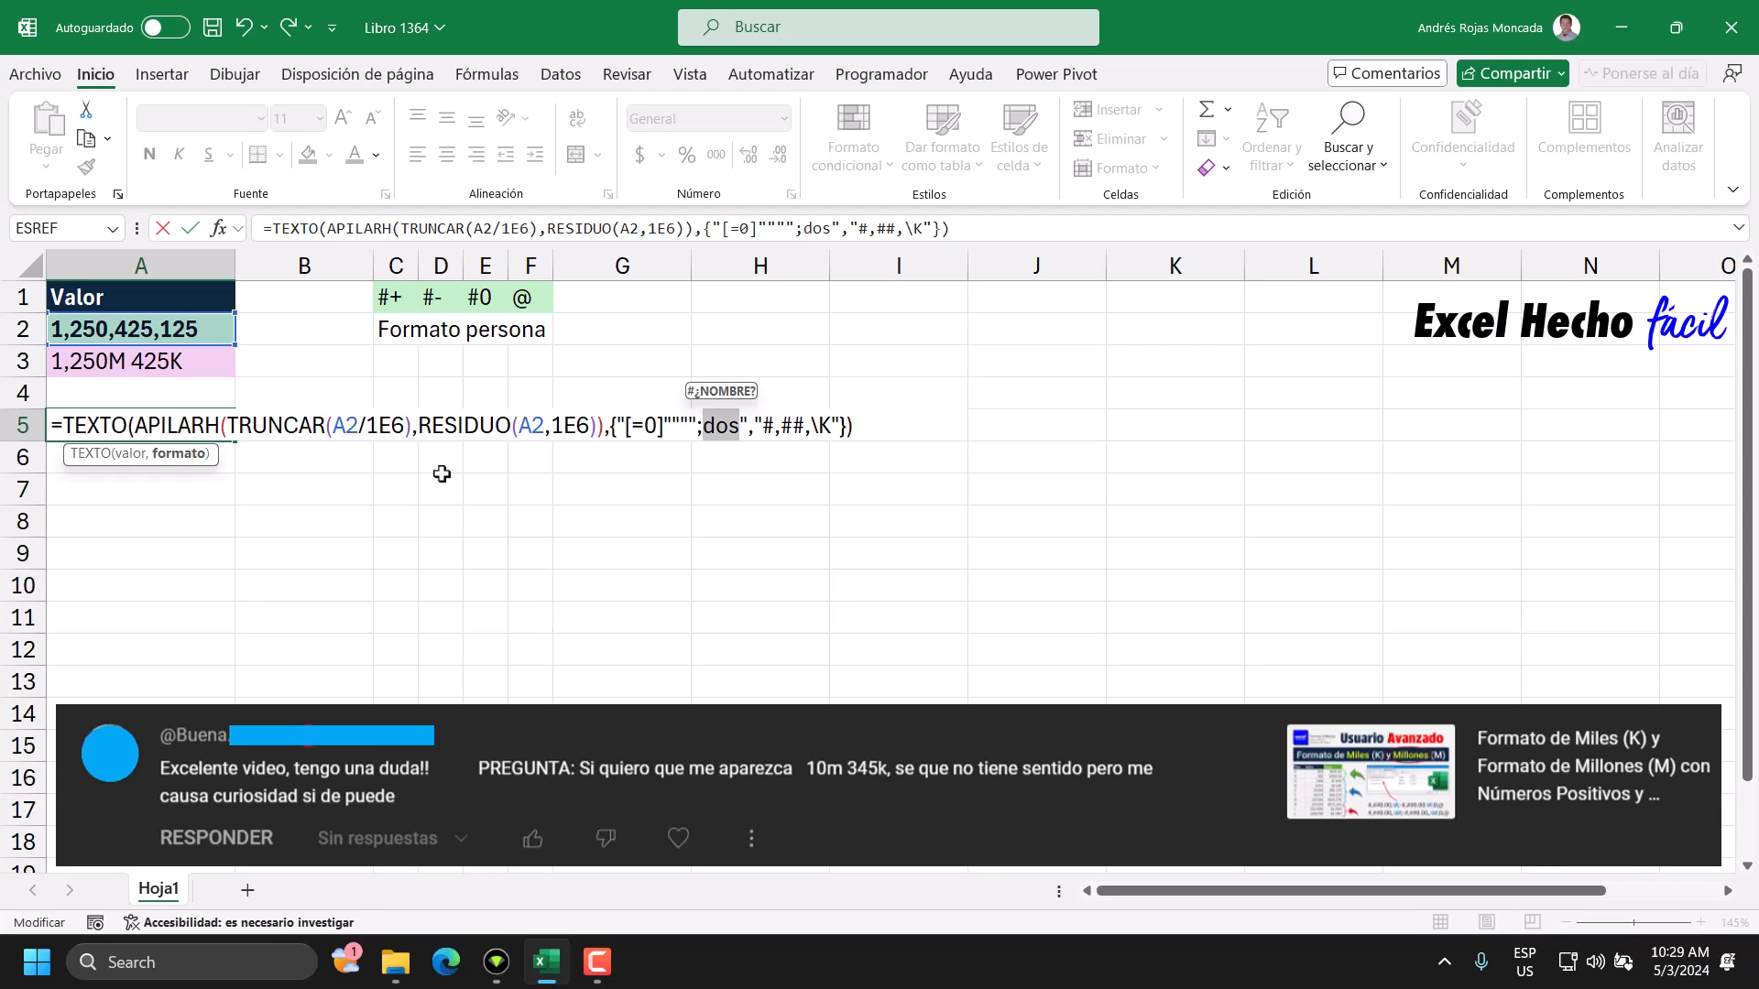
click(804, 427)
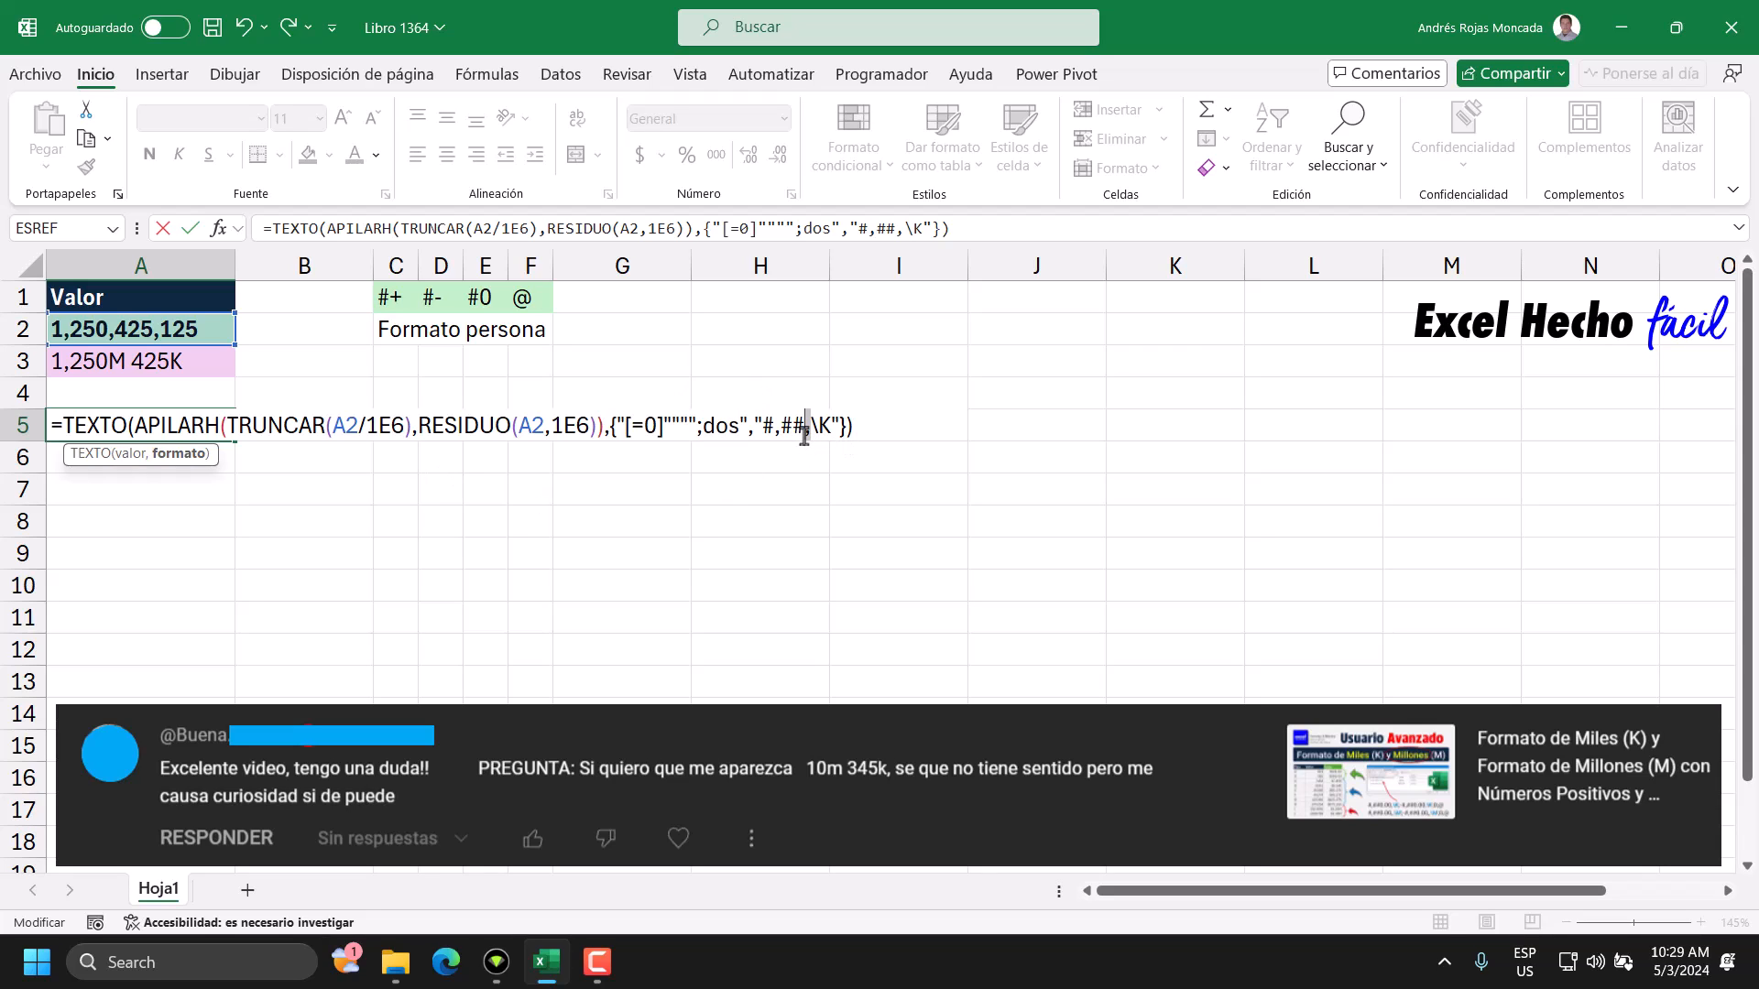
drag(740, 427, 703, 427)
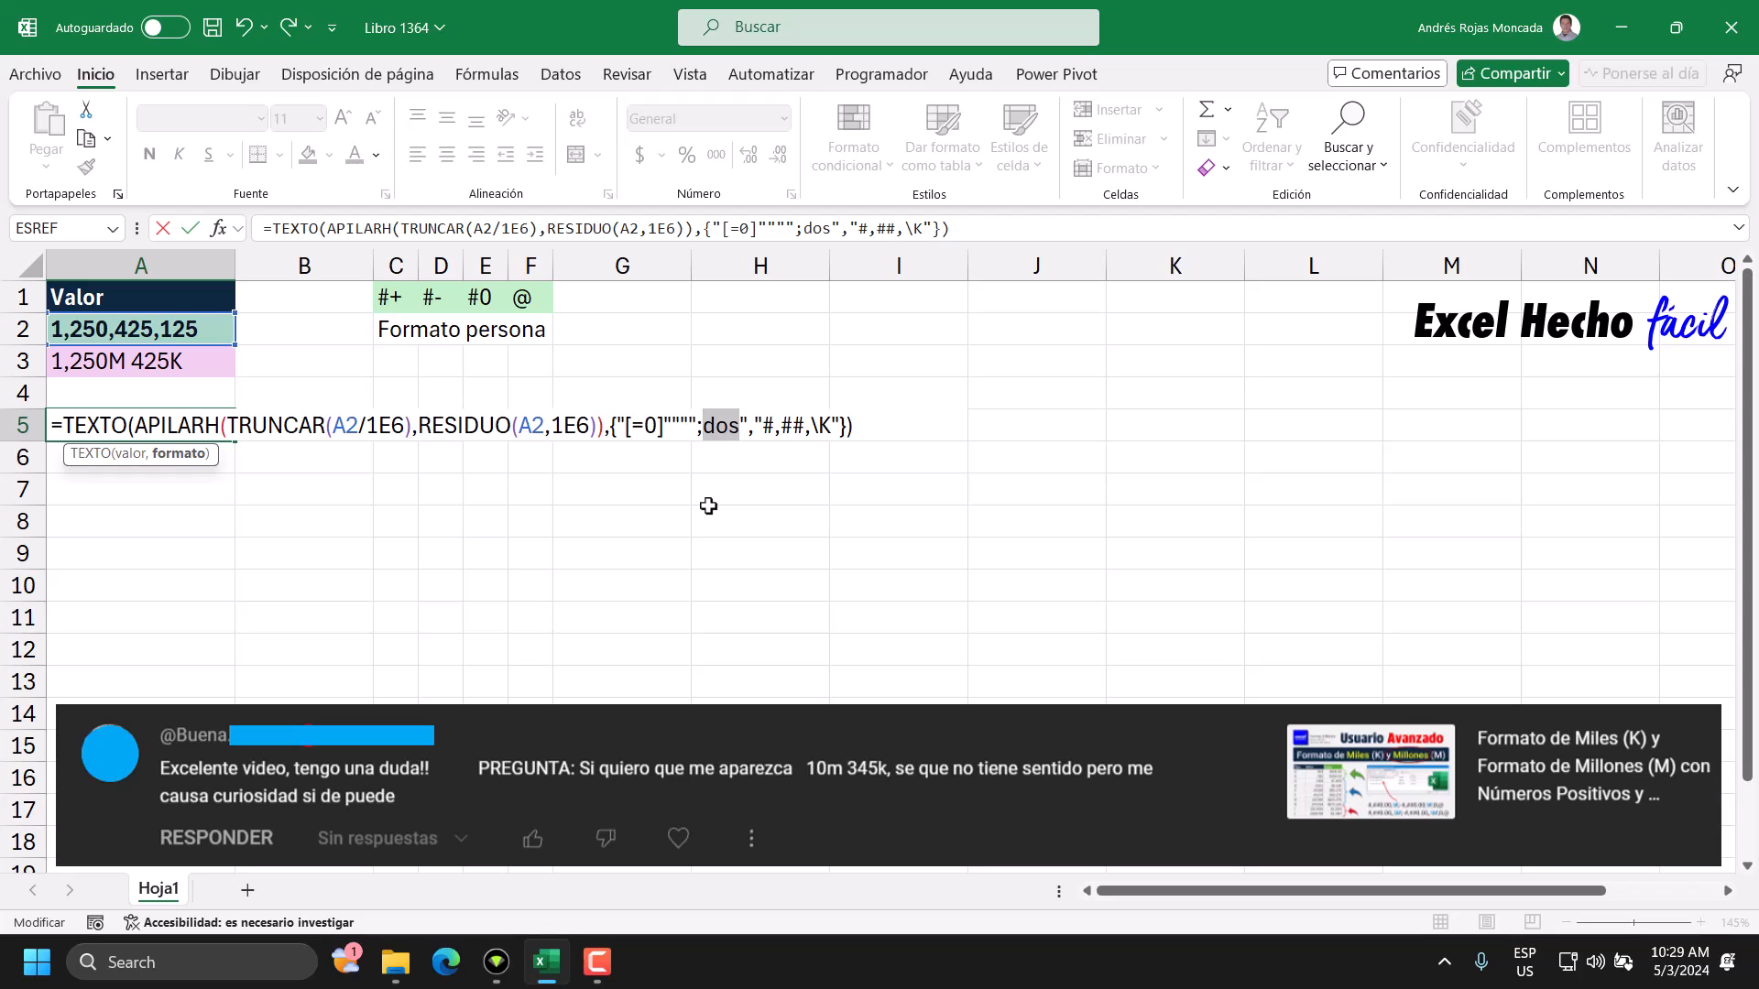
text(#)
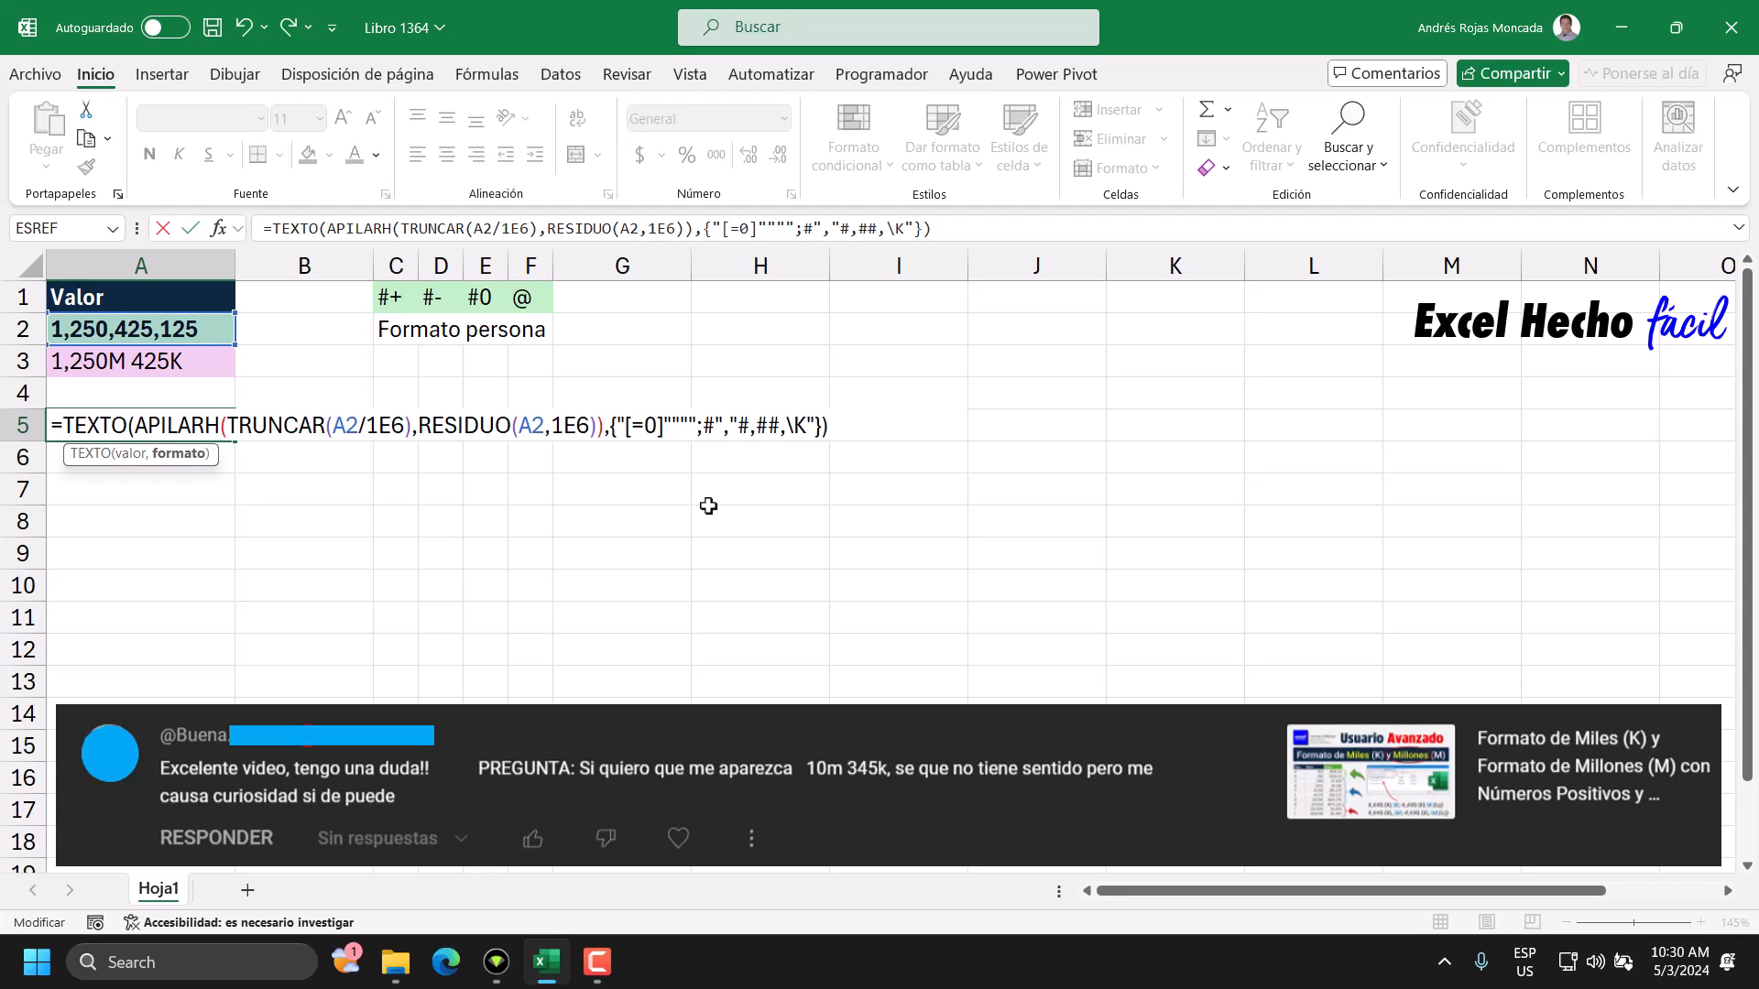
text(,)
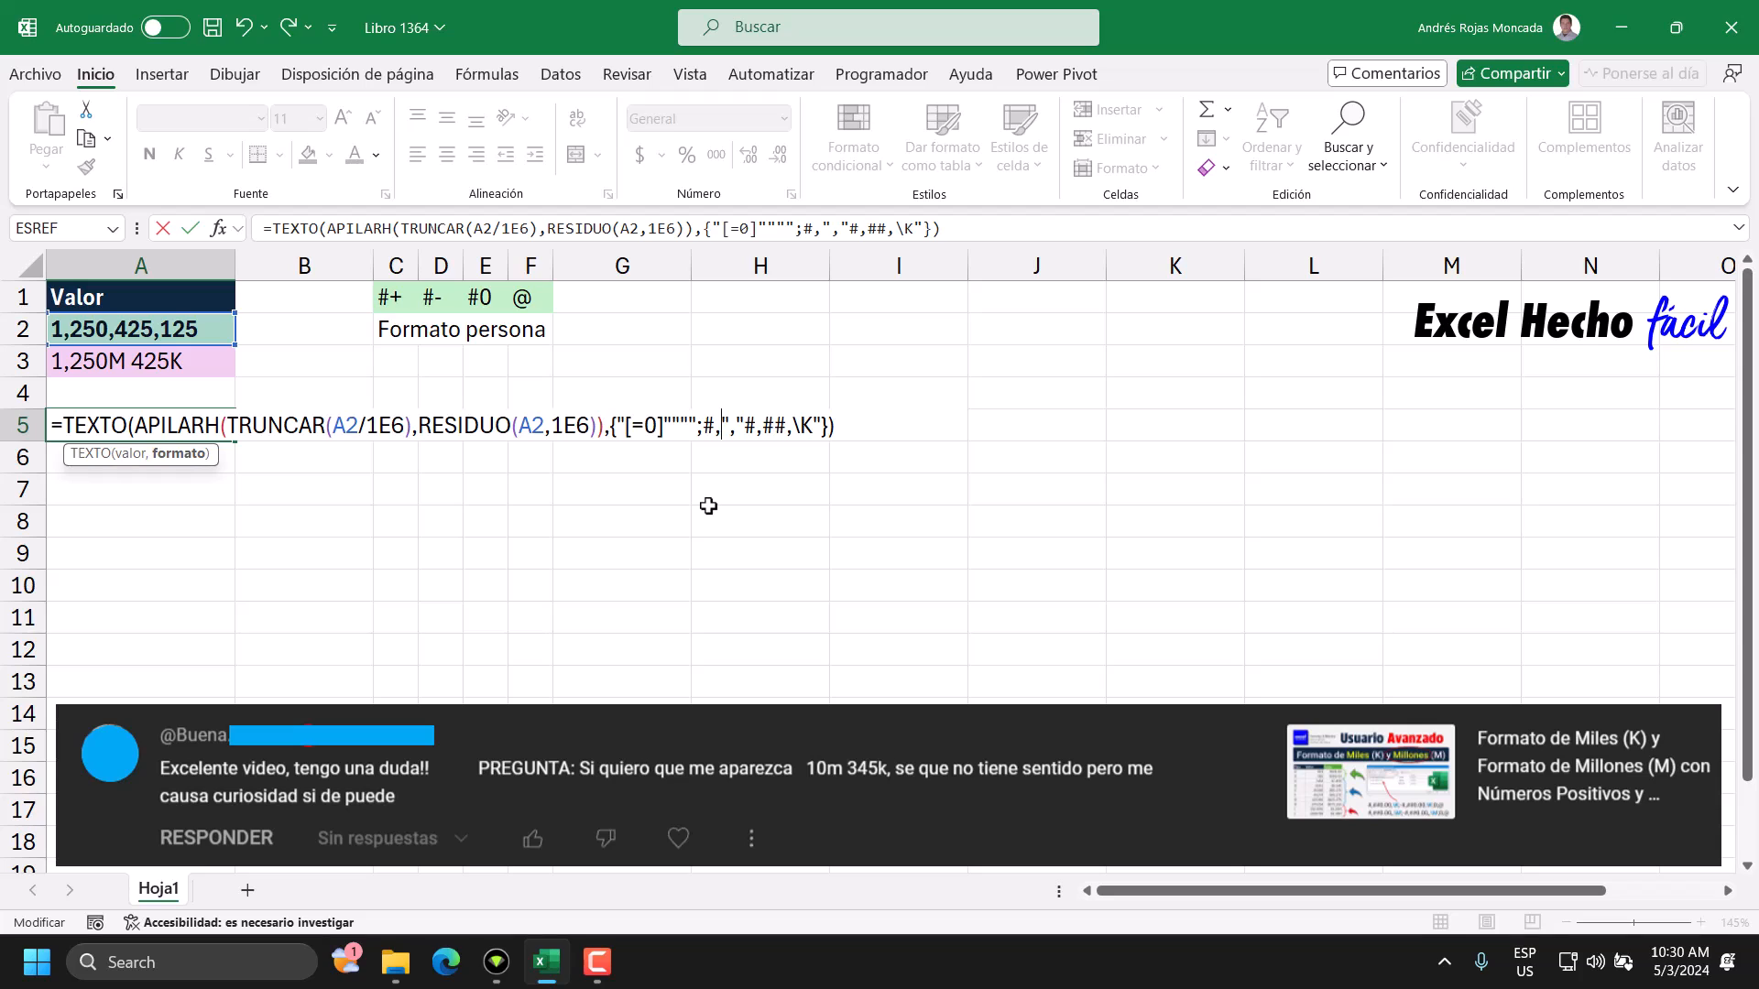
text(##)
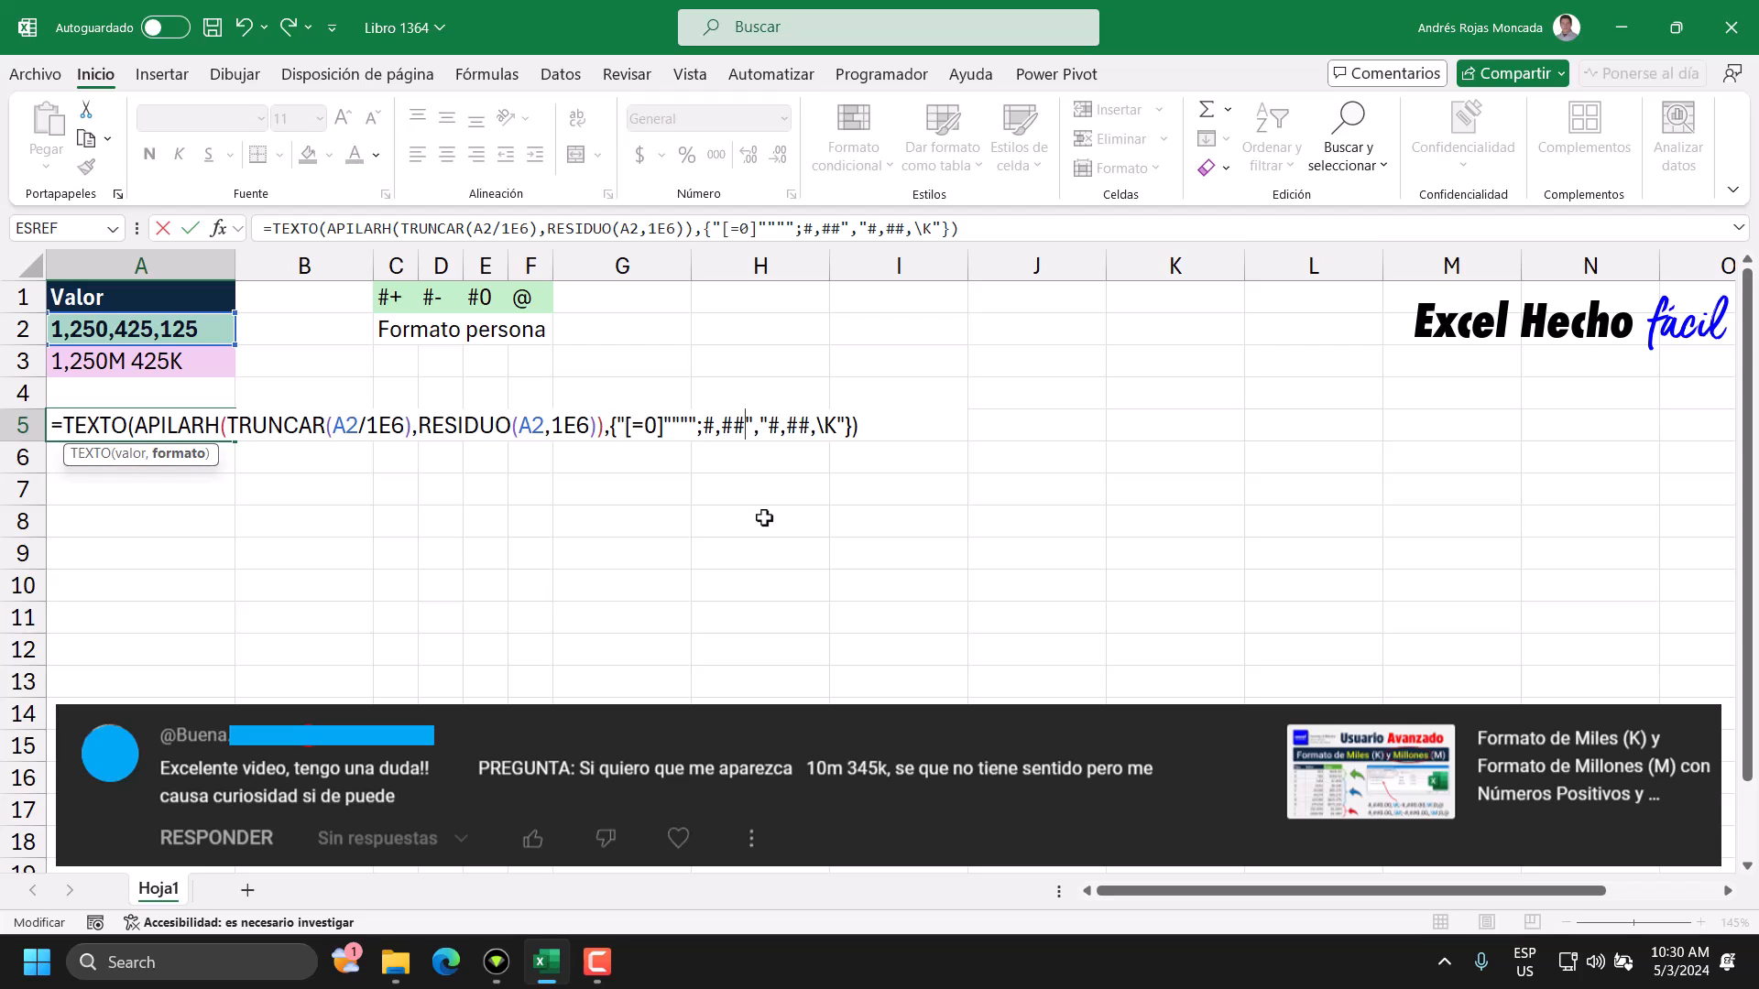
text(\)
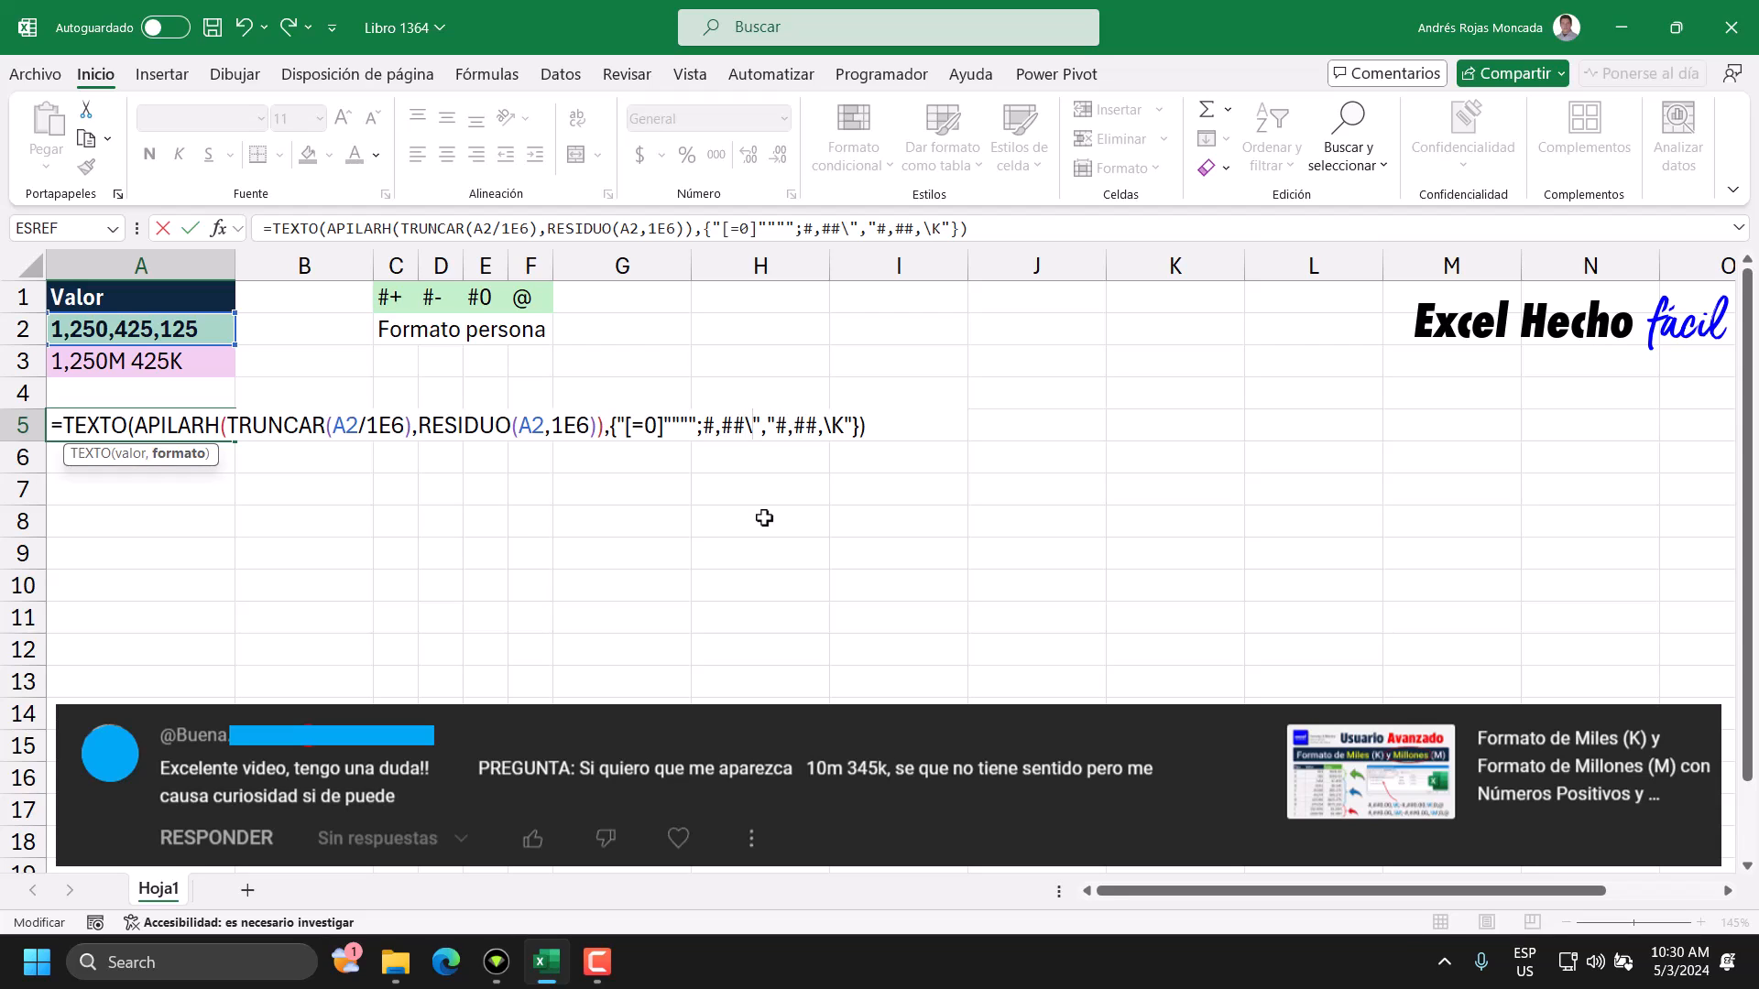
text(M)
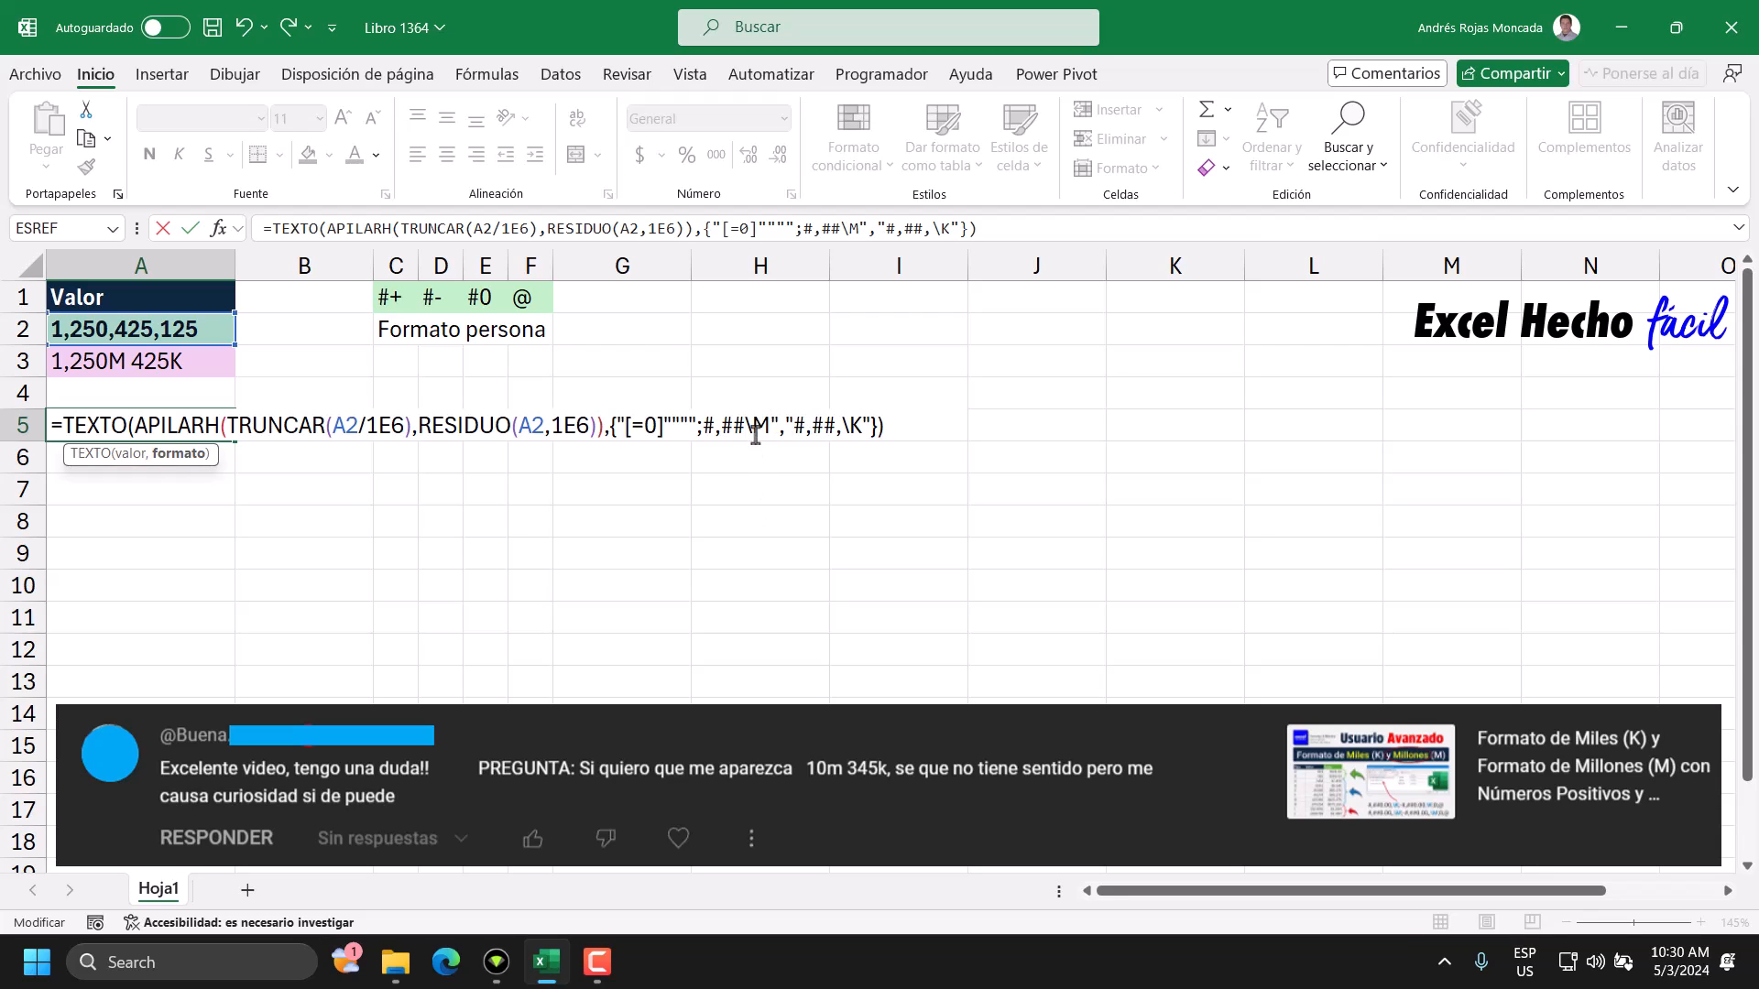
drag(771, 423, 753, 424)
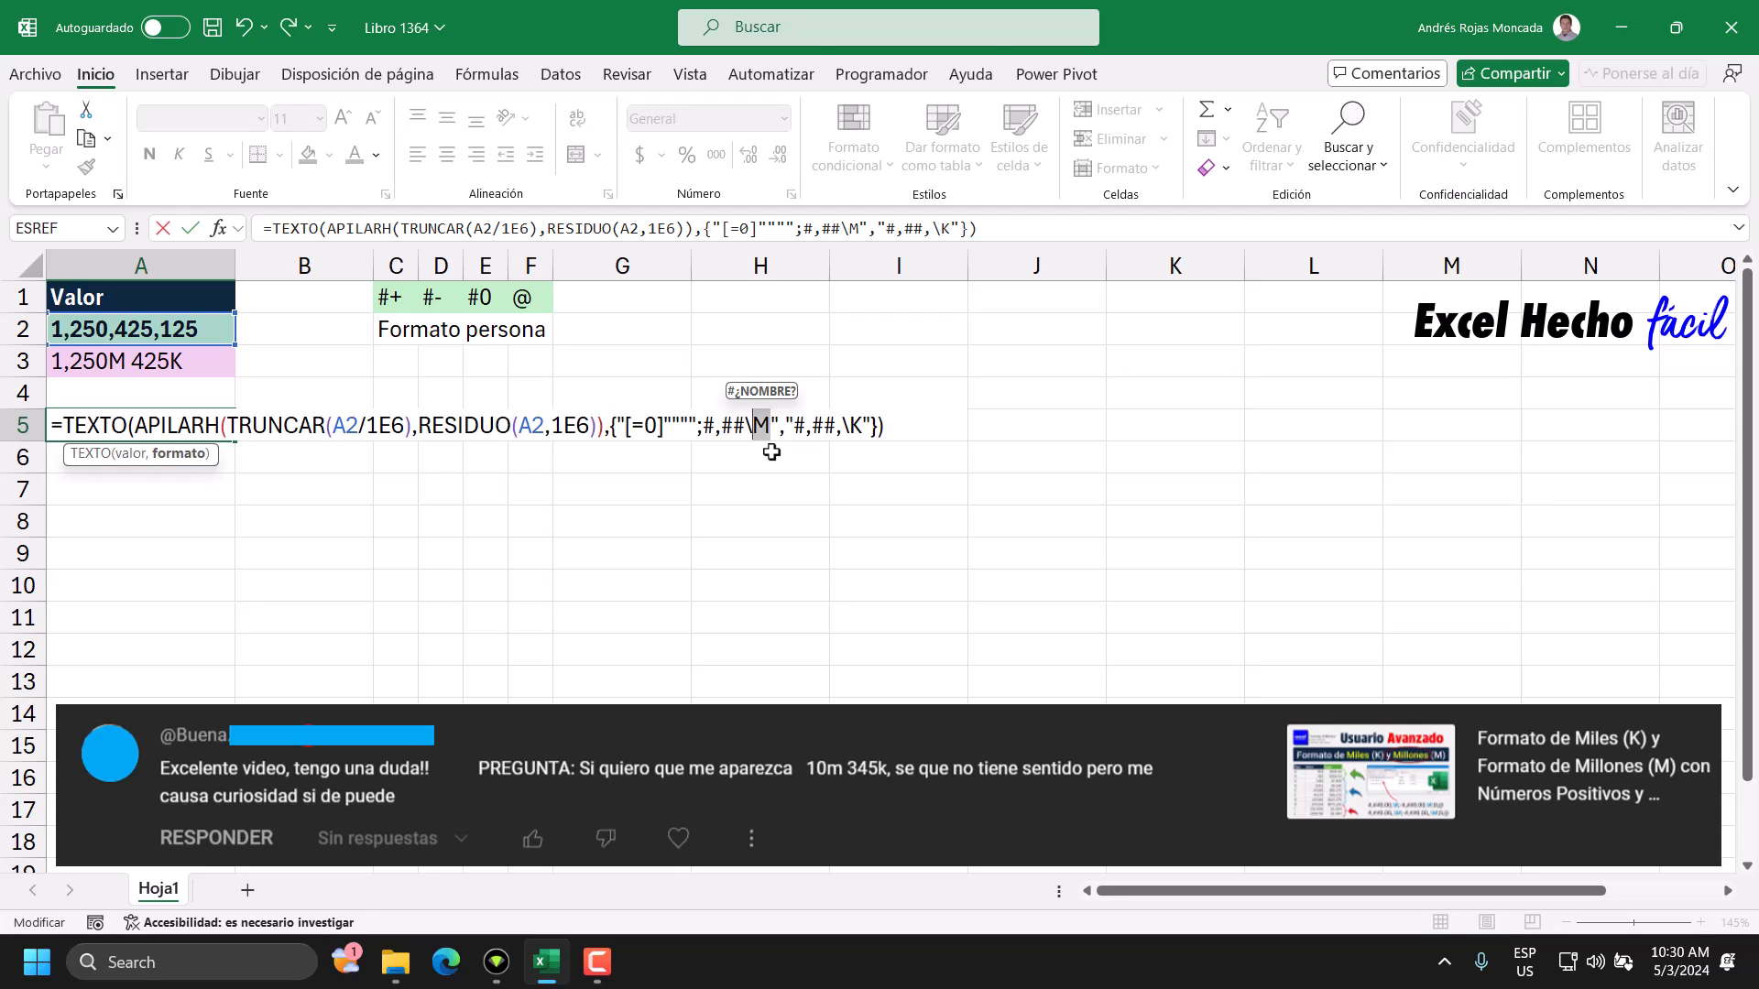
Evaluate the whole TEXTO expression in place to check its result, and restore the formula.
drag(907, 427, 71, 420)
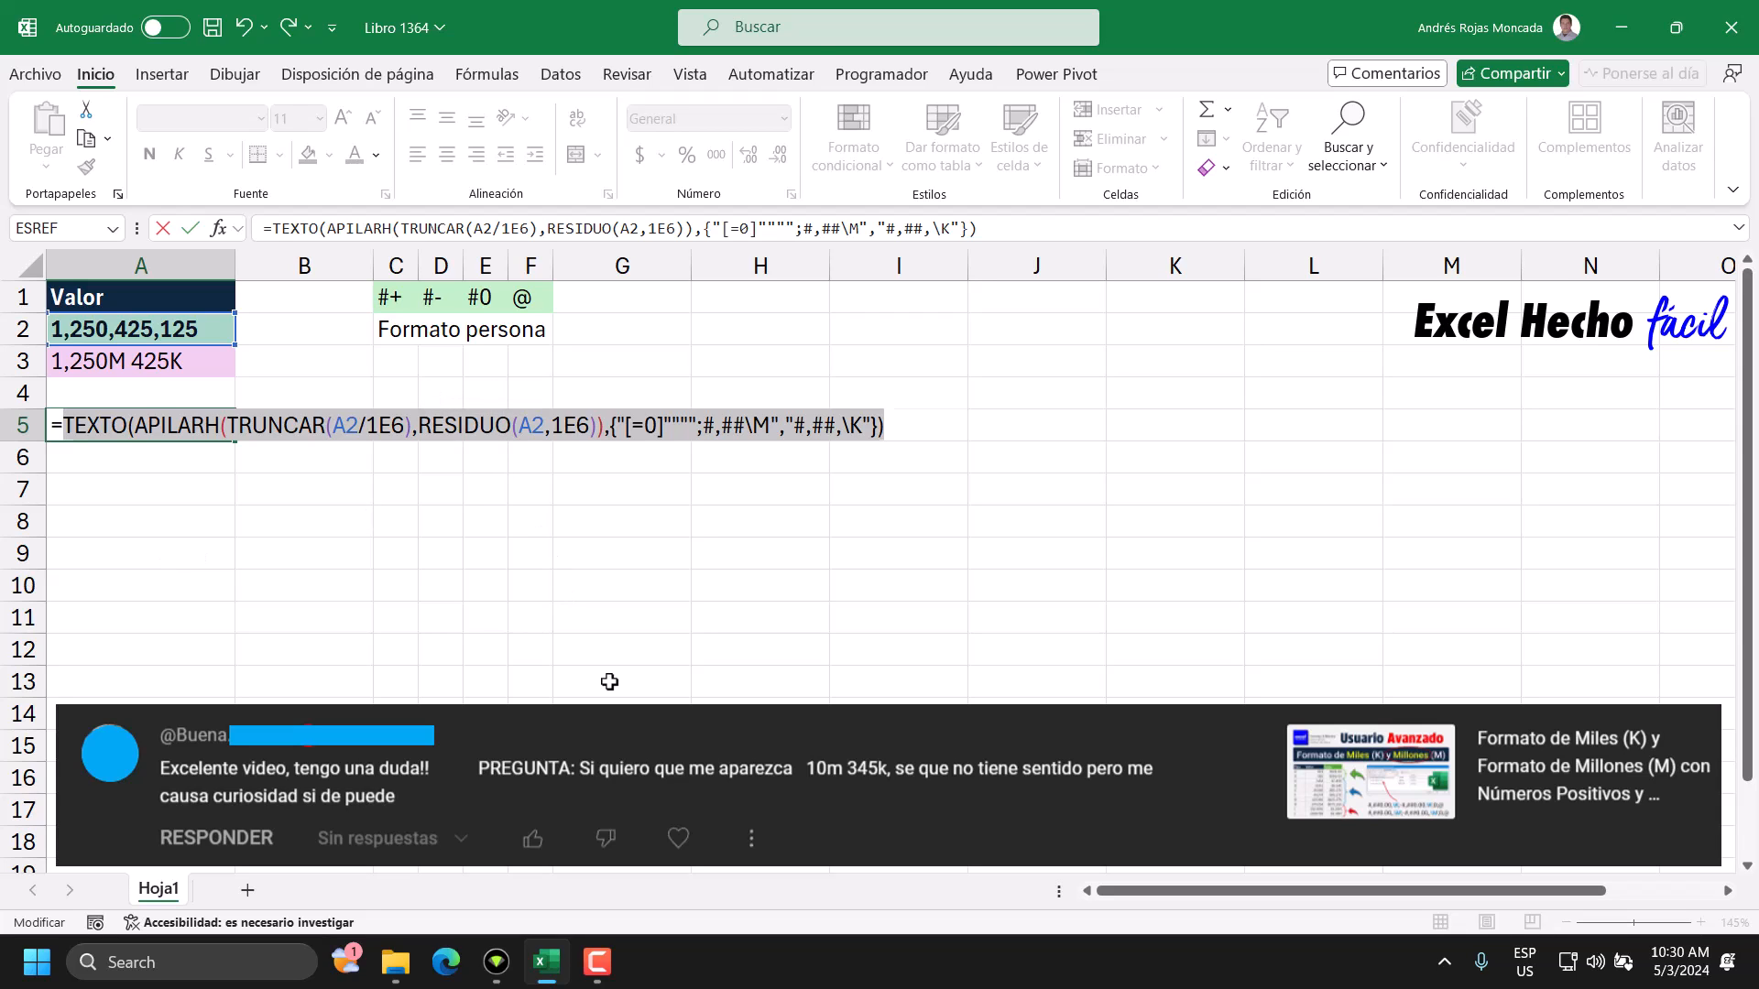
key(F9)
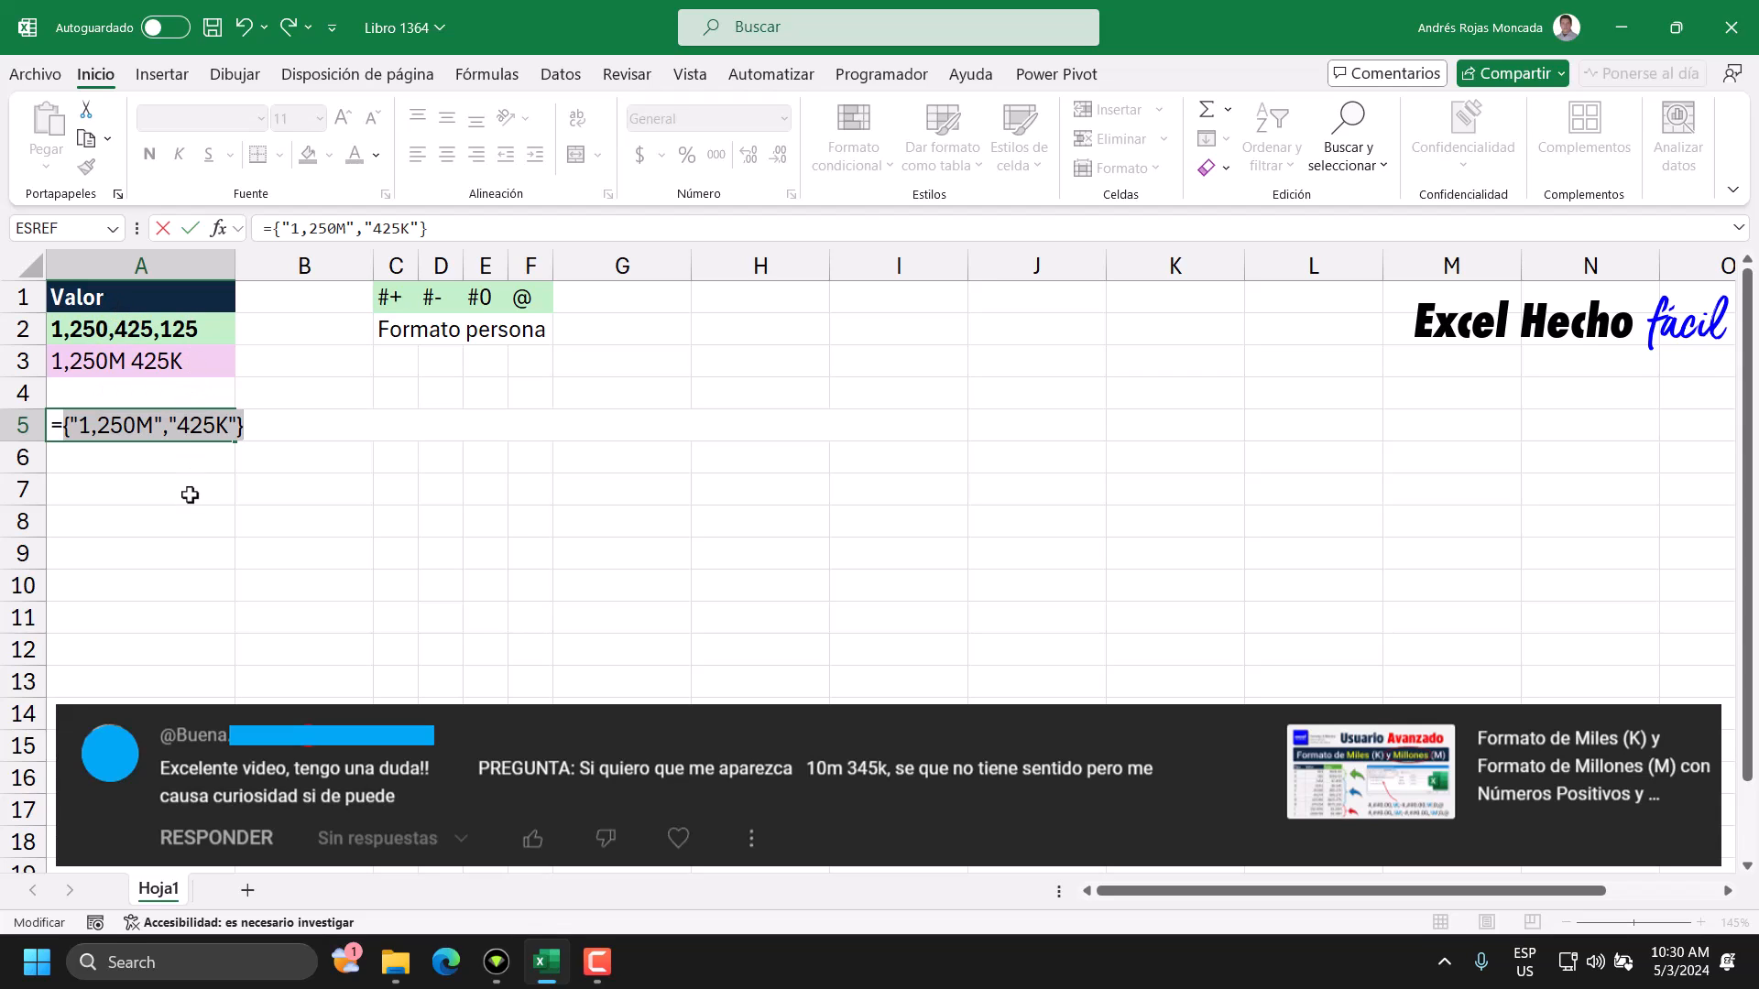
key(ctrl+z)
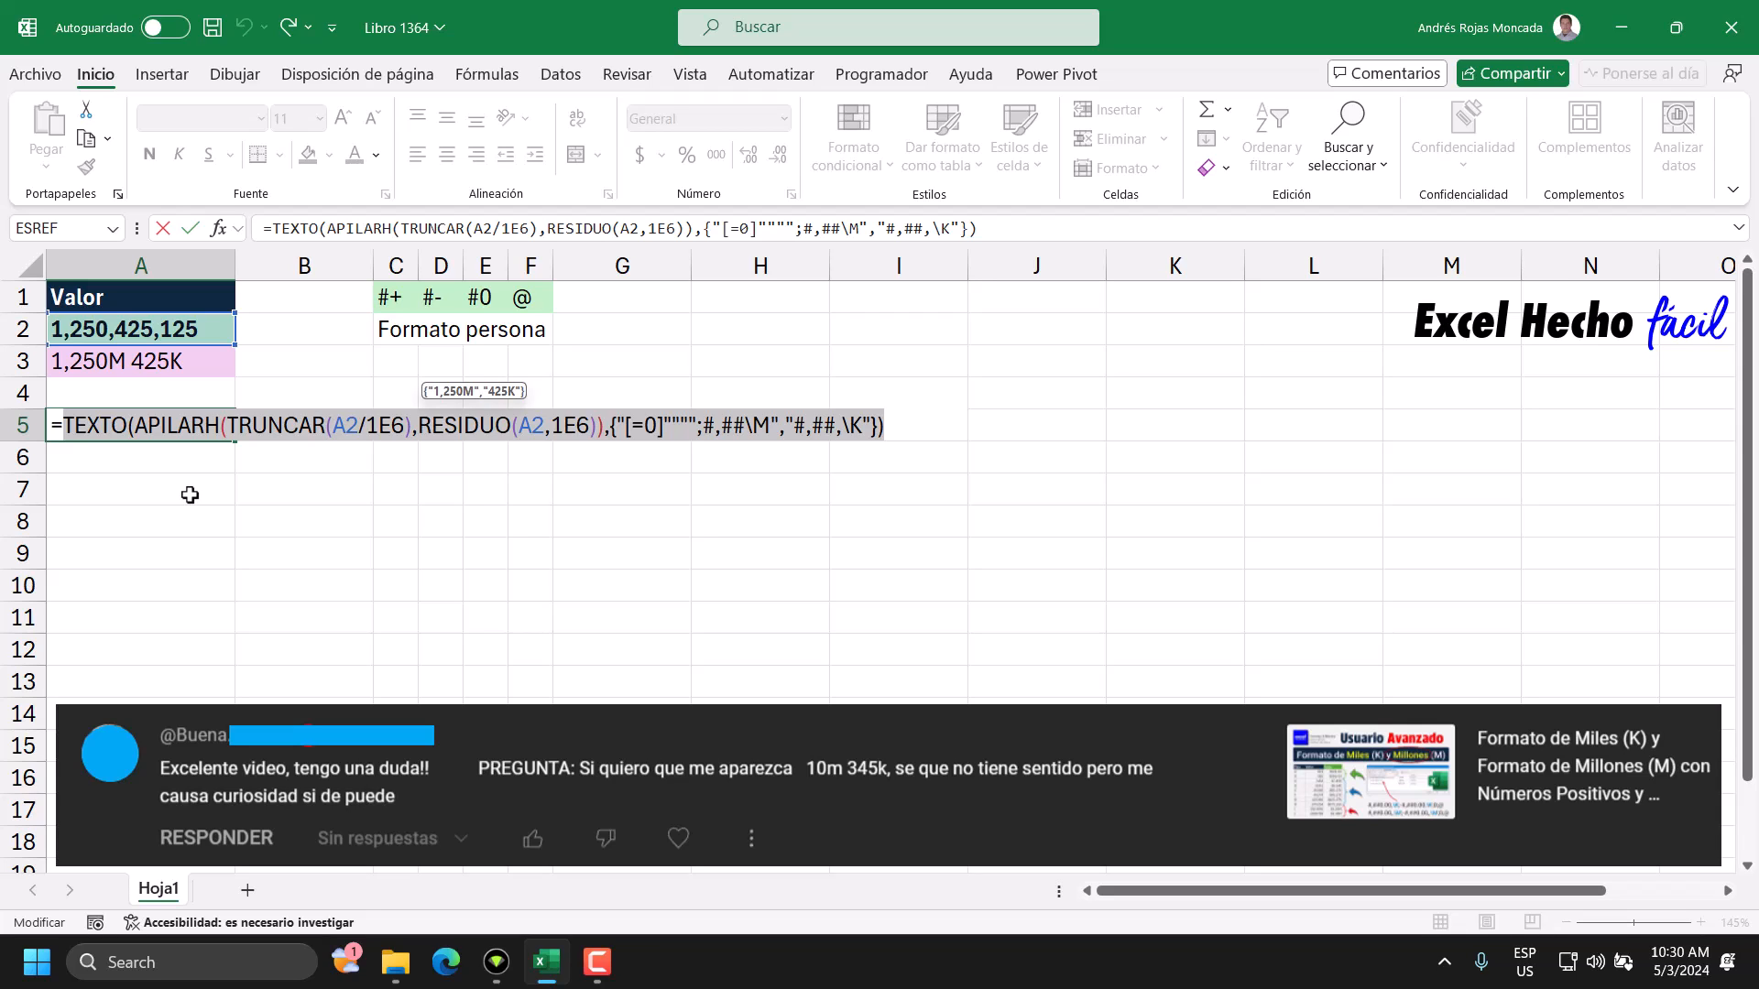
key(F9)
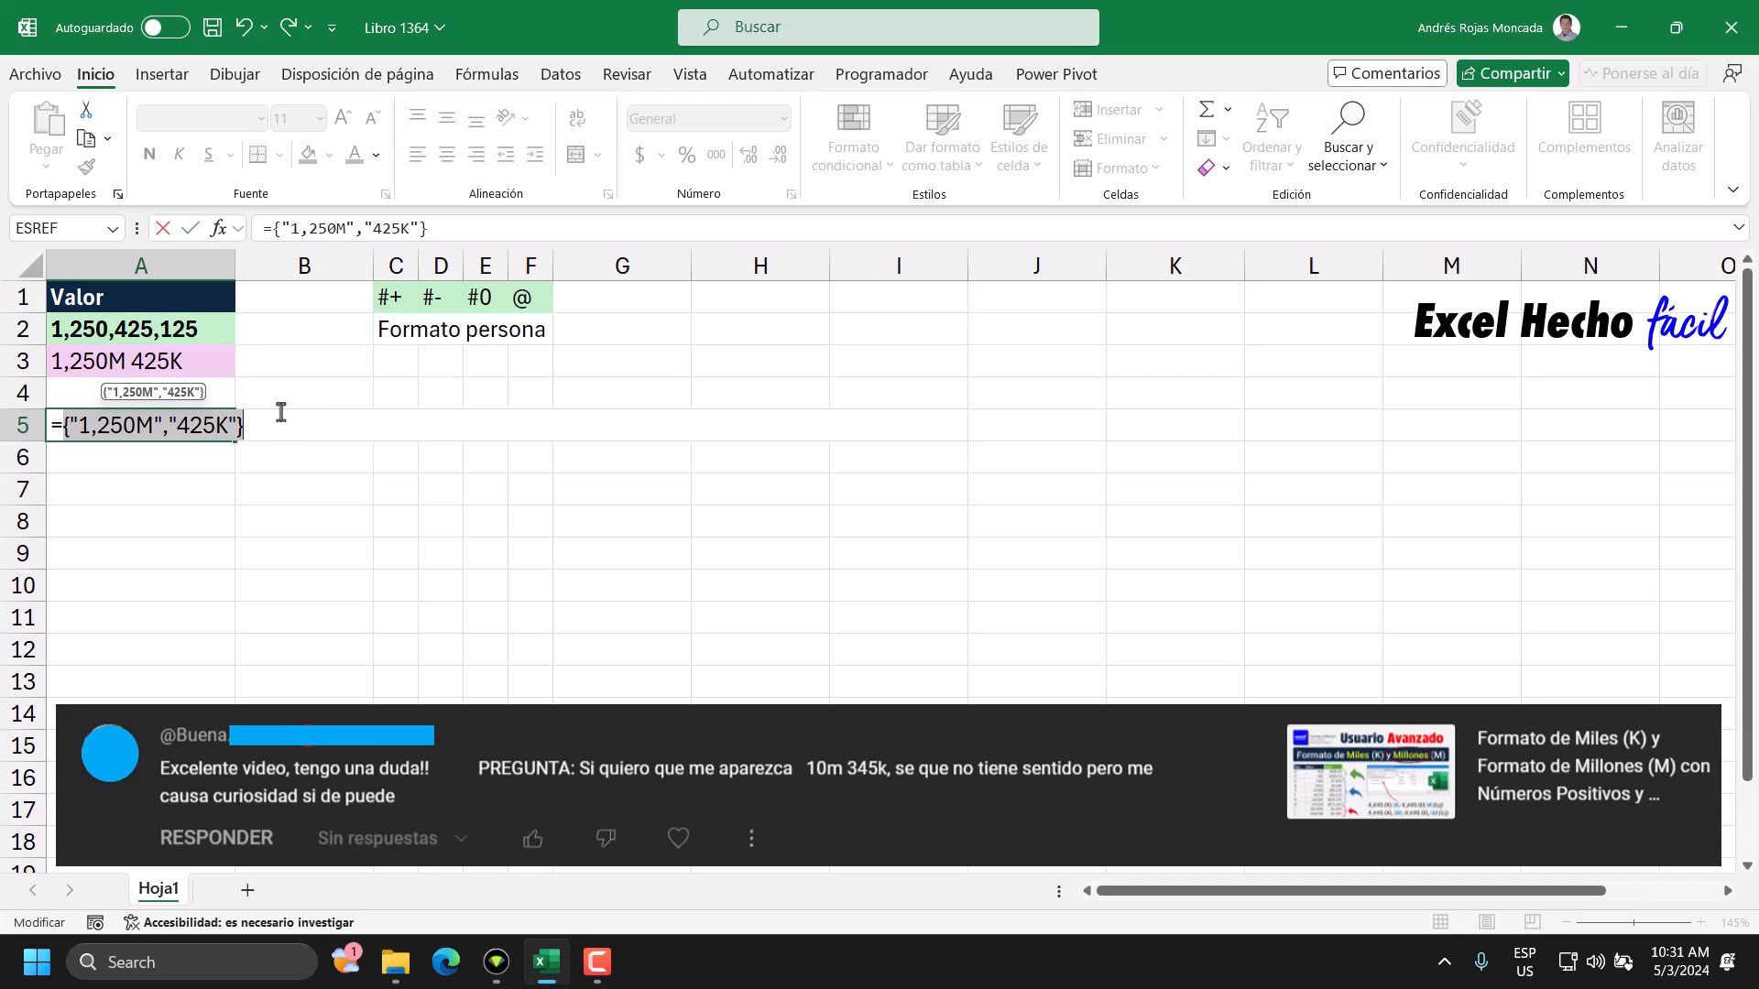
key(ctrl+z)
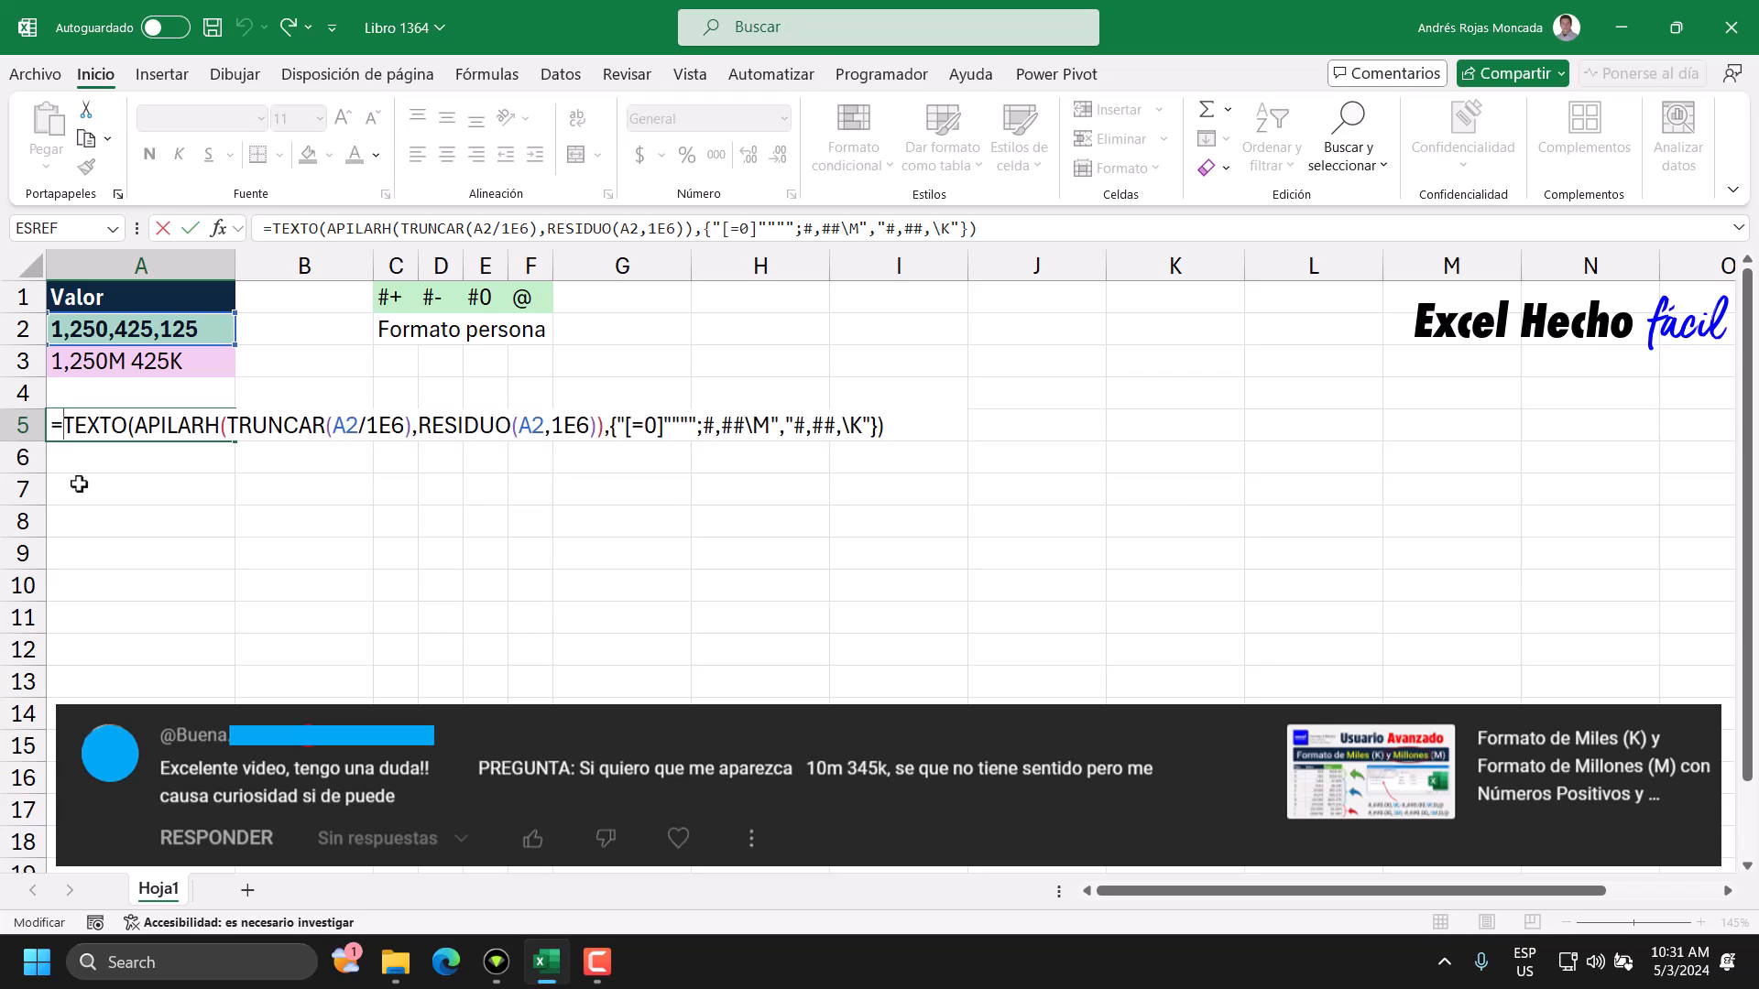
Wrap the TEXTO expression in UNIRCADENAS with a single space " " as the delimiter.
text(un)
key(Down)
key(Down)
key(Down)
key(Tab)
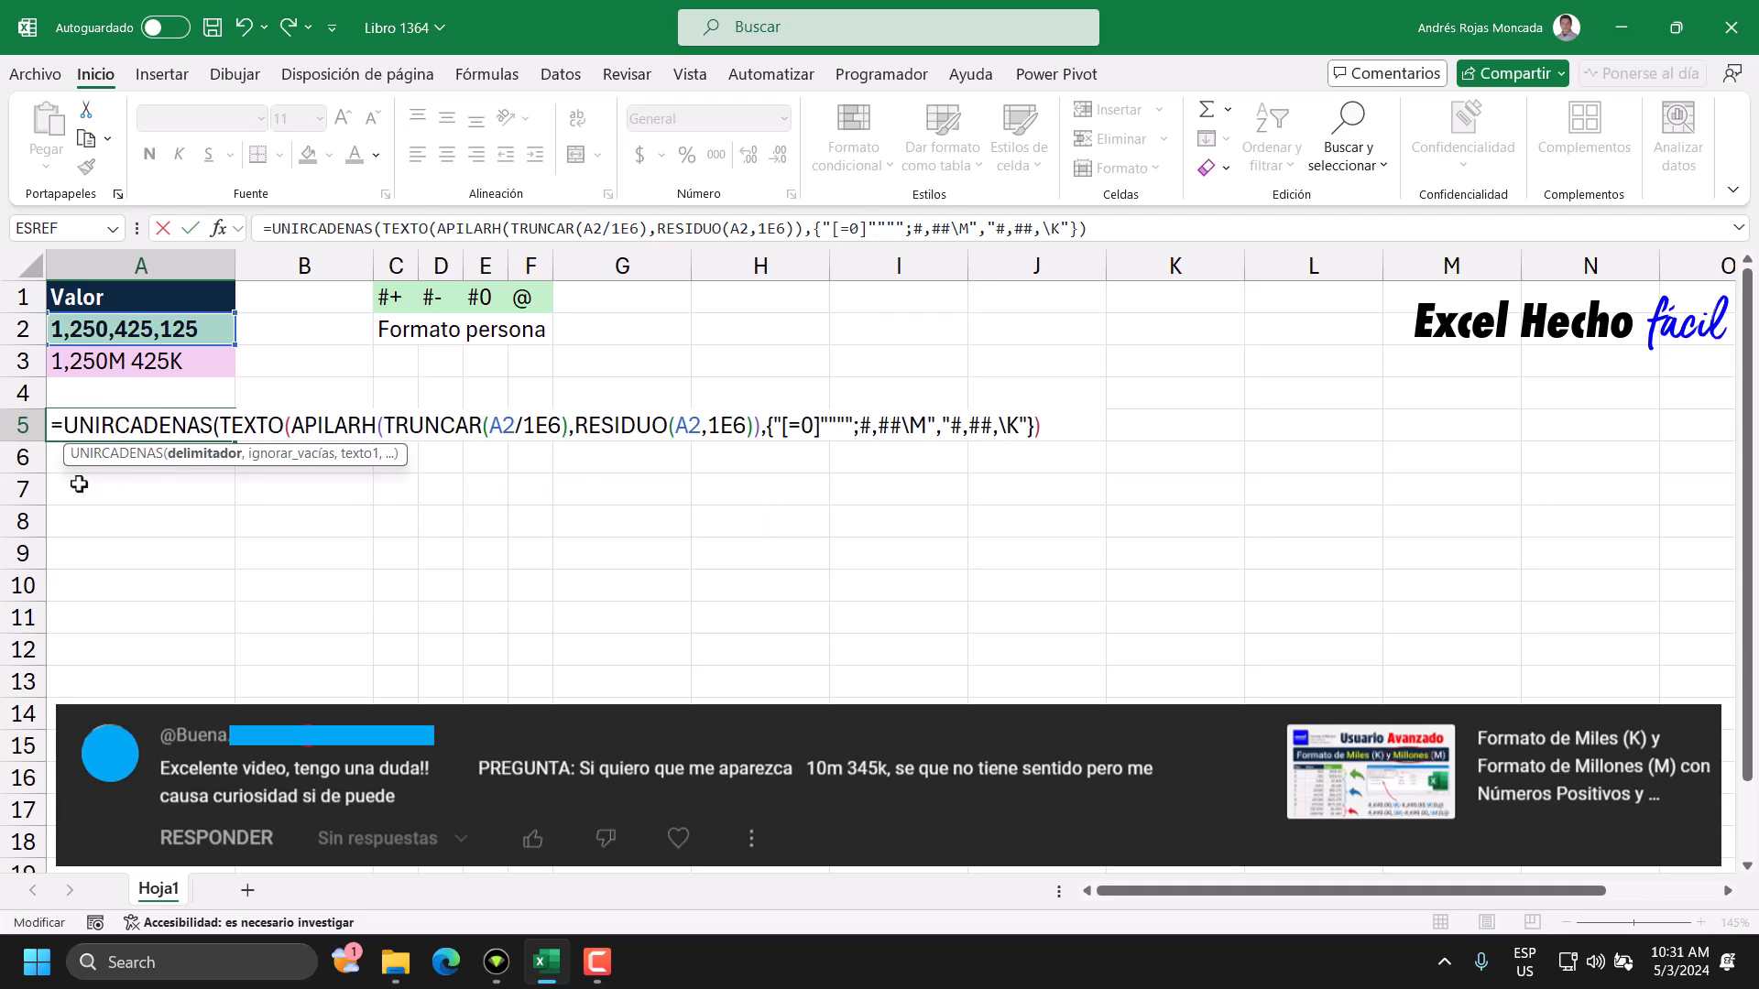
text(" ")
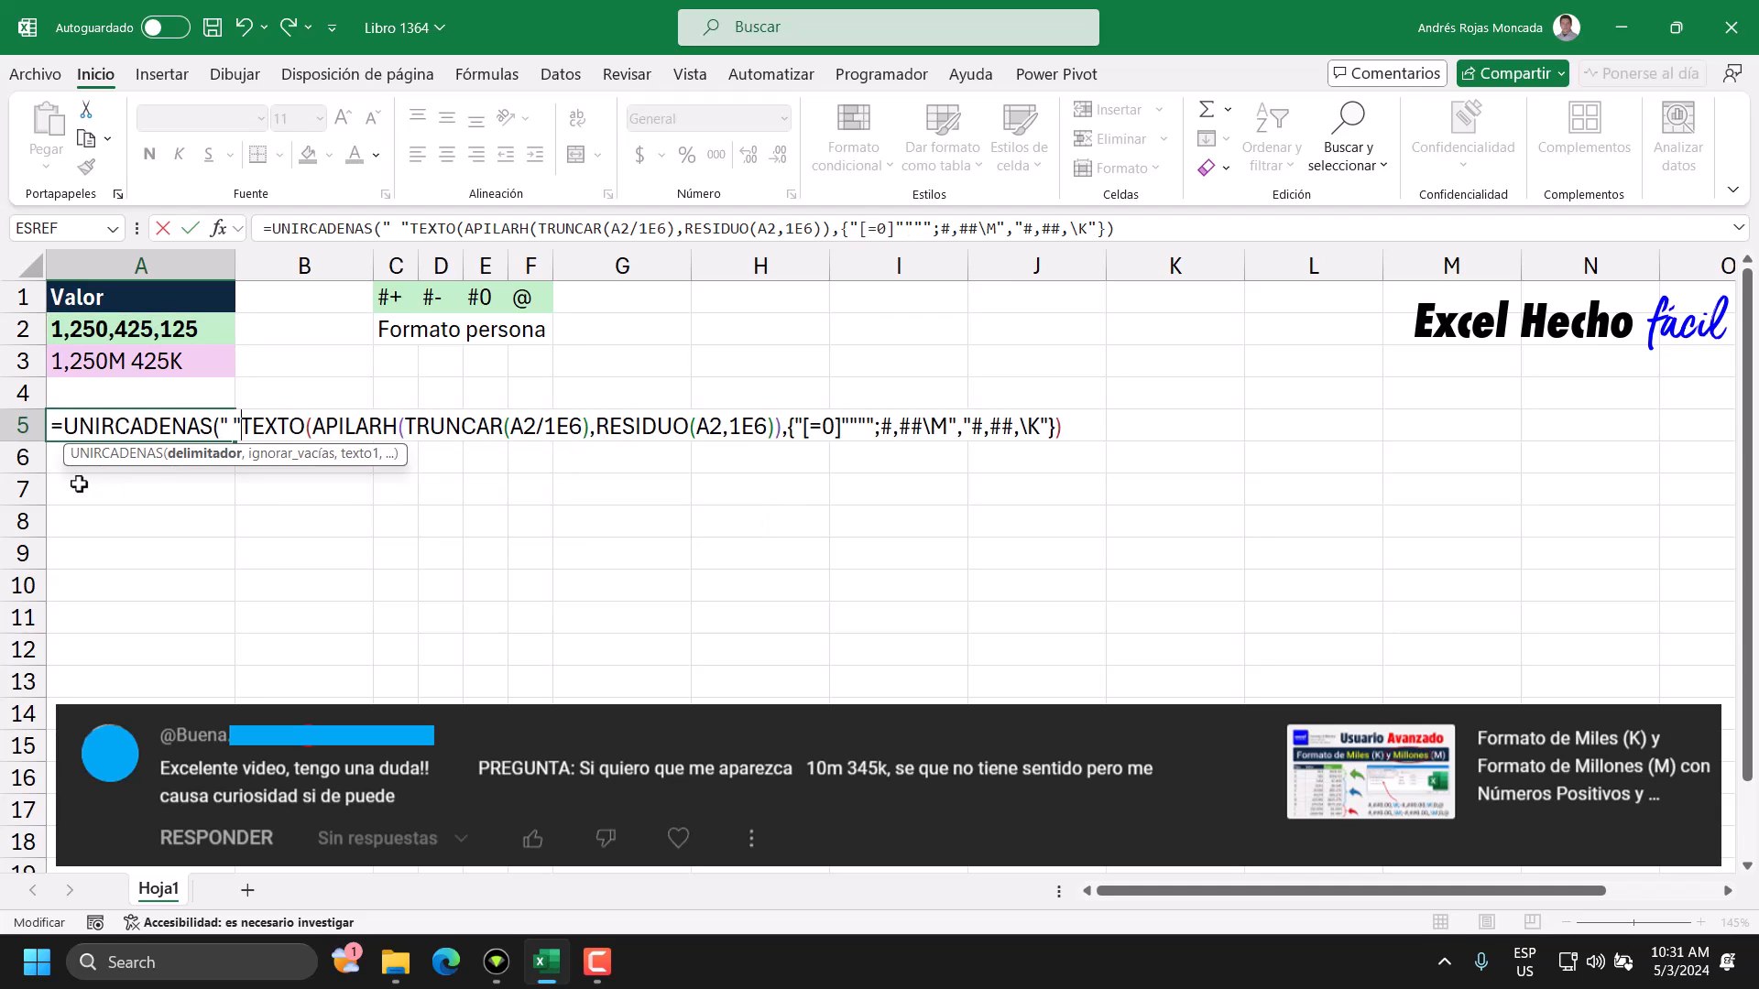
text(,)
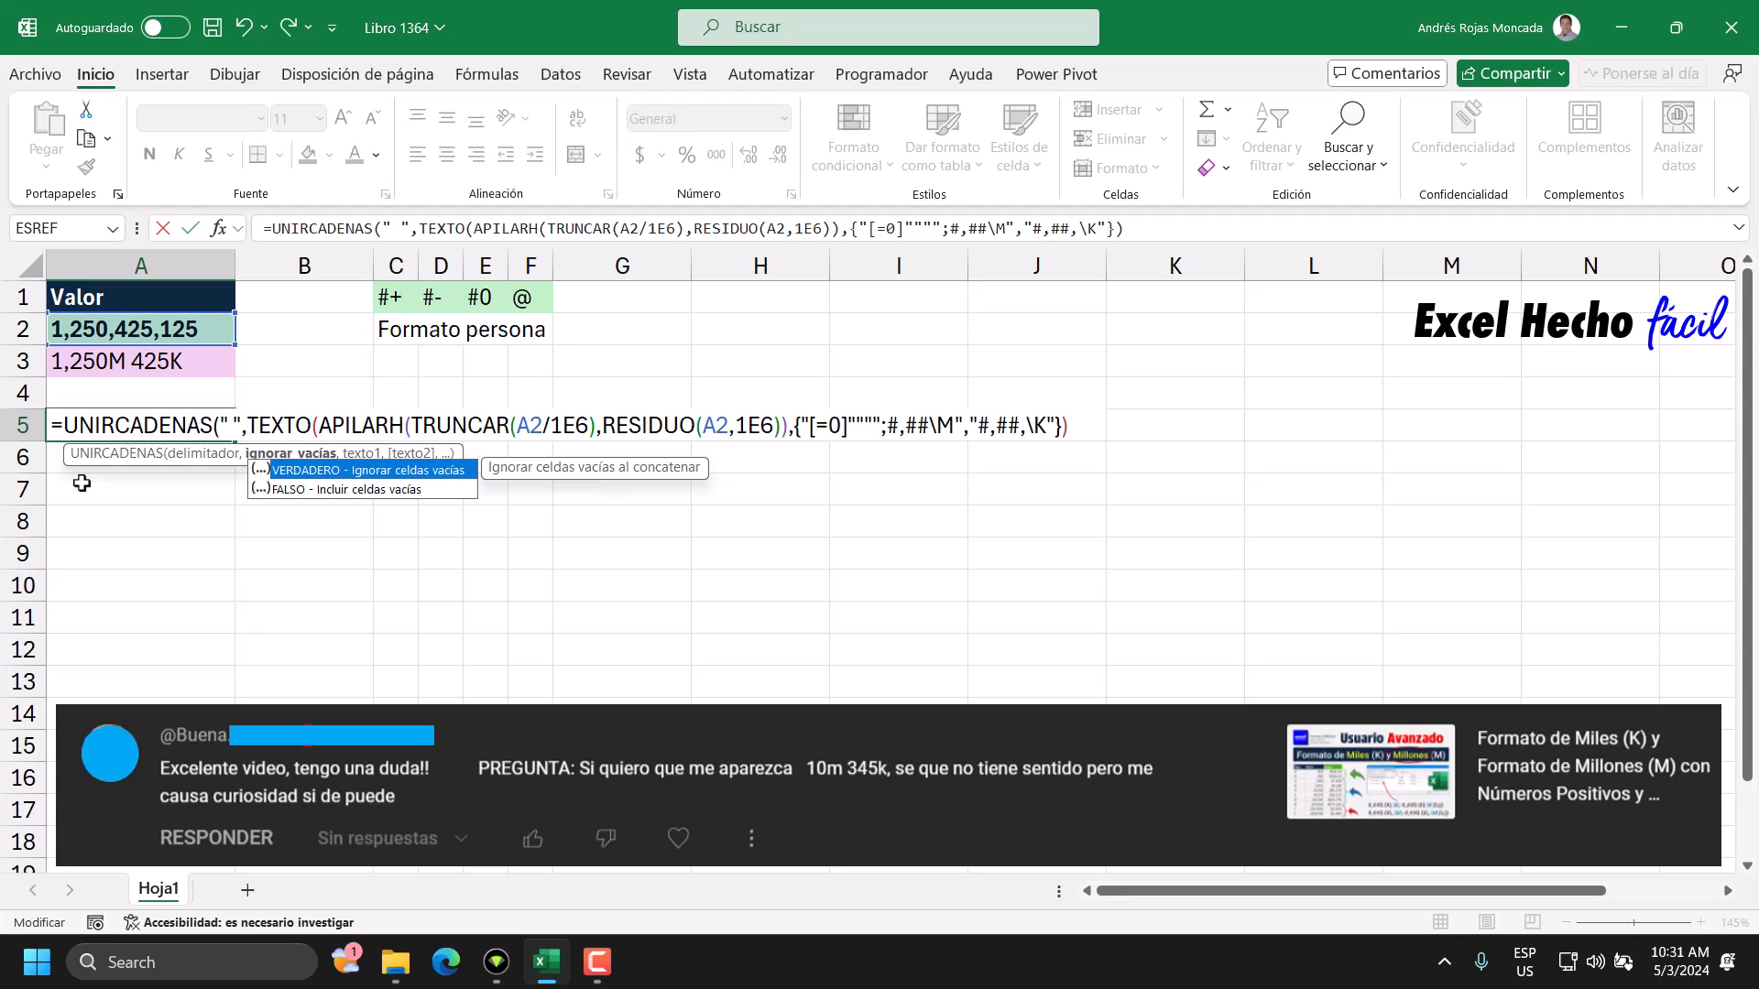
Set the ignore-empty argument of UNIRCADENAS to 1 and close the function after the TEXTO expression.
drag(71, 460, 72, 518)
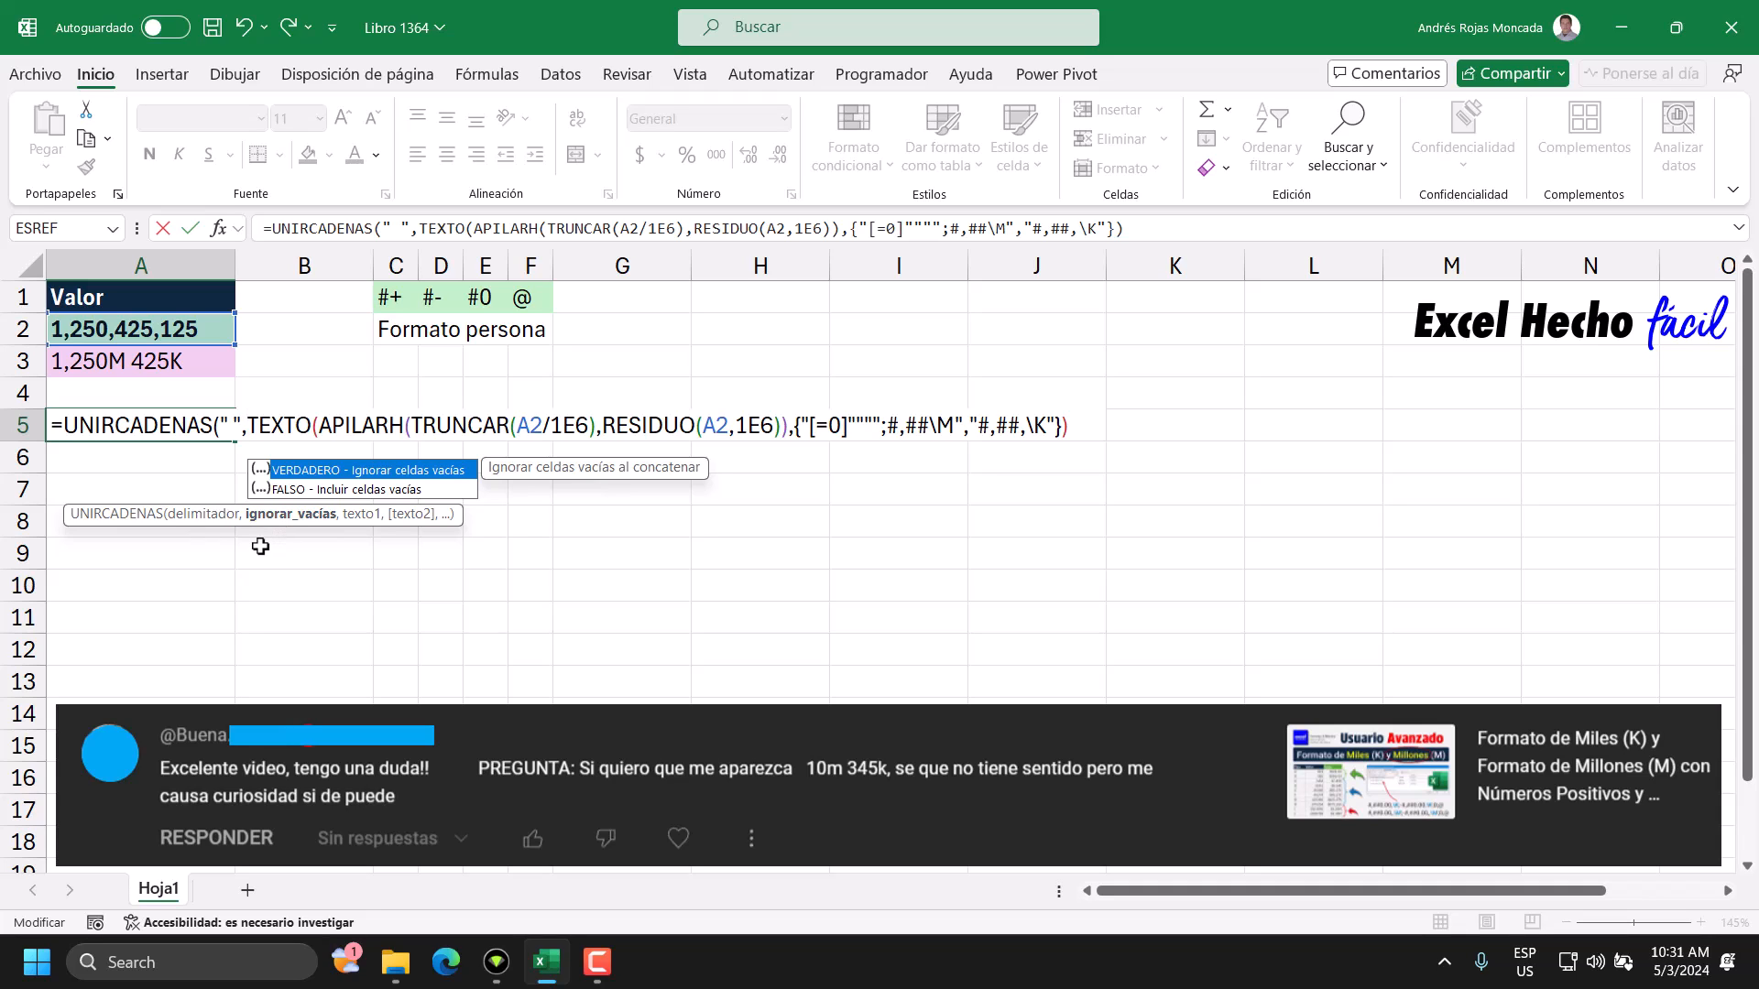
text(1)
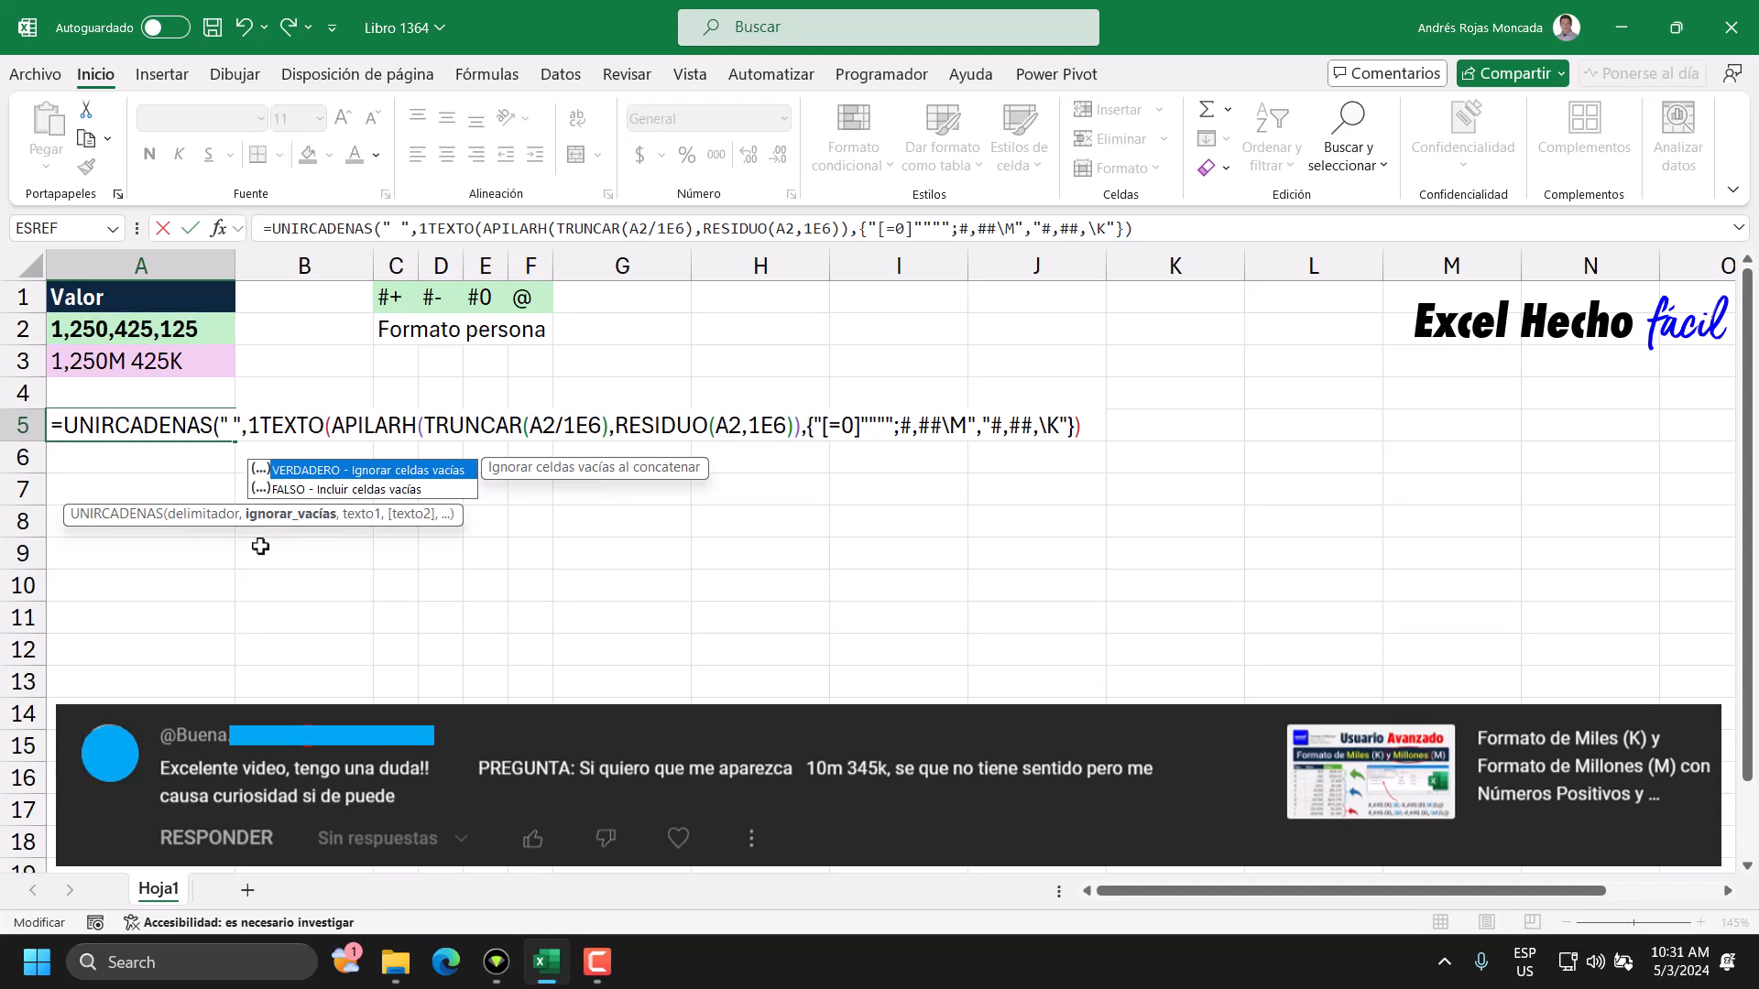
text(,)
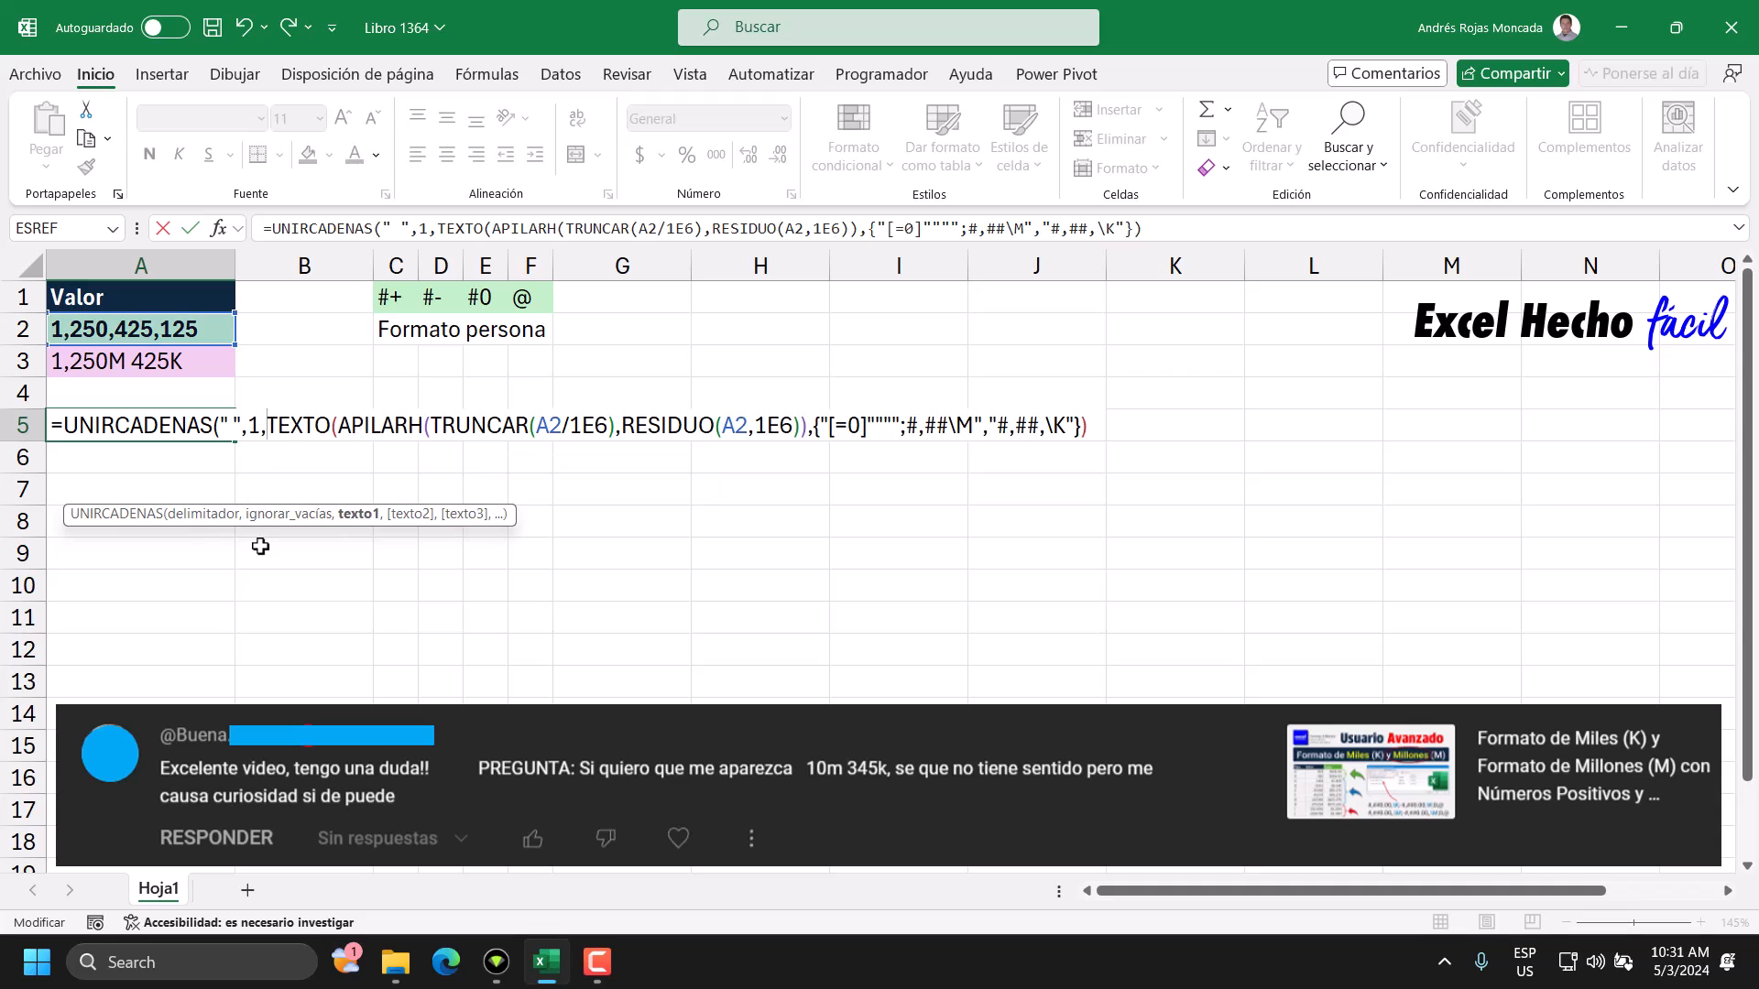
click(359, 514)
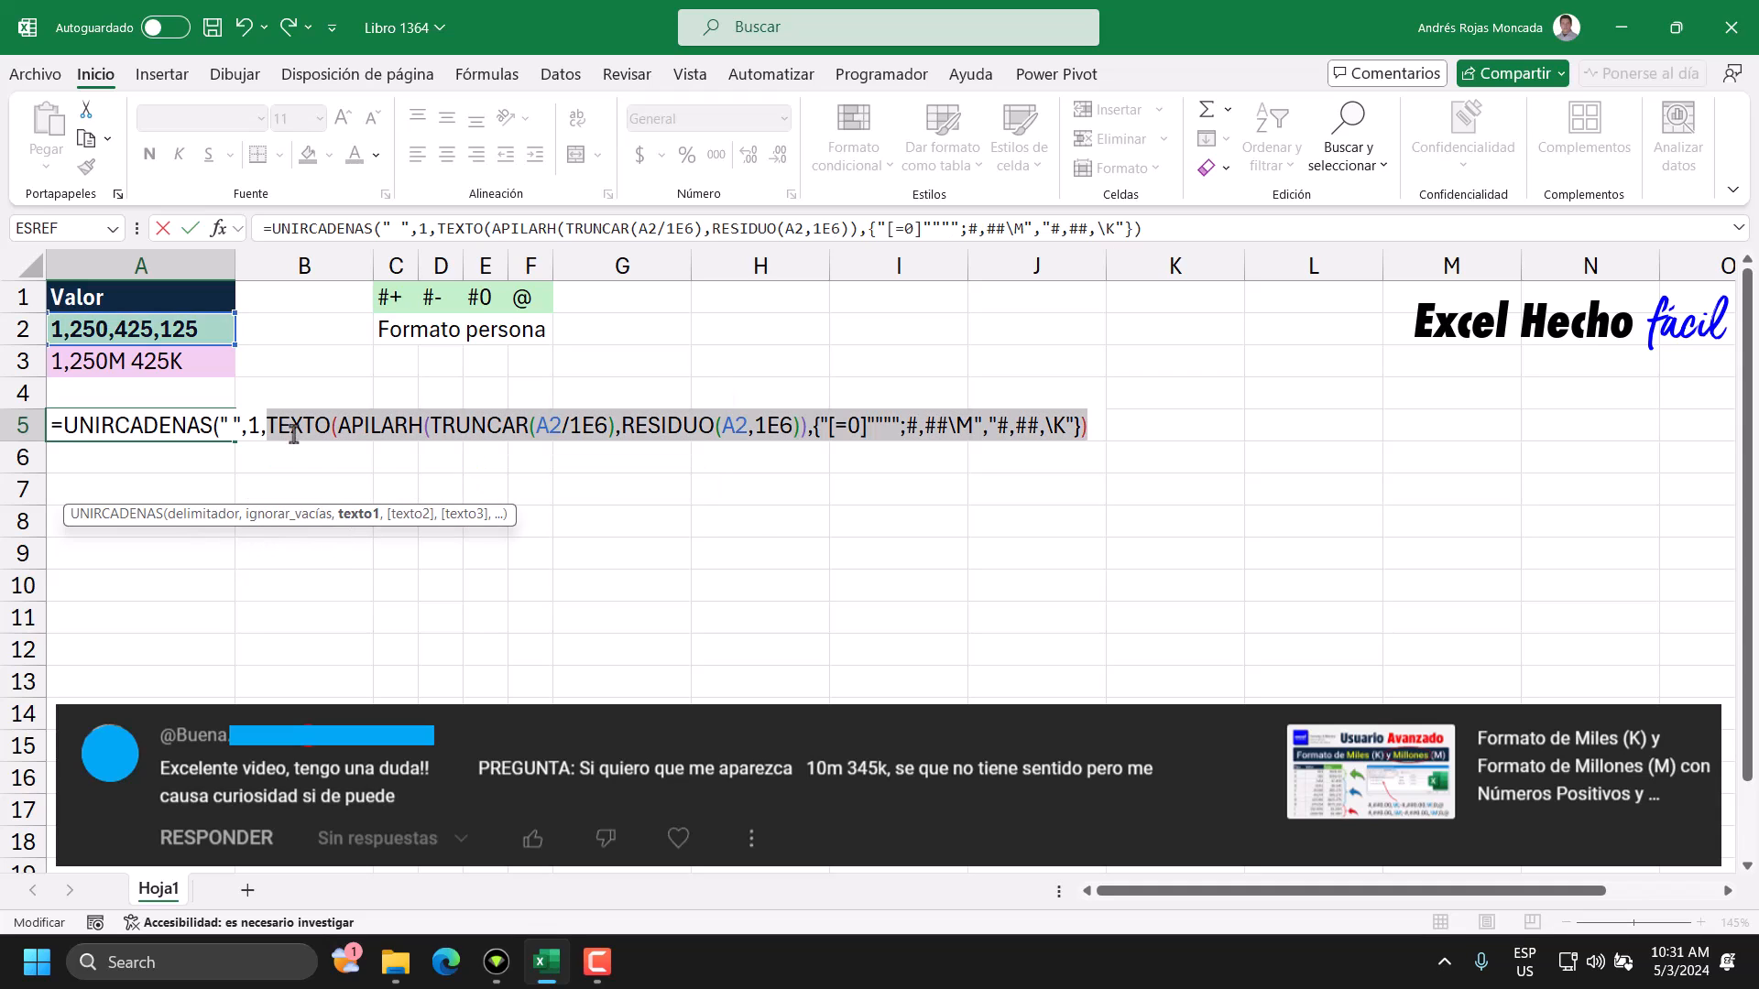
click(1085, 429)
text())
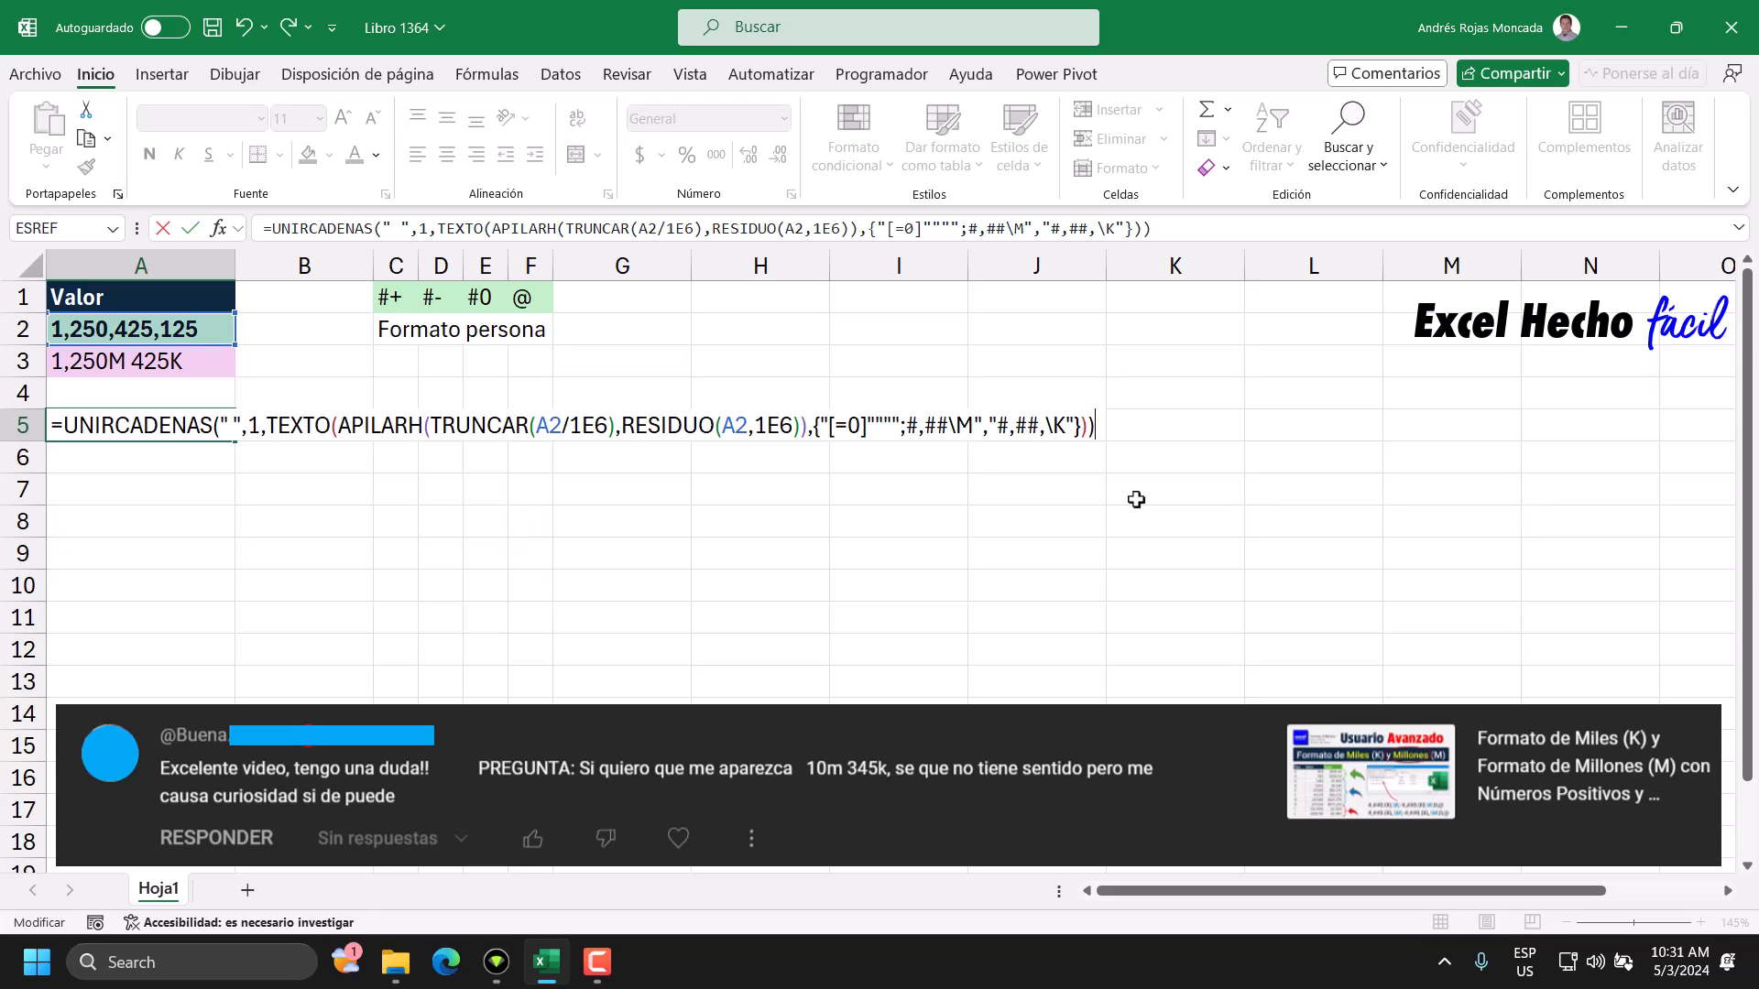
Preview the full UNIRCADENAS formula's result, restore the formula, and commit it in A5.
key(F9)
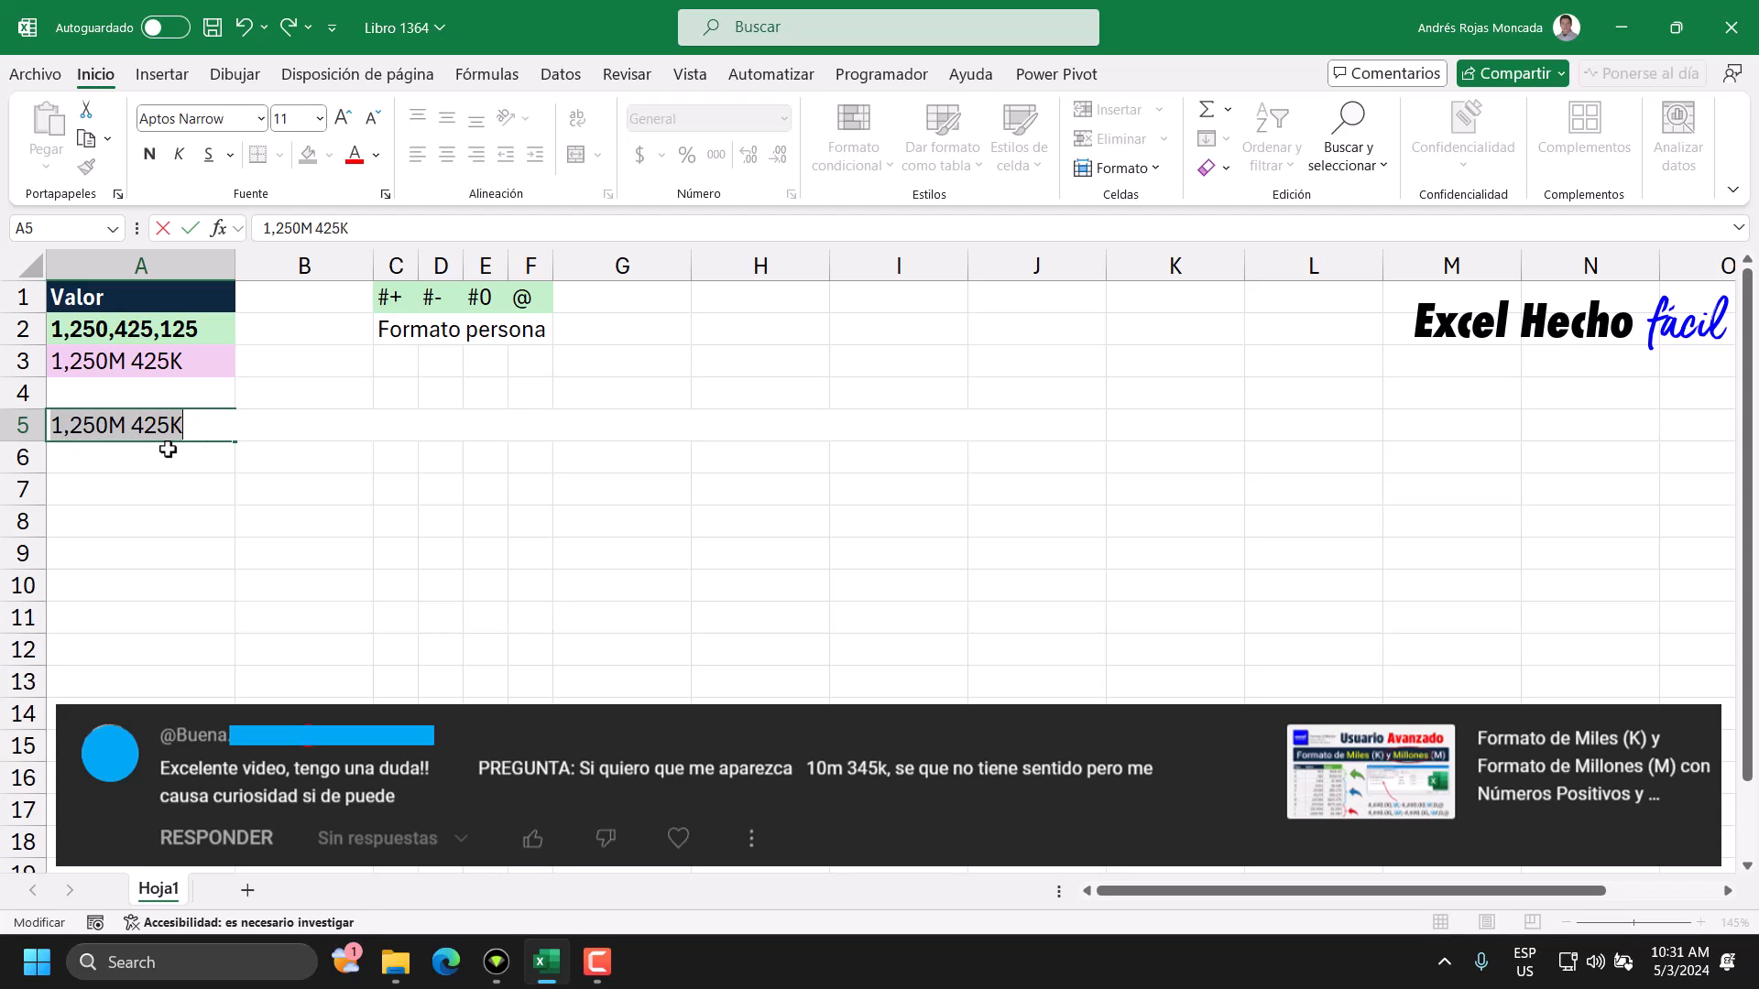
key(ctrl+z)
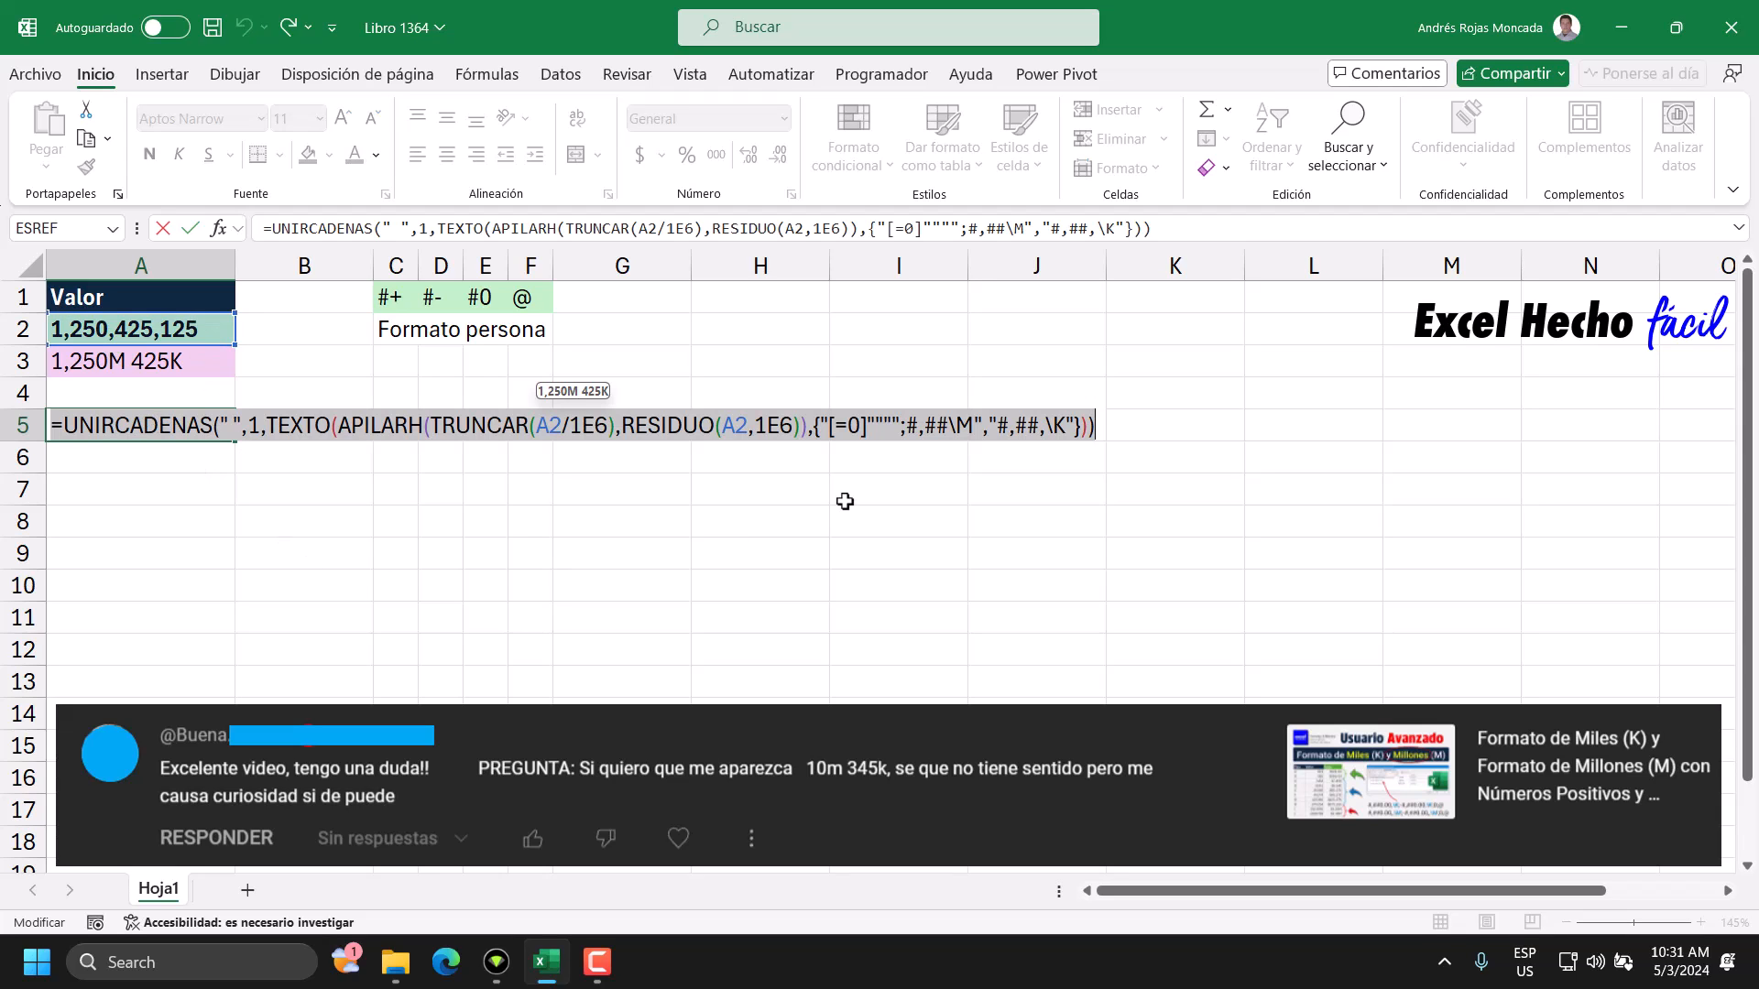
drag(821, 425, 888, 438)
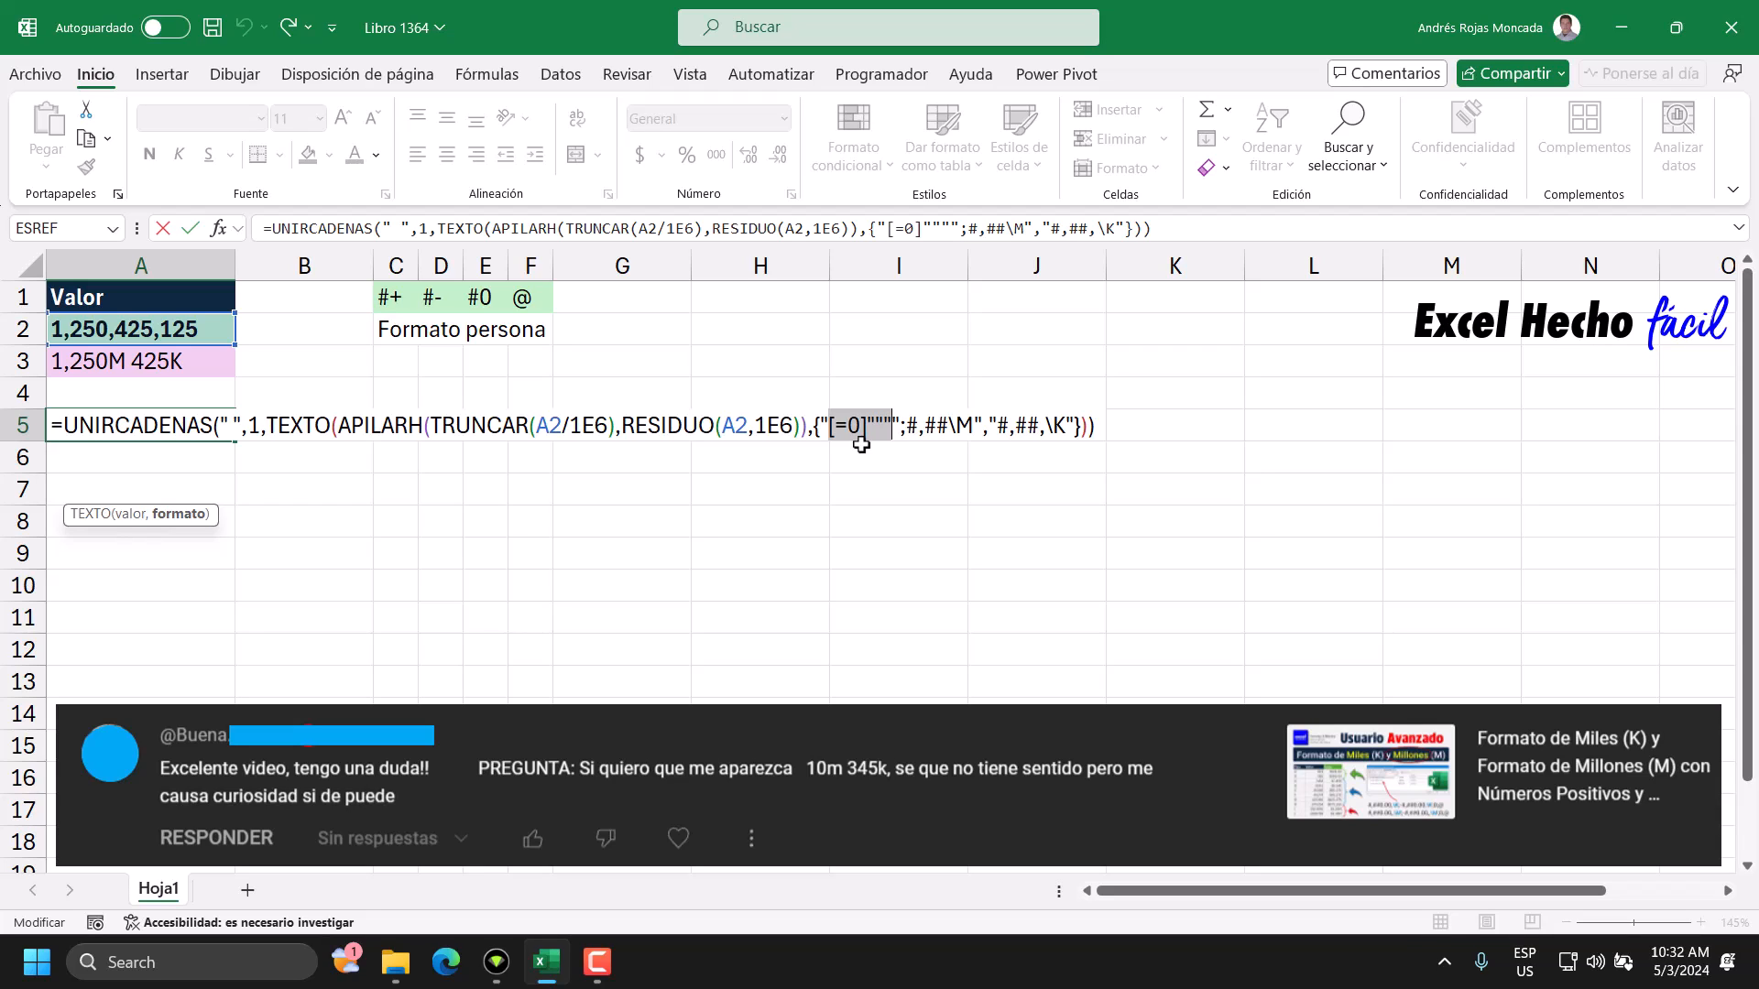
drag(906, 426, 975, 435)
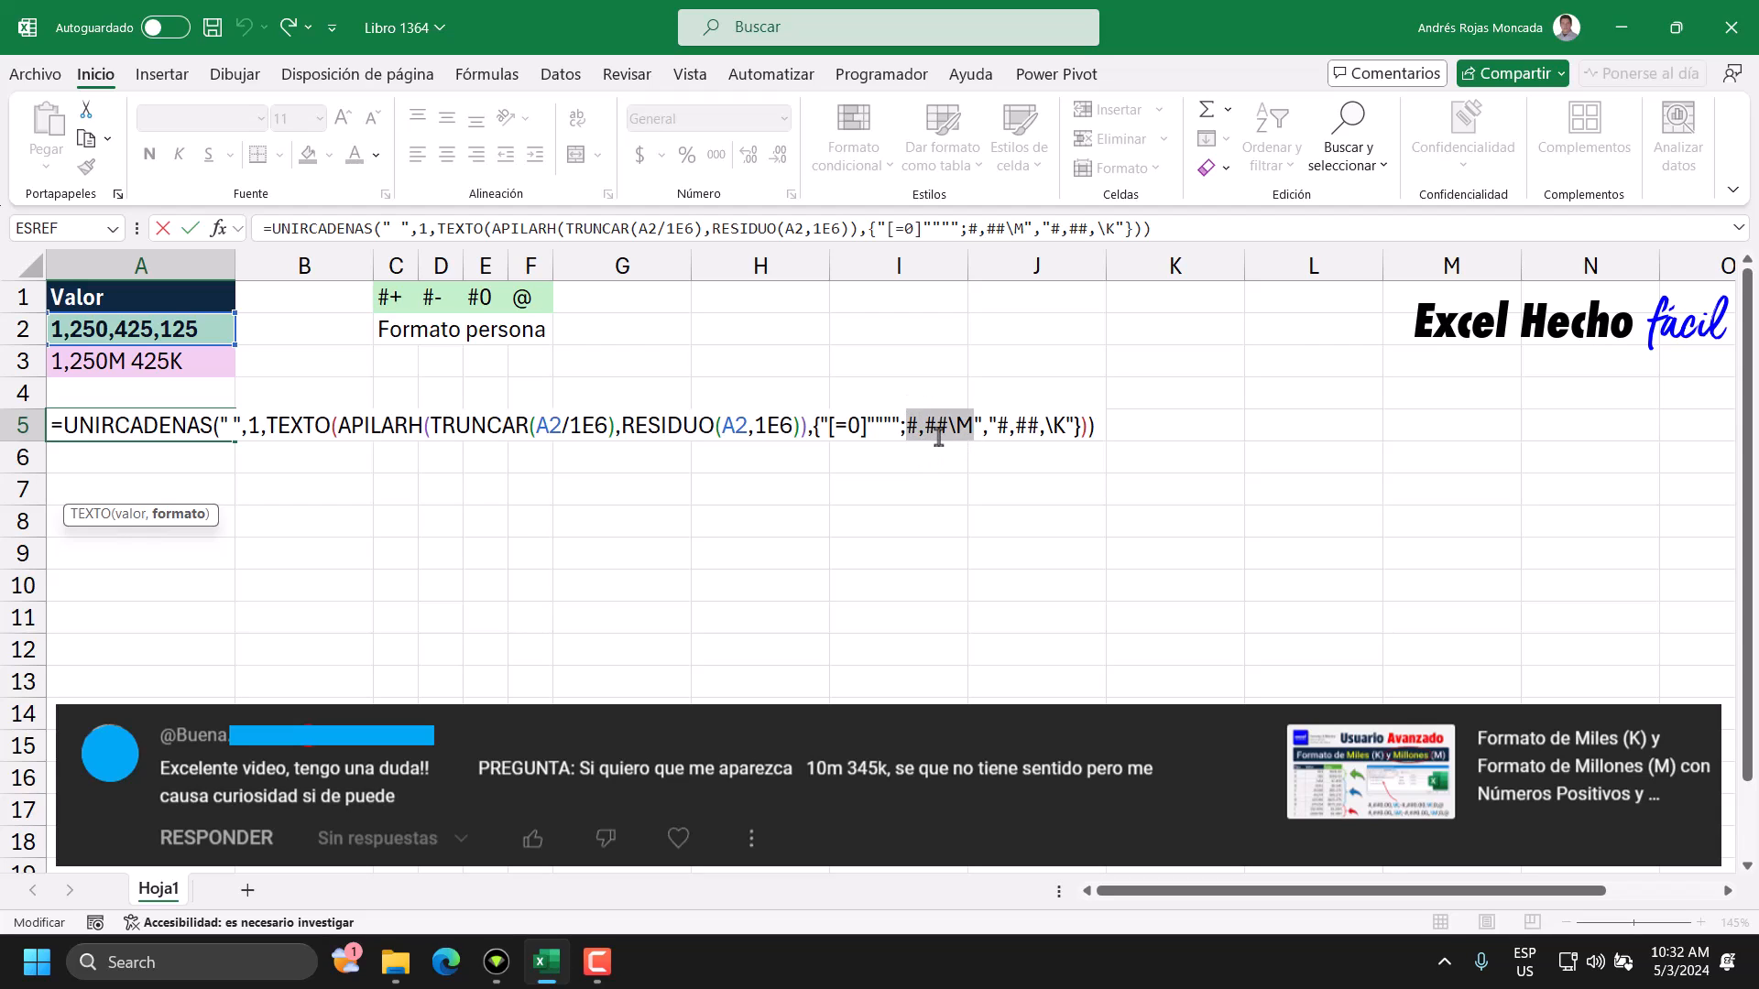
click(1119, 428)
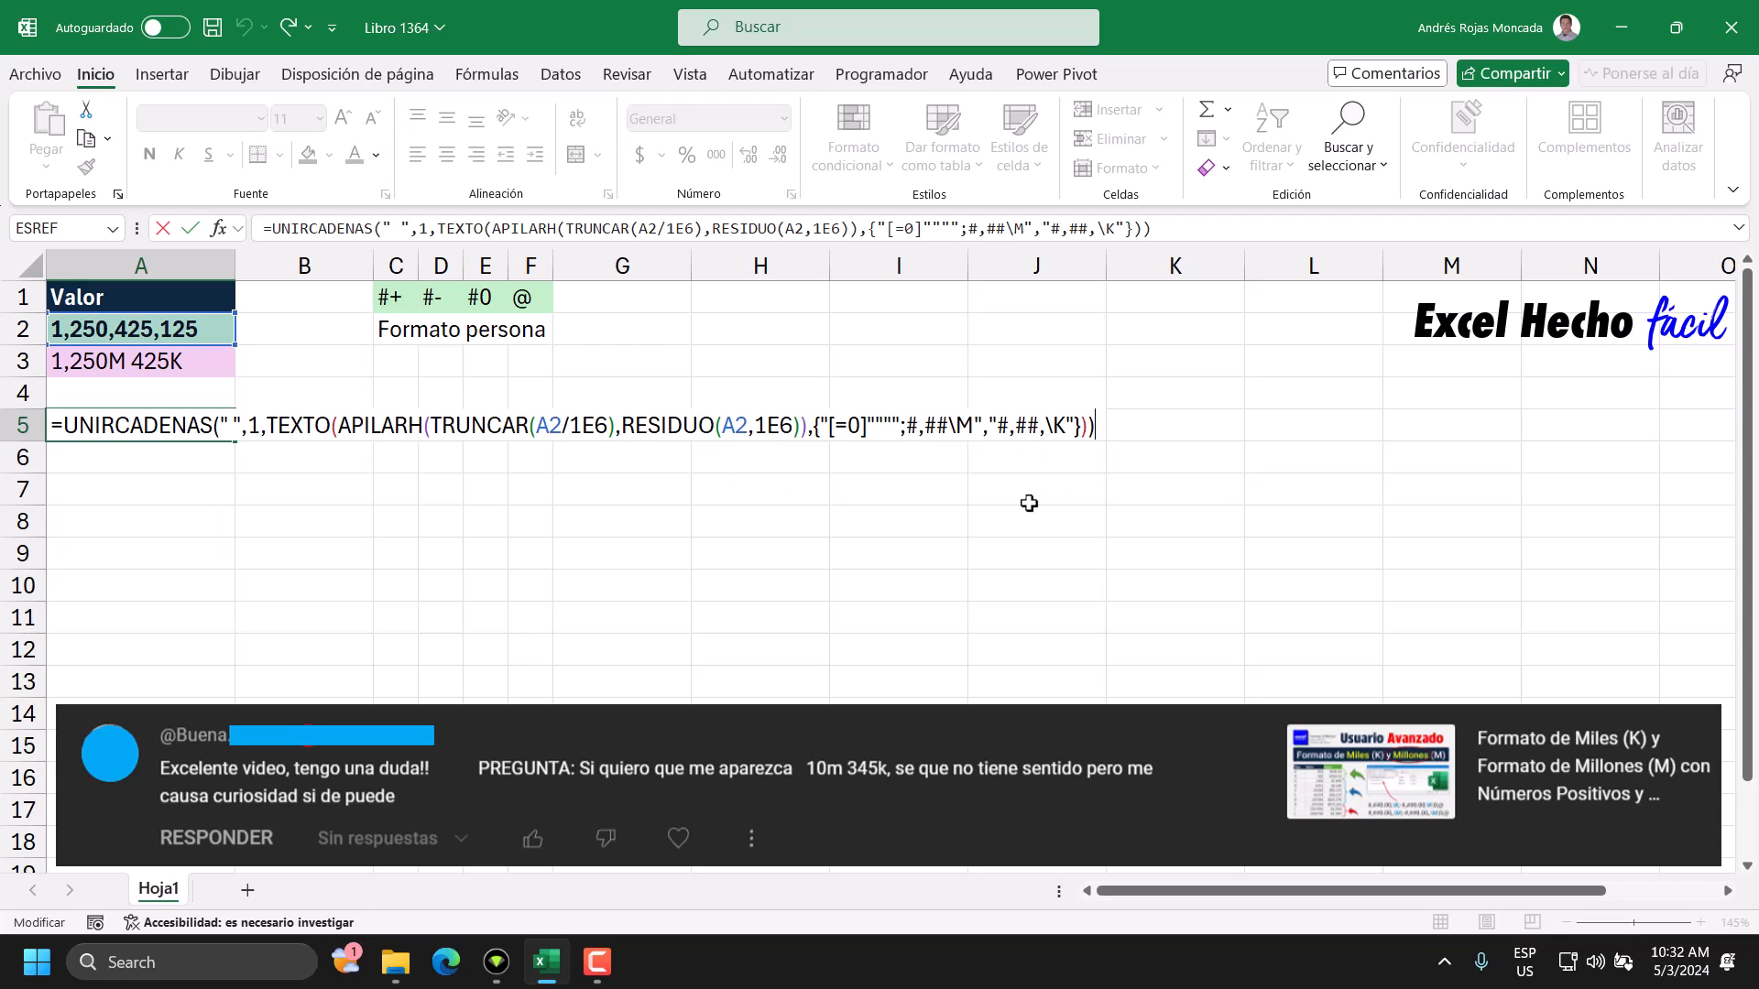
key(Return)
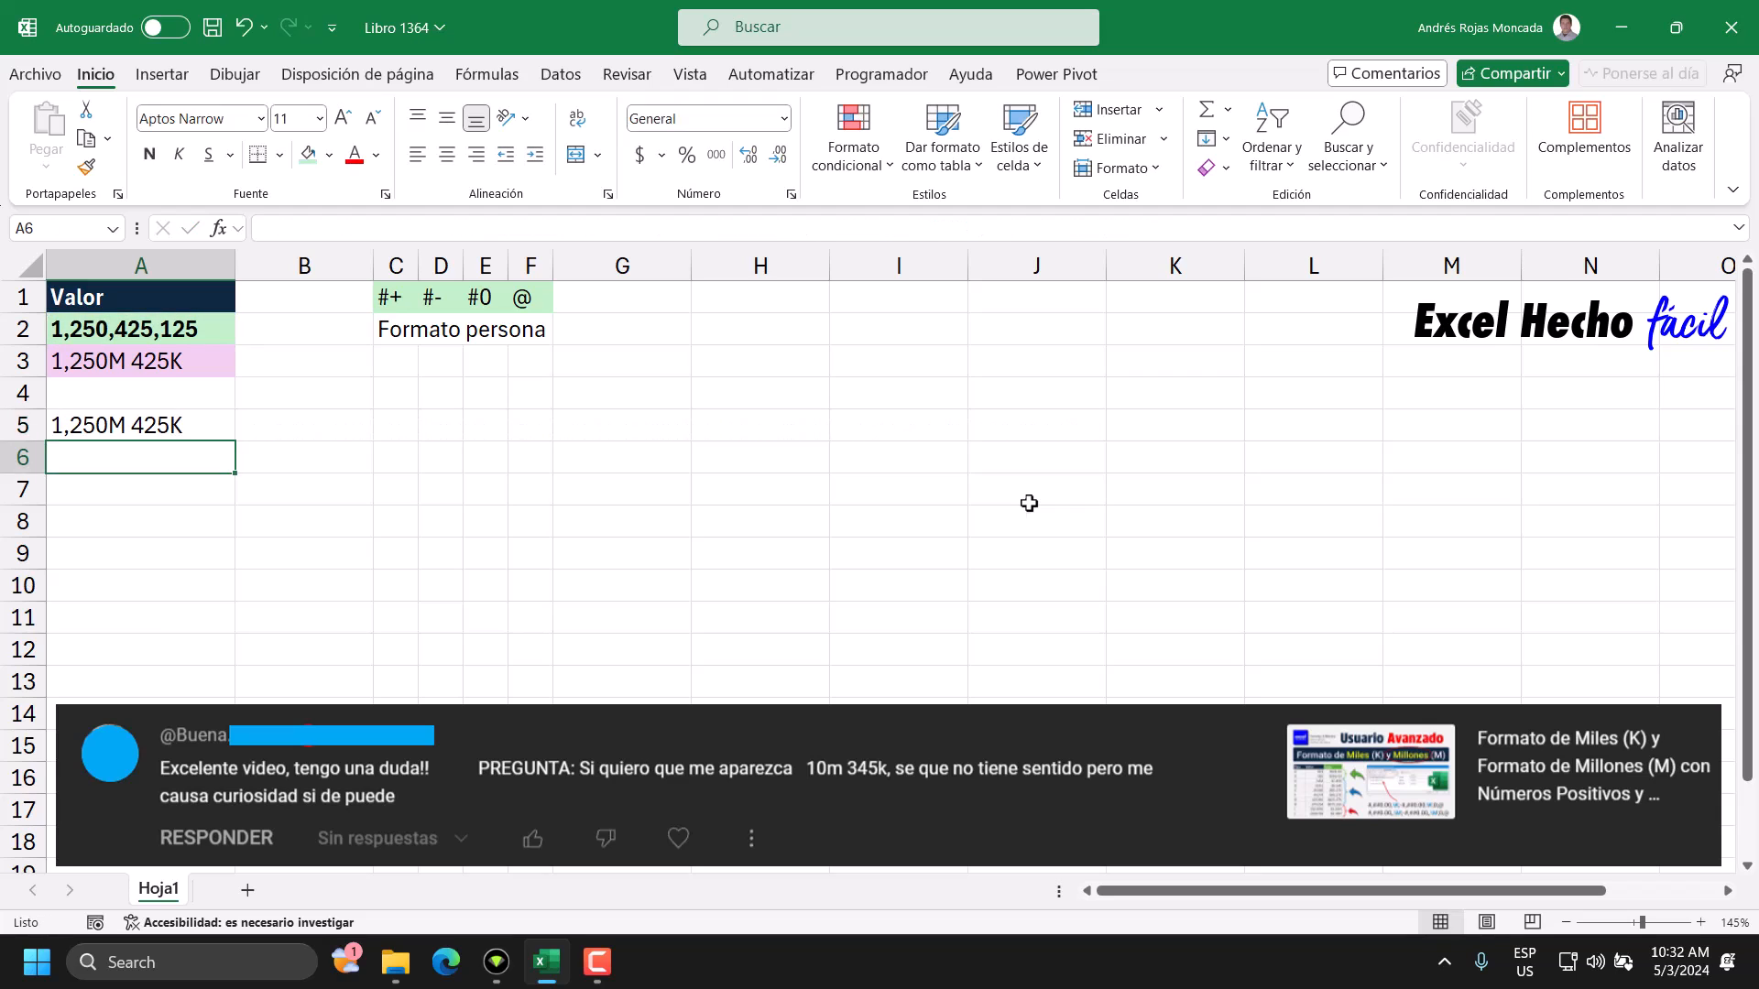
Review the committed UNIRCADENAS formula in cell A5.
click(213, 422)
key(F2)
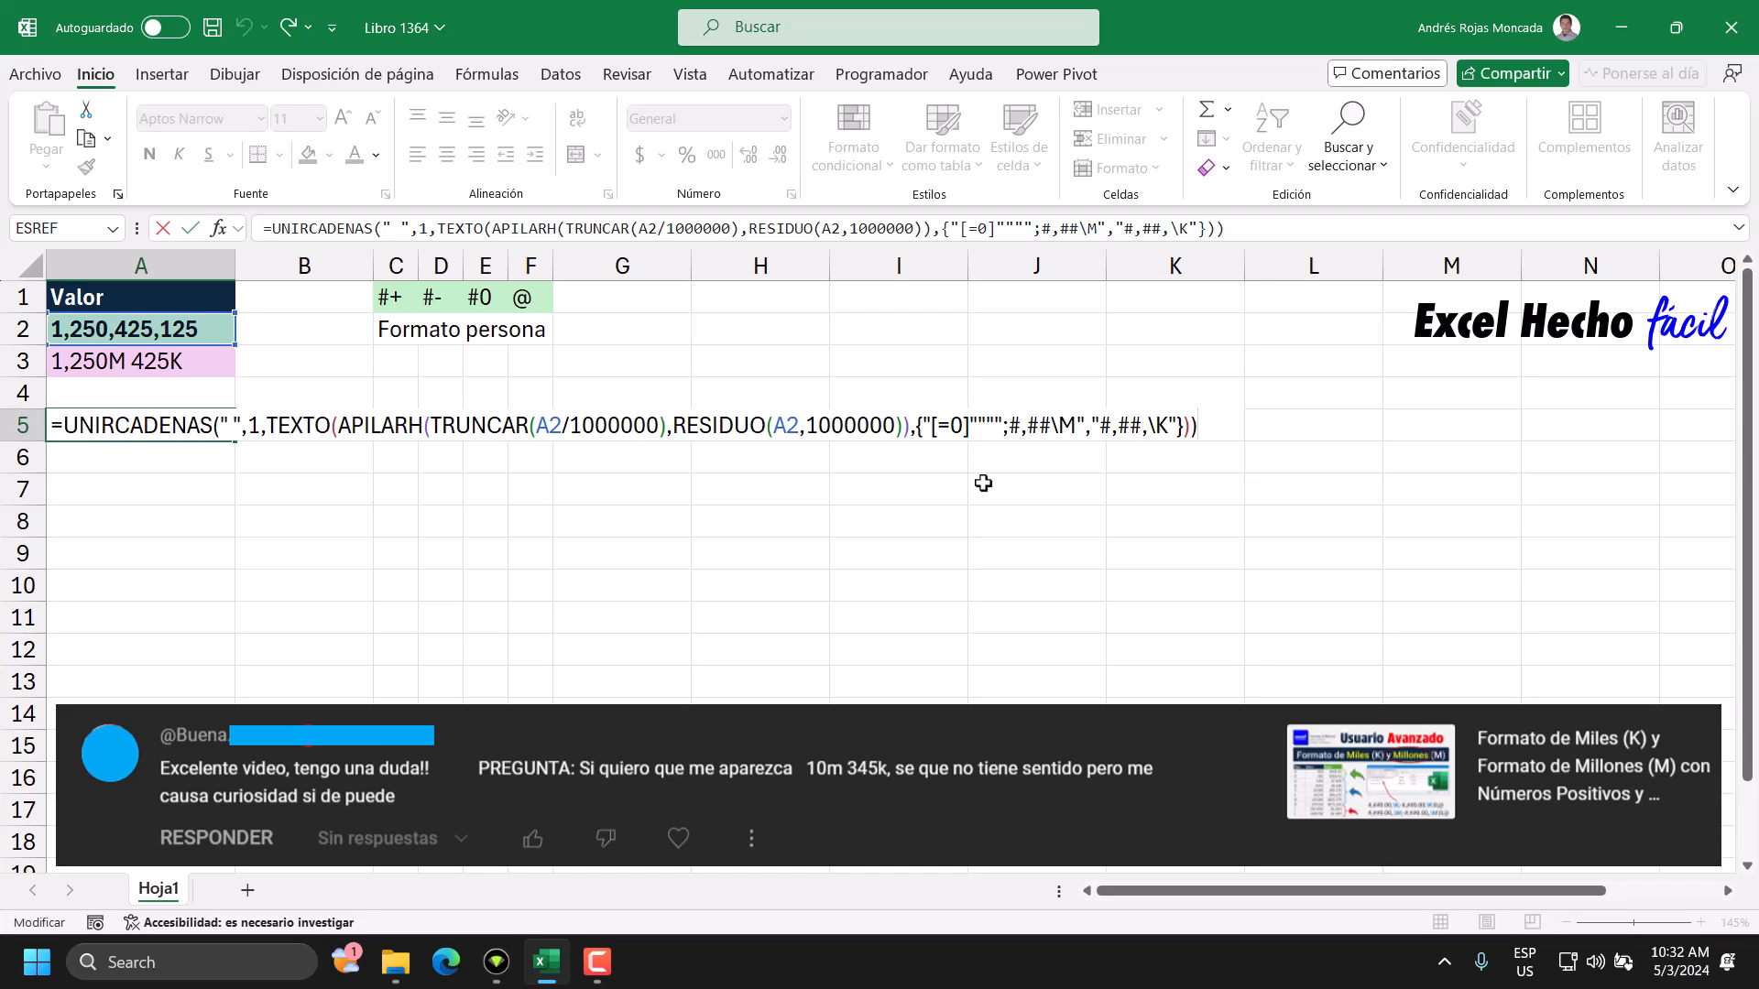
key(Return)
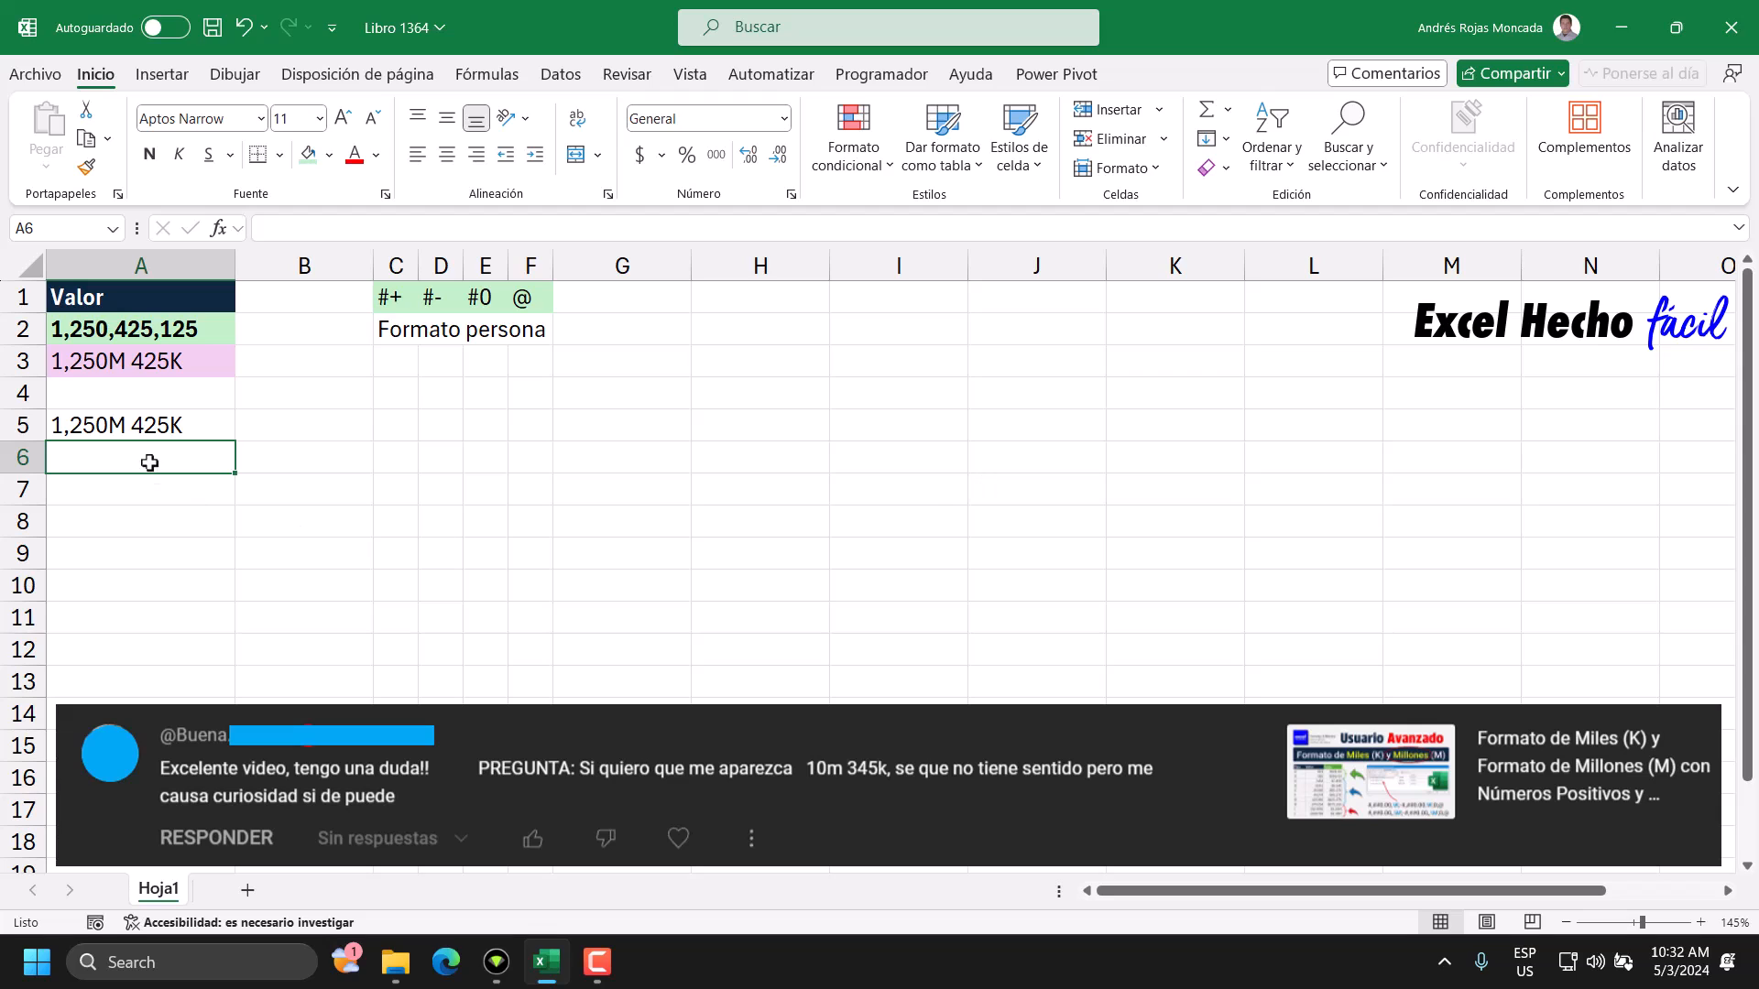
click(92, 438)
click(108, 335)
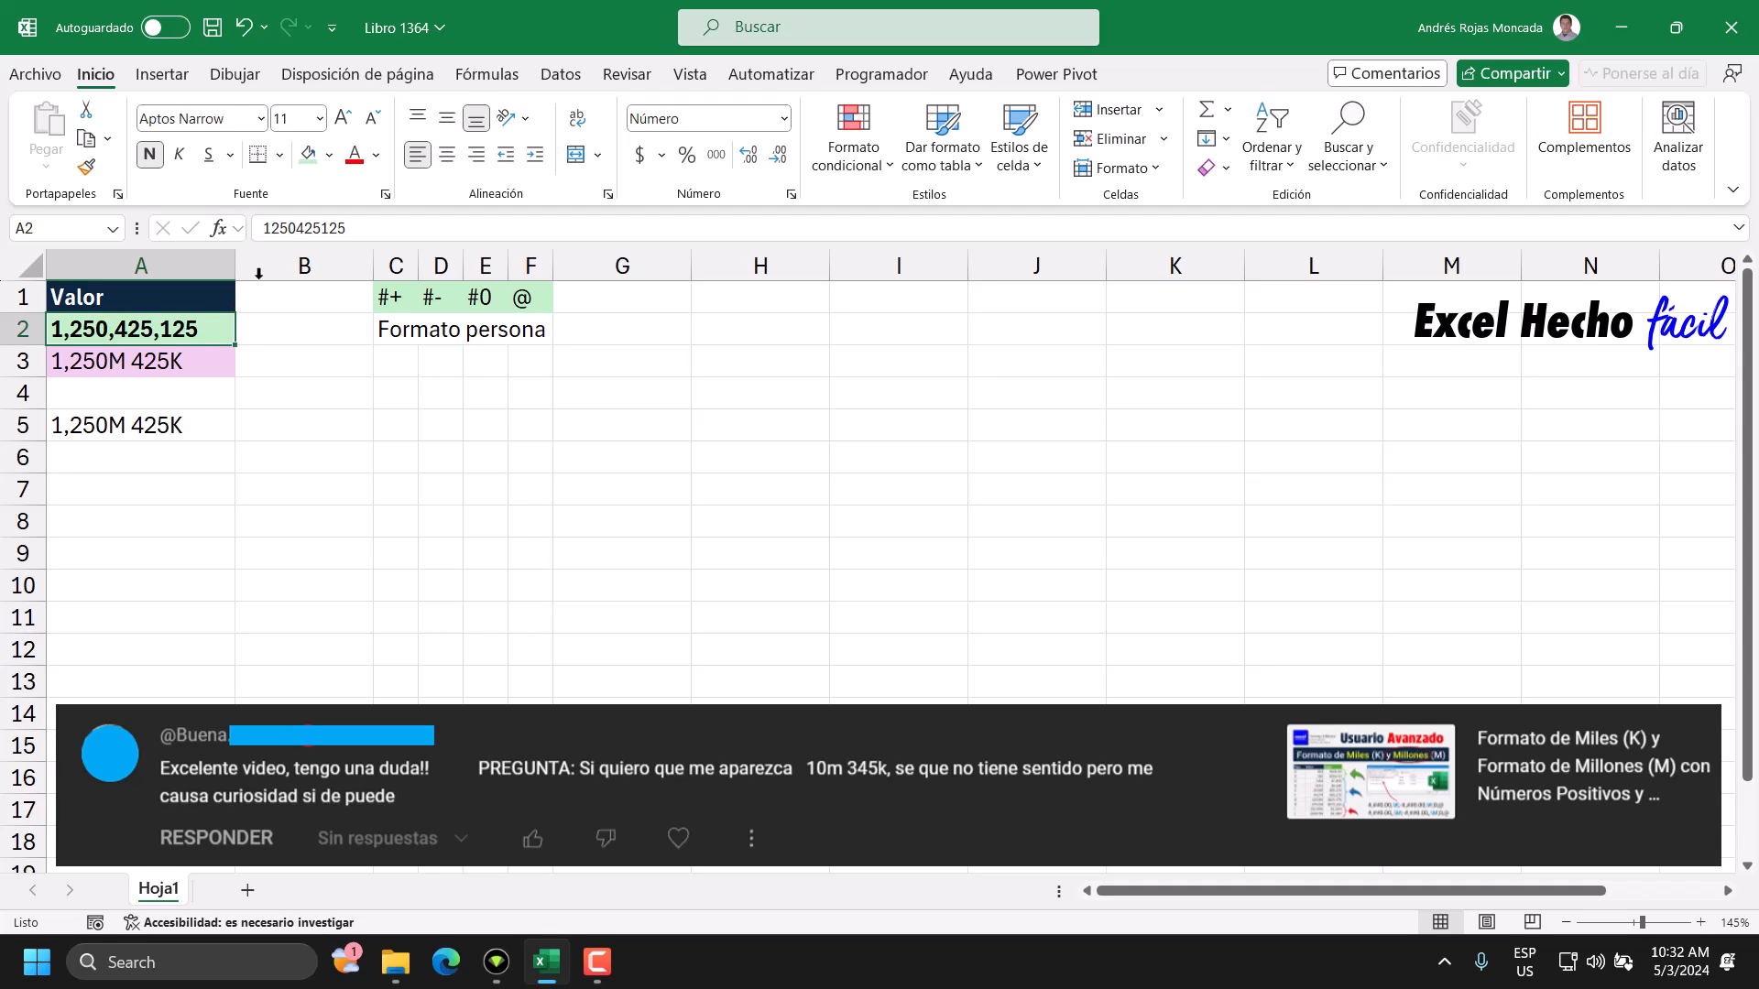
click(298, 228)
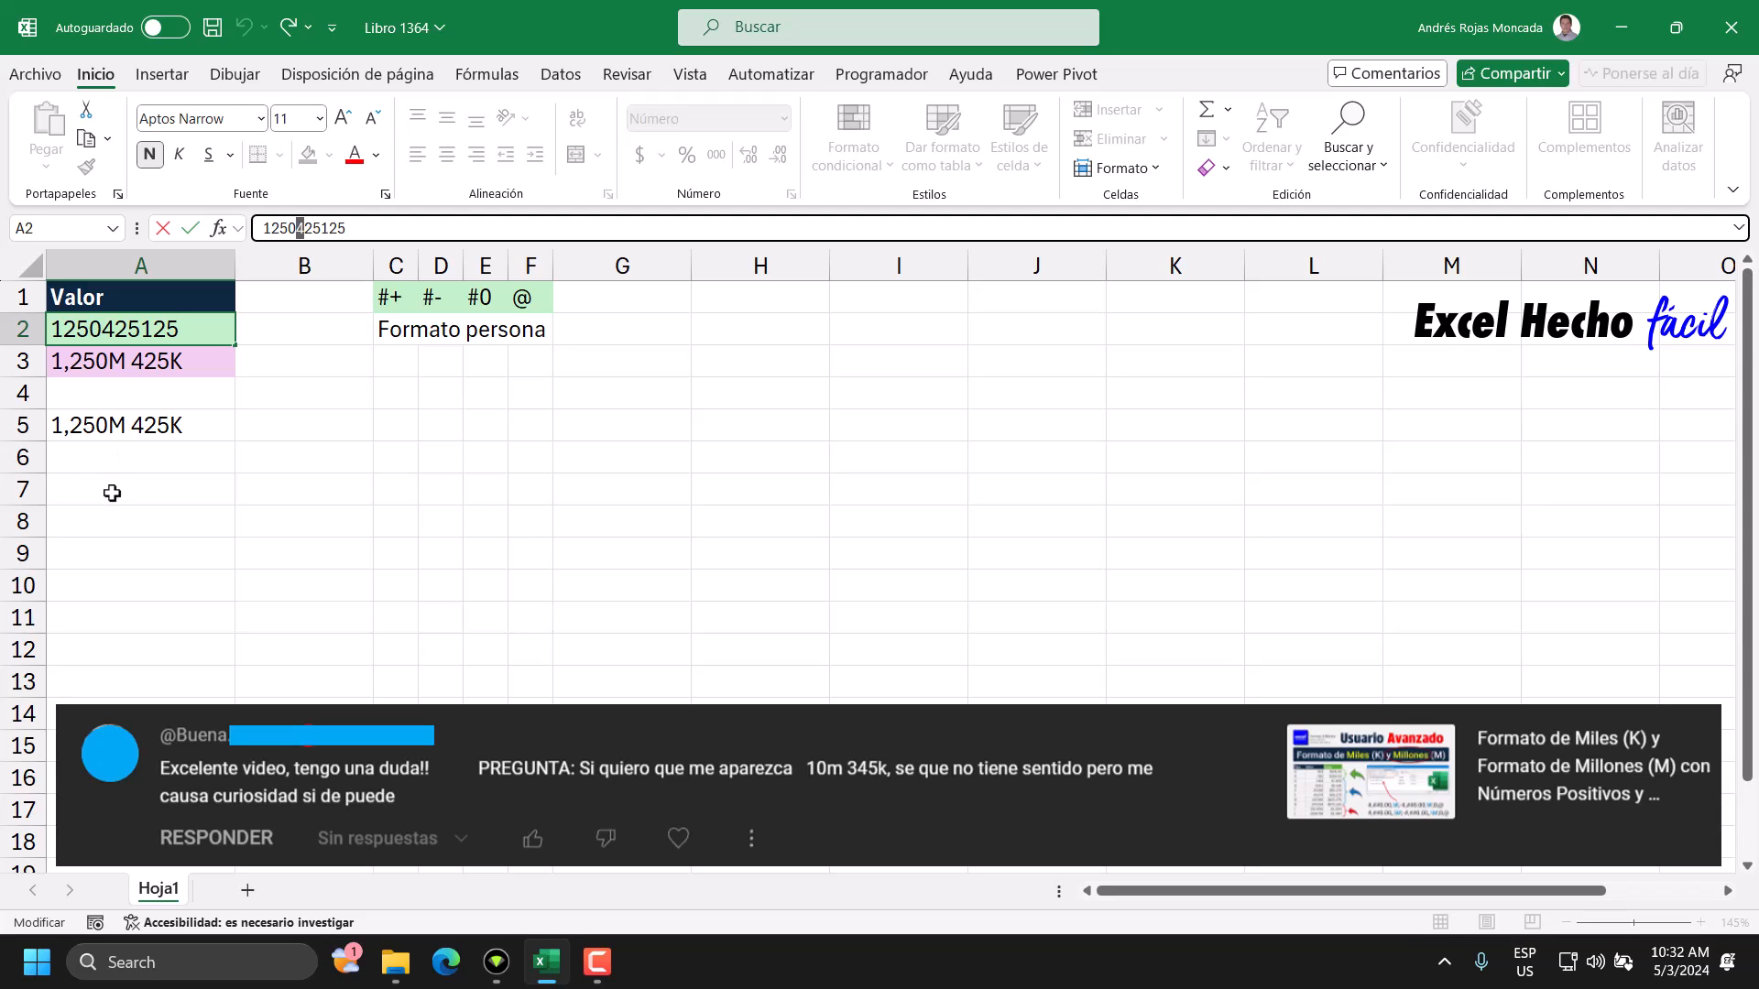
text(7)
key(Return)
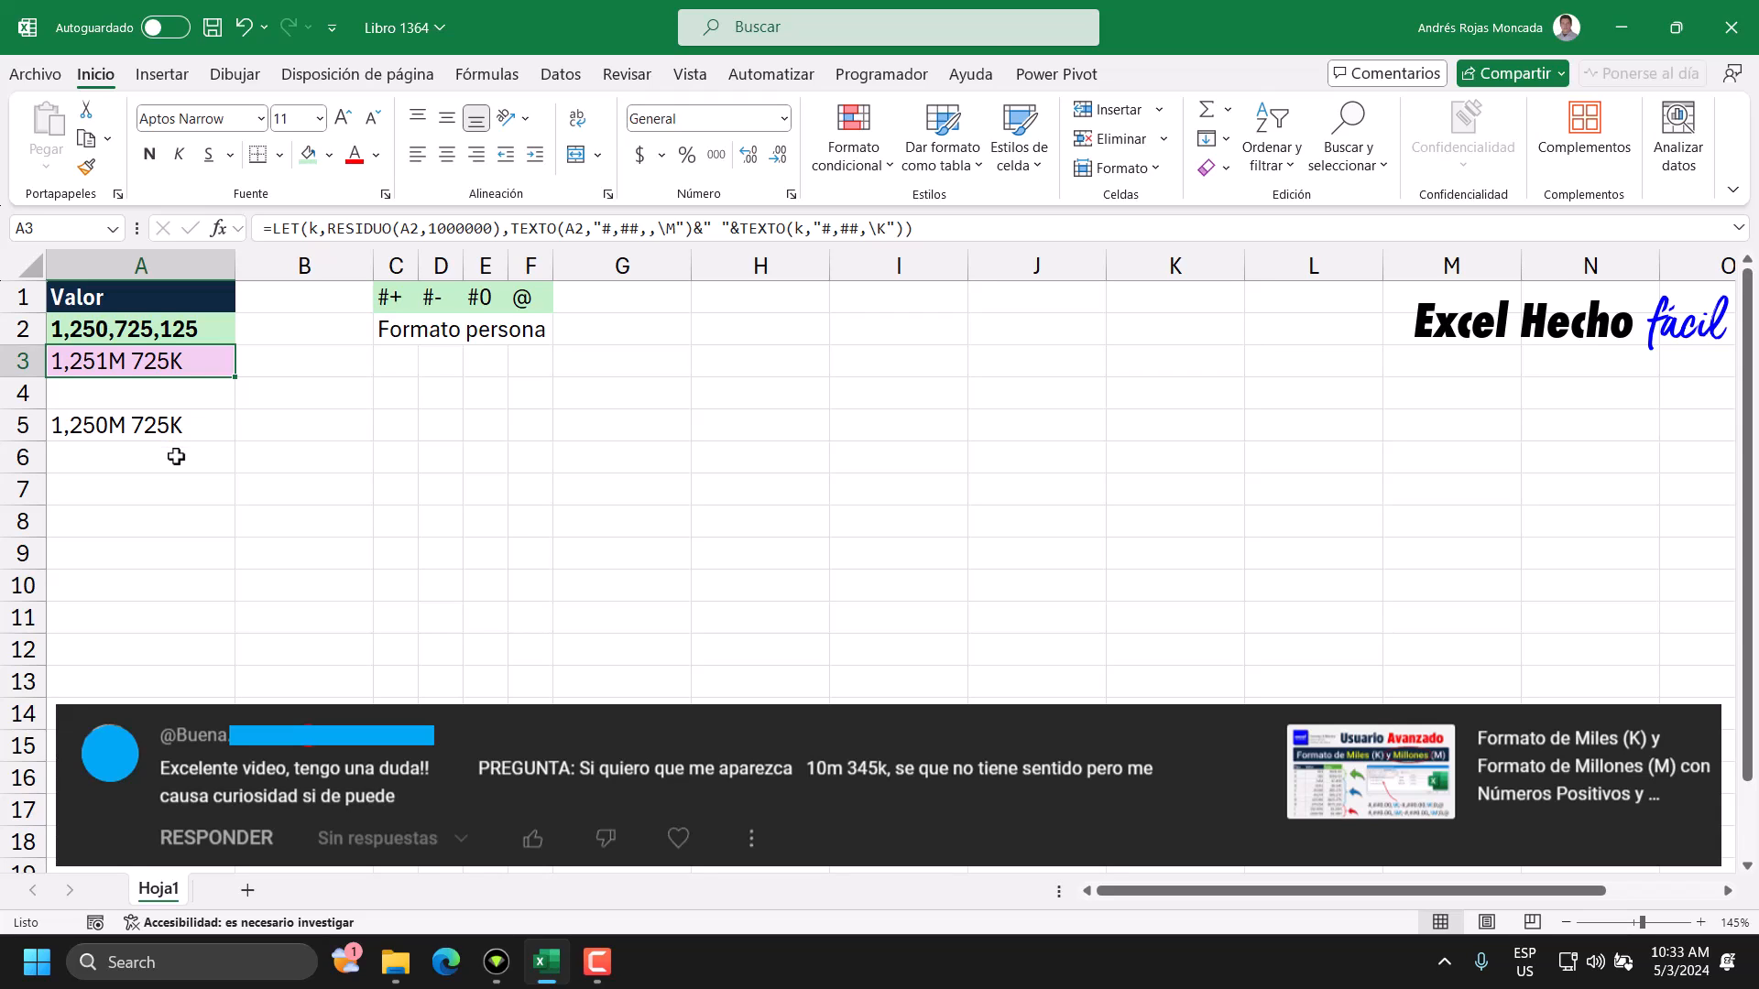
click(162, 333)
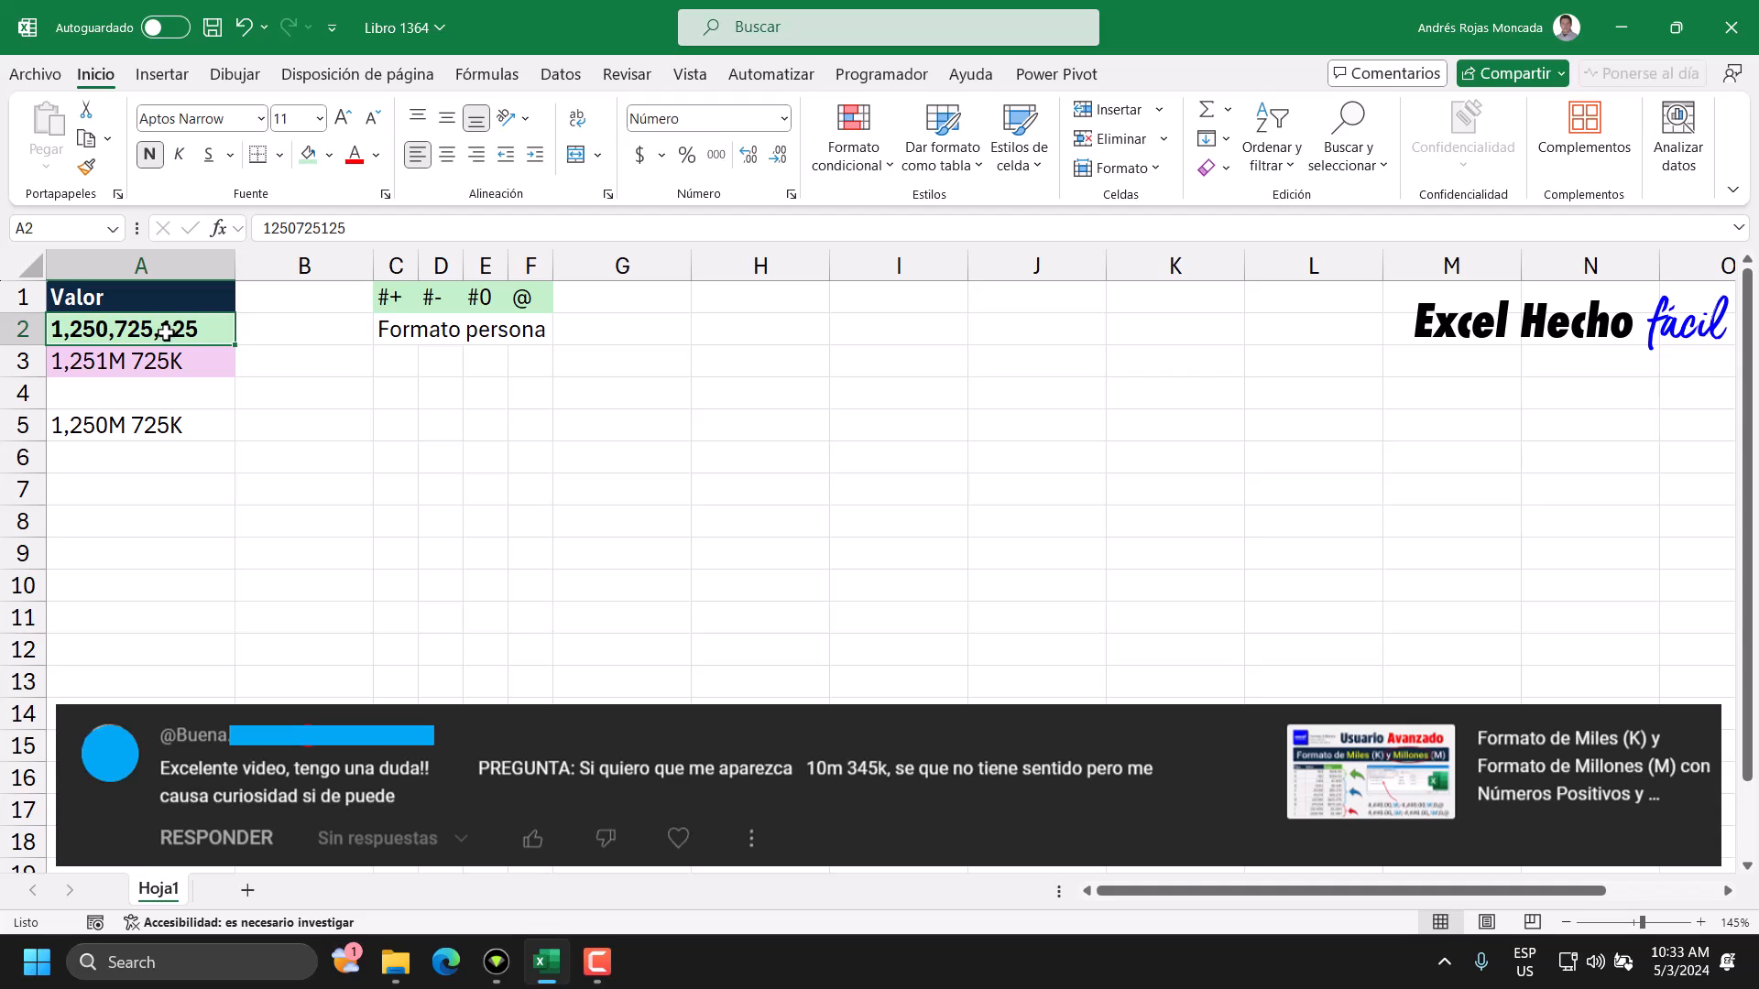
click(332, 229)
text(8)
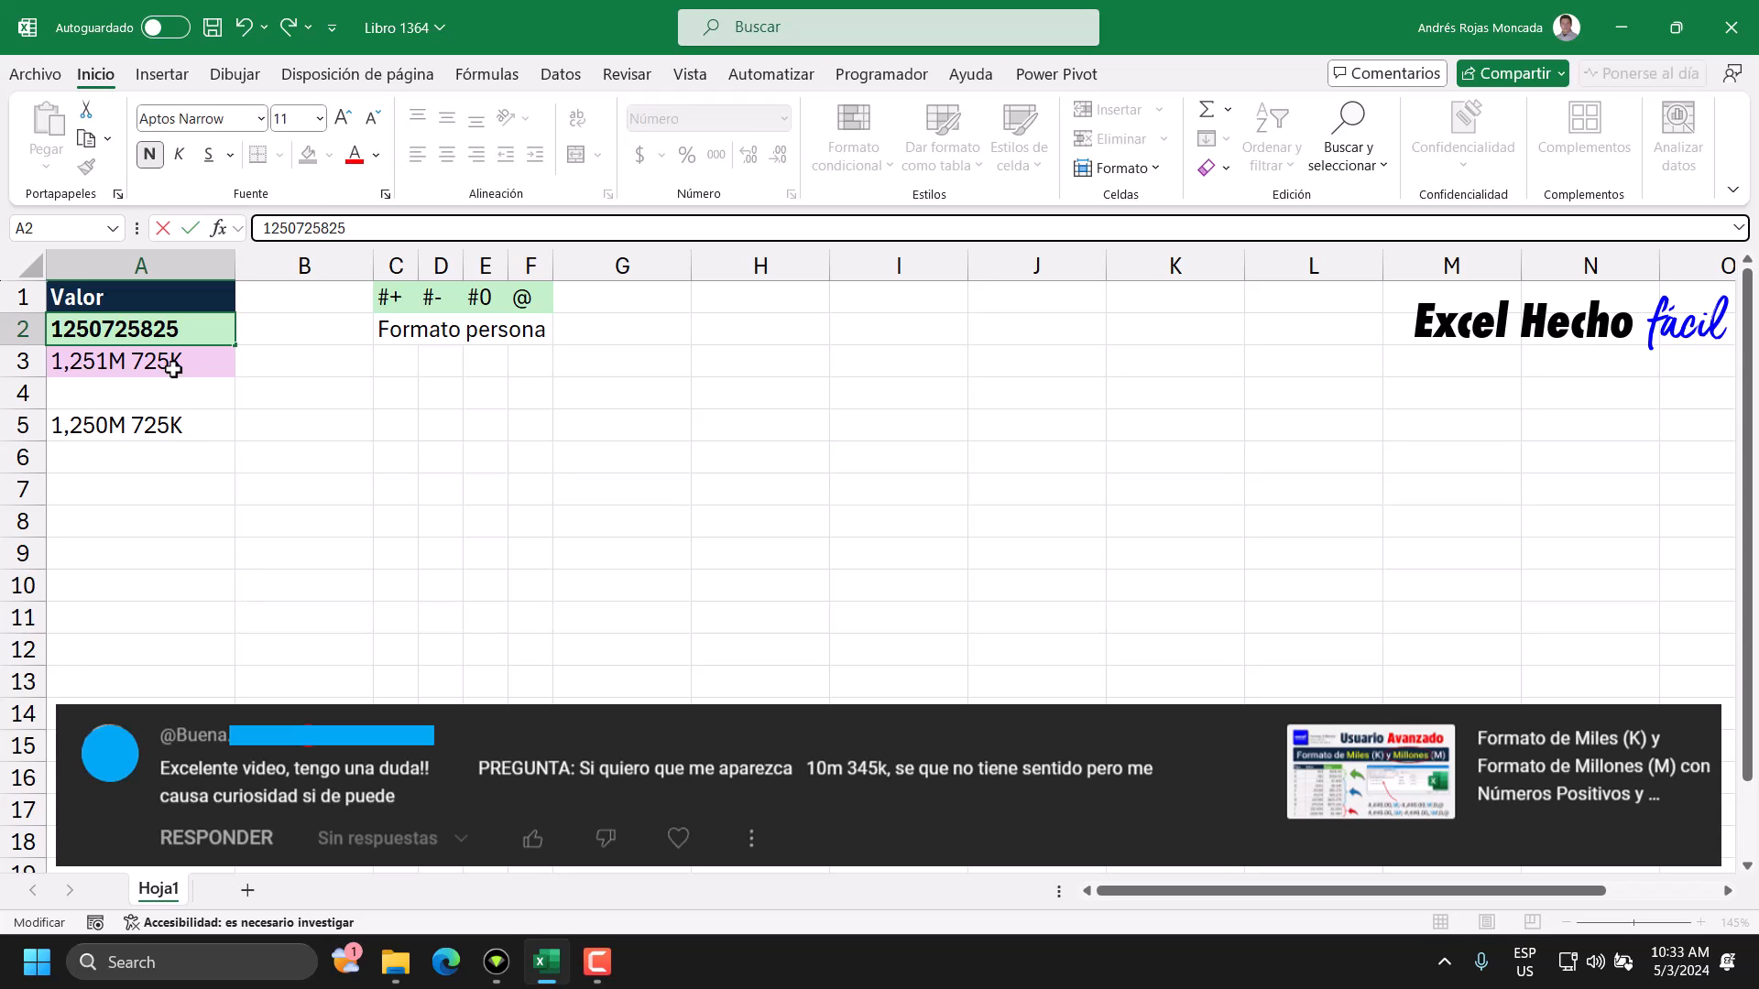
key(Return)
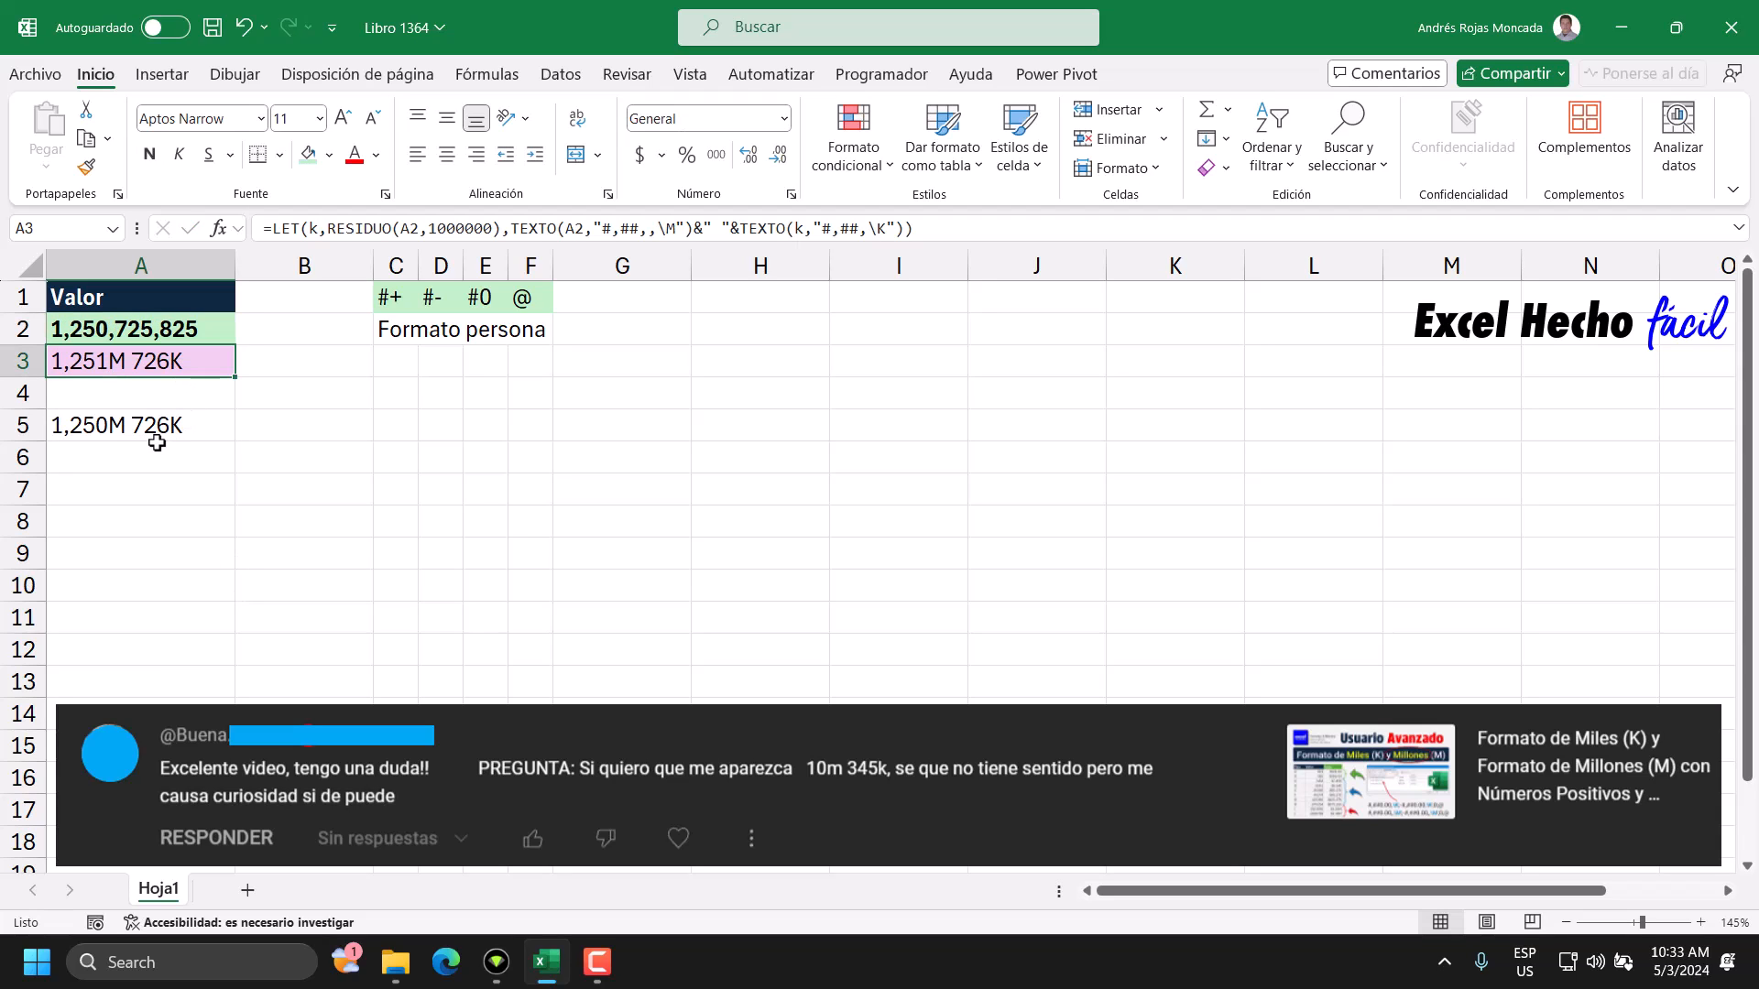
Compare the formulas and displayed results of cells A3 and A5.
click(154, 453)
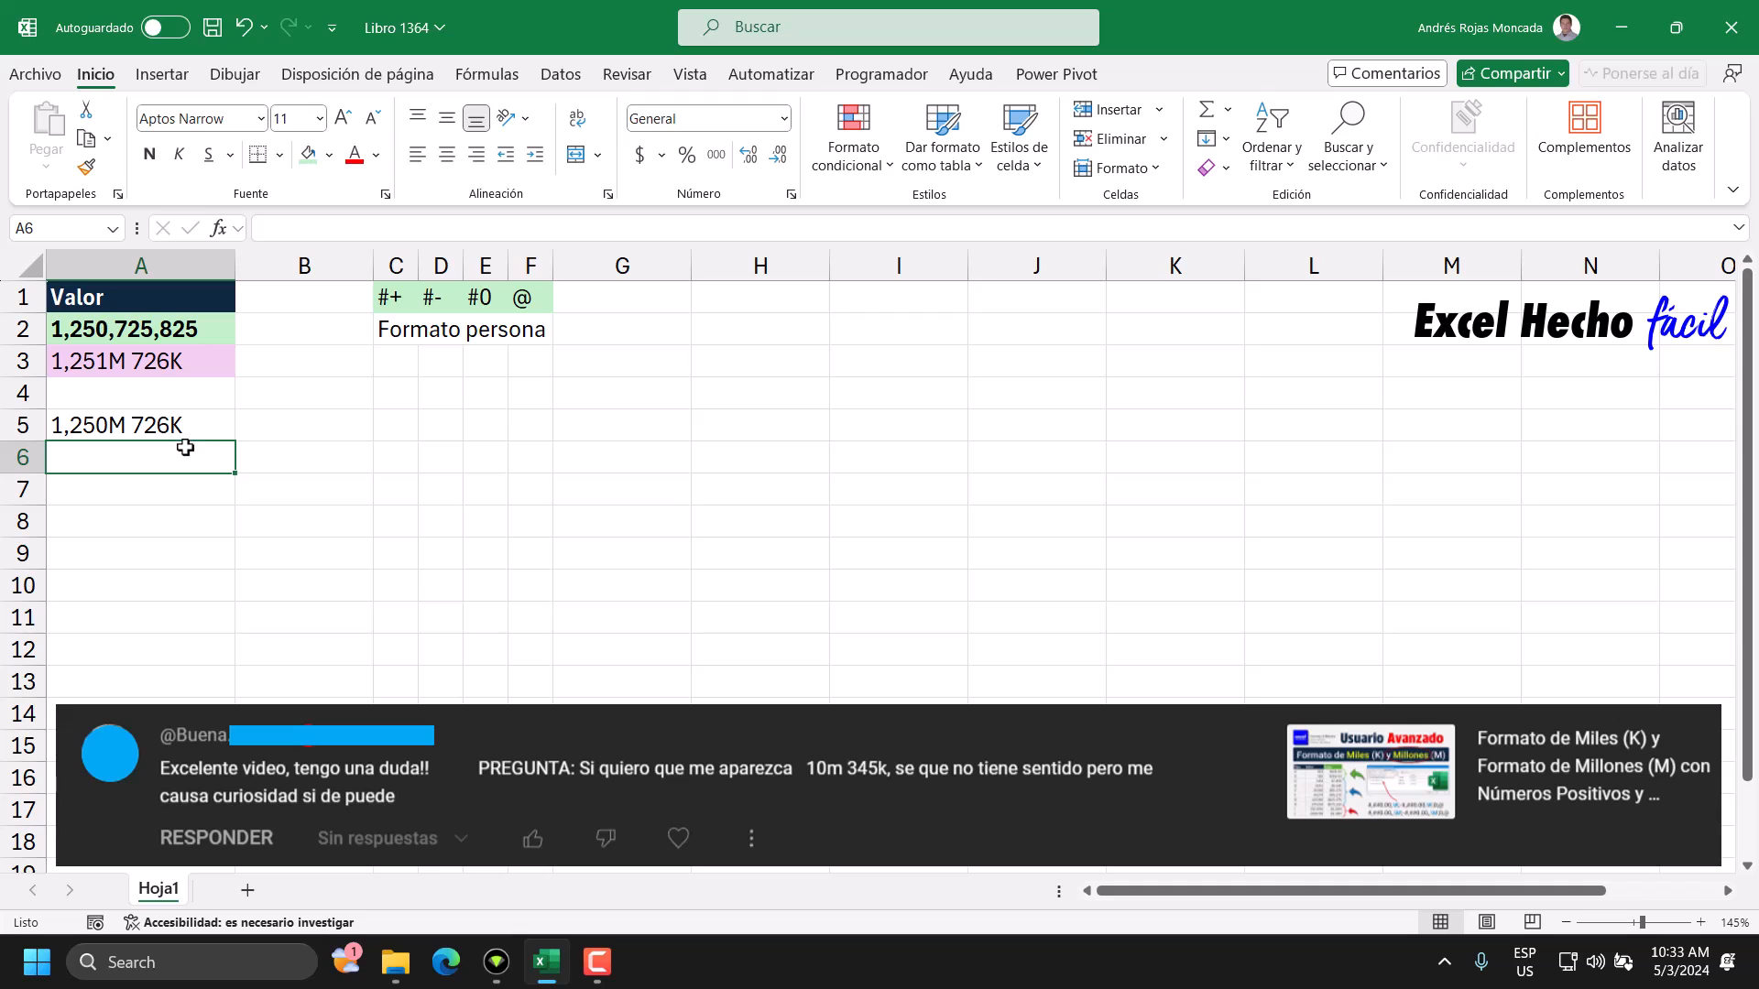
click(220, 365)
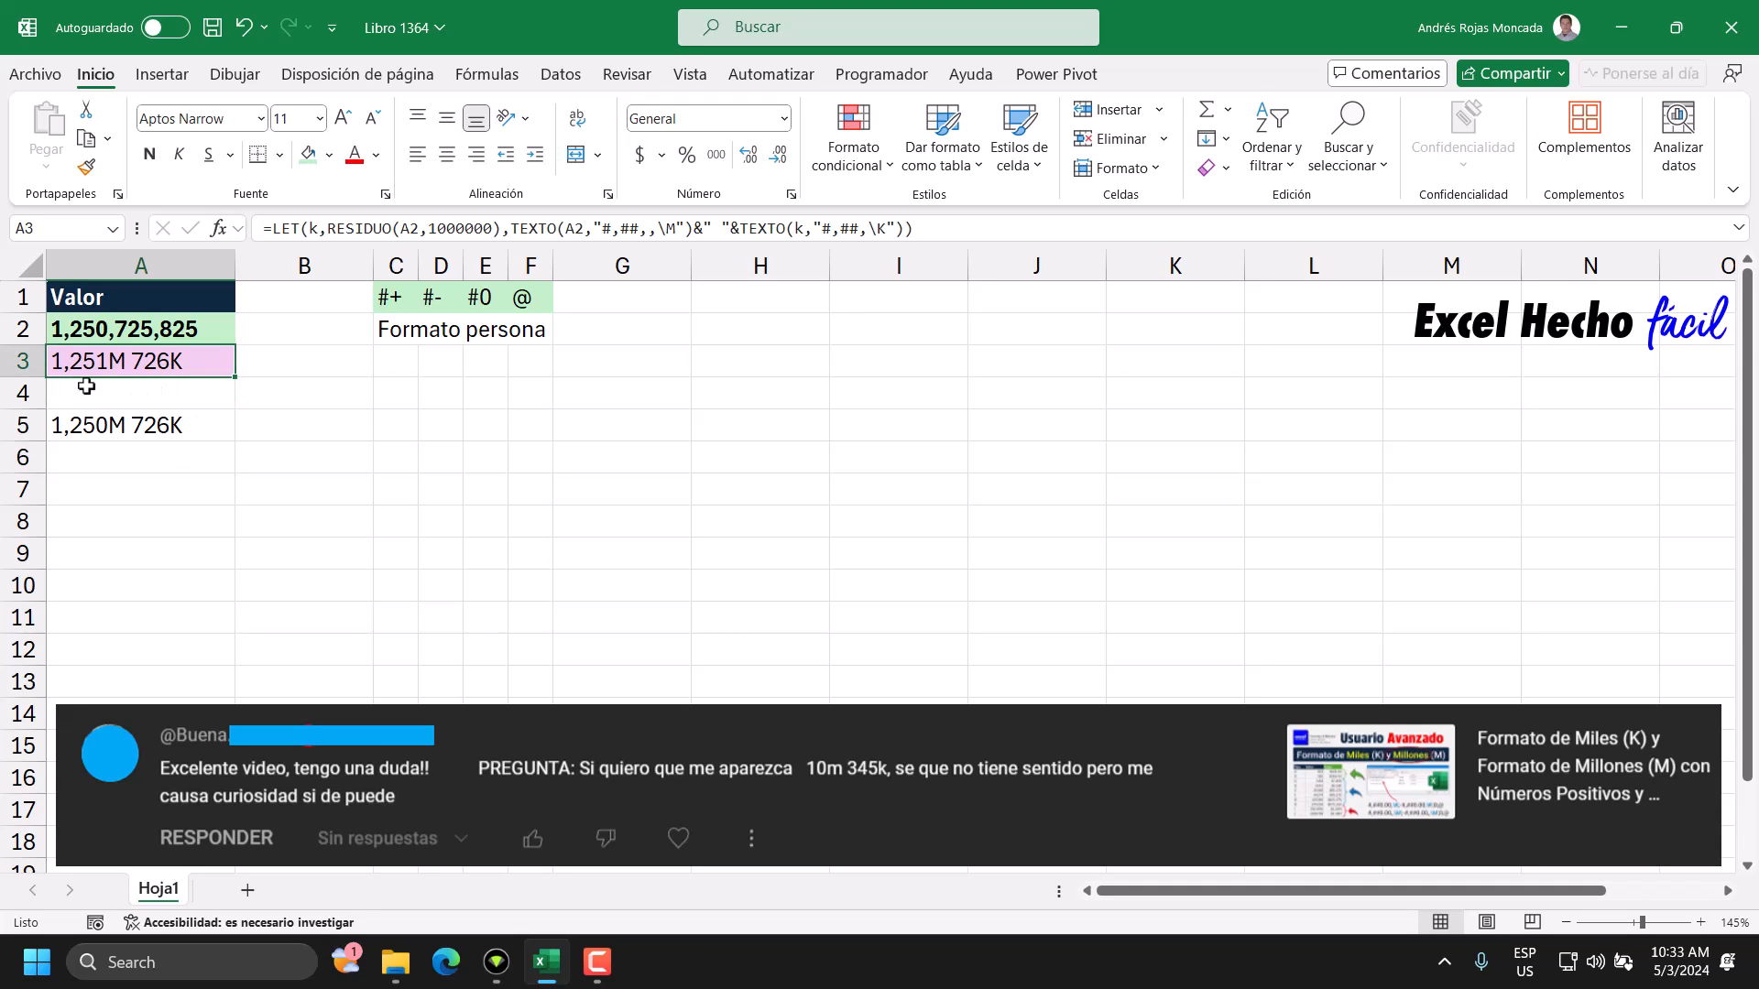
click(197, 417)
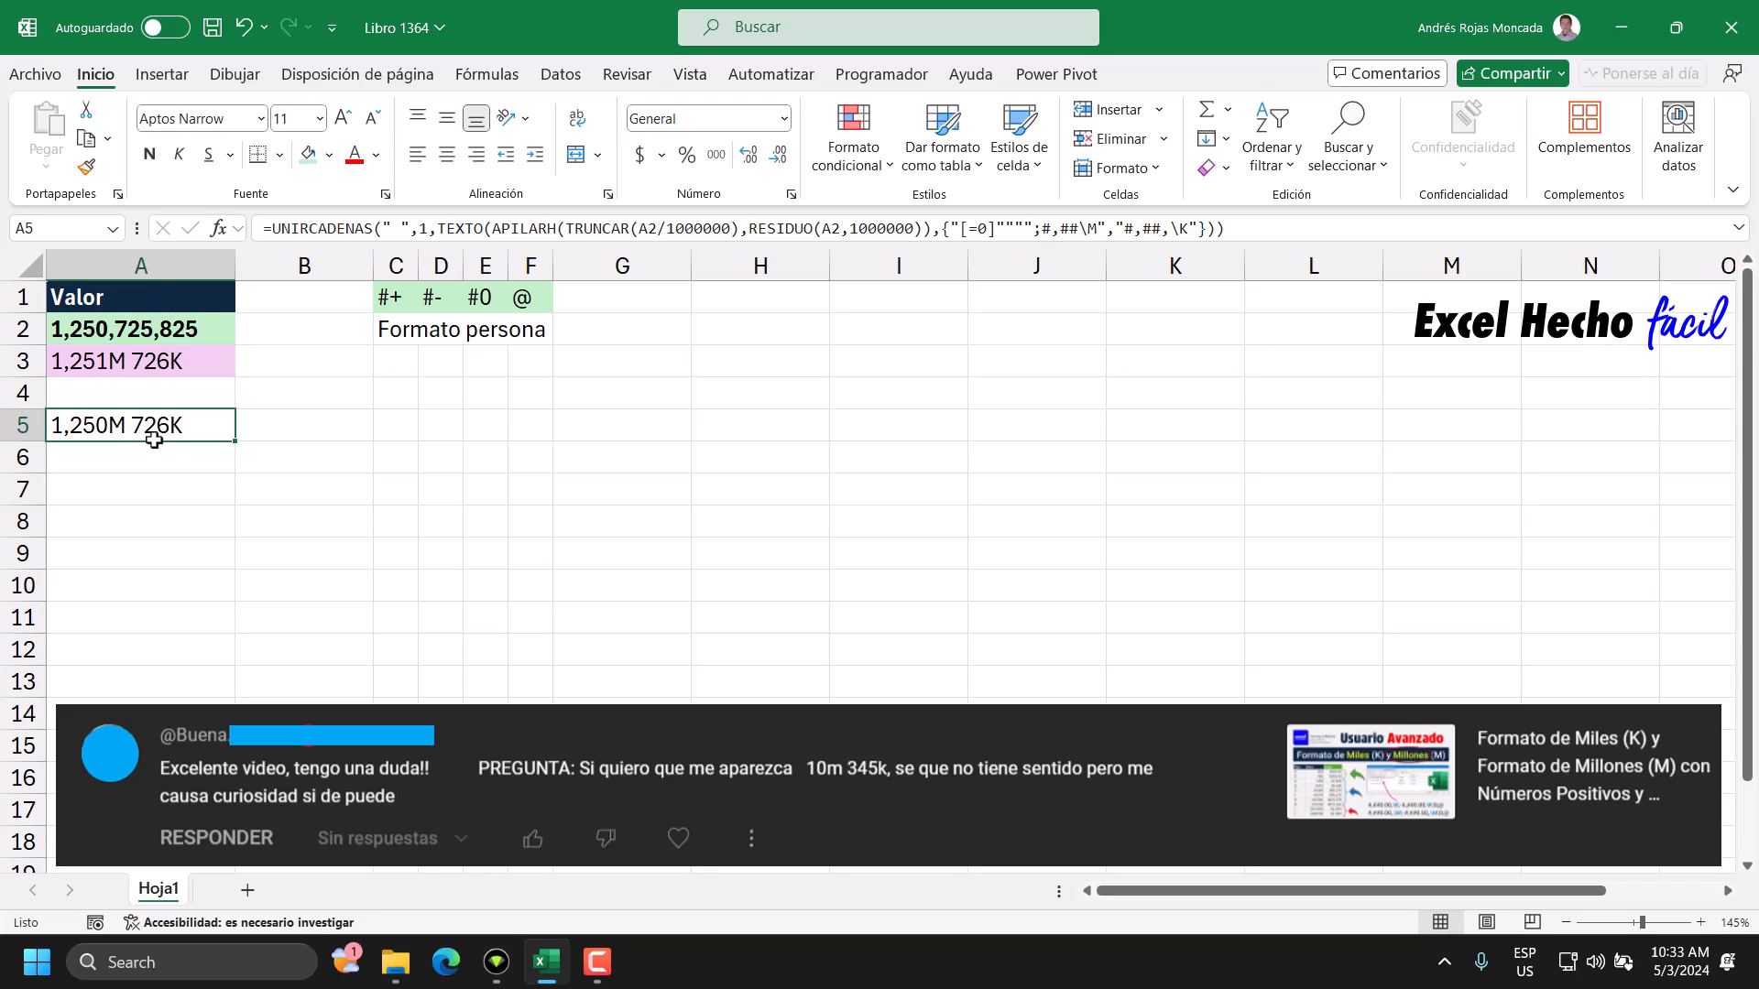
click(163, 326)
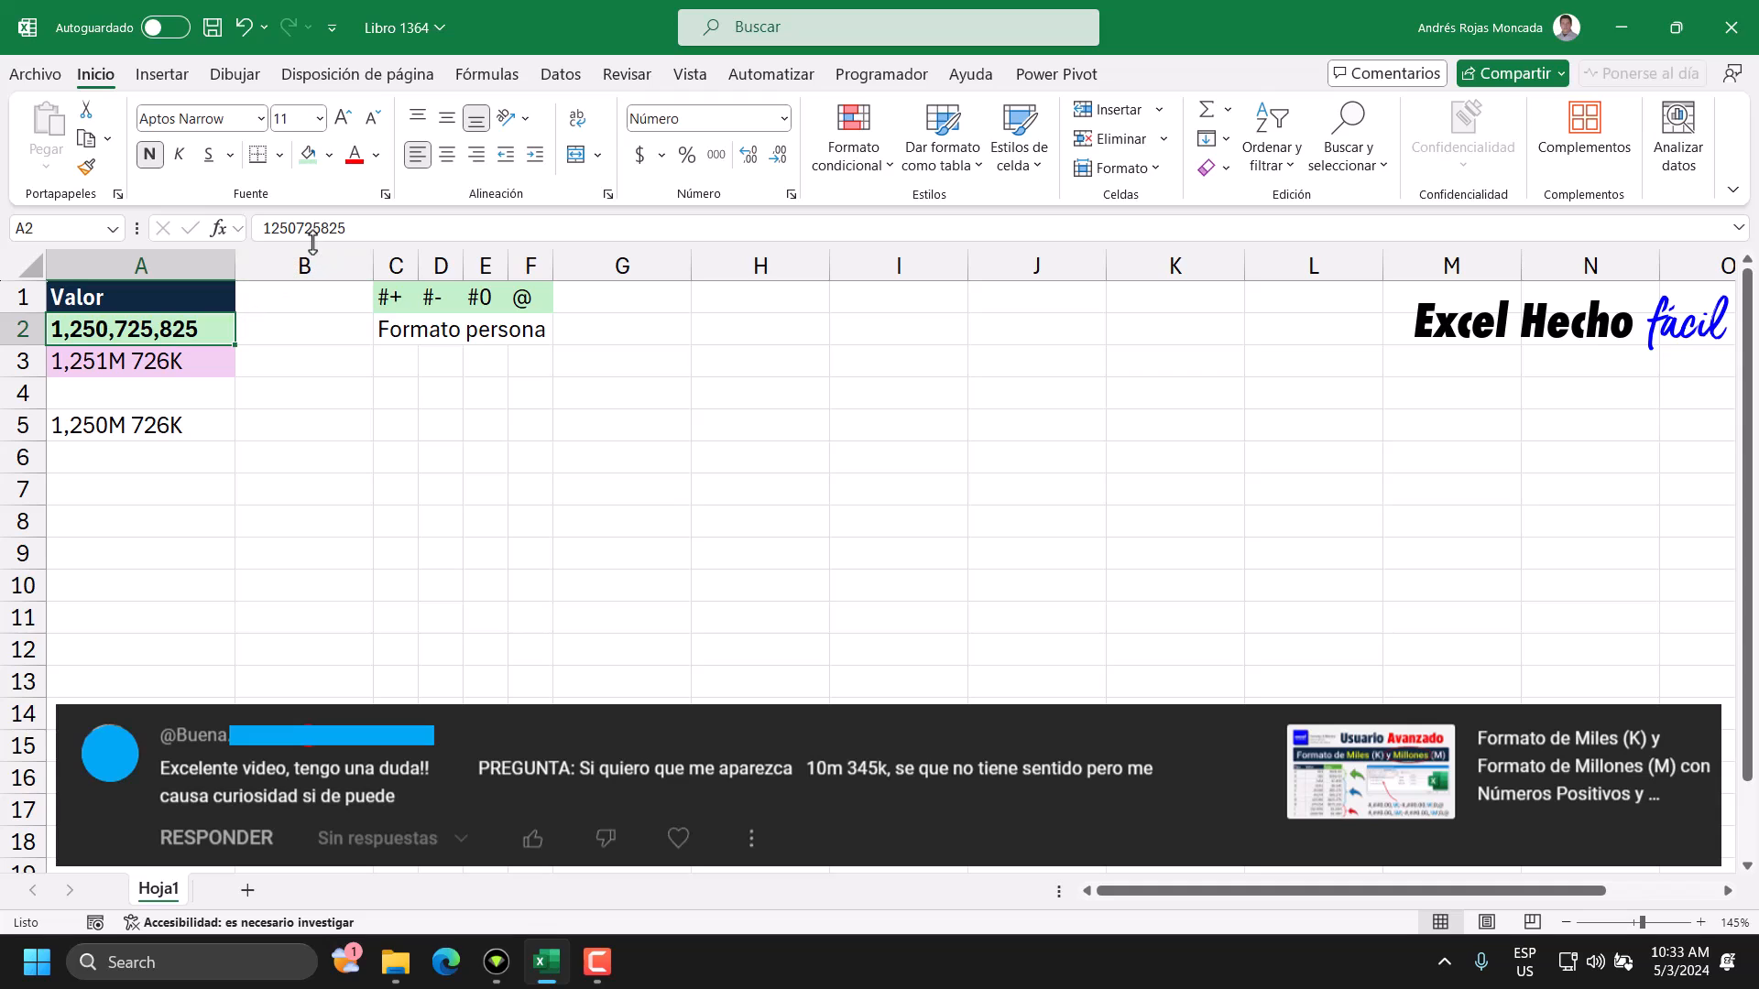
click(325, 228)
key(Delete)
text(4)
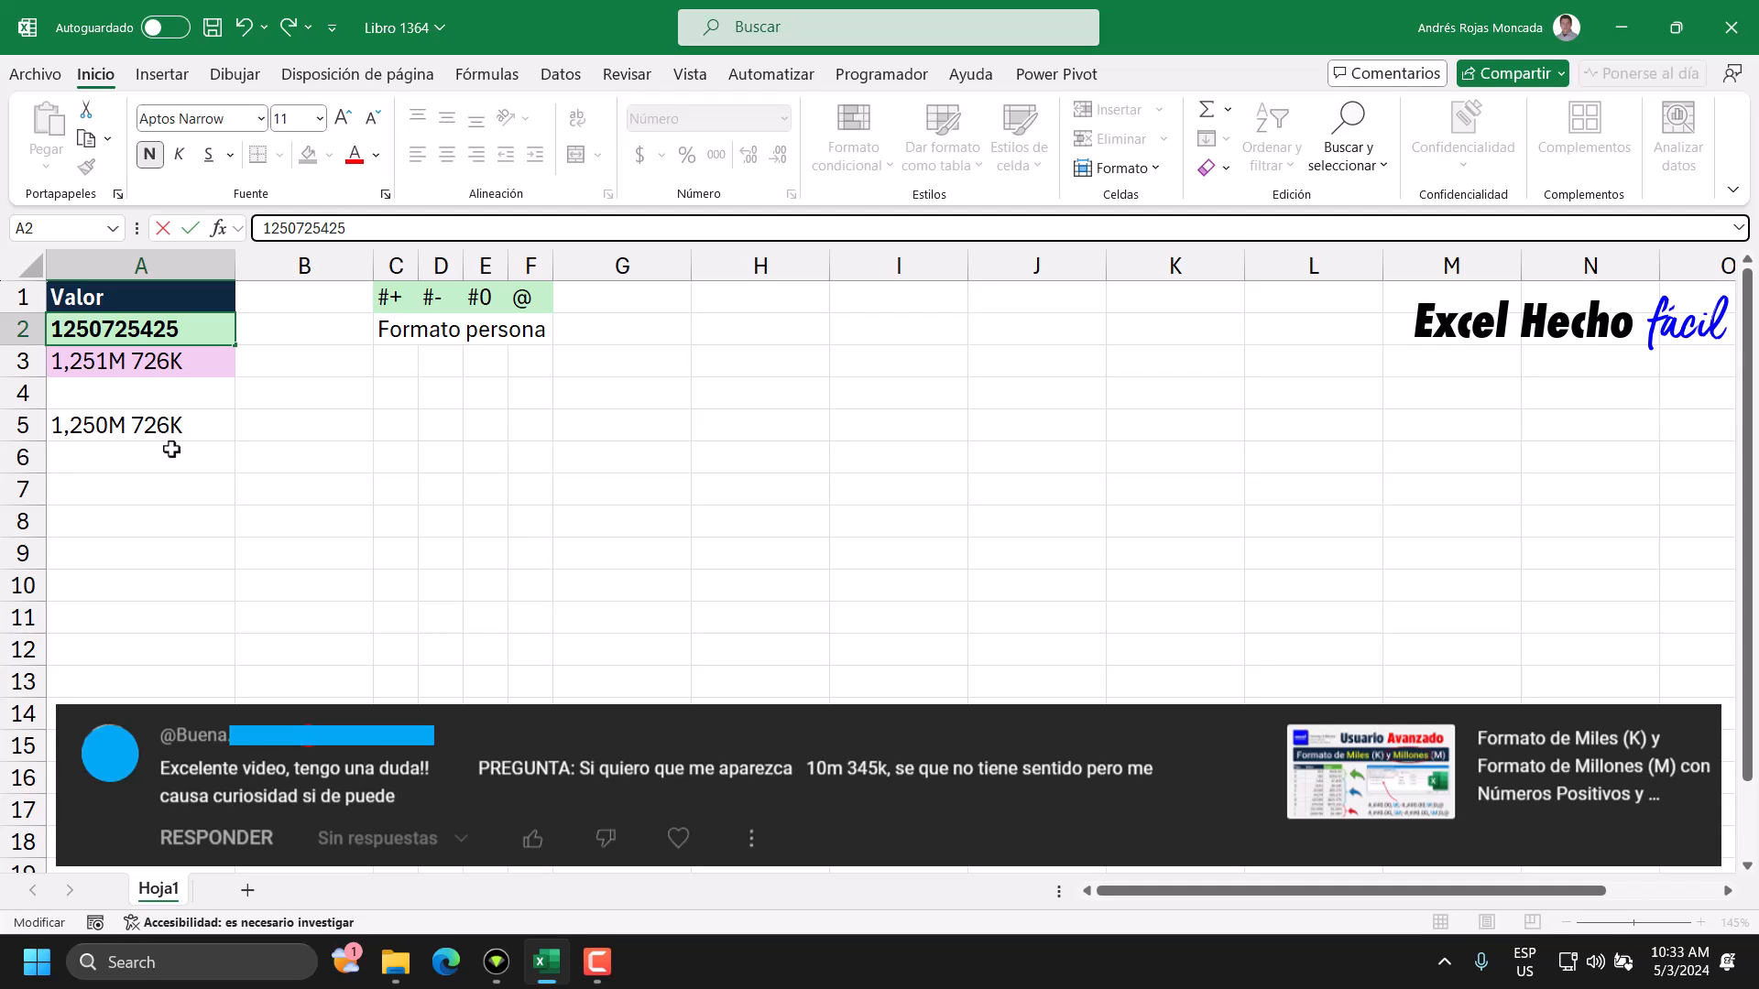
key(Return)
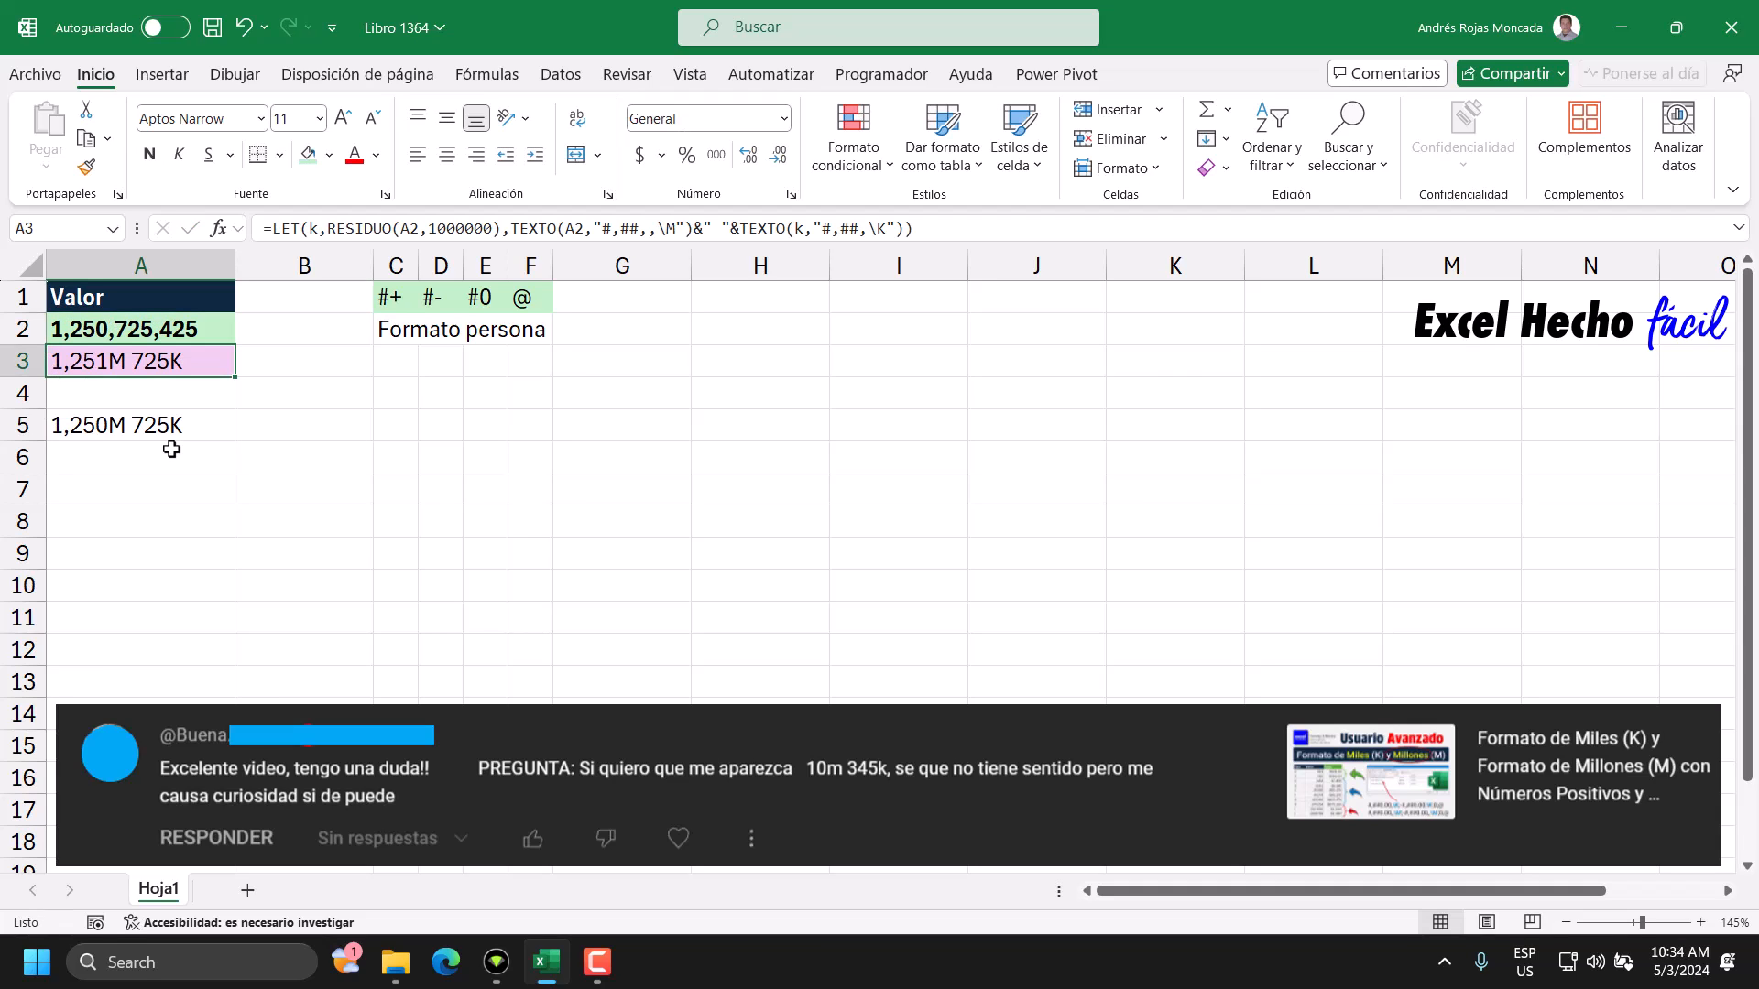
click(166, 434)
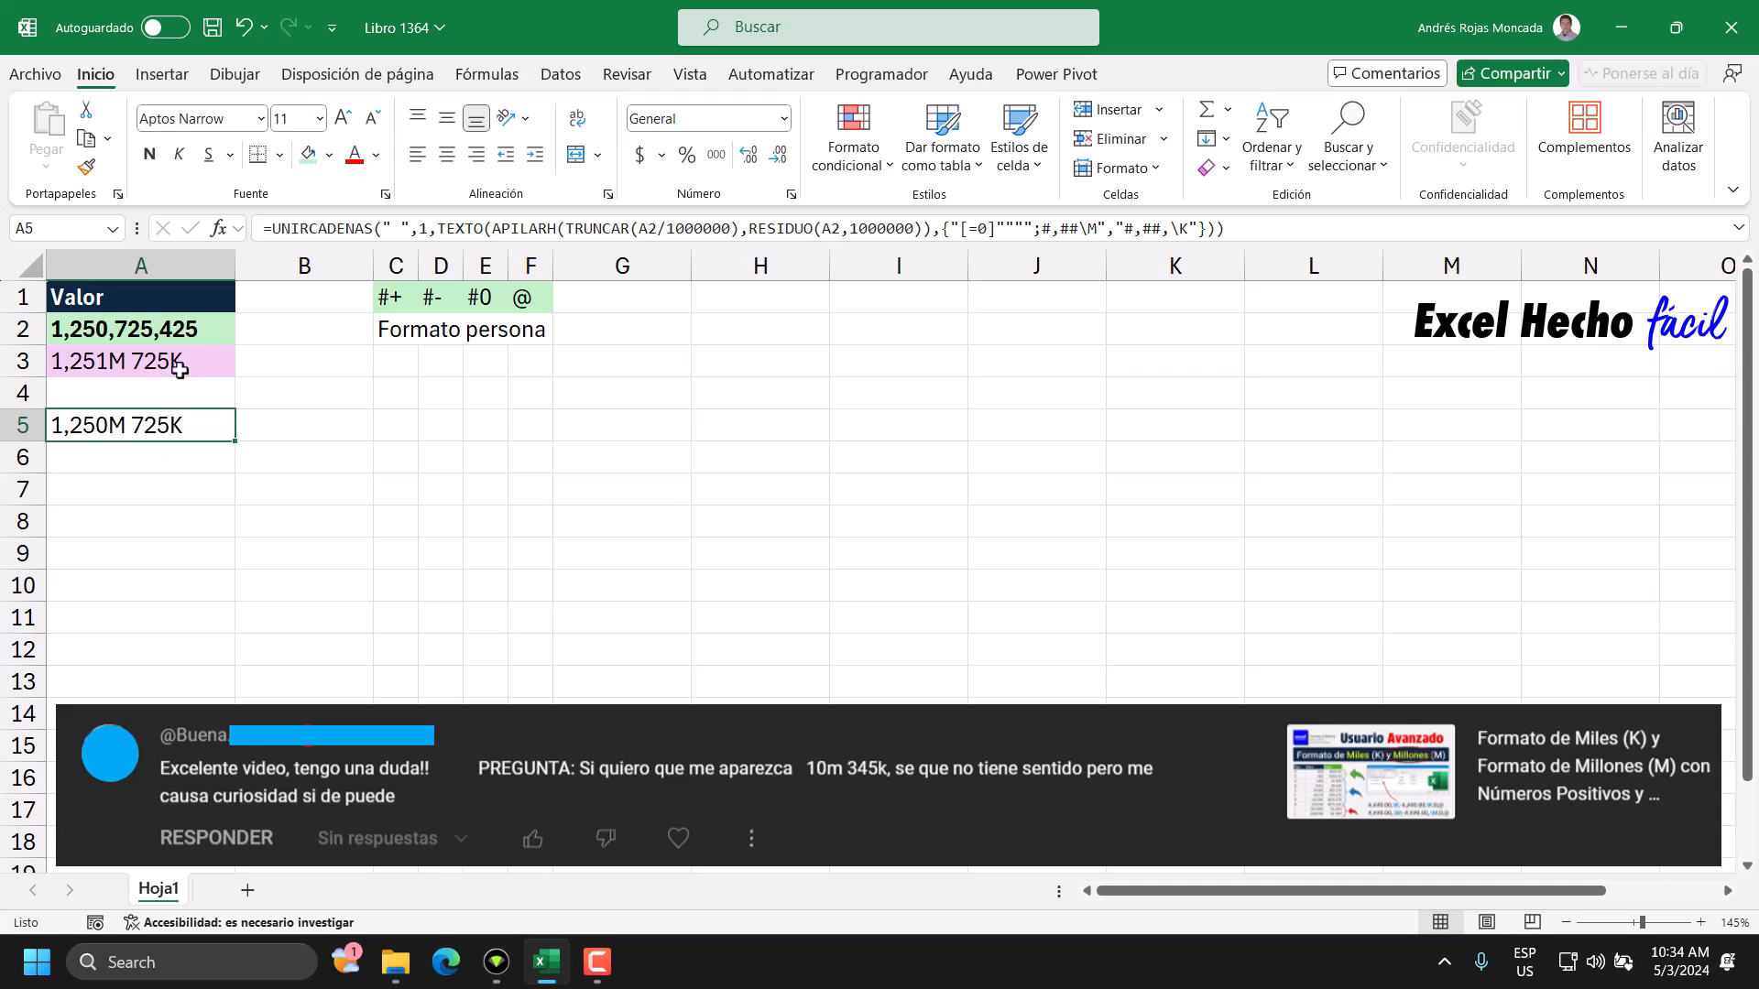
double_click(147, 329)
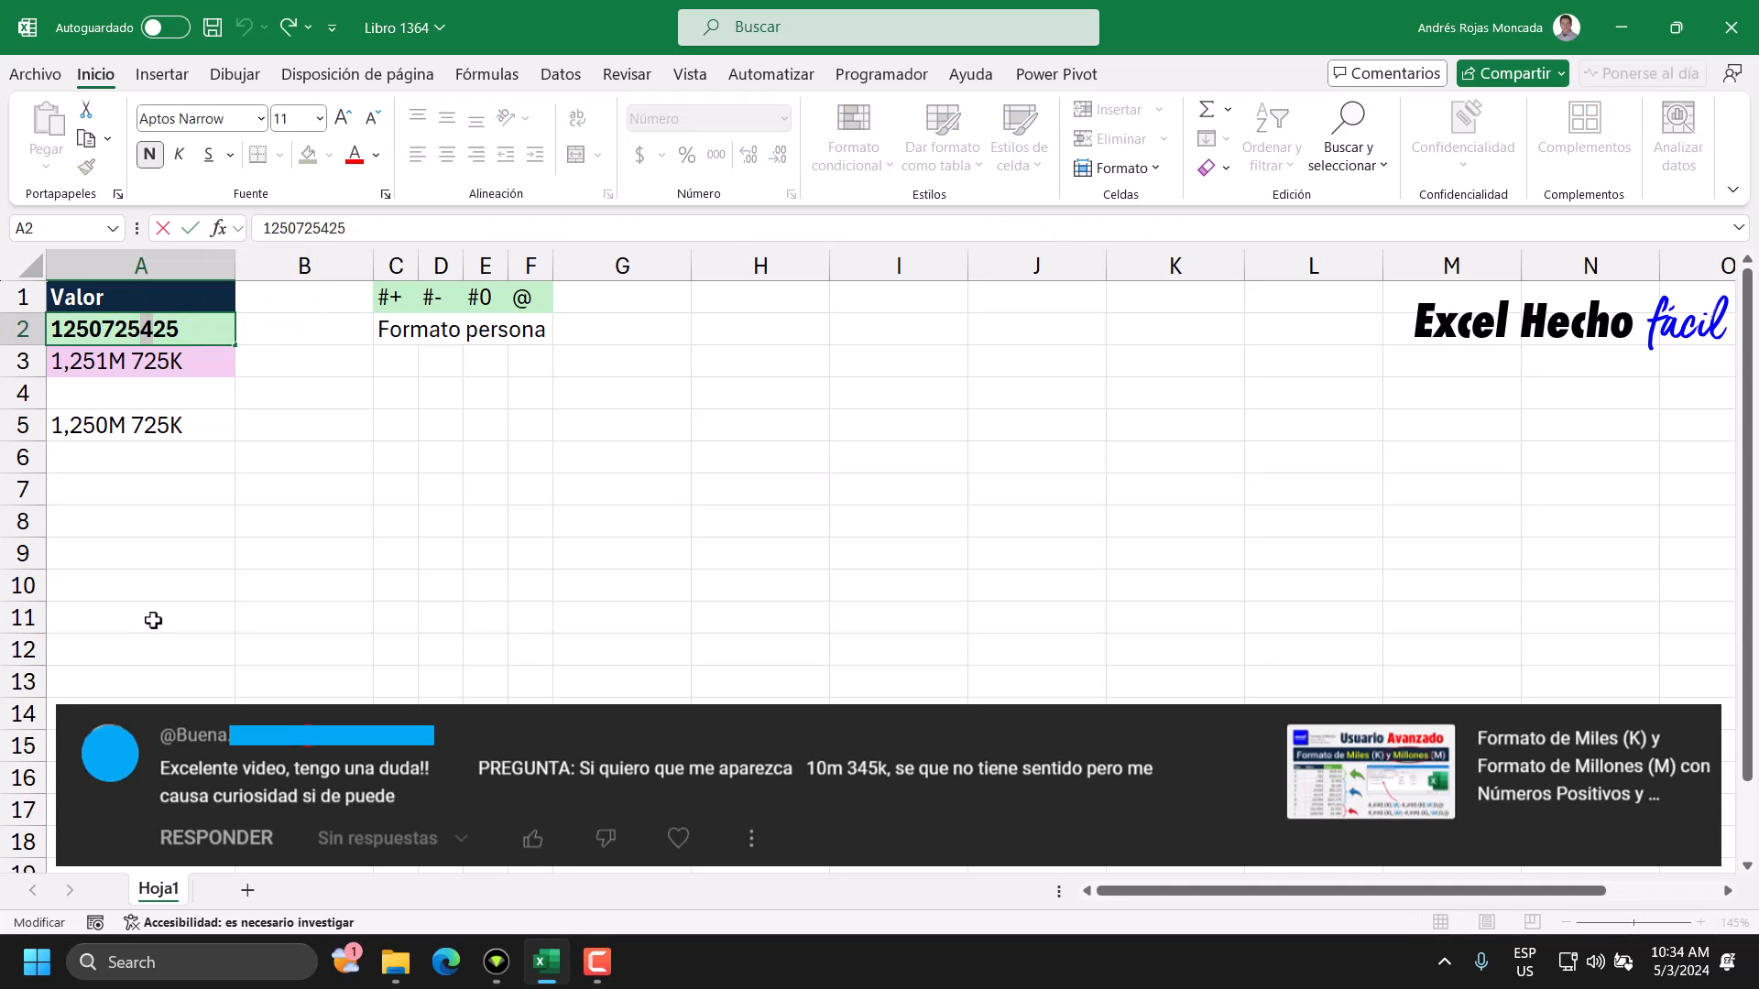
text(5)
key(Delete)
key(Delete)
text(00)
key(Return)
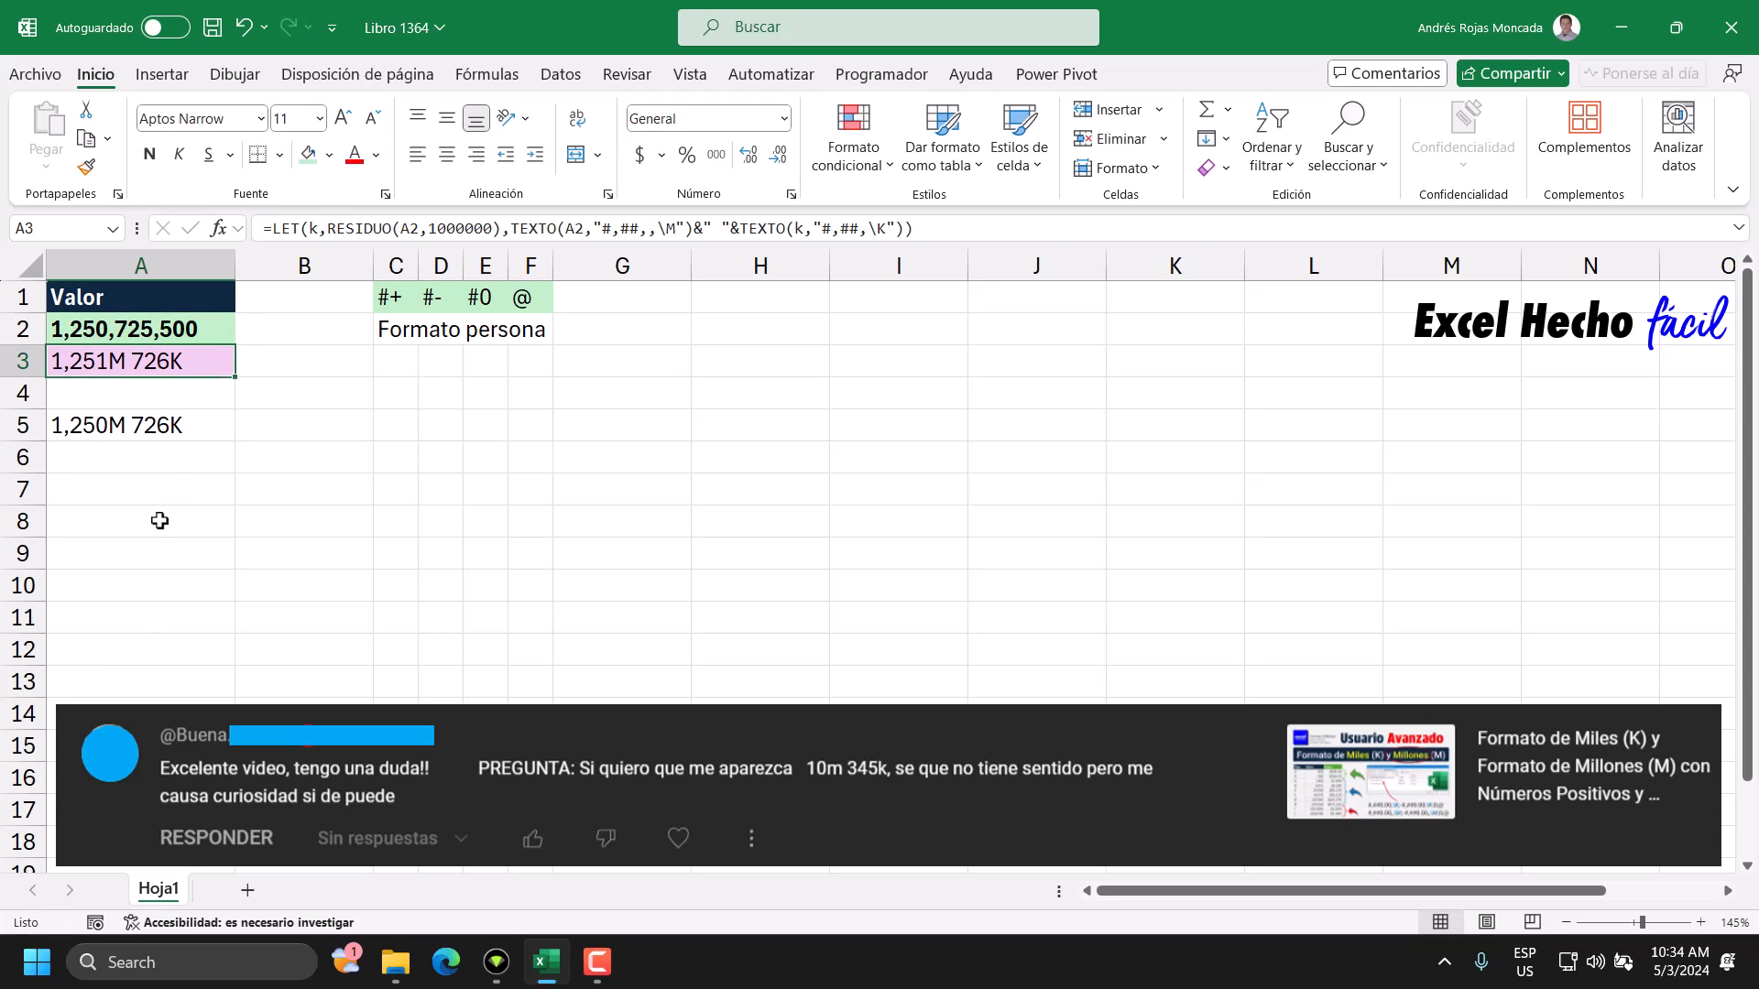
click(162, 431)
double_click(174, 326)
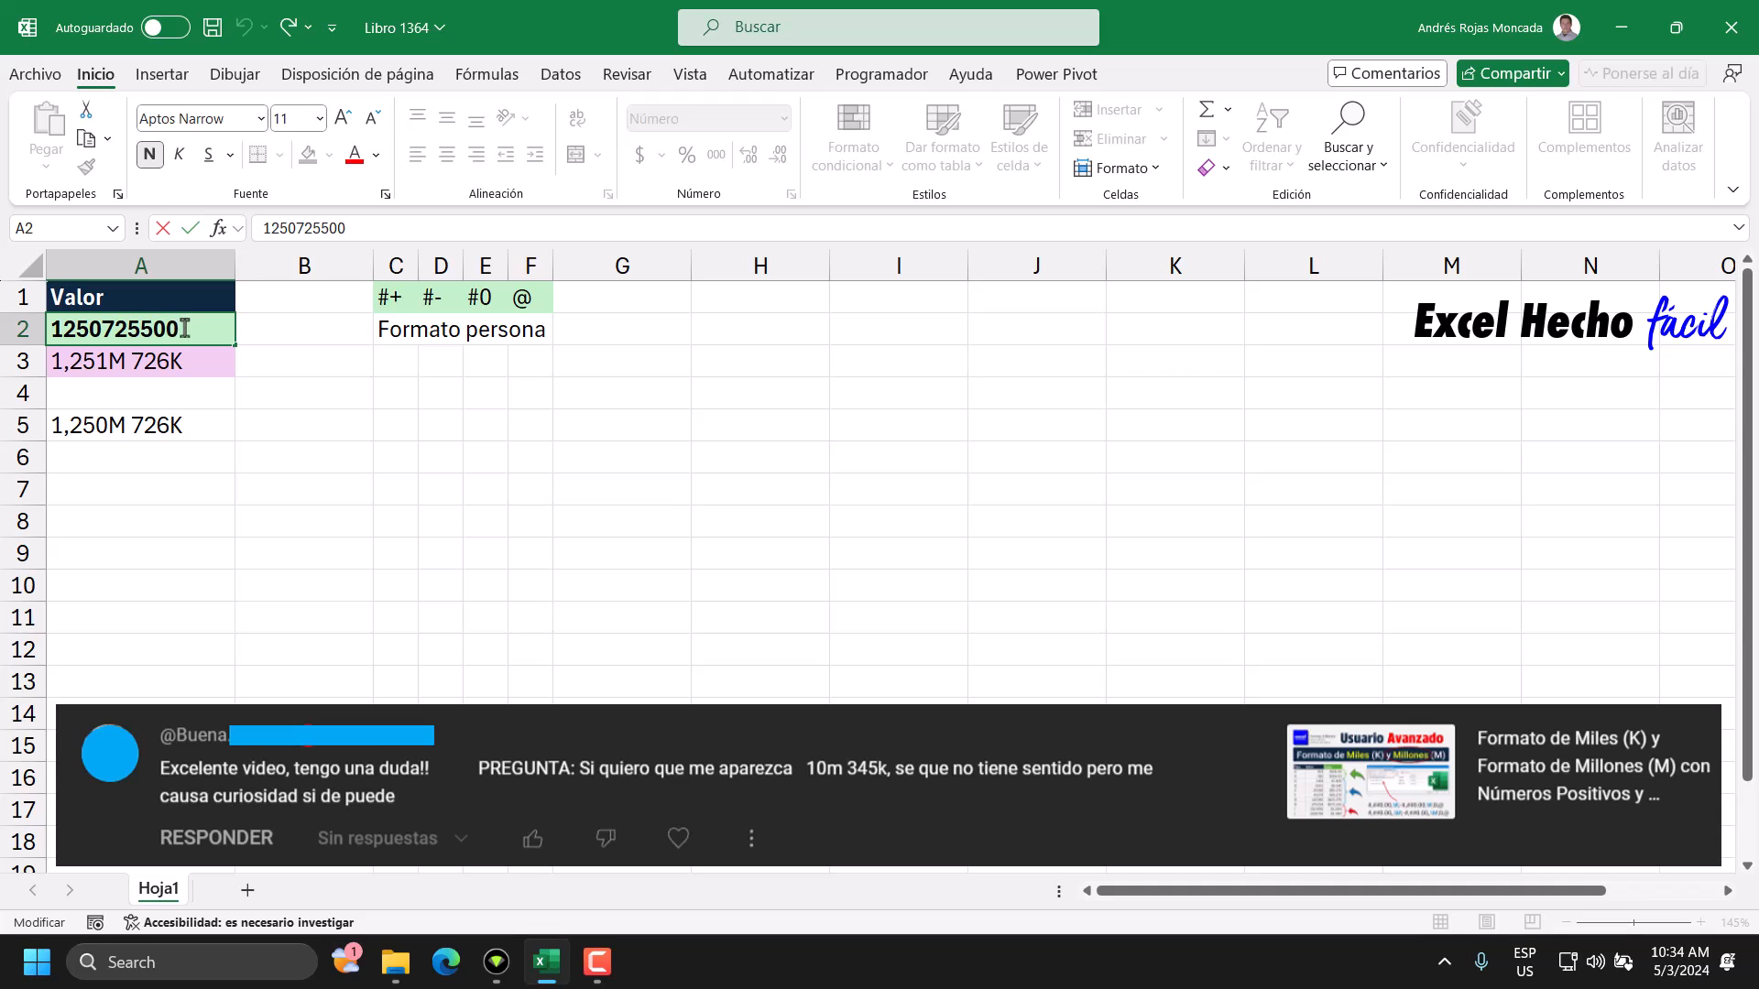
text(62)
key(BackSpace)
key(BackSpace)
text(5)
key(Return)
click(168, 427)
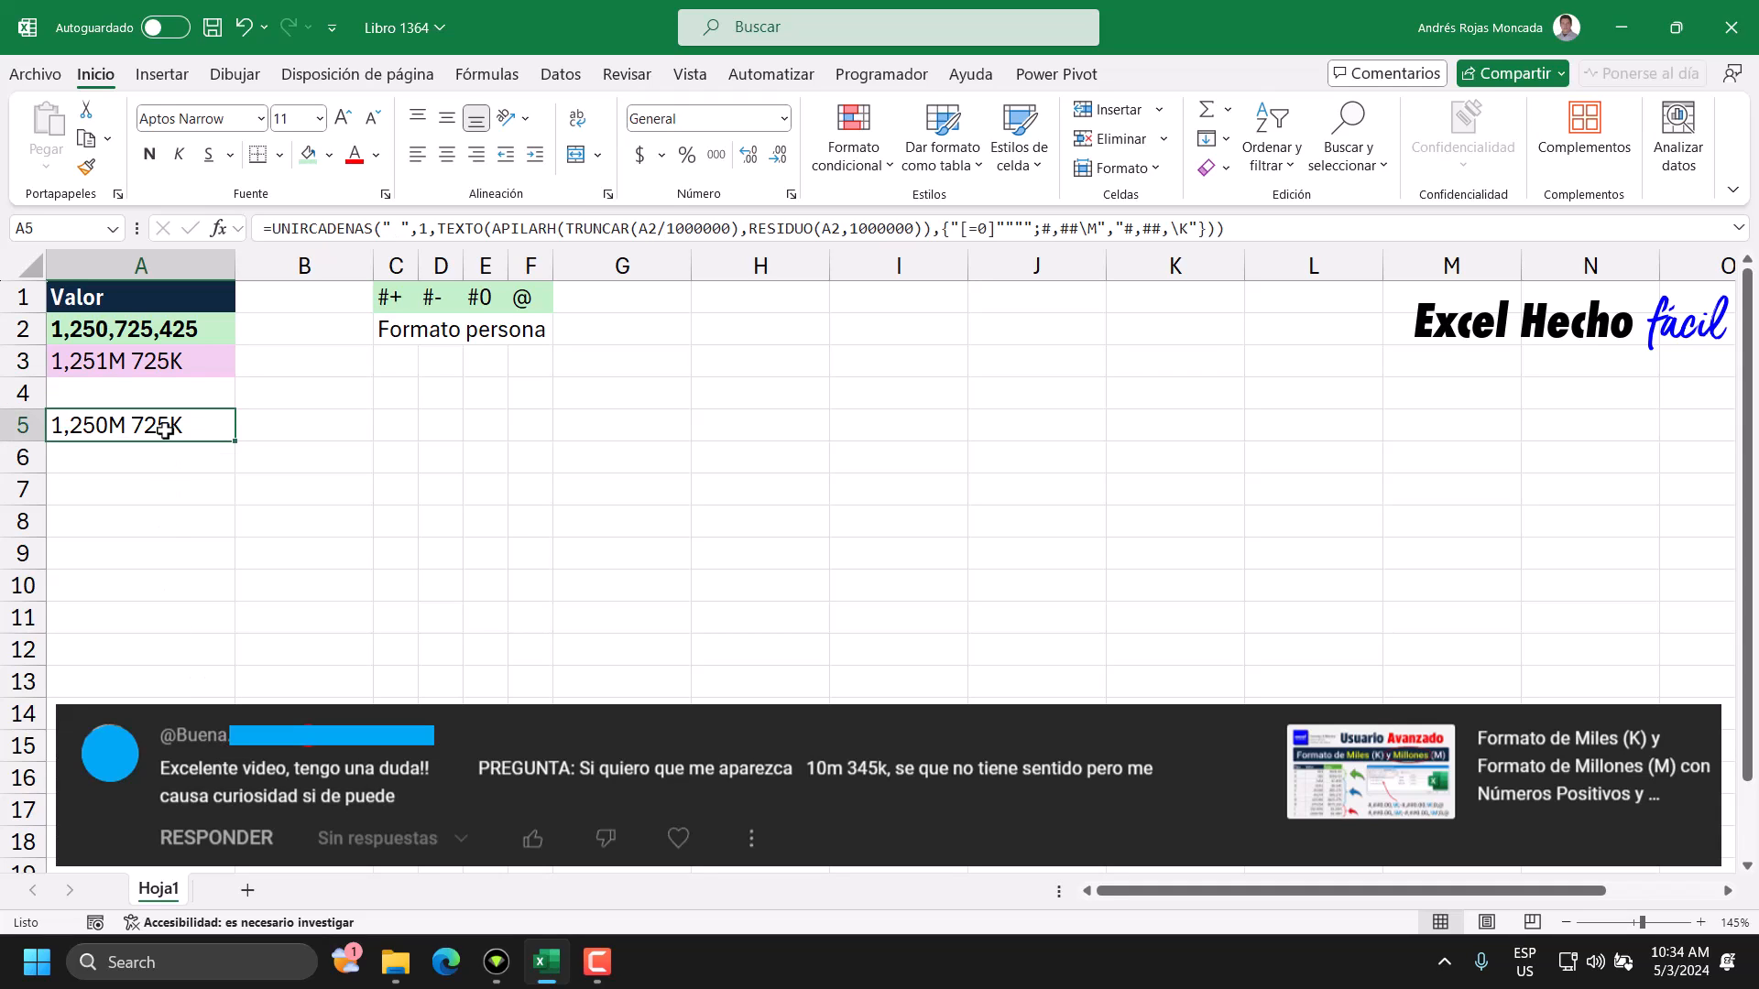
Remove the leading 1250 from the test number in A2, leaving 725425, and select the A5 result.
click(87, 331)
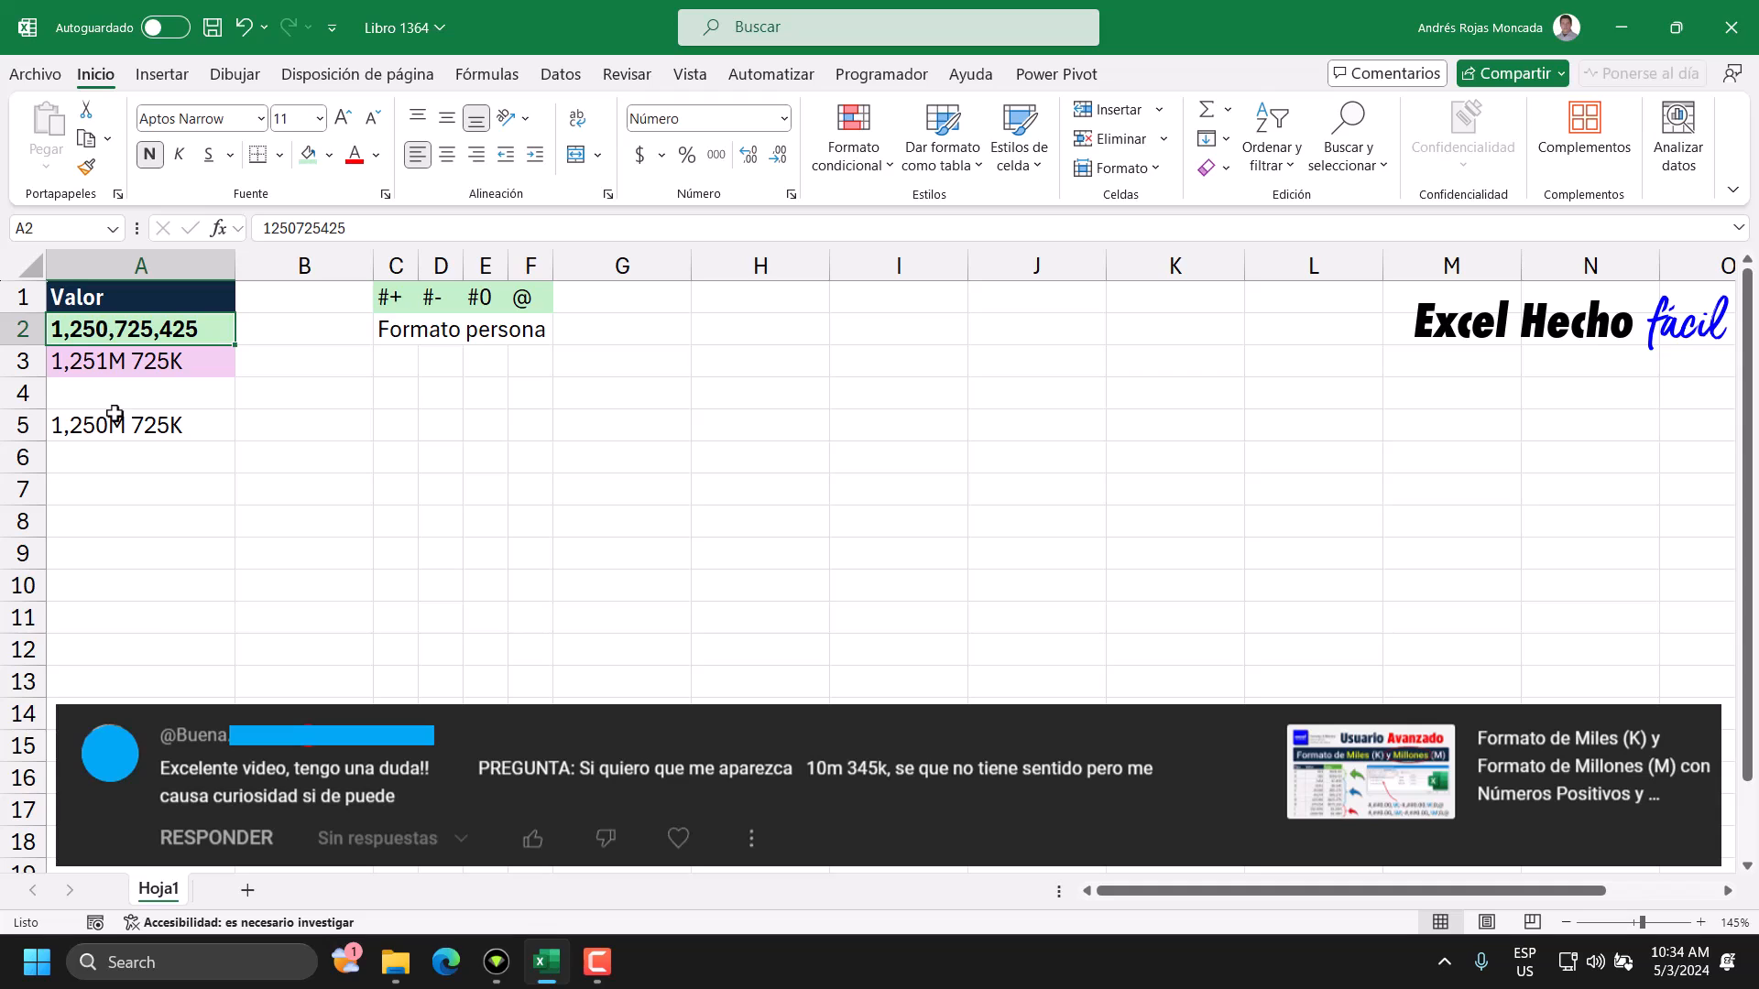
drag(294, 228, 262, 229)
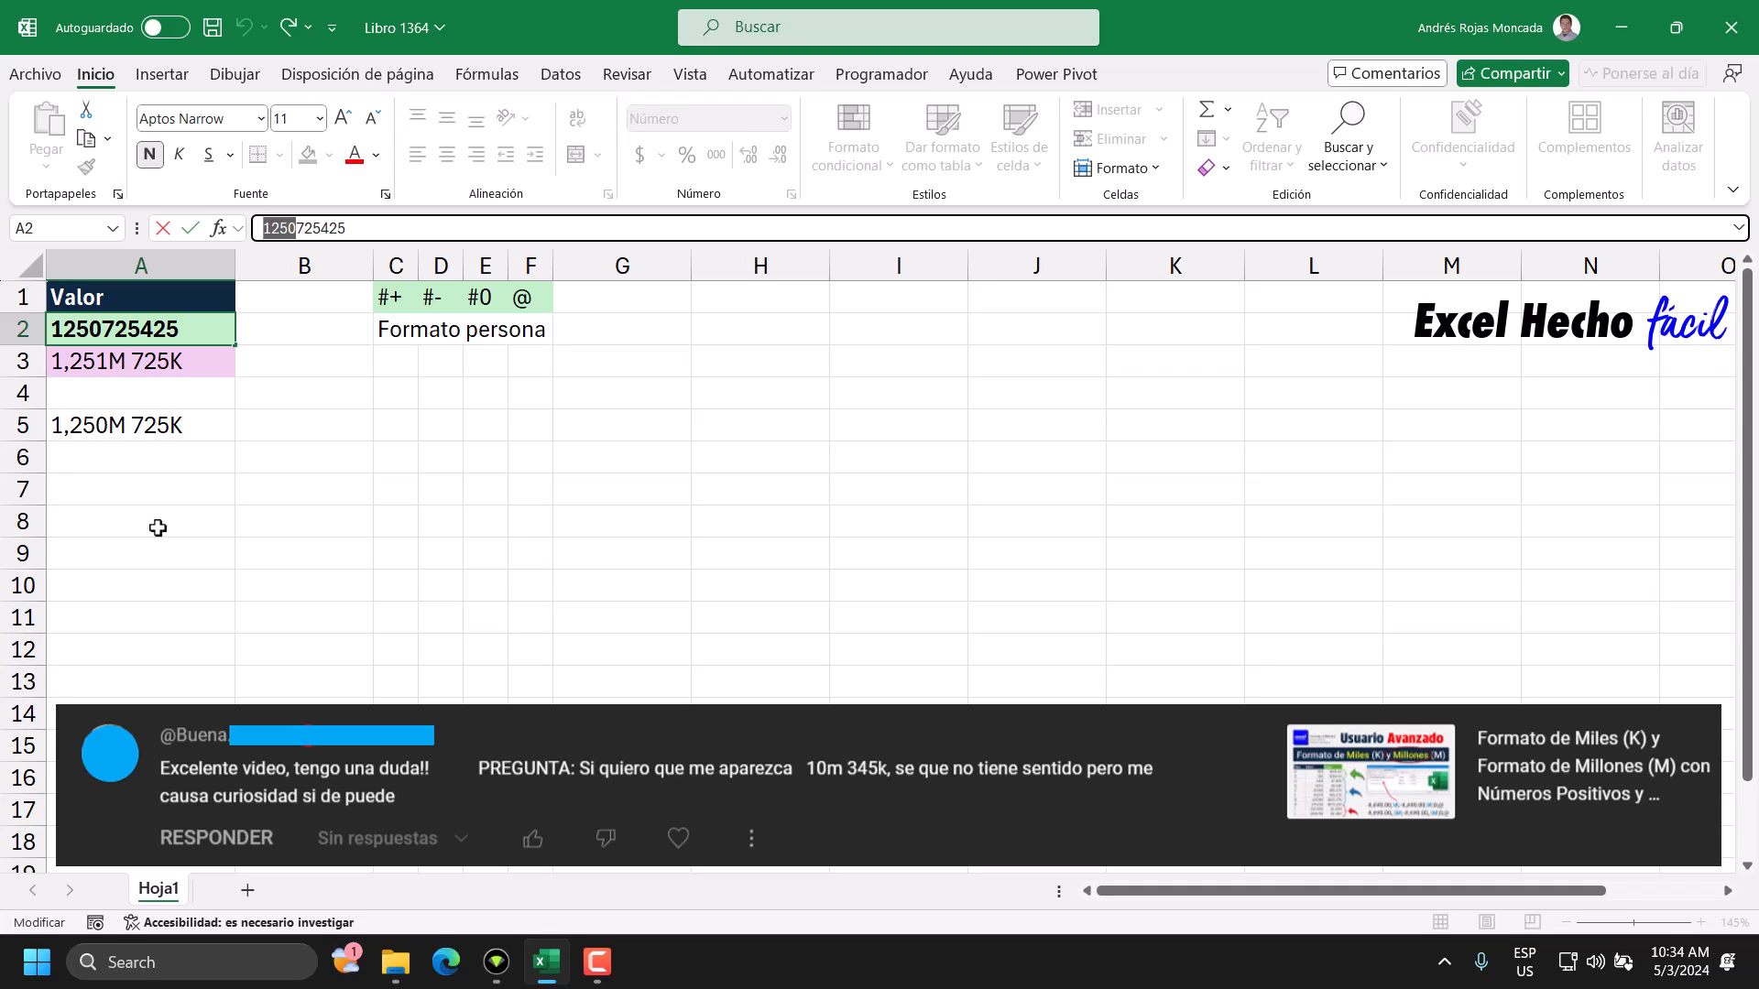
key(Delete)
key(Return)
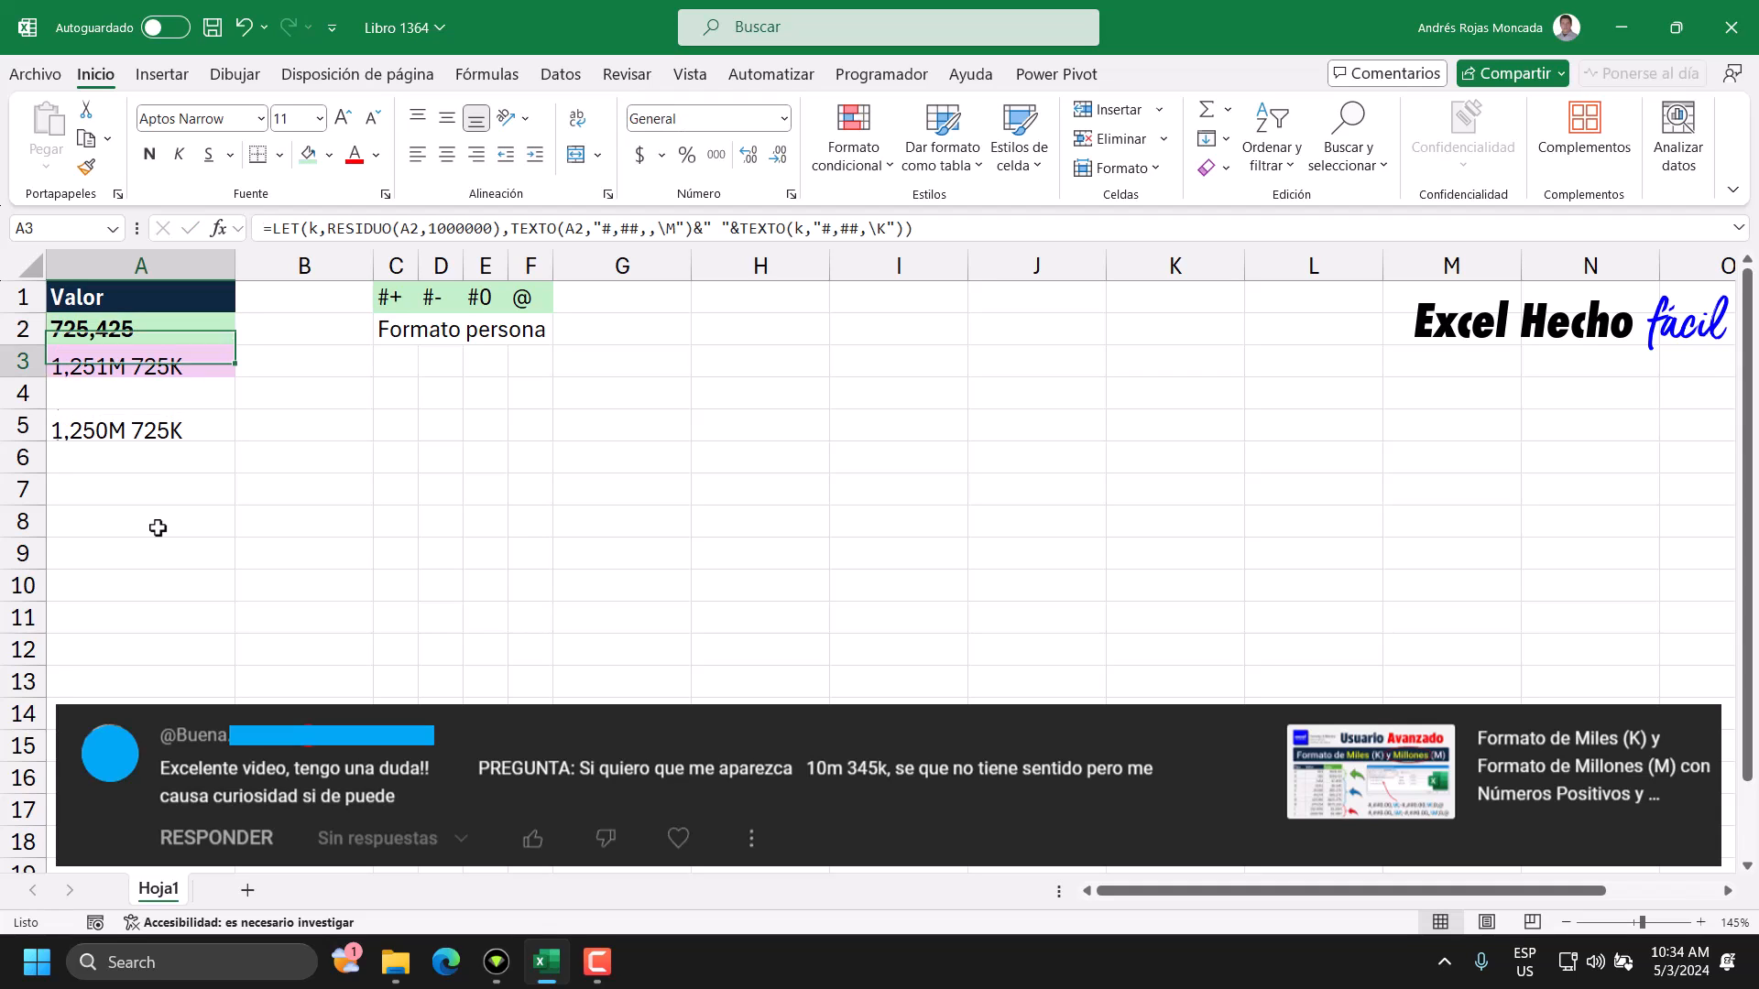
click(122, 425)
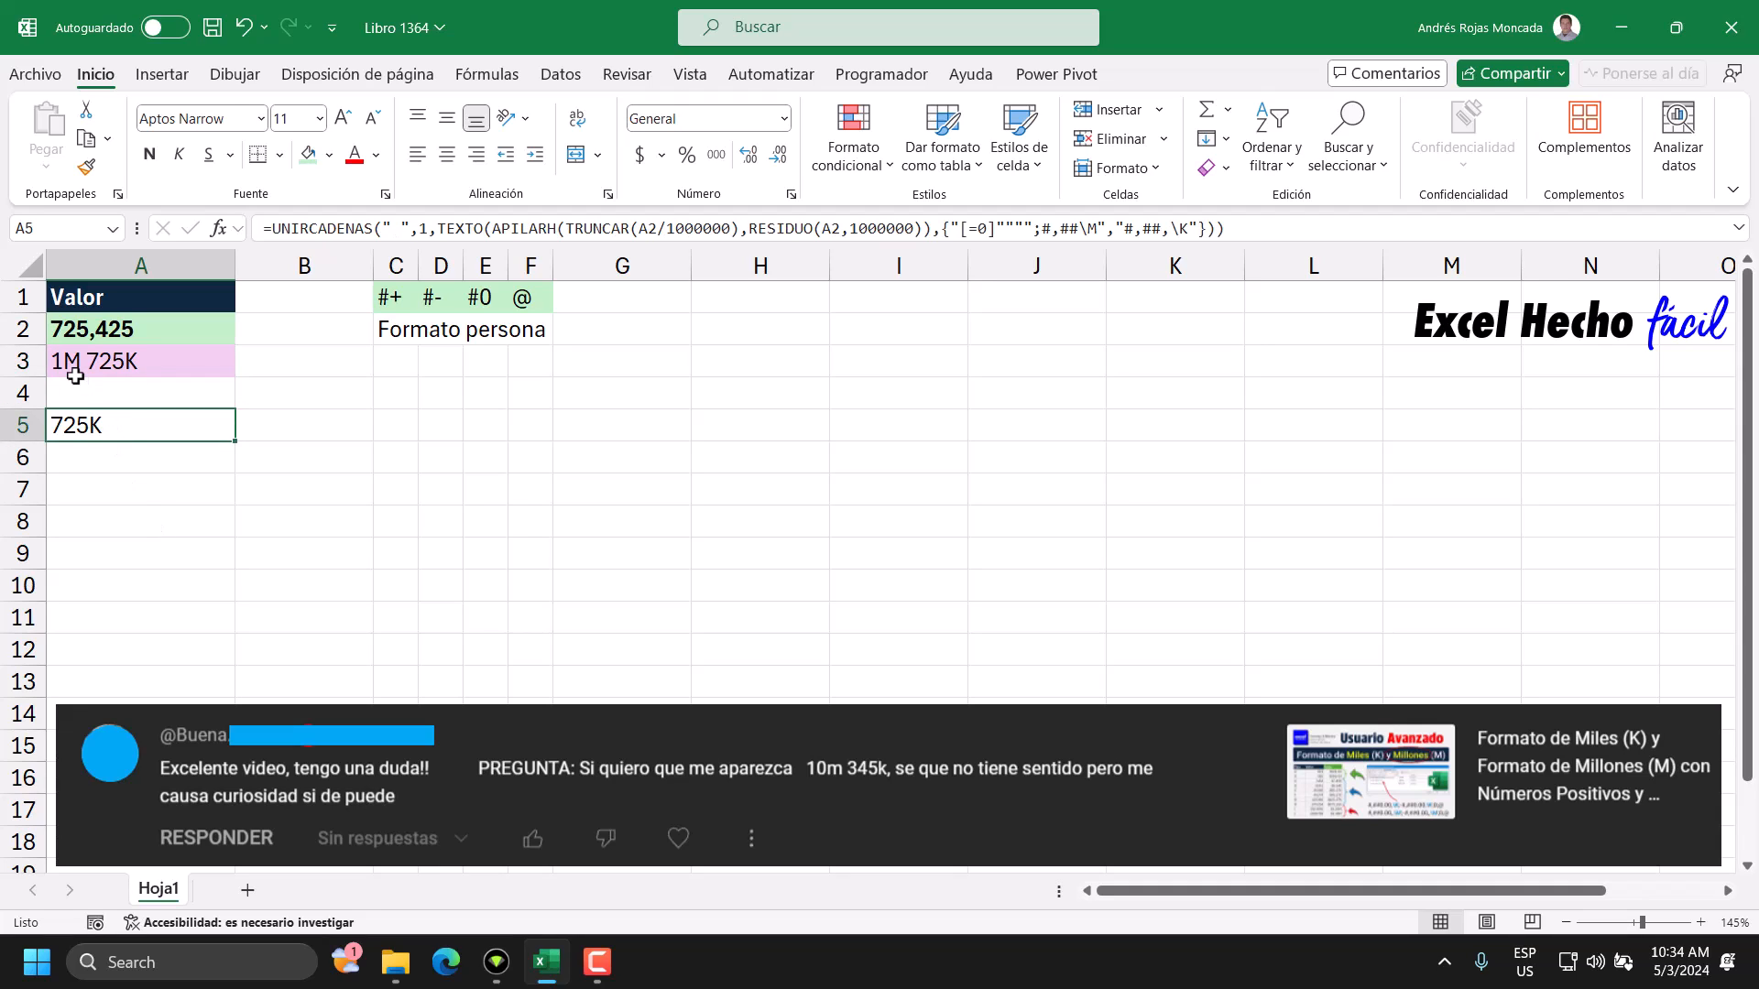
Try substituting 0 for TRUNCAR(A2/1000000) in the A5 formula to examine its [=0] and #,##\M format sections, and discard the edit.
double_click(80, 435)
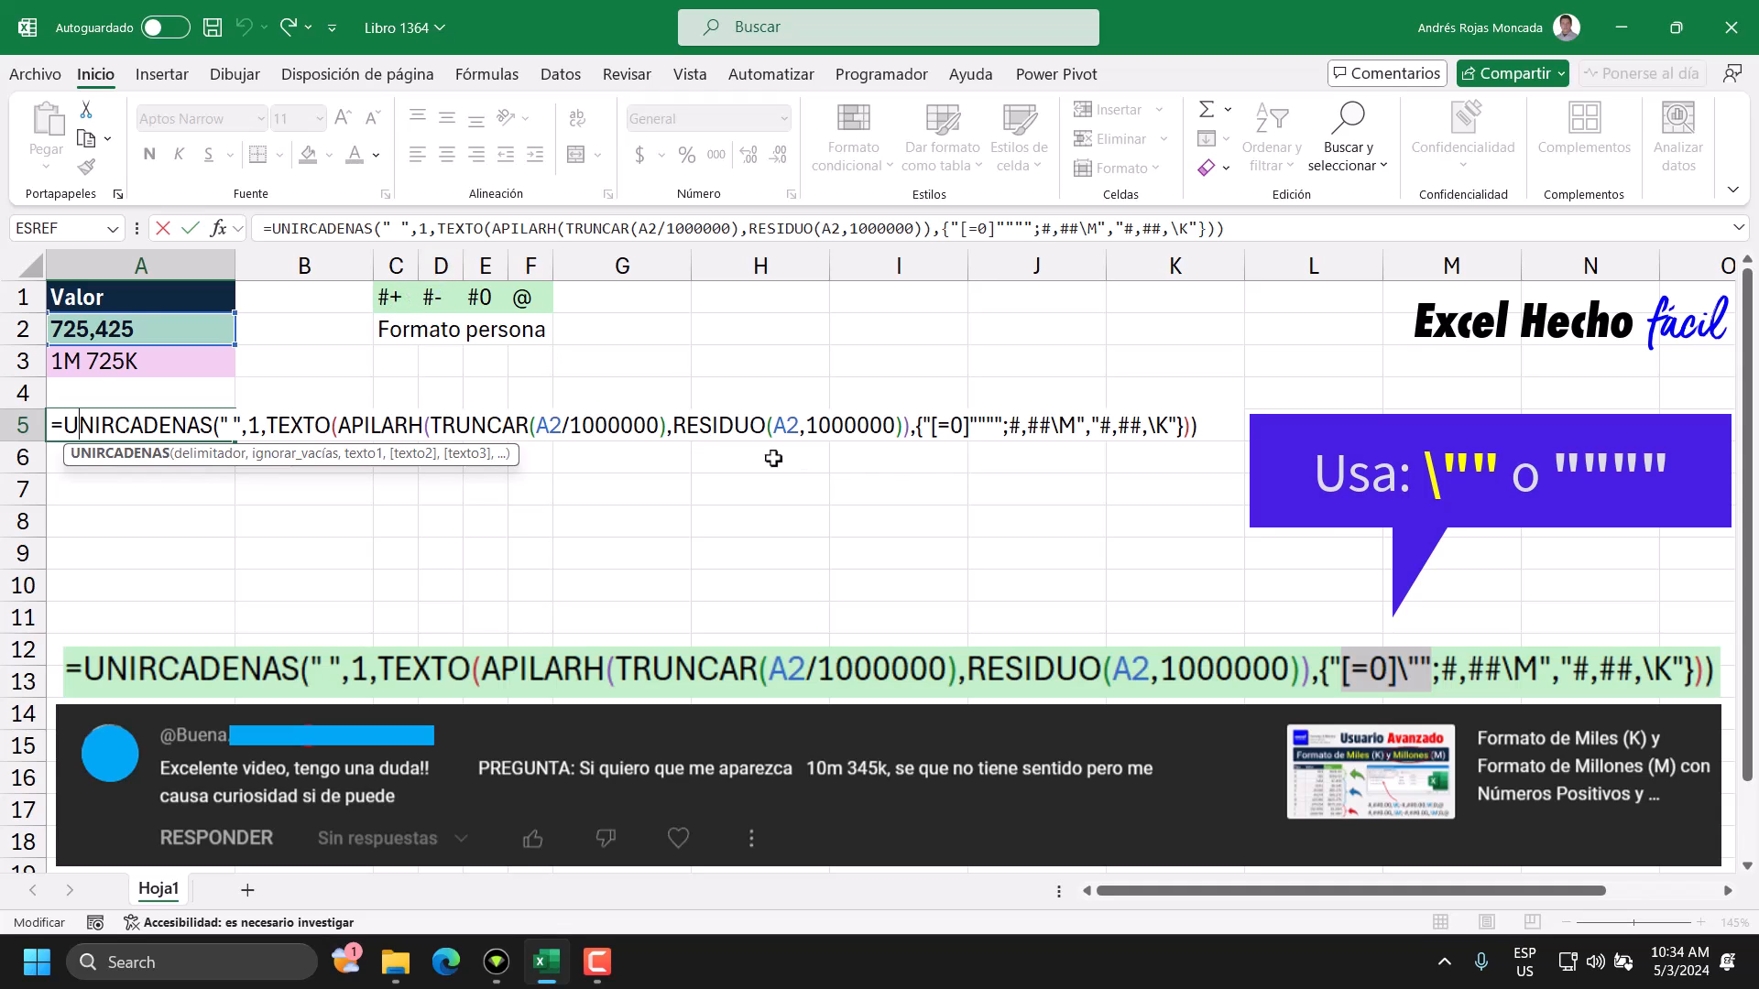
drag(1016, 431, 947, 437)
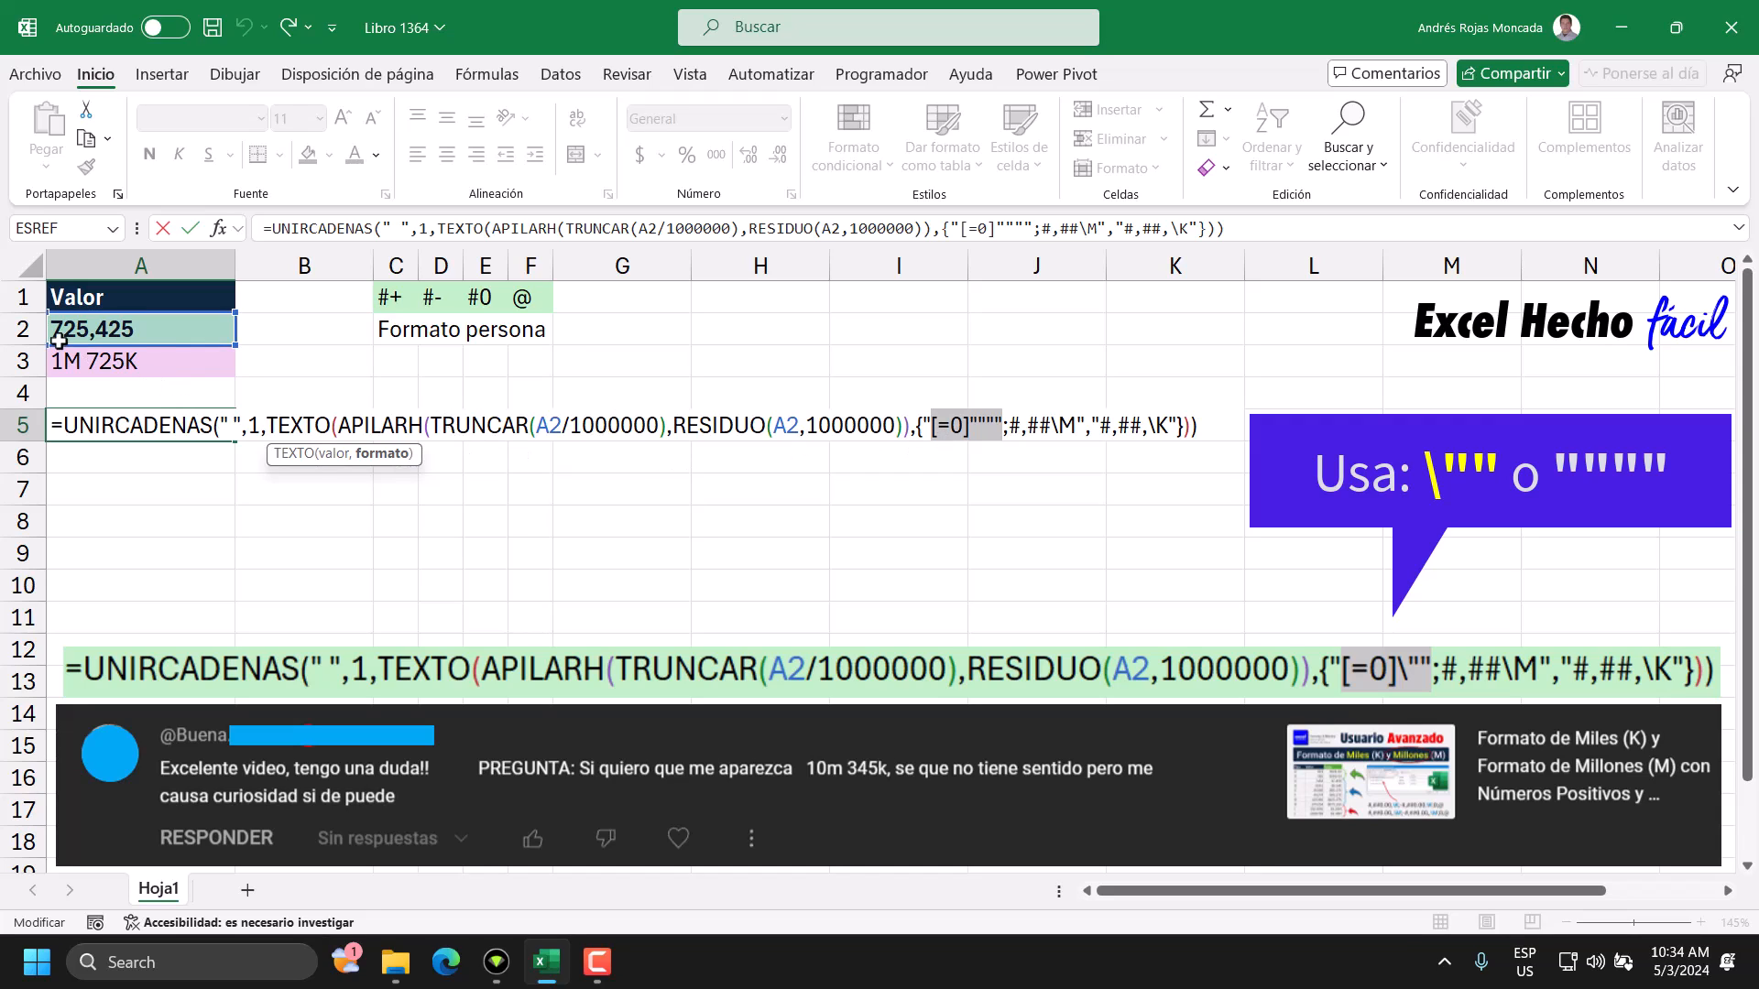
drag(429, 429, 666, 426)
text(0)
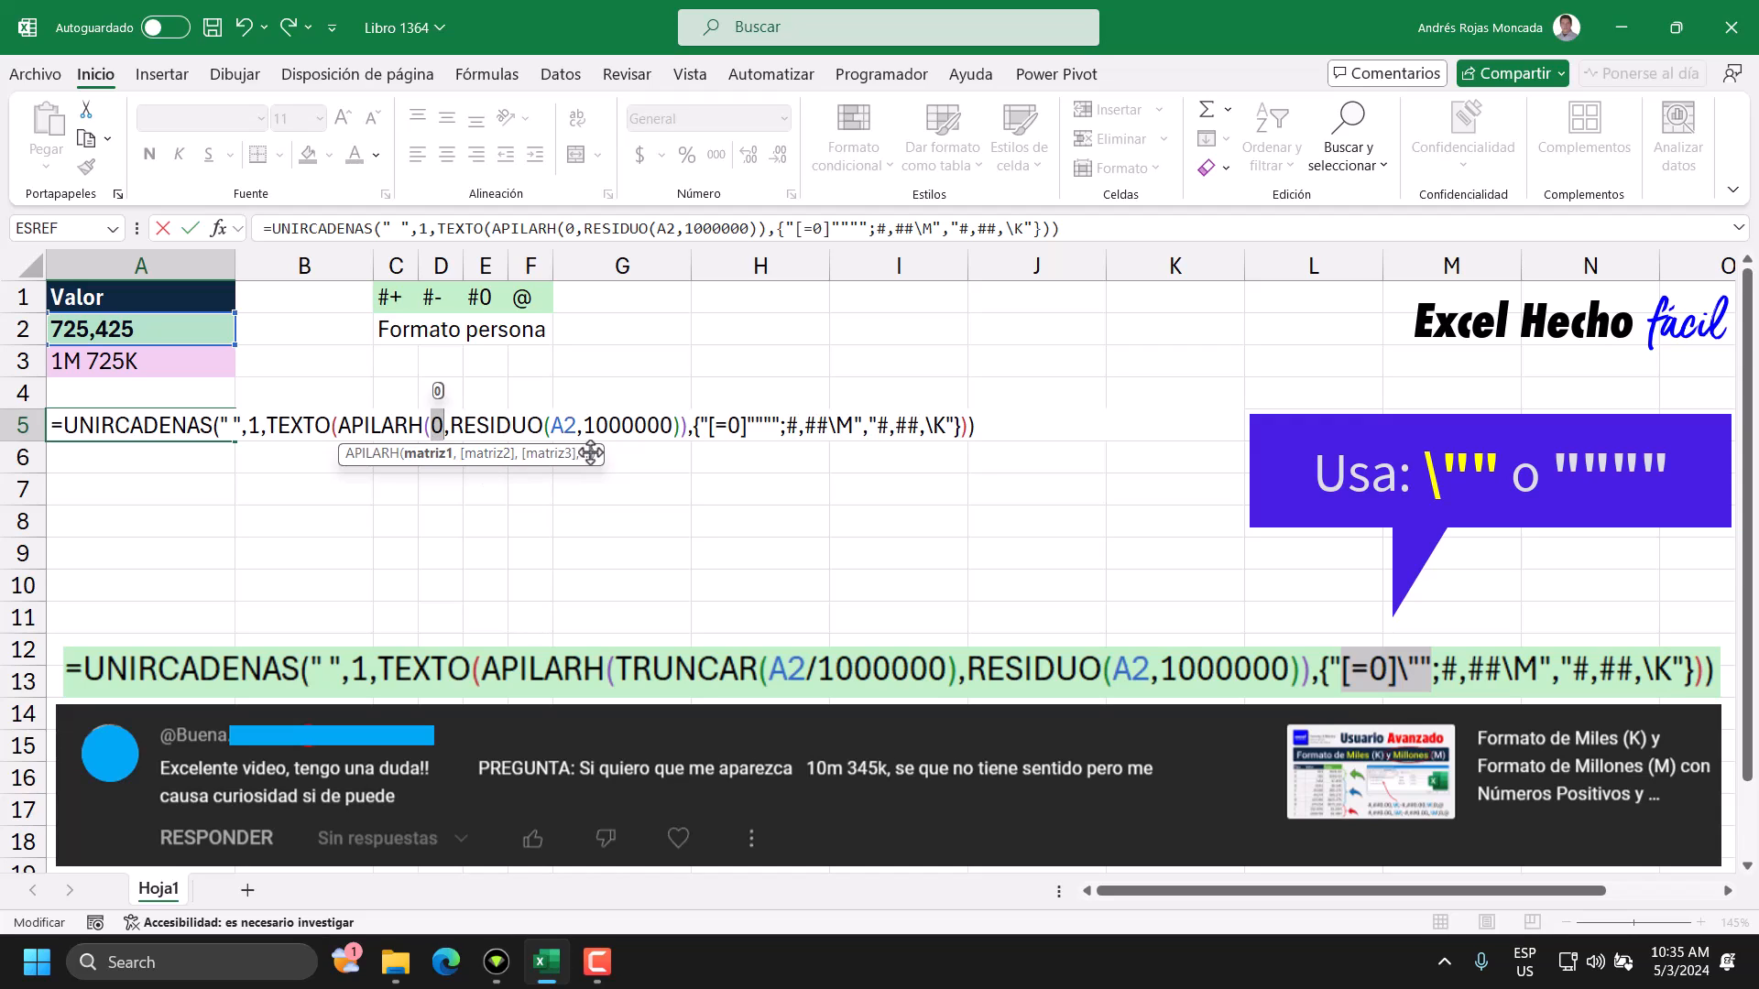
drag(588, 453, 597, 556)
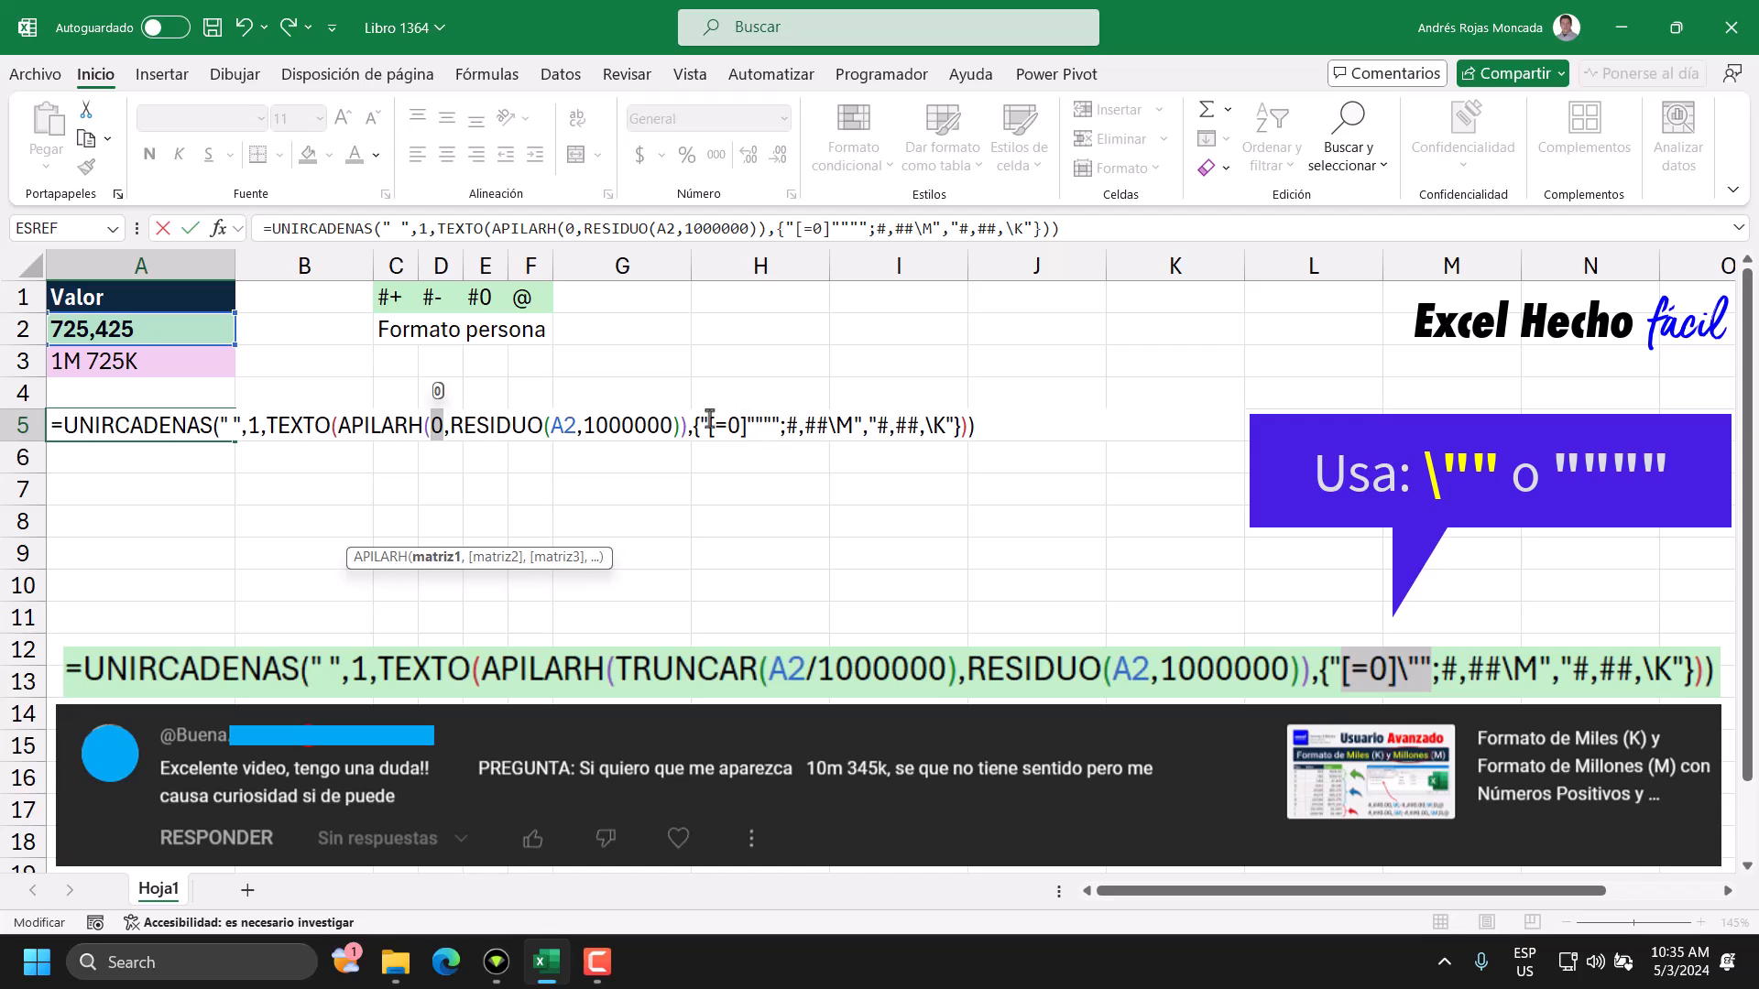
drag(706, 426, 778, 433)
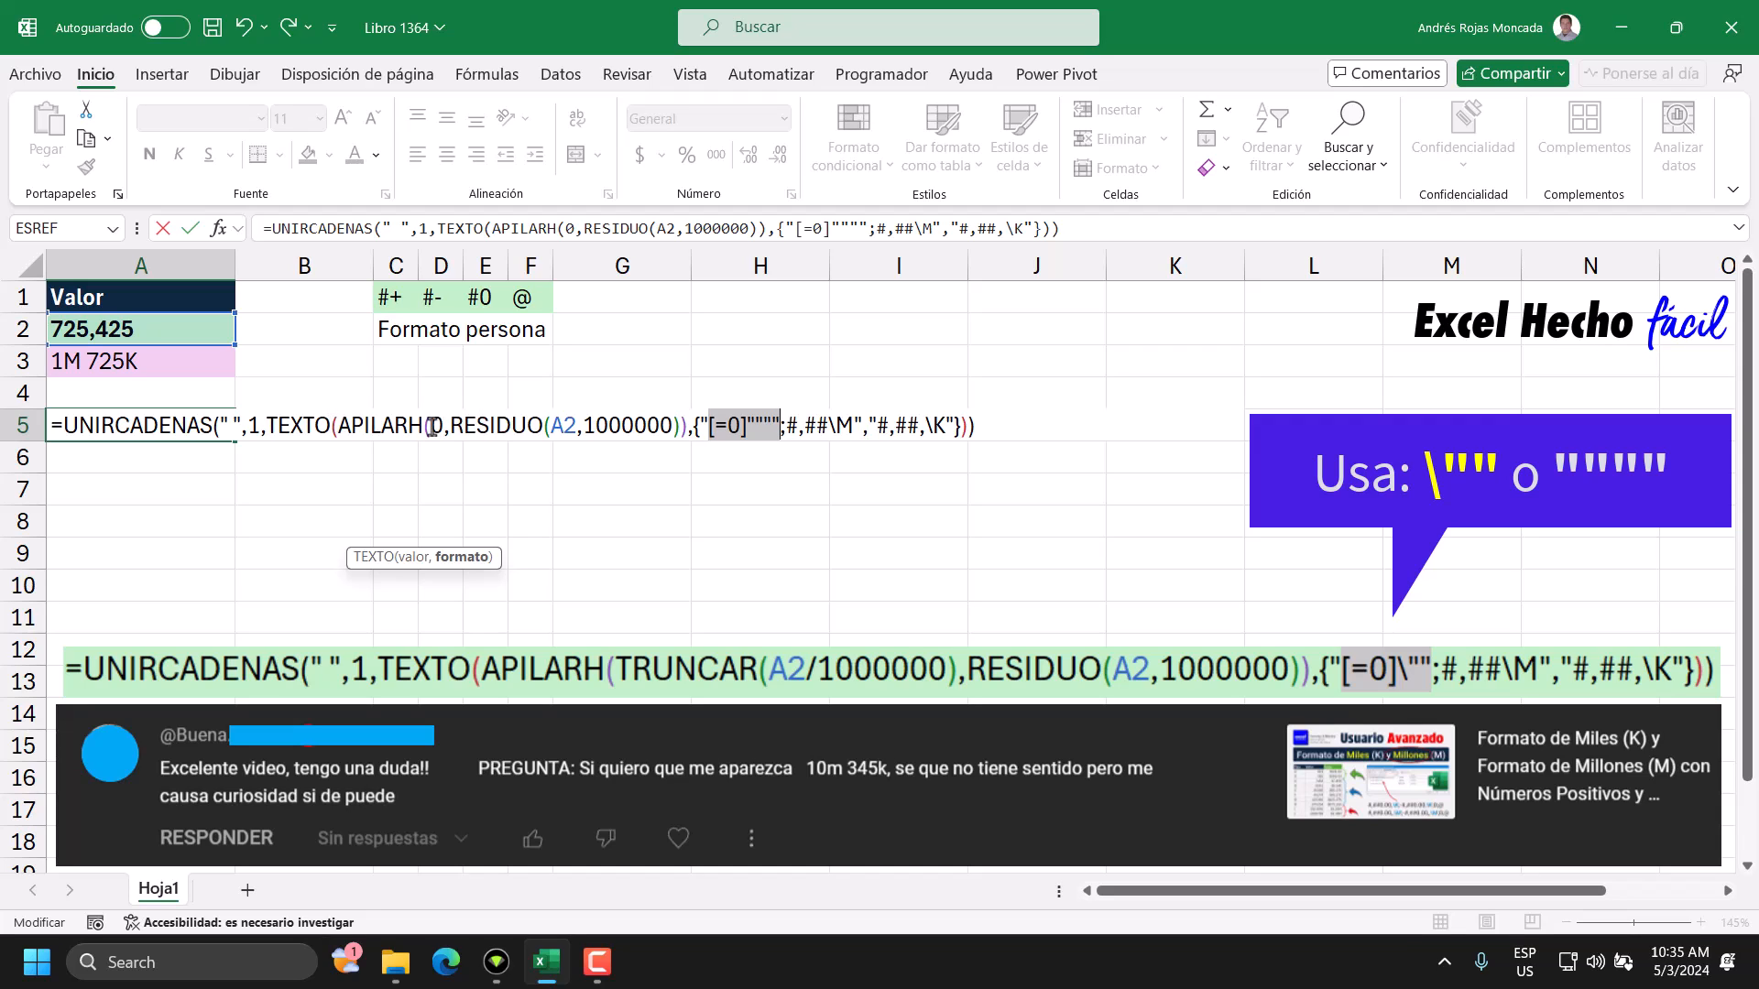
mouse_move(697, 426)
mouse_down()
mouse_move(862, 426)
mouse_move(707, 426)
mouse_up()
drag(780, 426, 749, 426)
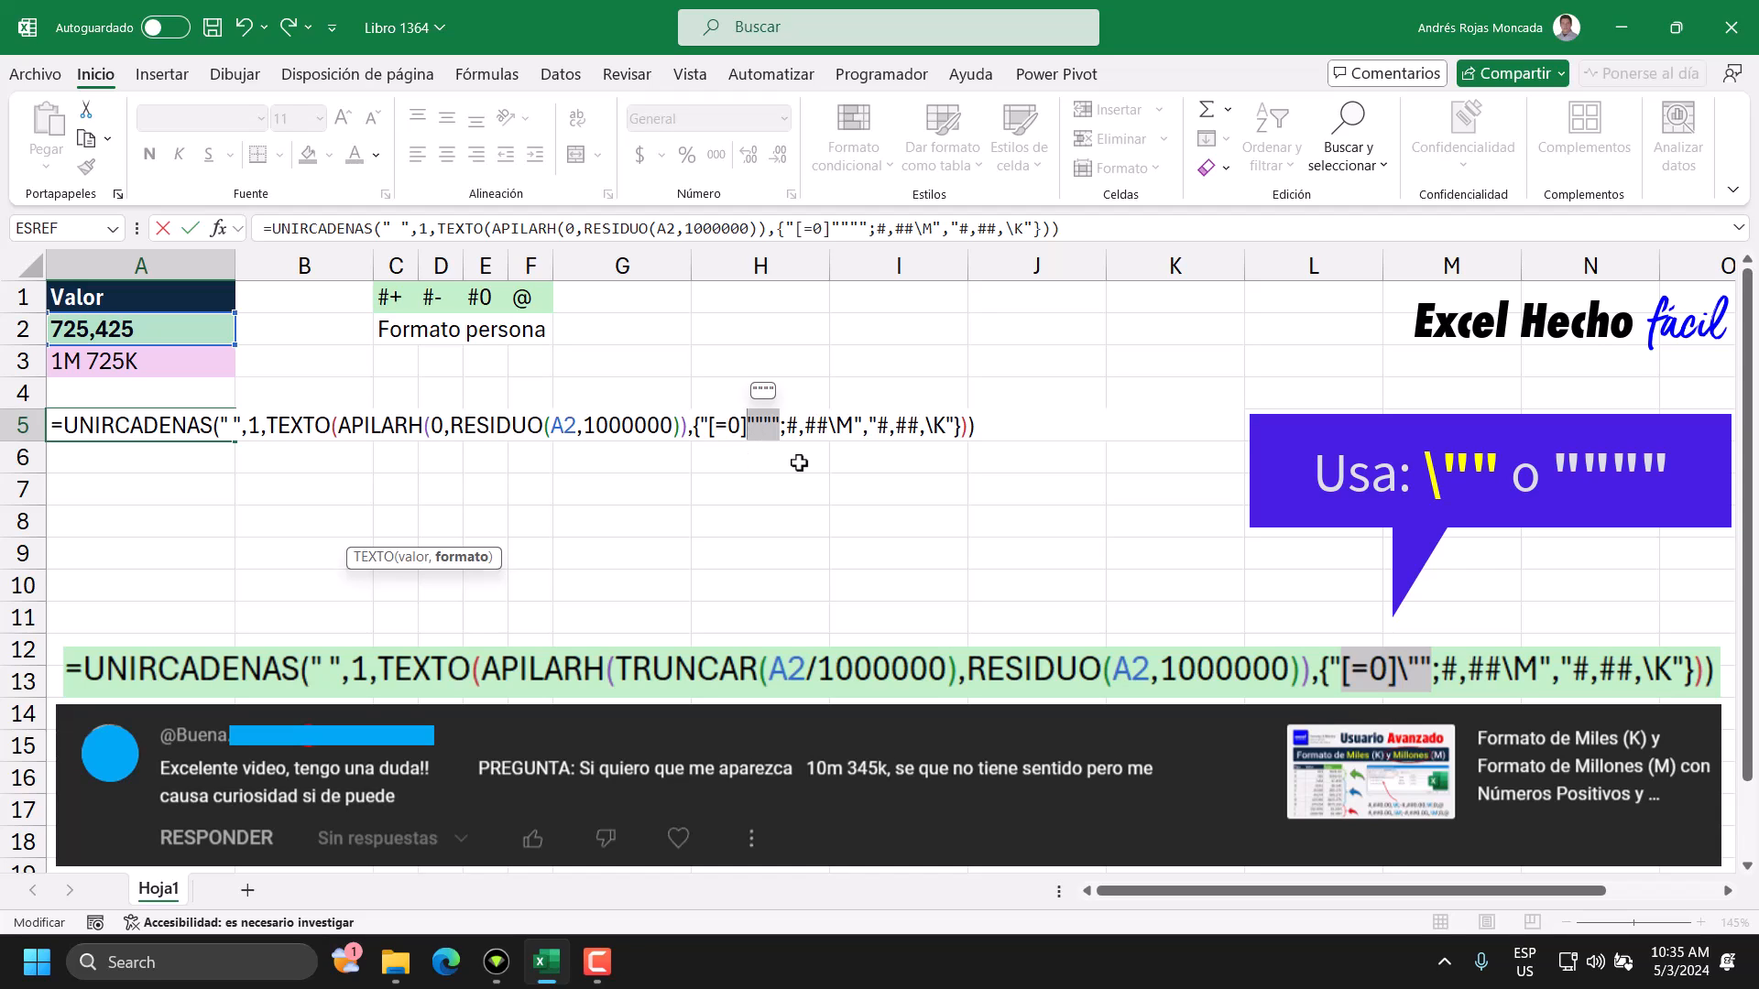
mouse_move(785, 428)
mouse_down()
mouse_move(853, 433)
mouse_move(796, 431)
mouse_up()
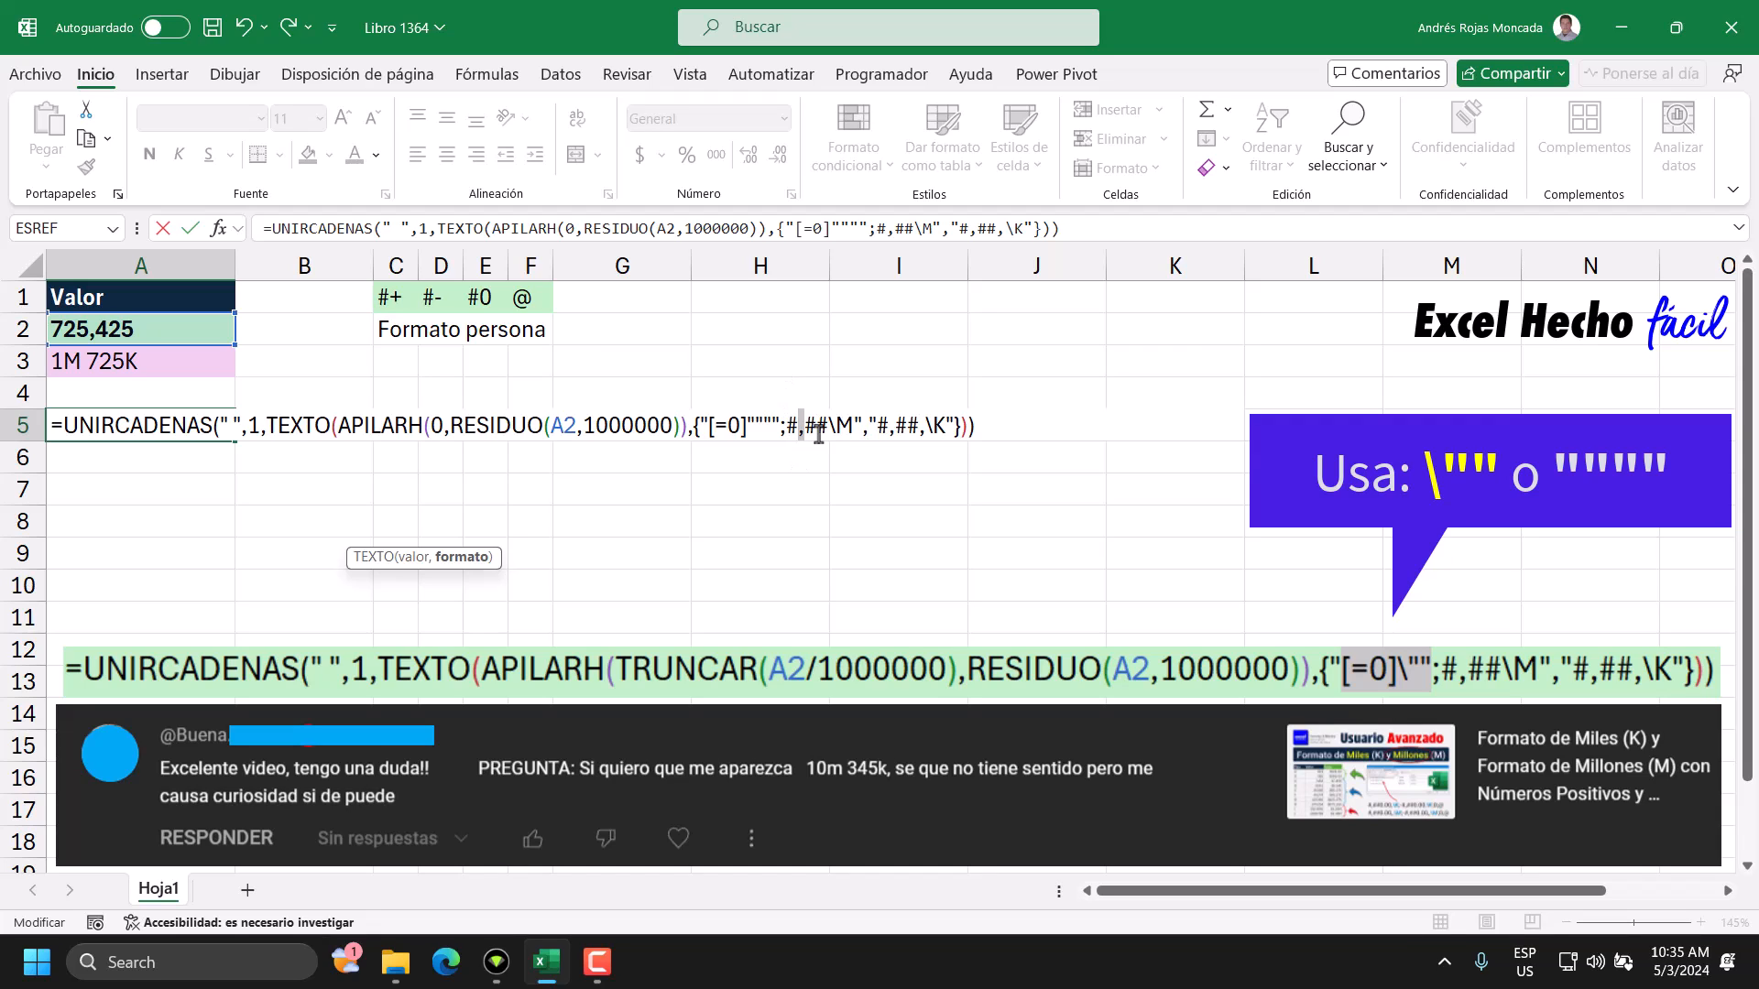
double_click(818, 427)
double_click(843, 426)
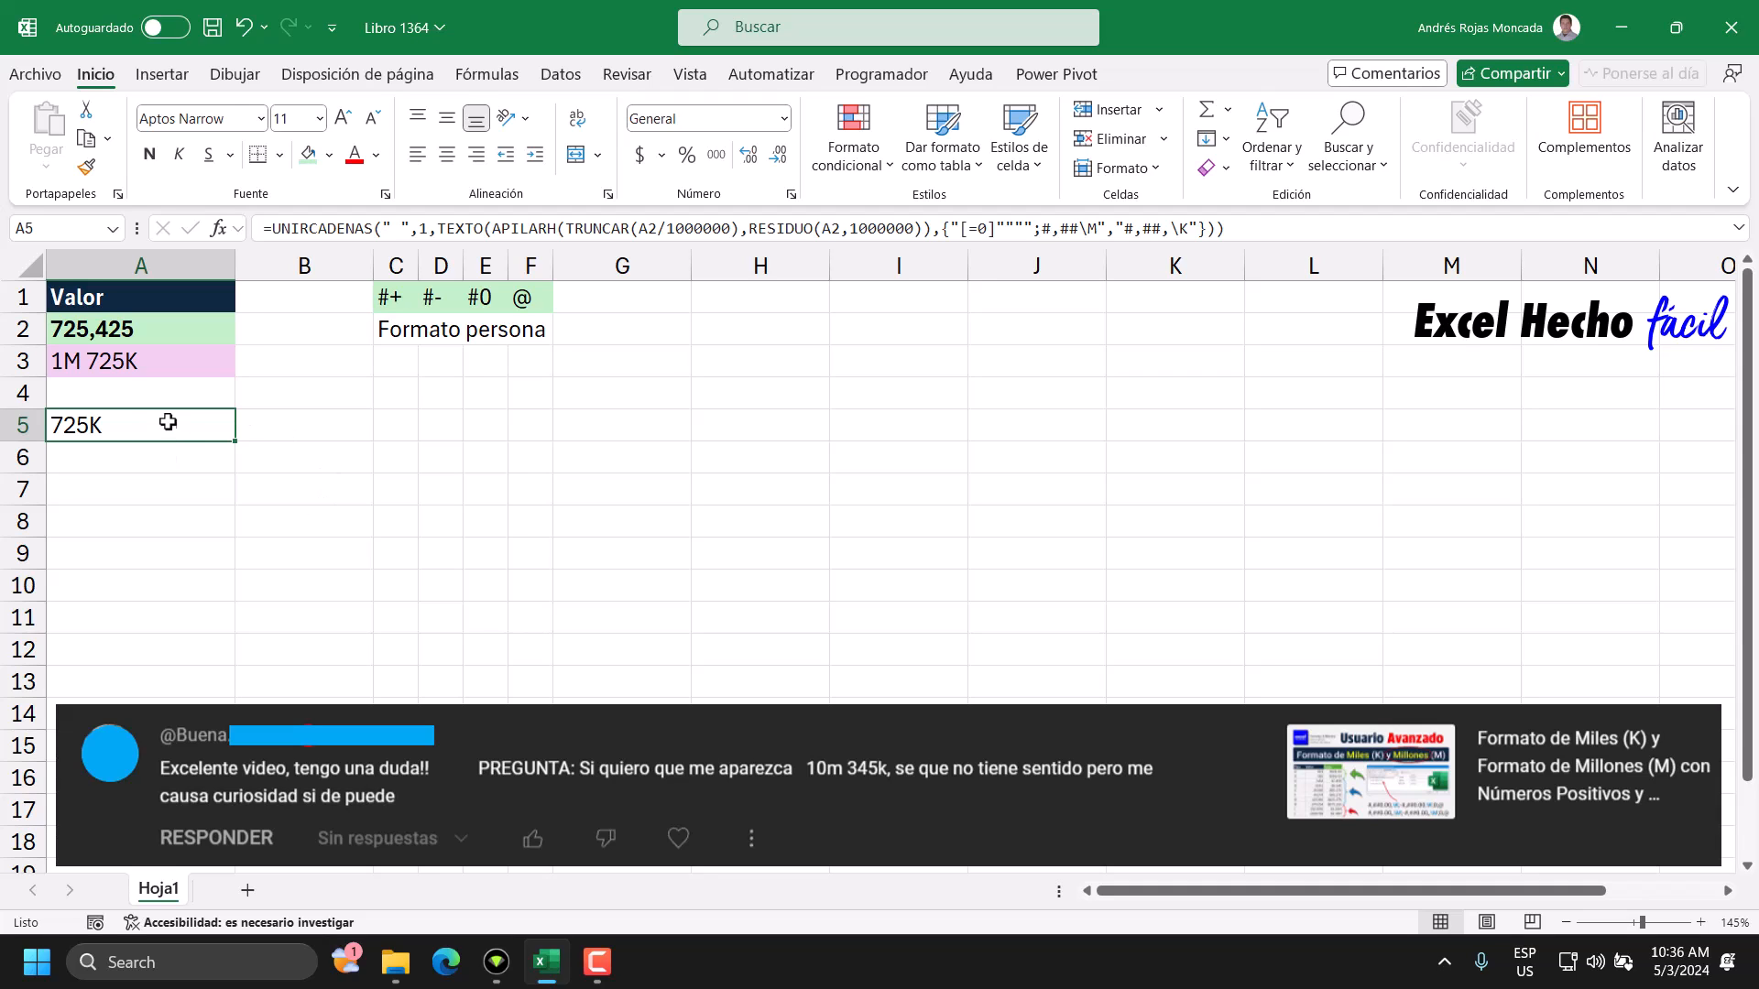
Examine the #,##\M section of the format array in the A5 formula.
double_click(168, 423)
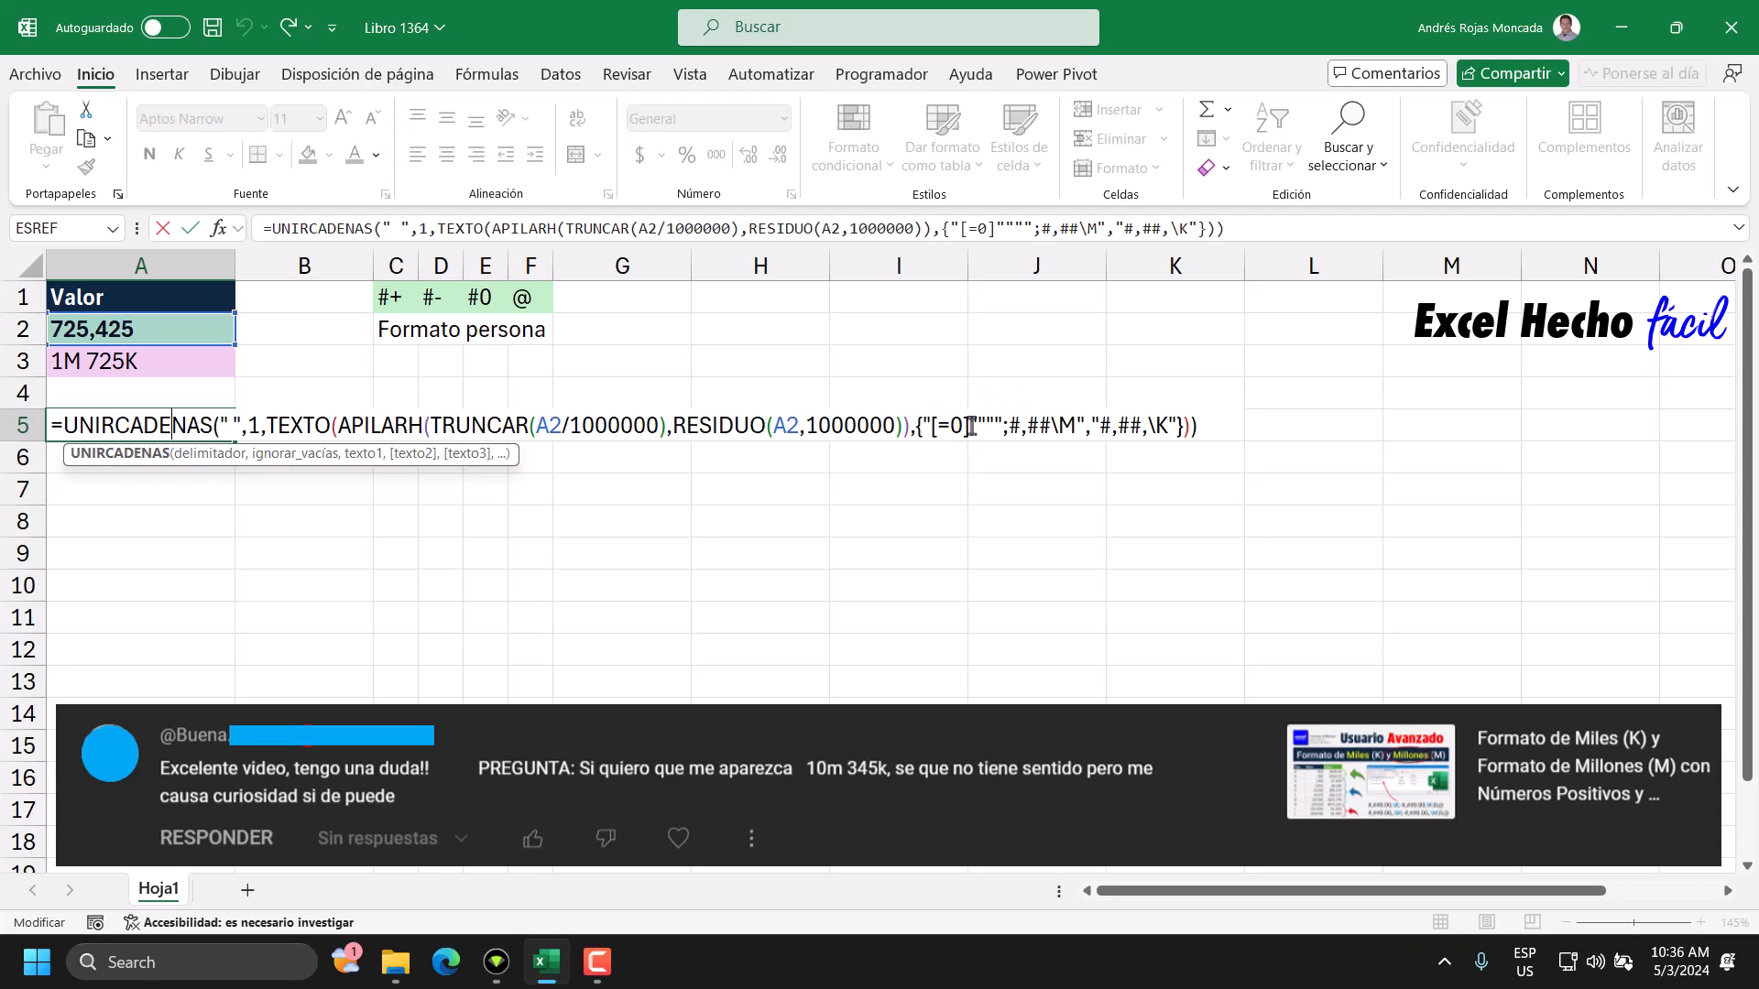
drag(1008, 426, 1069, 423)
key(ctrl+Return)
Set the test number in A2 to 1725425.
click(187, 331)
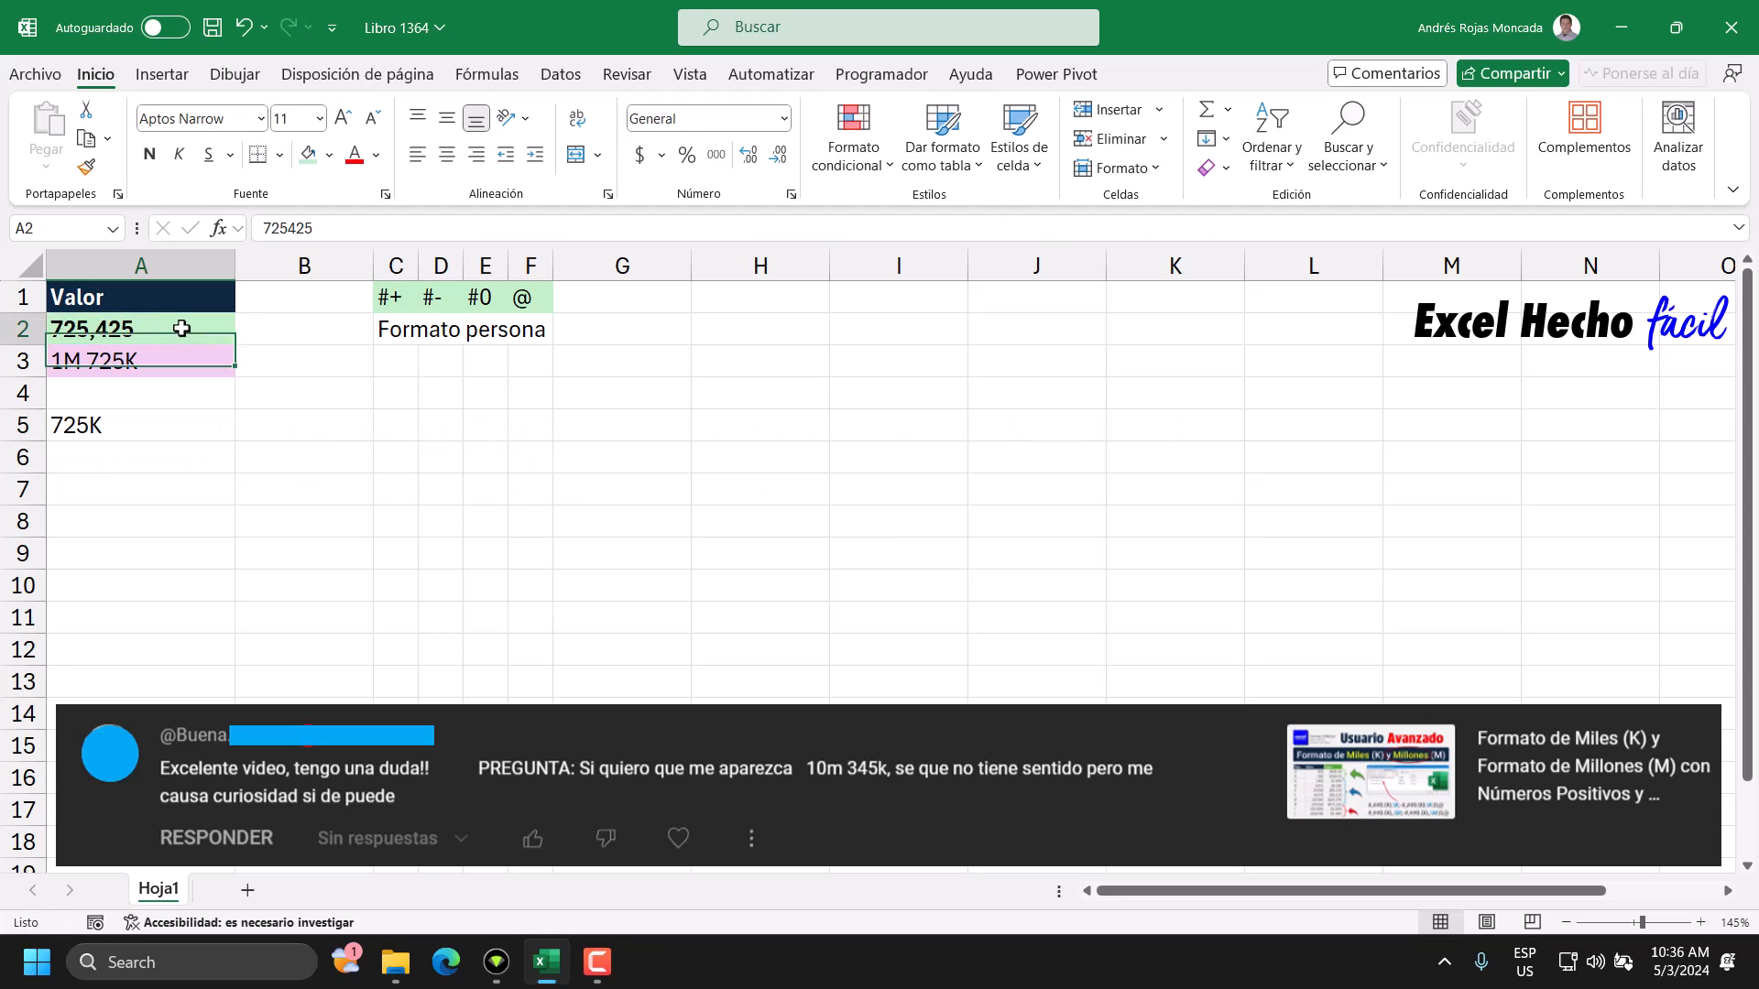
click(265, 229)
text(1)
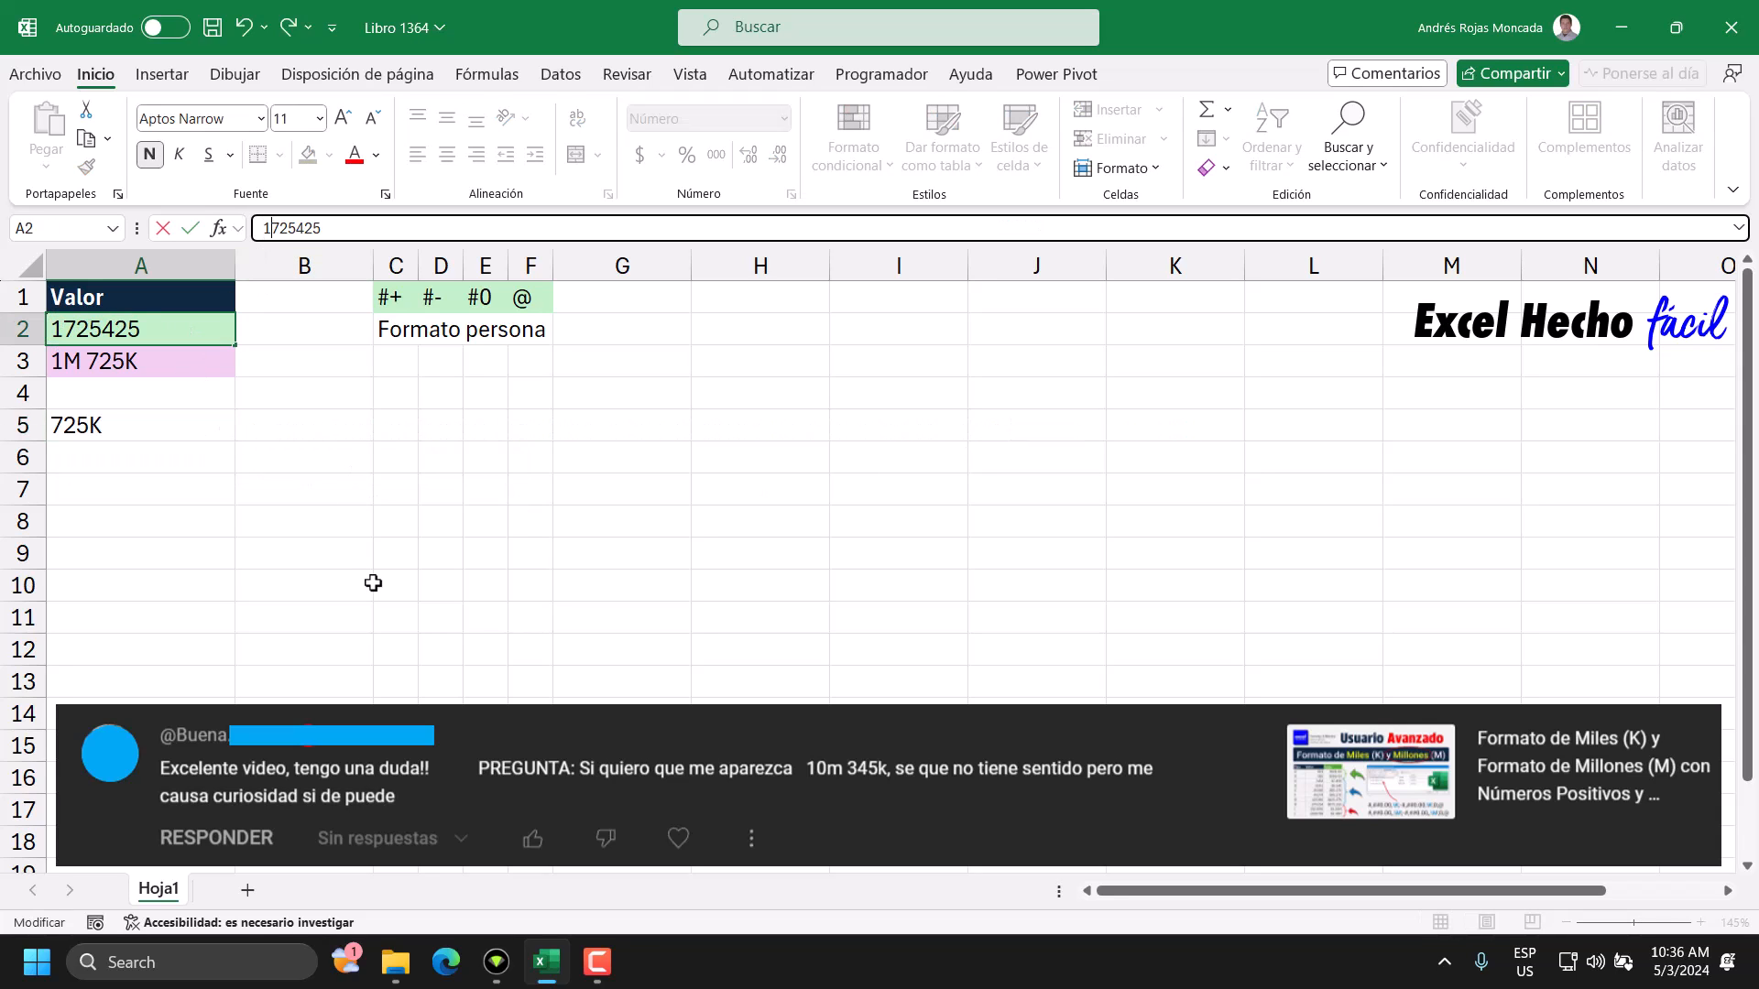
key(Return)
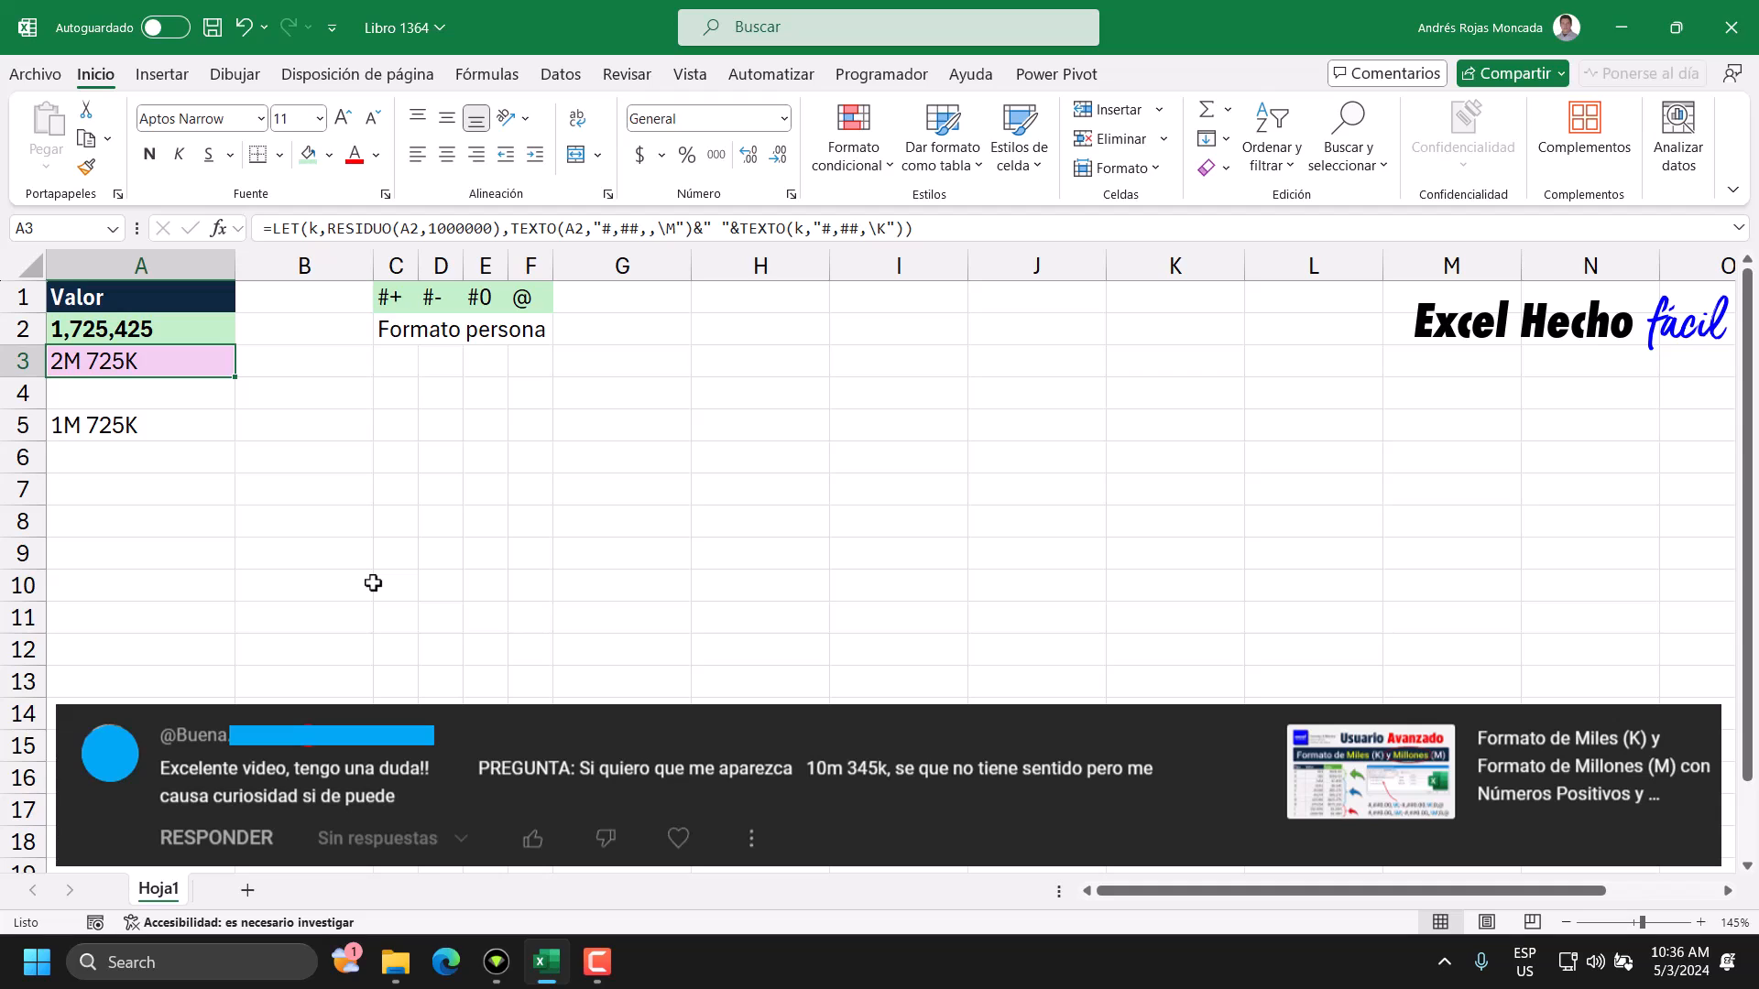
key(Up)
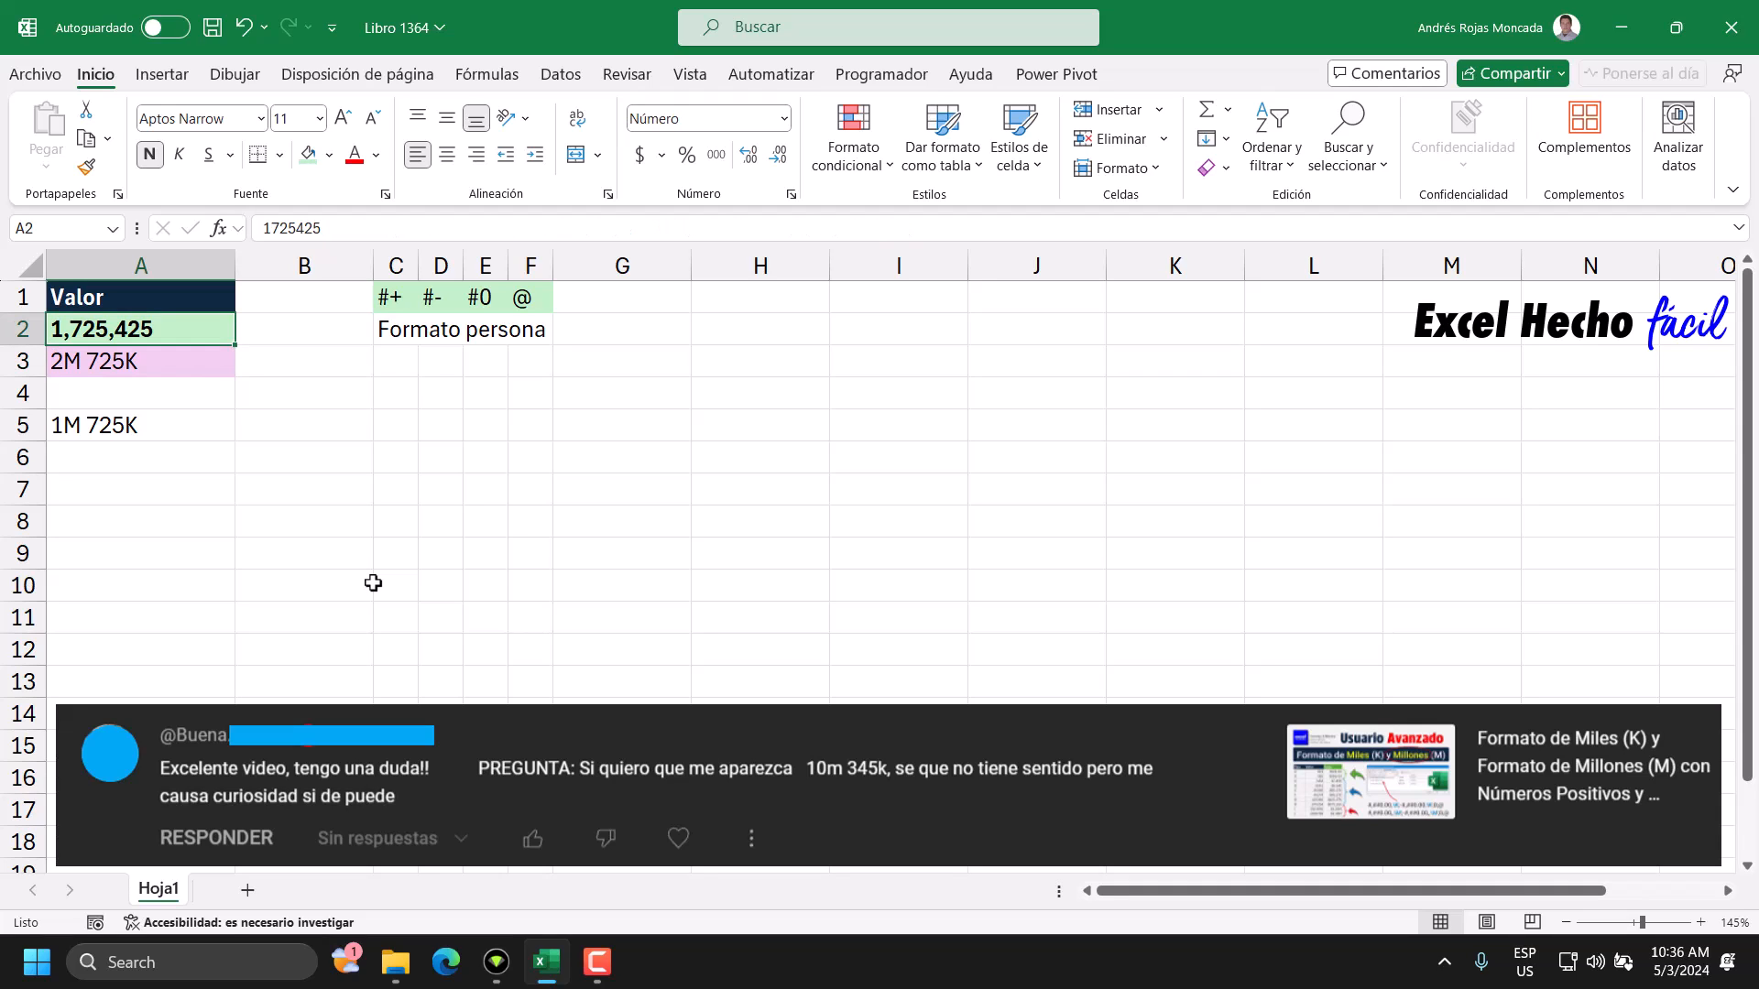
click(272, 229)
text(350)
key(Return)
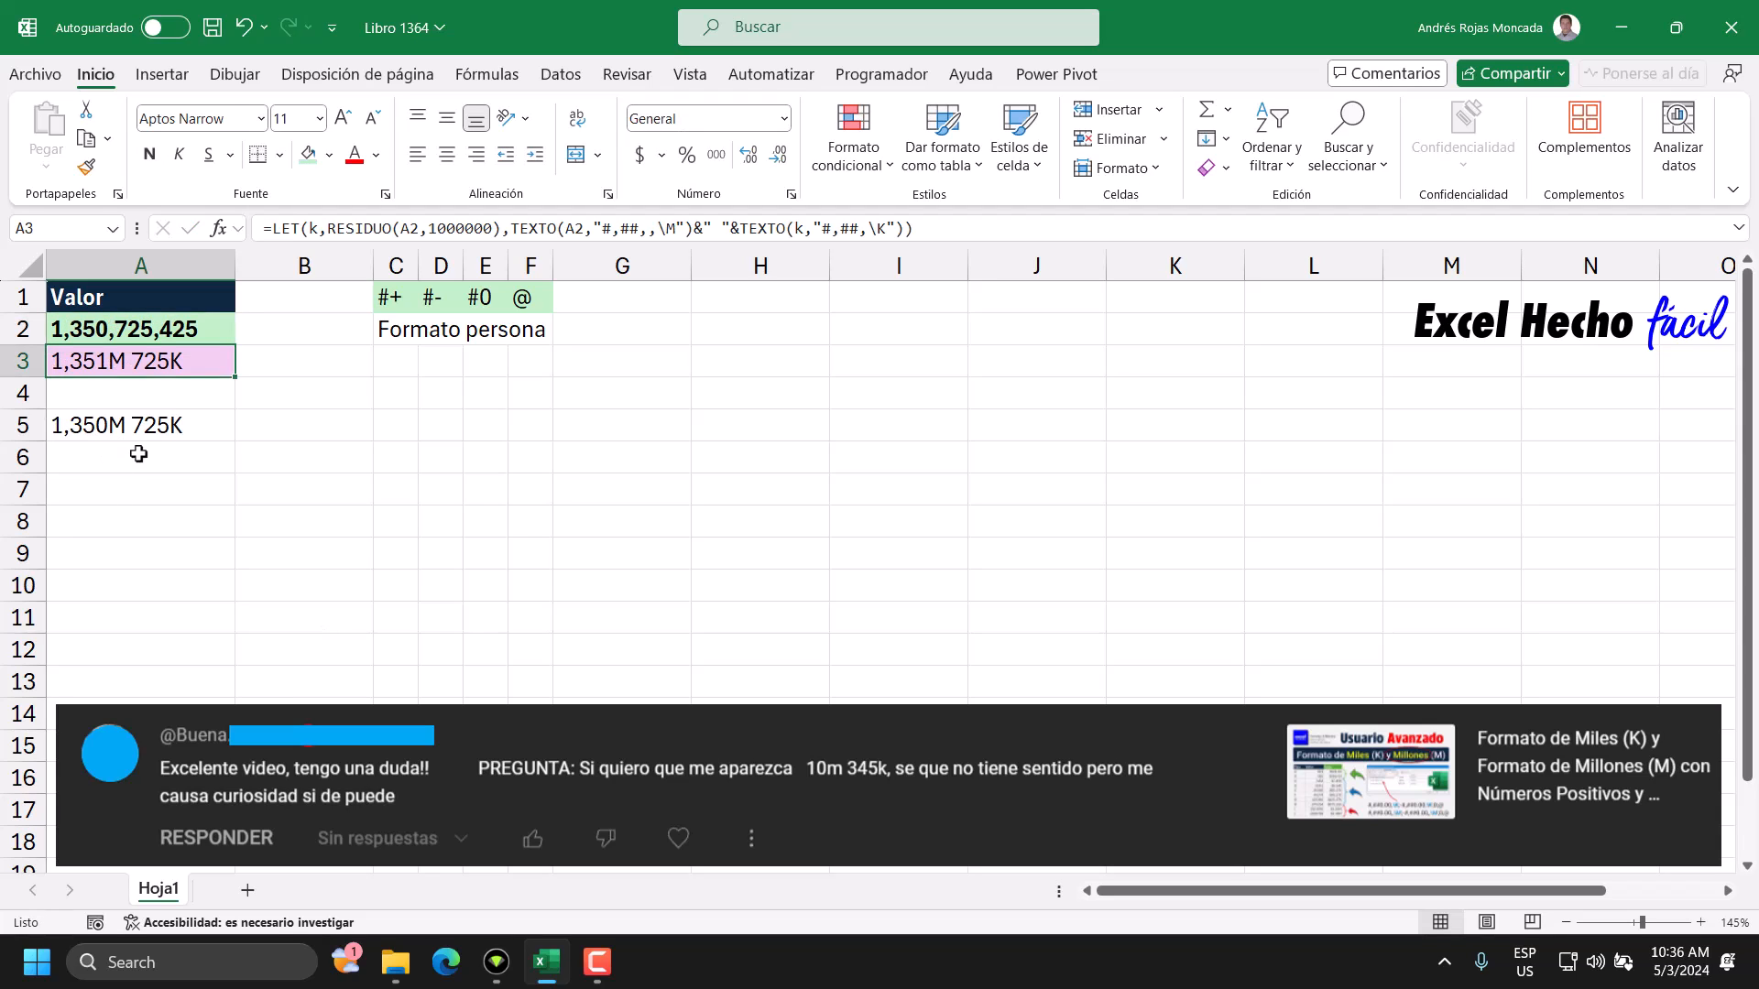
click(96, 330)
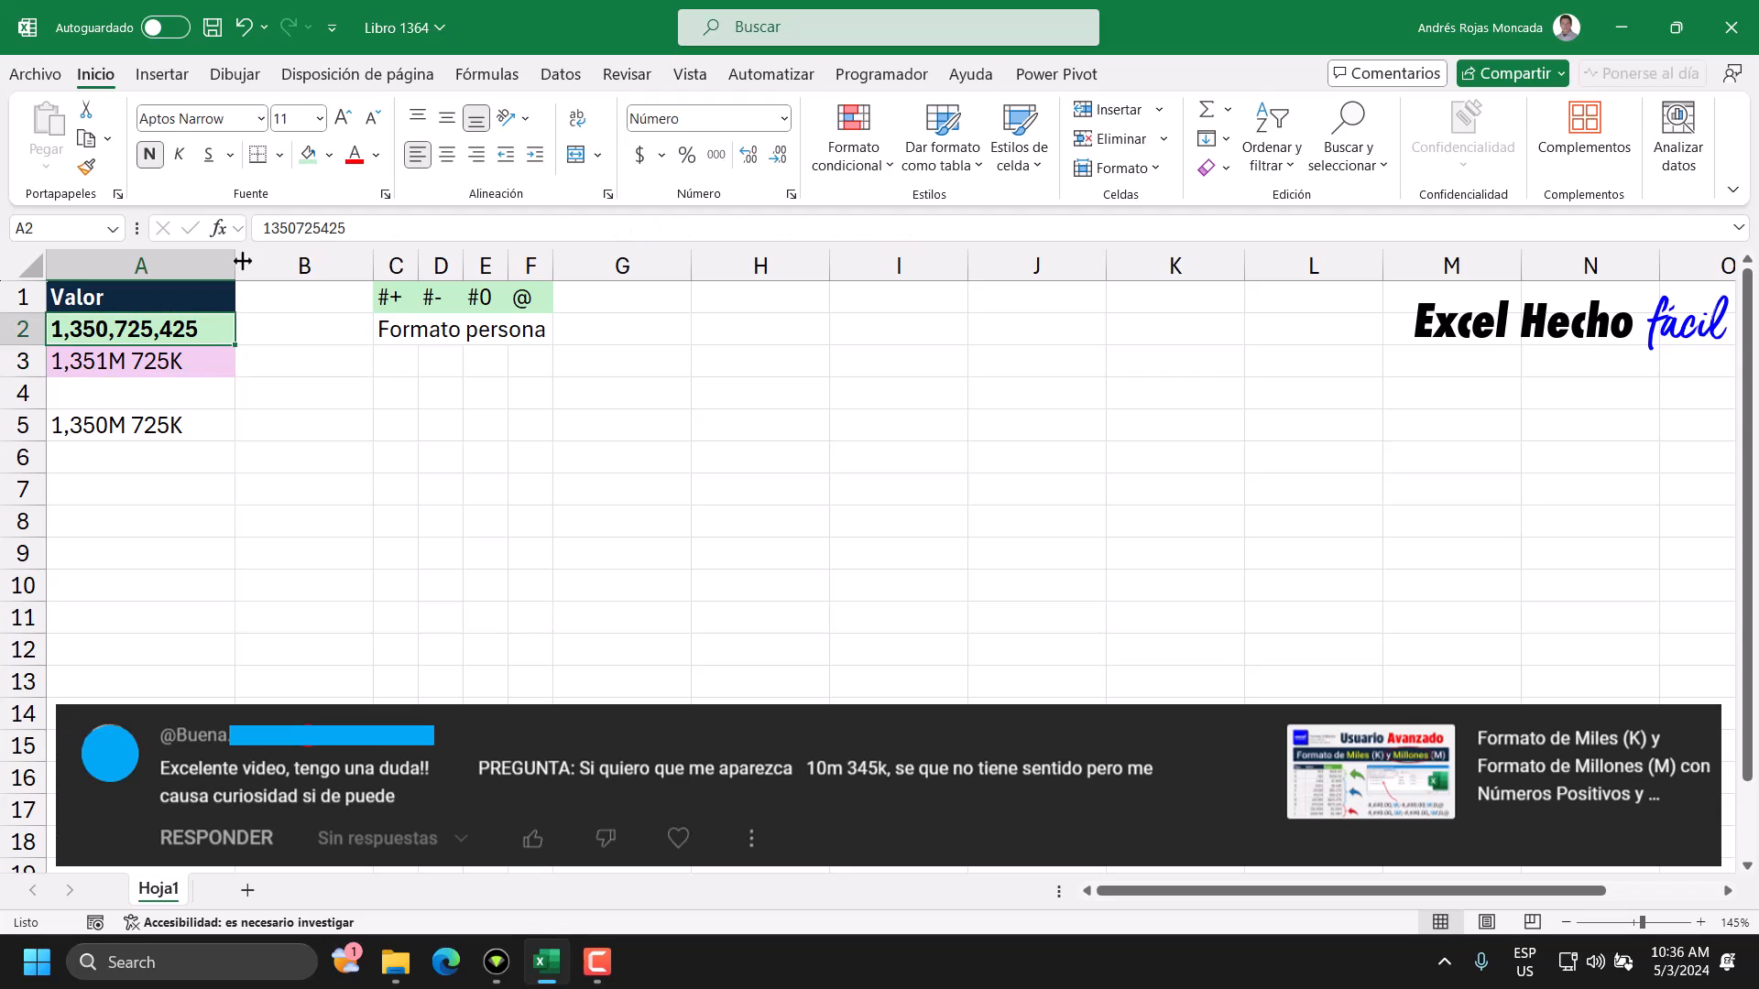
click(264, 228)
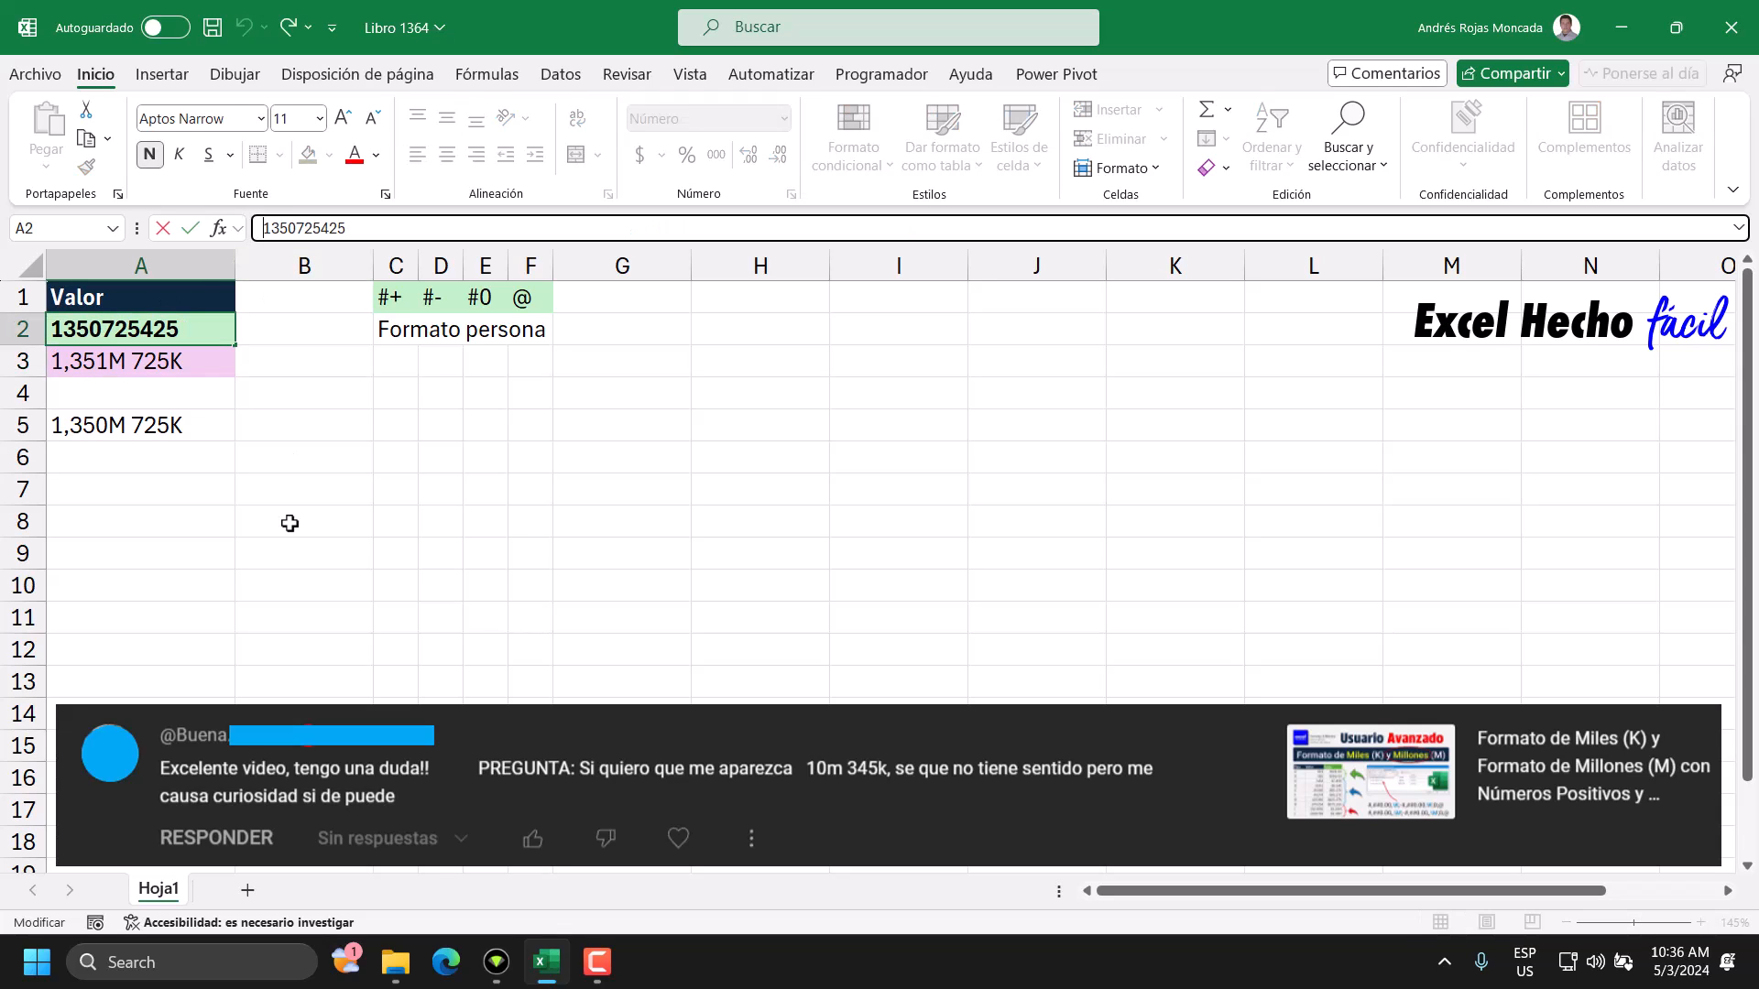
text(81)
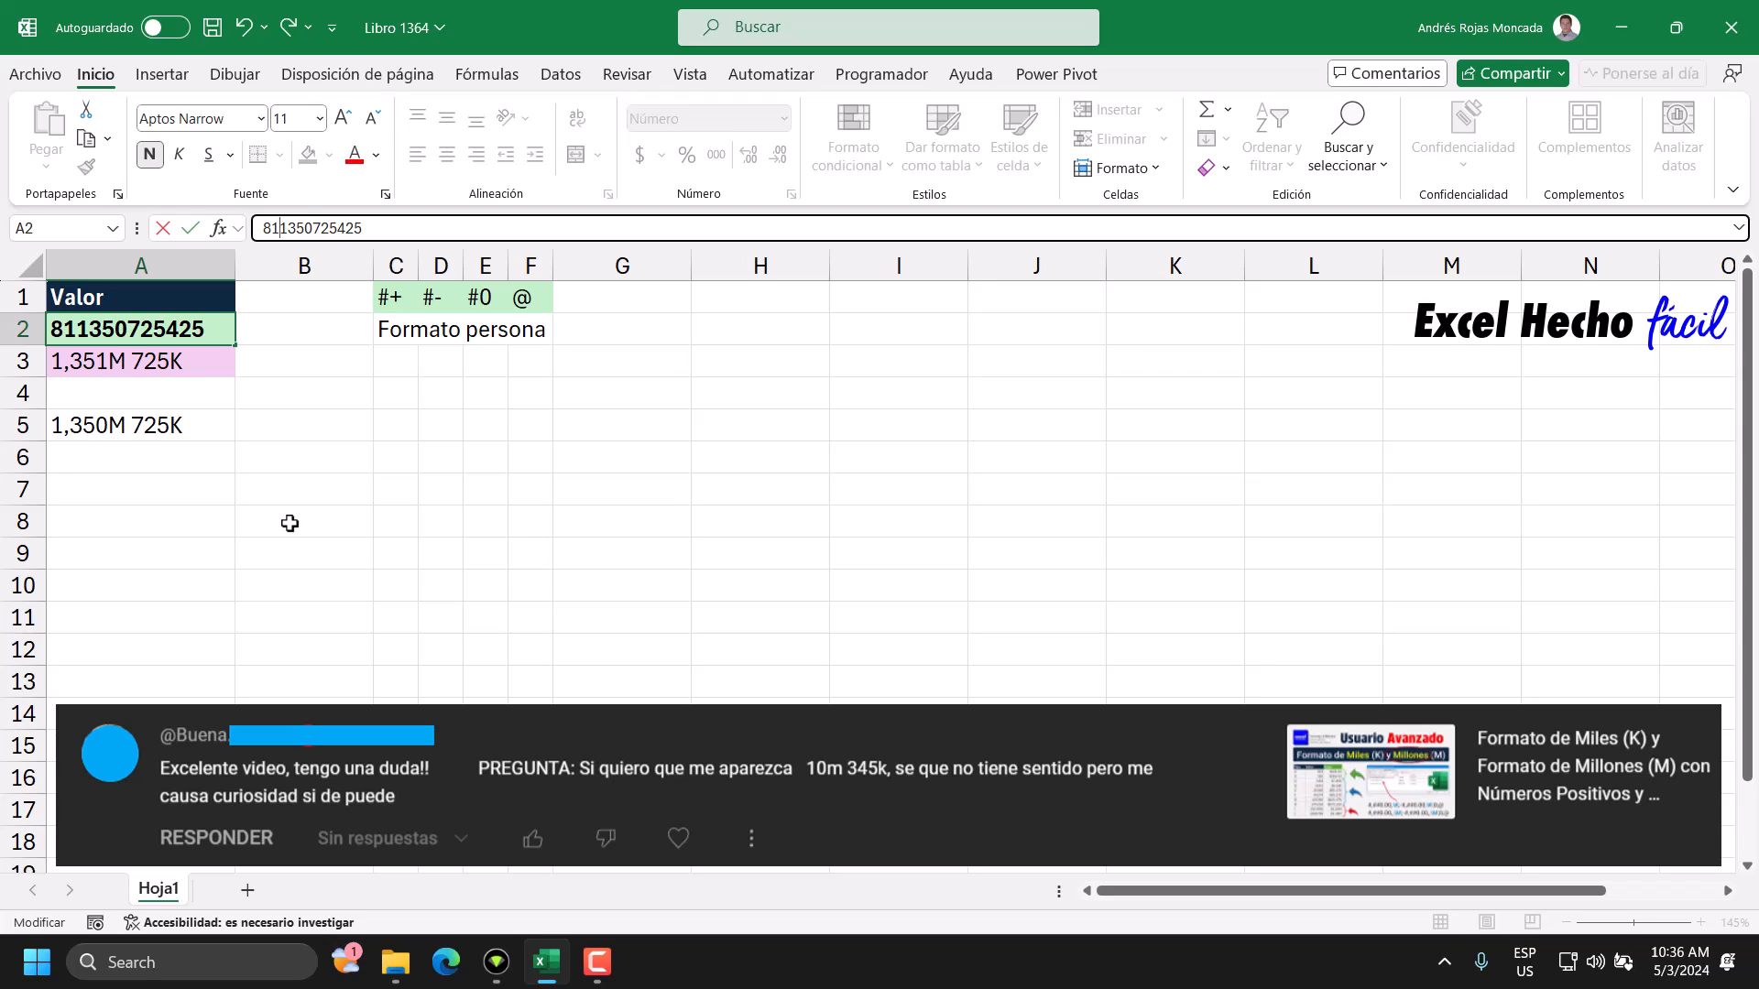
key(Return)
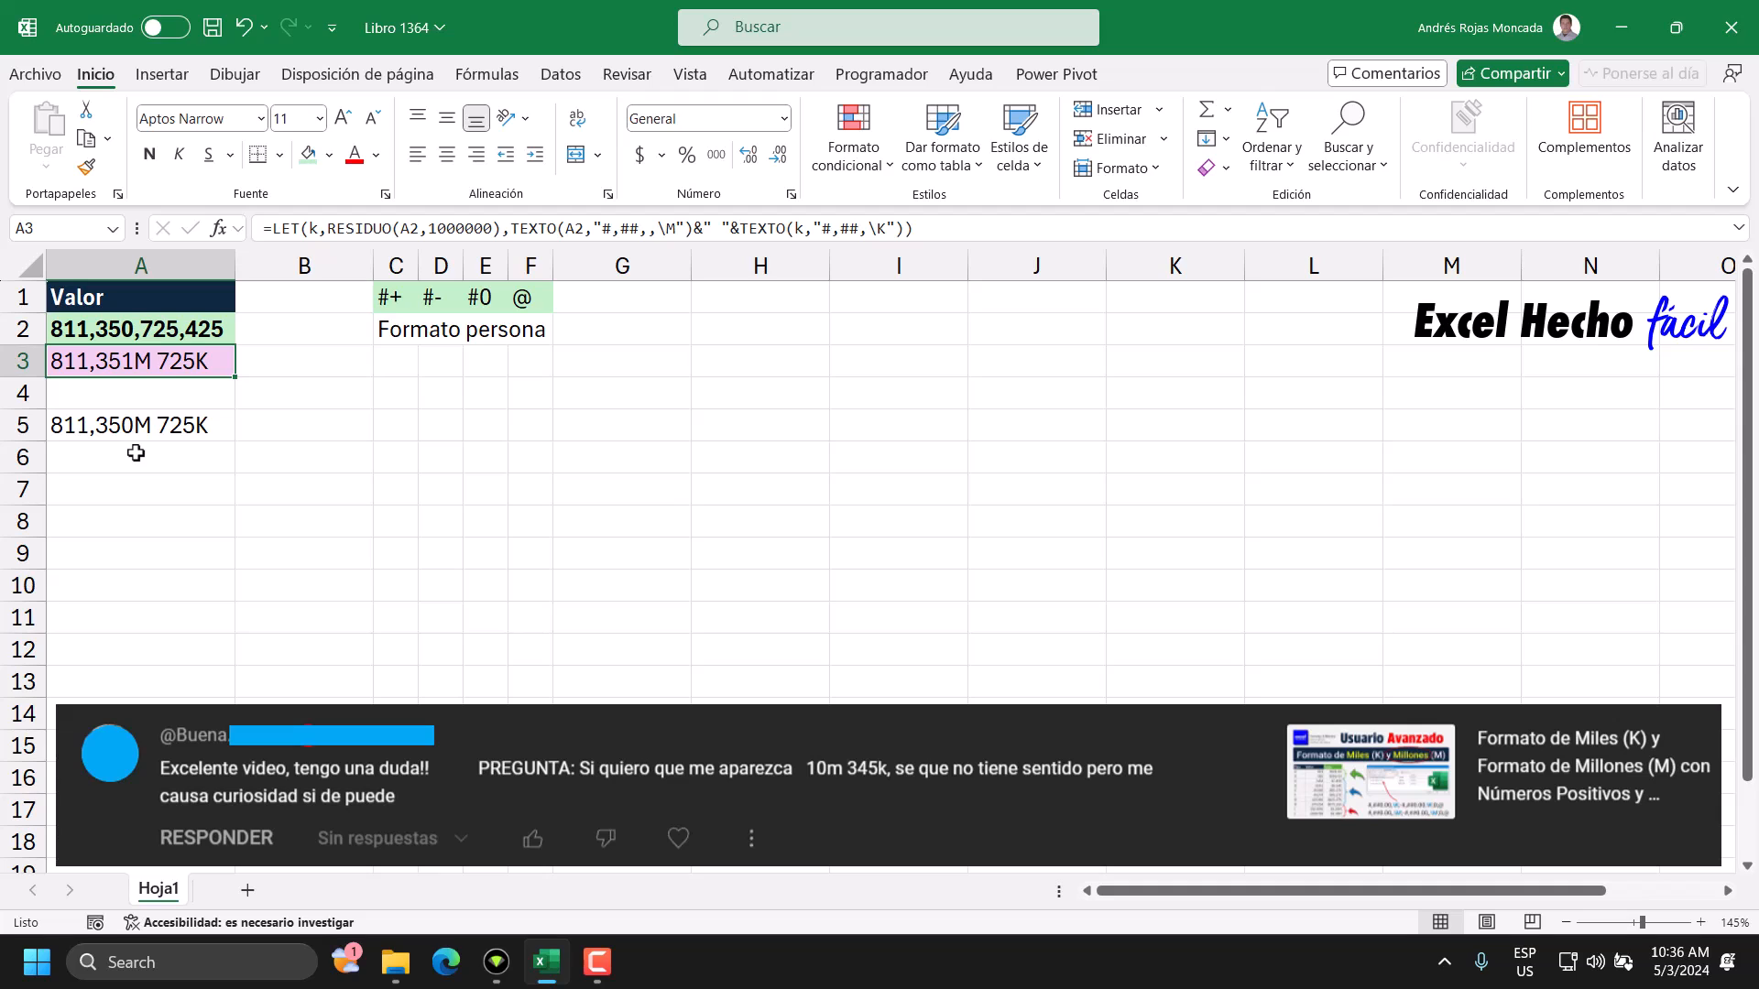
click(158, 322)
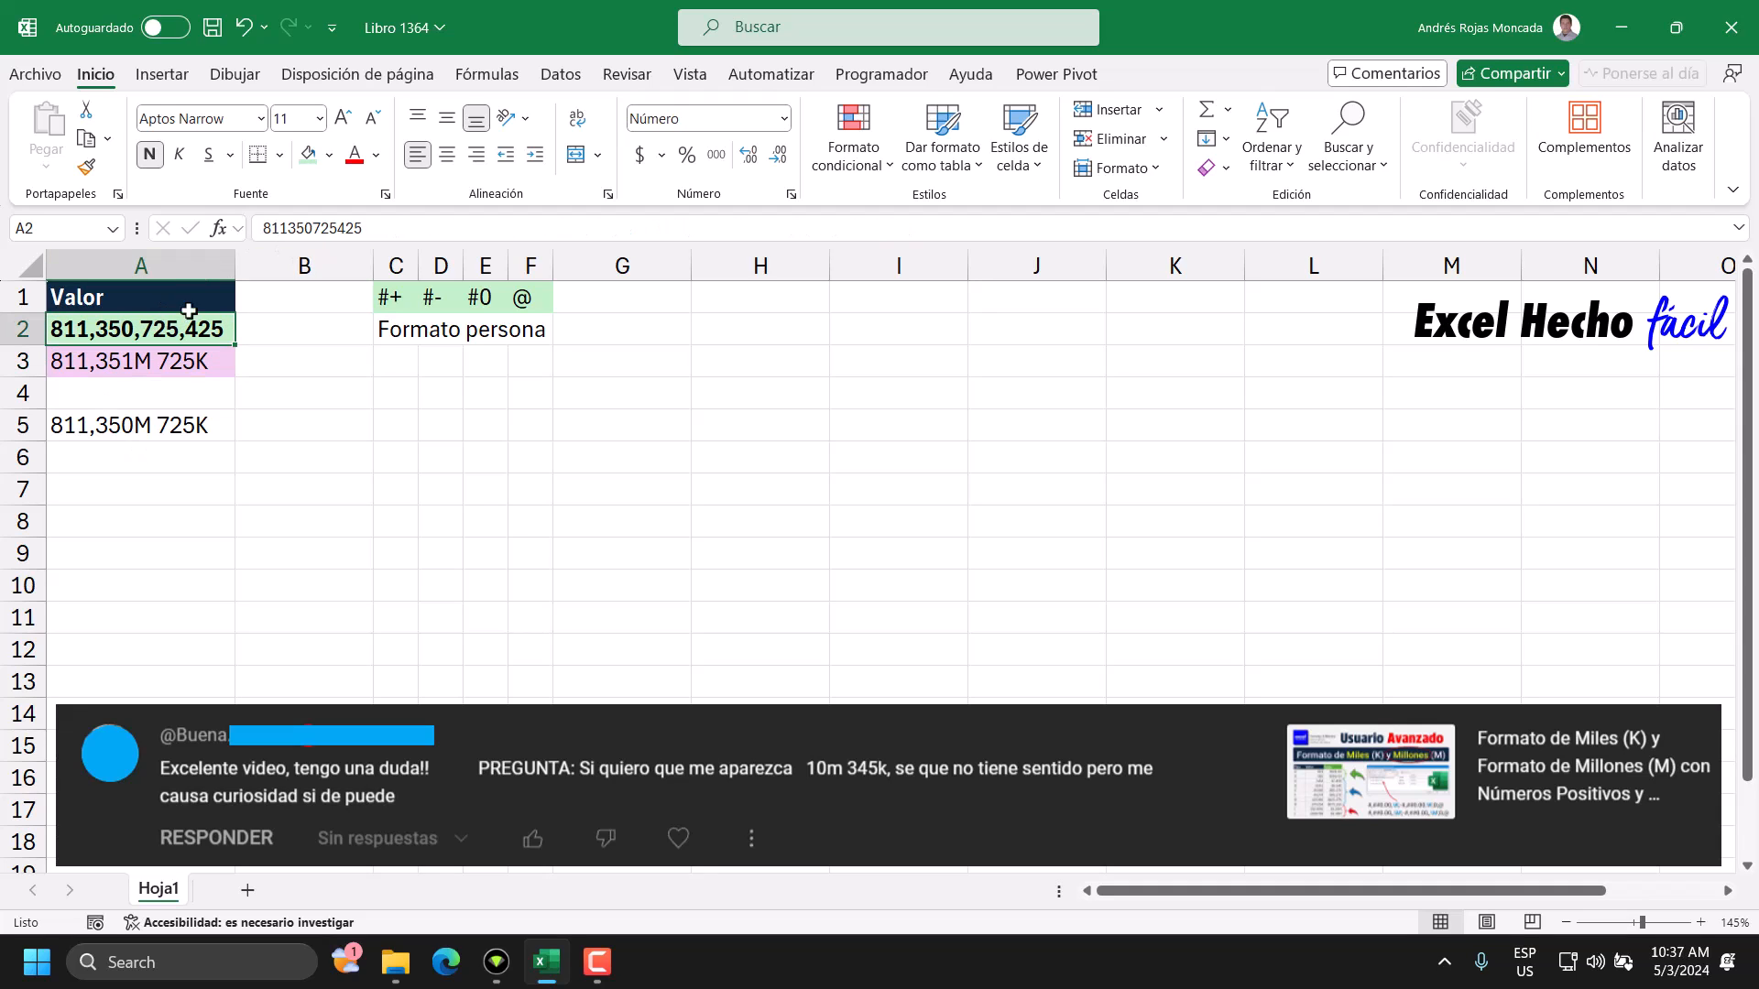
click(263, 229)
text(1)
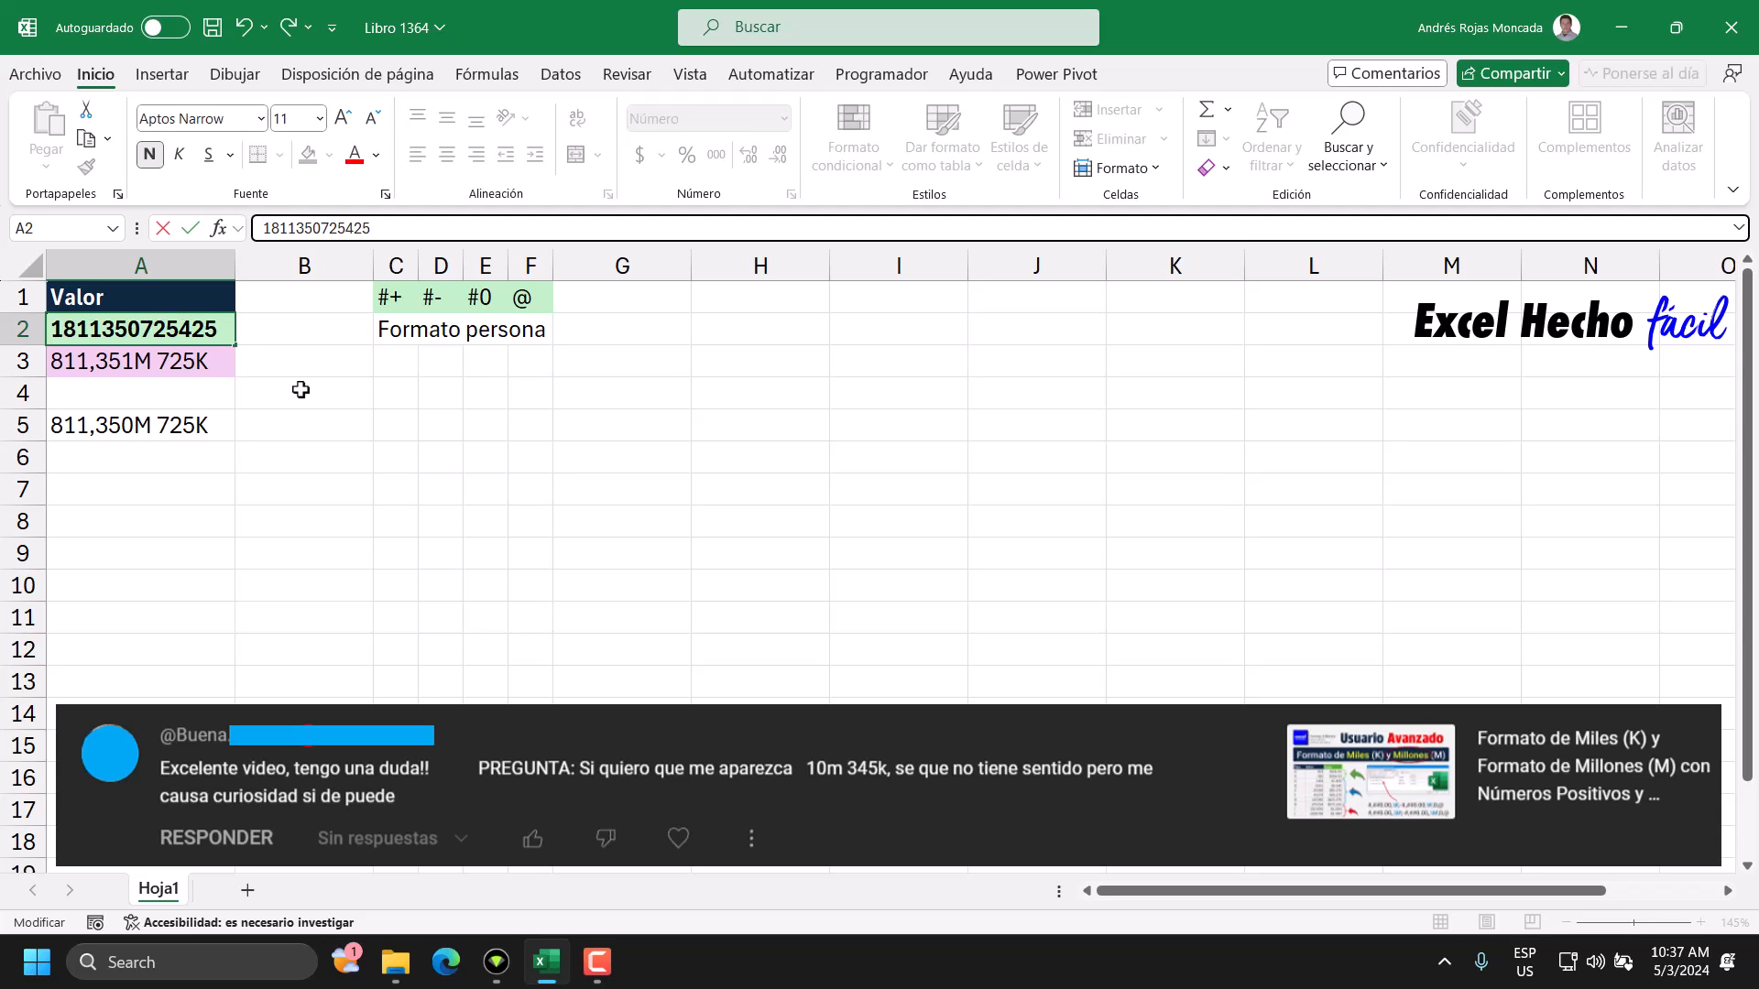
key(Return)
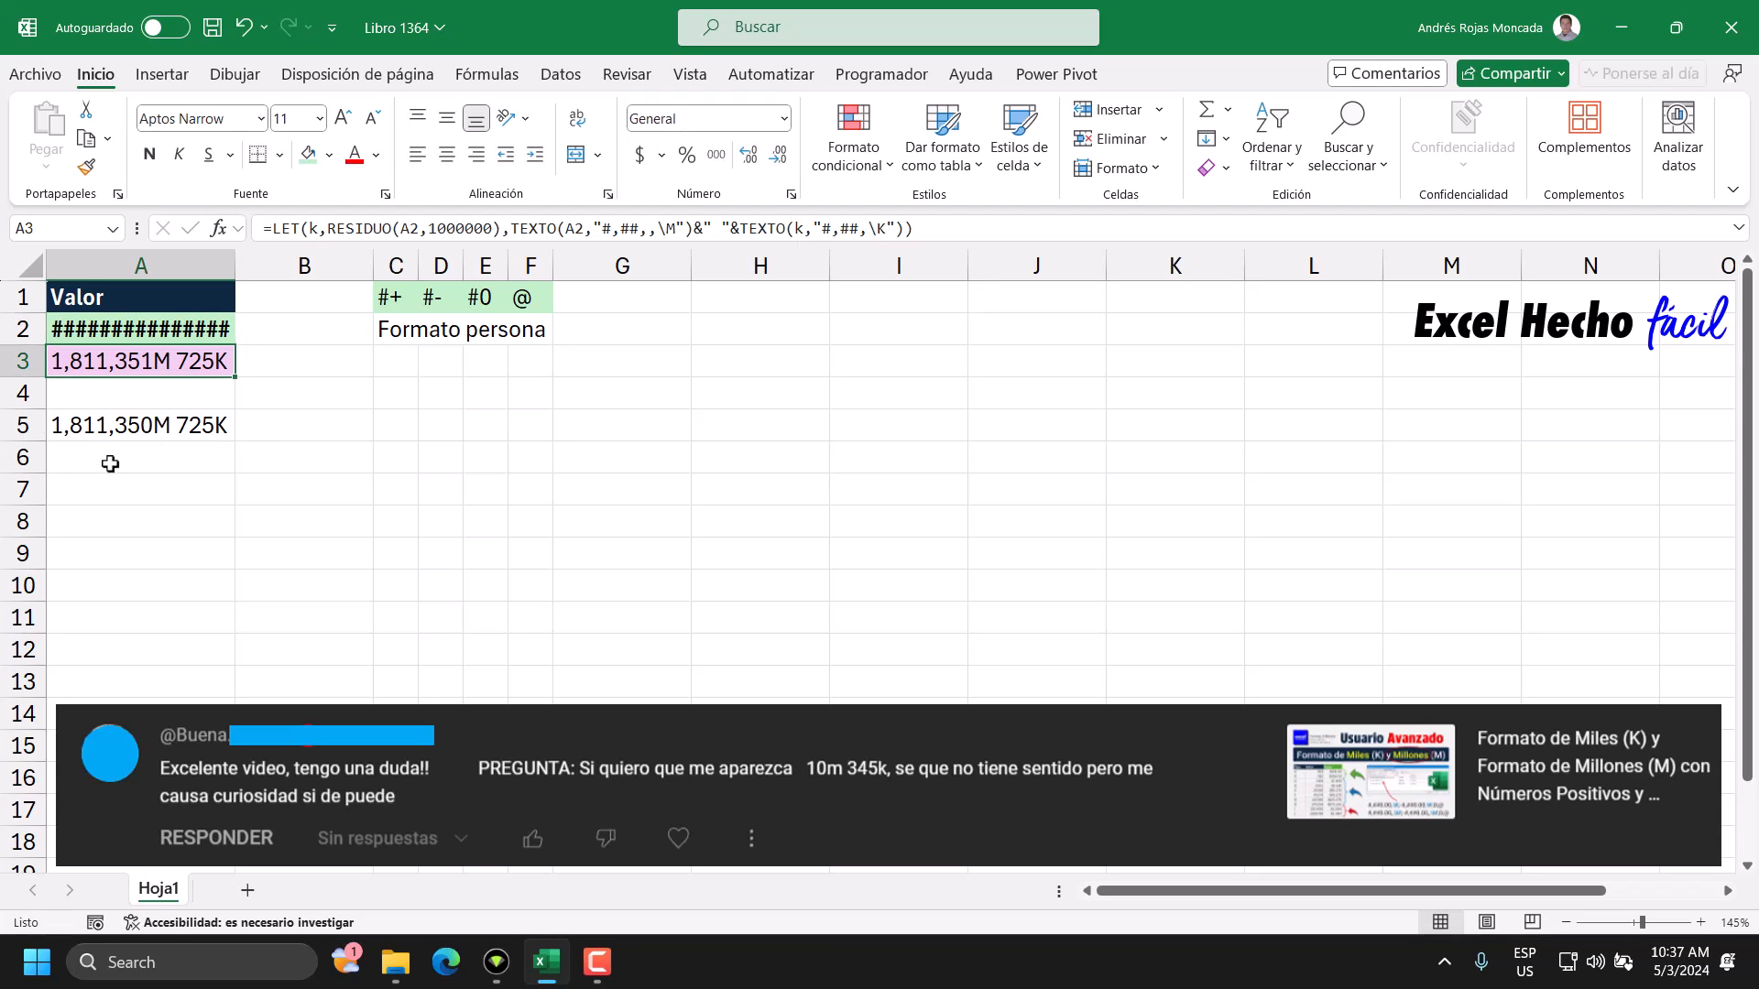
drag(236, 271, 258, 283)
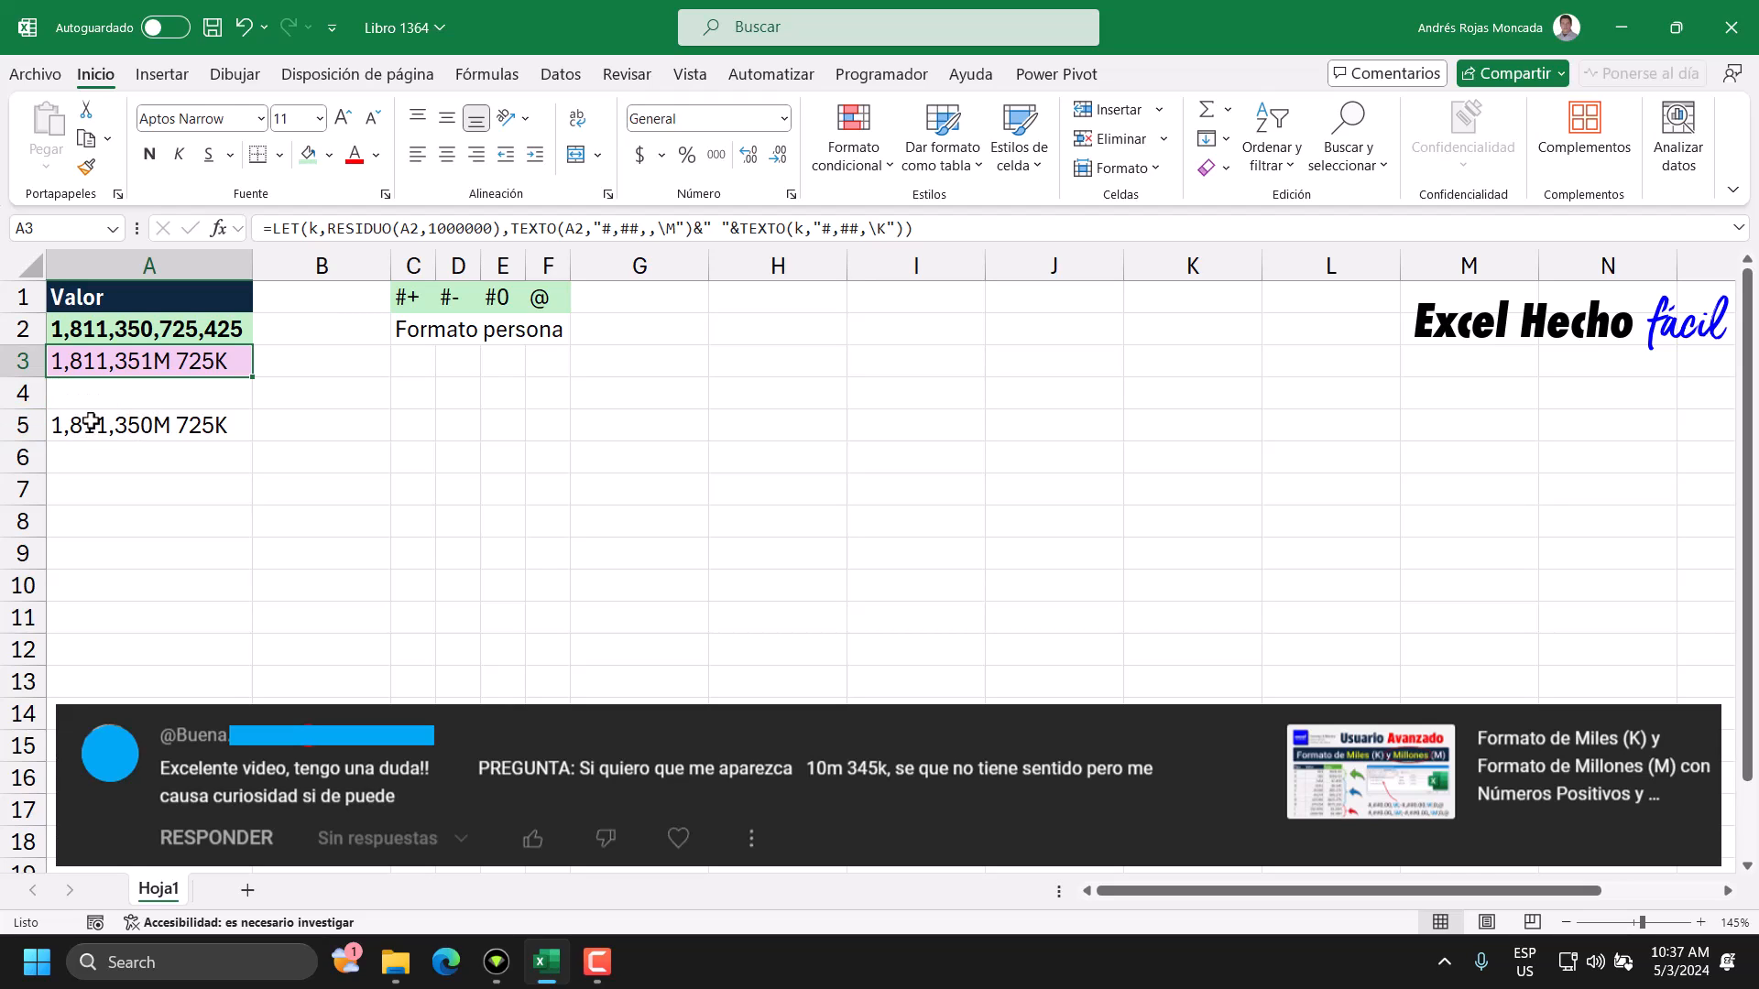
double_click(214, 424)
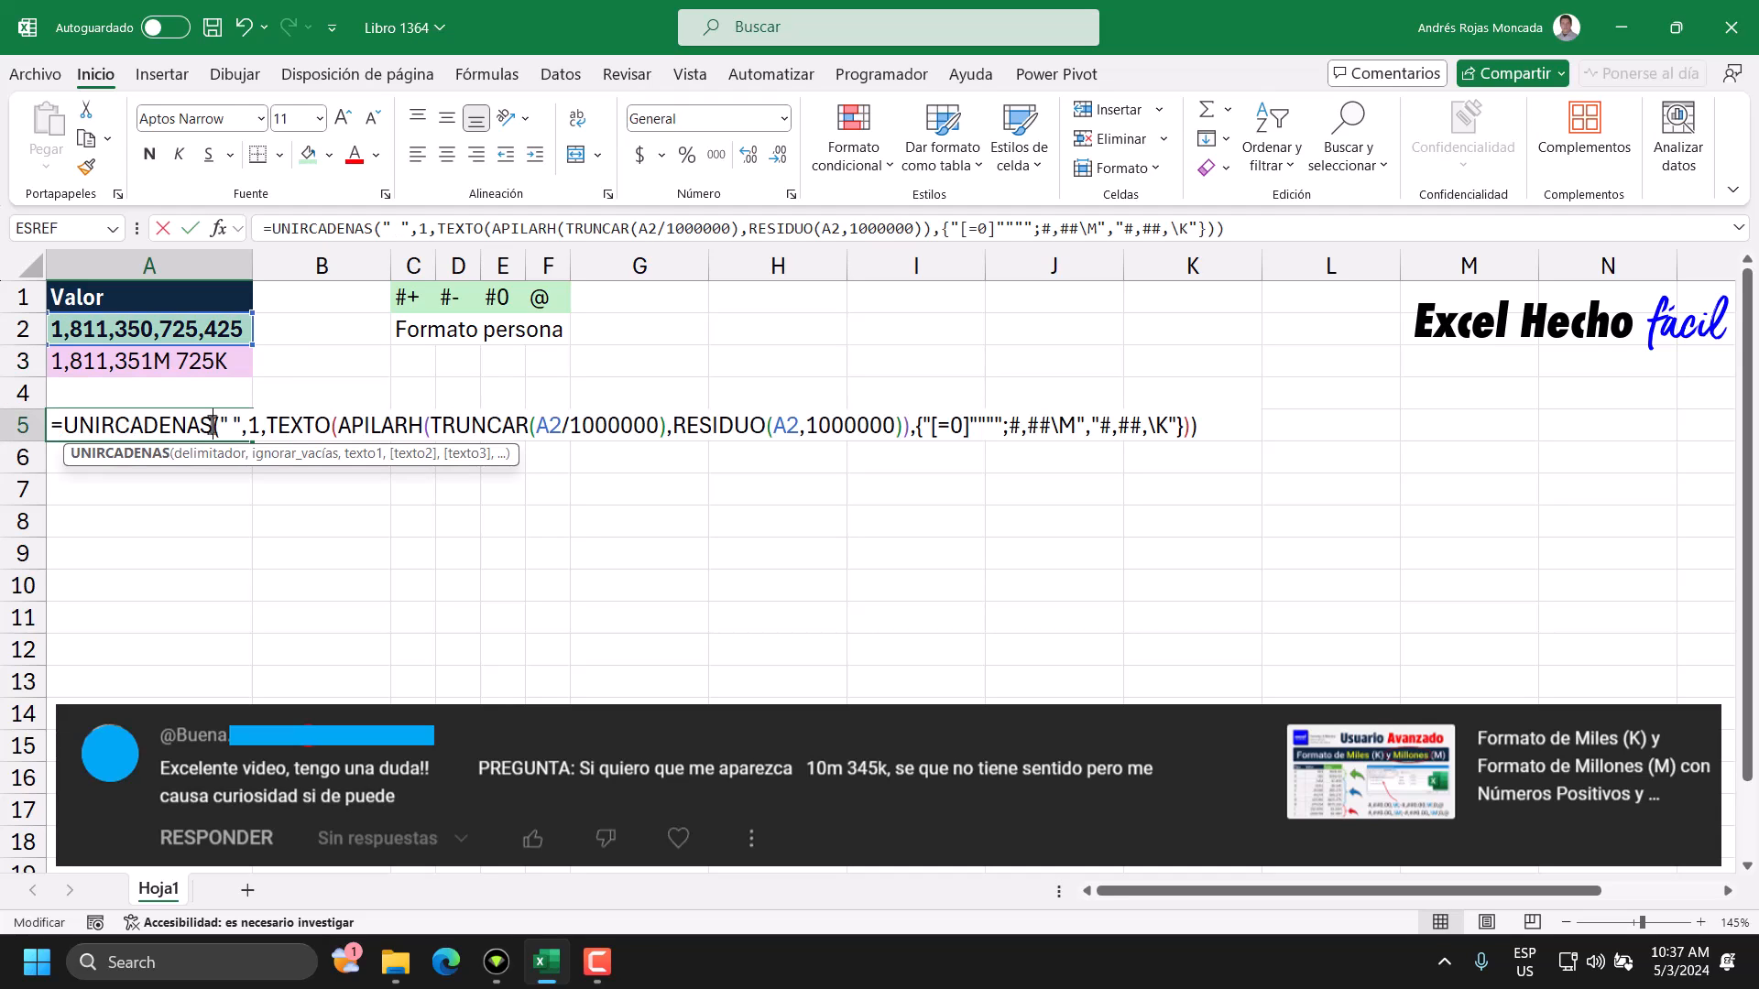
key(ctrl+Return)
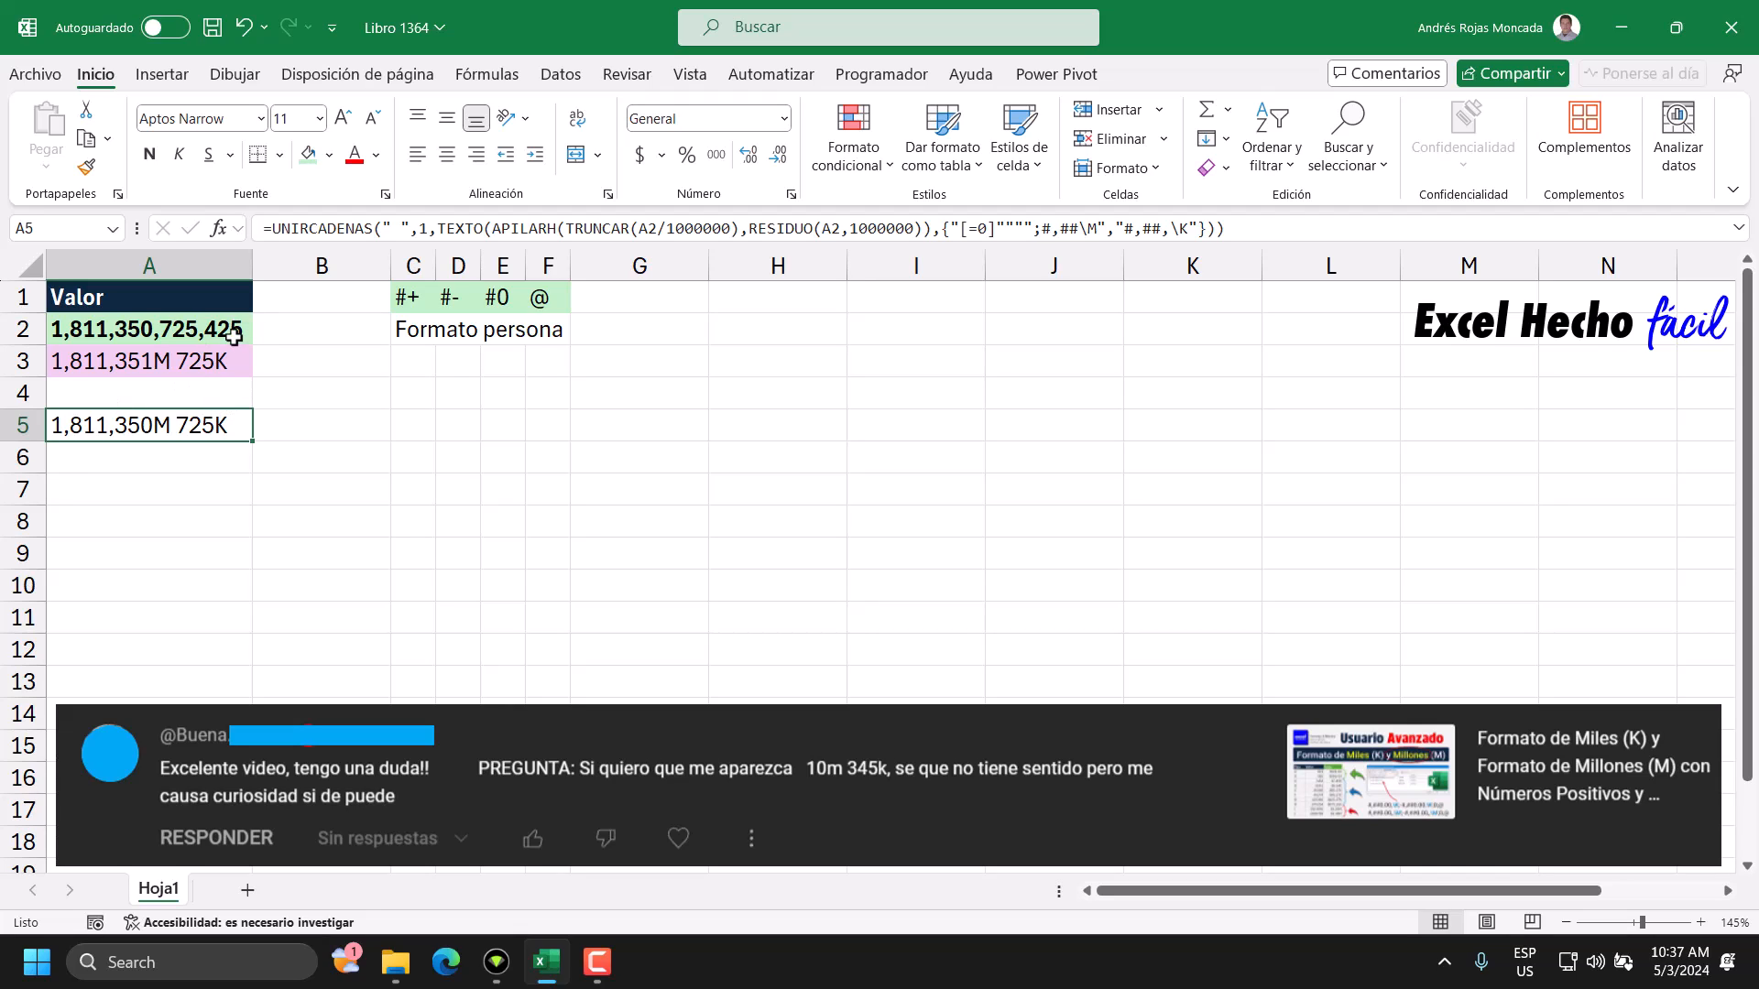
click(136, 337)
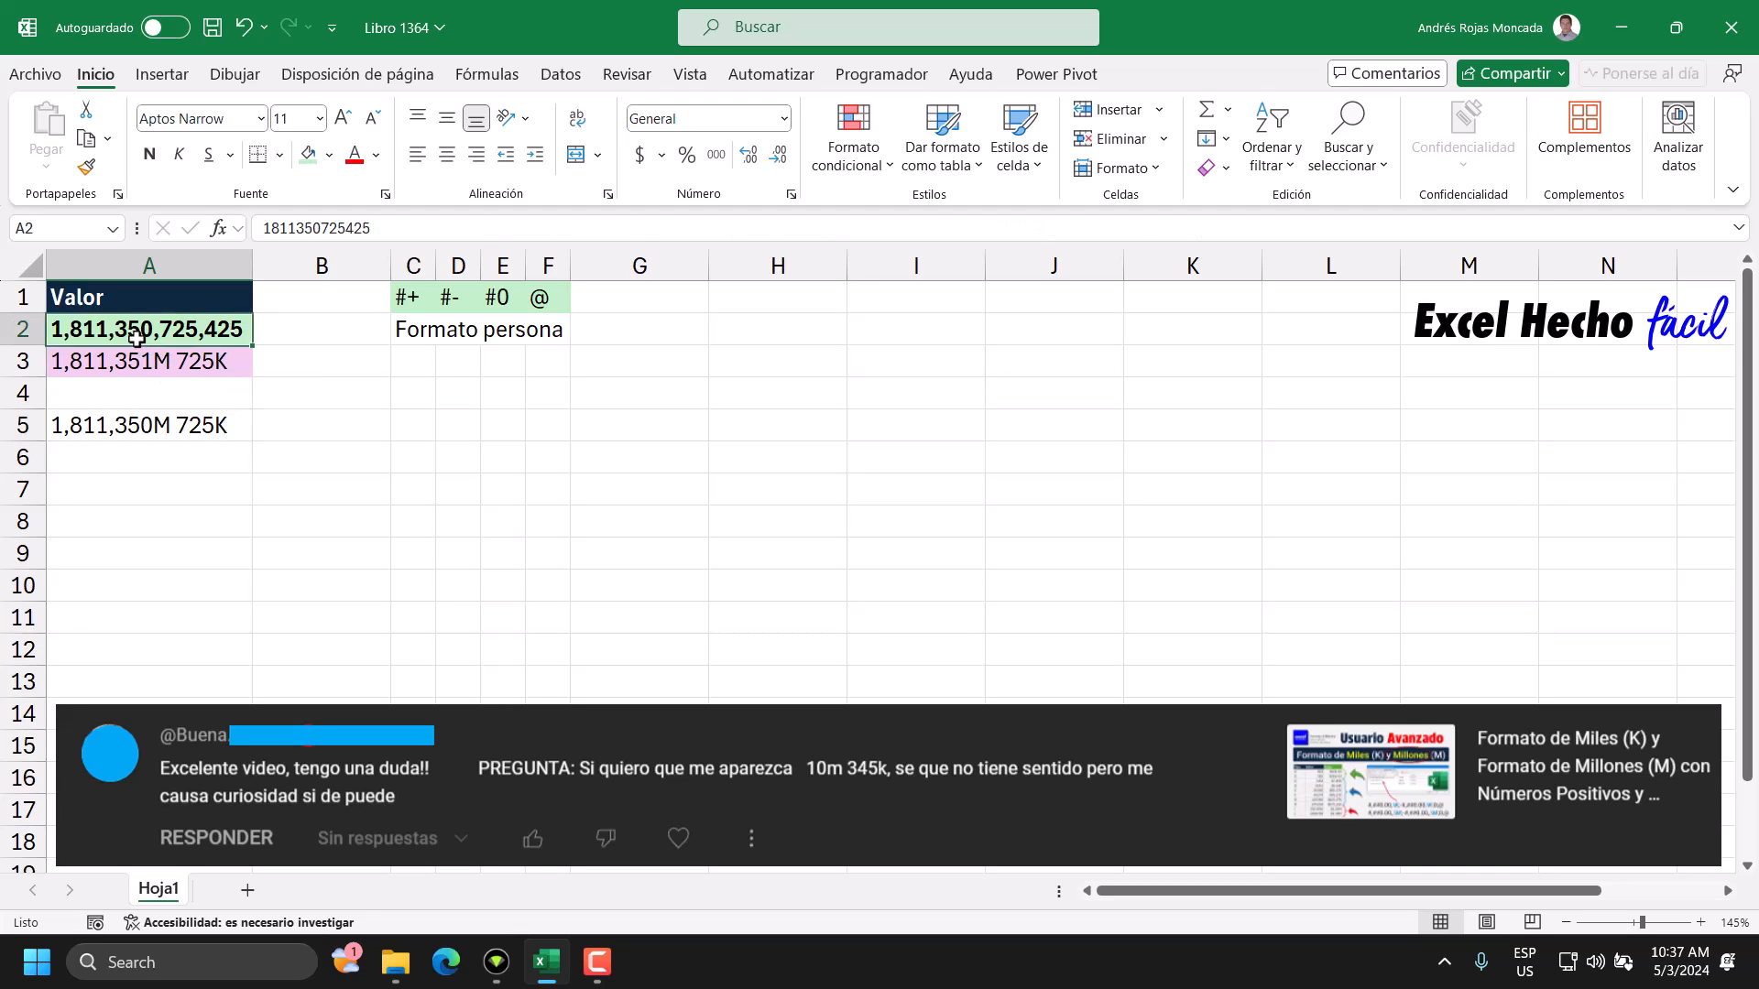
click(289, 229)
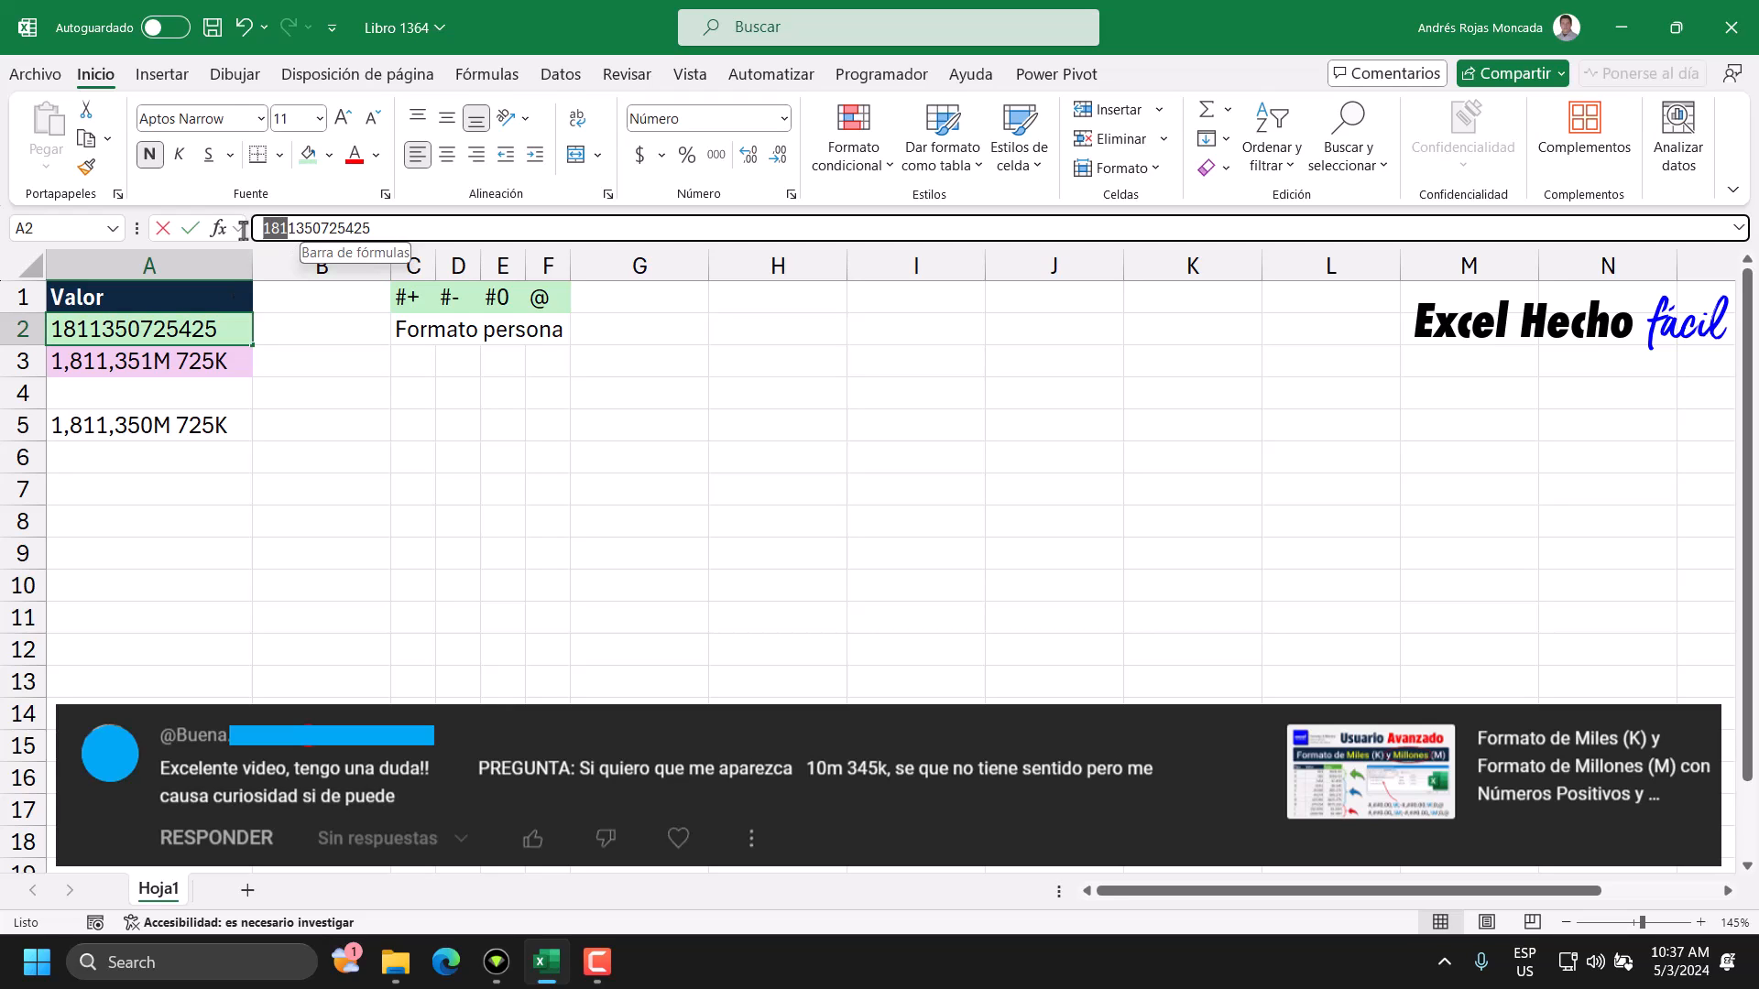
key(BackSpace)
key(BackSpace)
key(BackSpace)
key(Return)
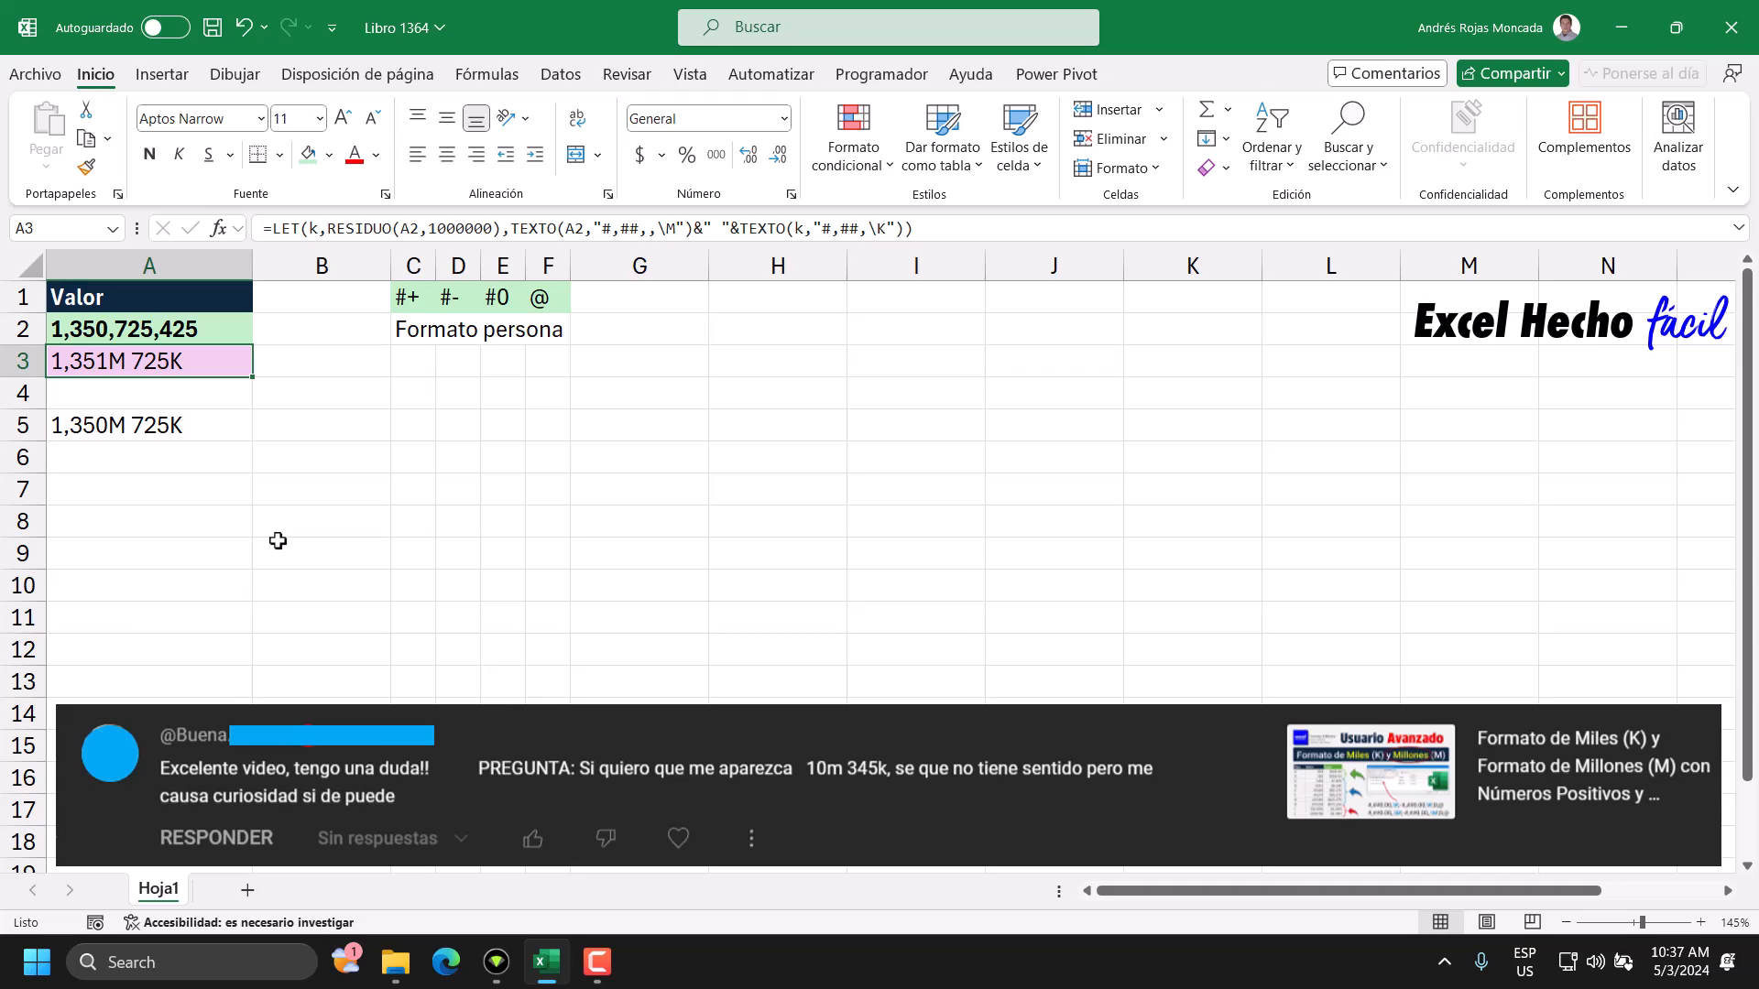
Fill cell A5 with light green, matching A2, and move the selection to A7.
click(125, 423)
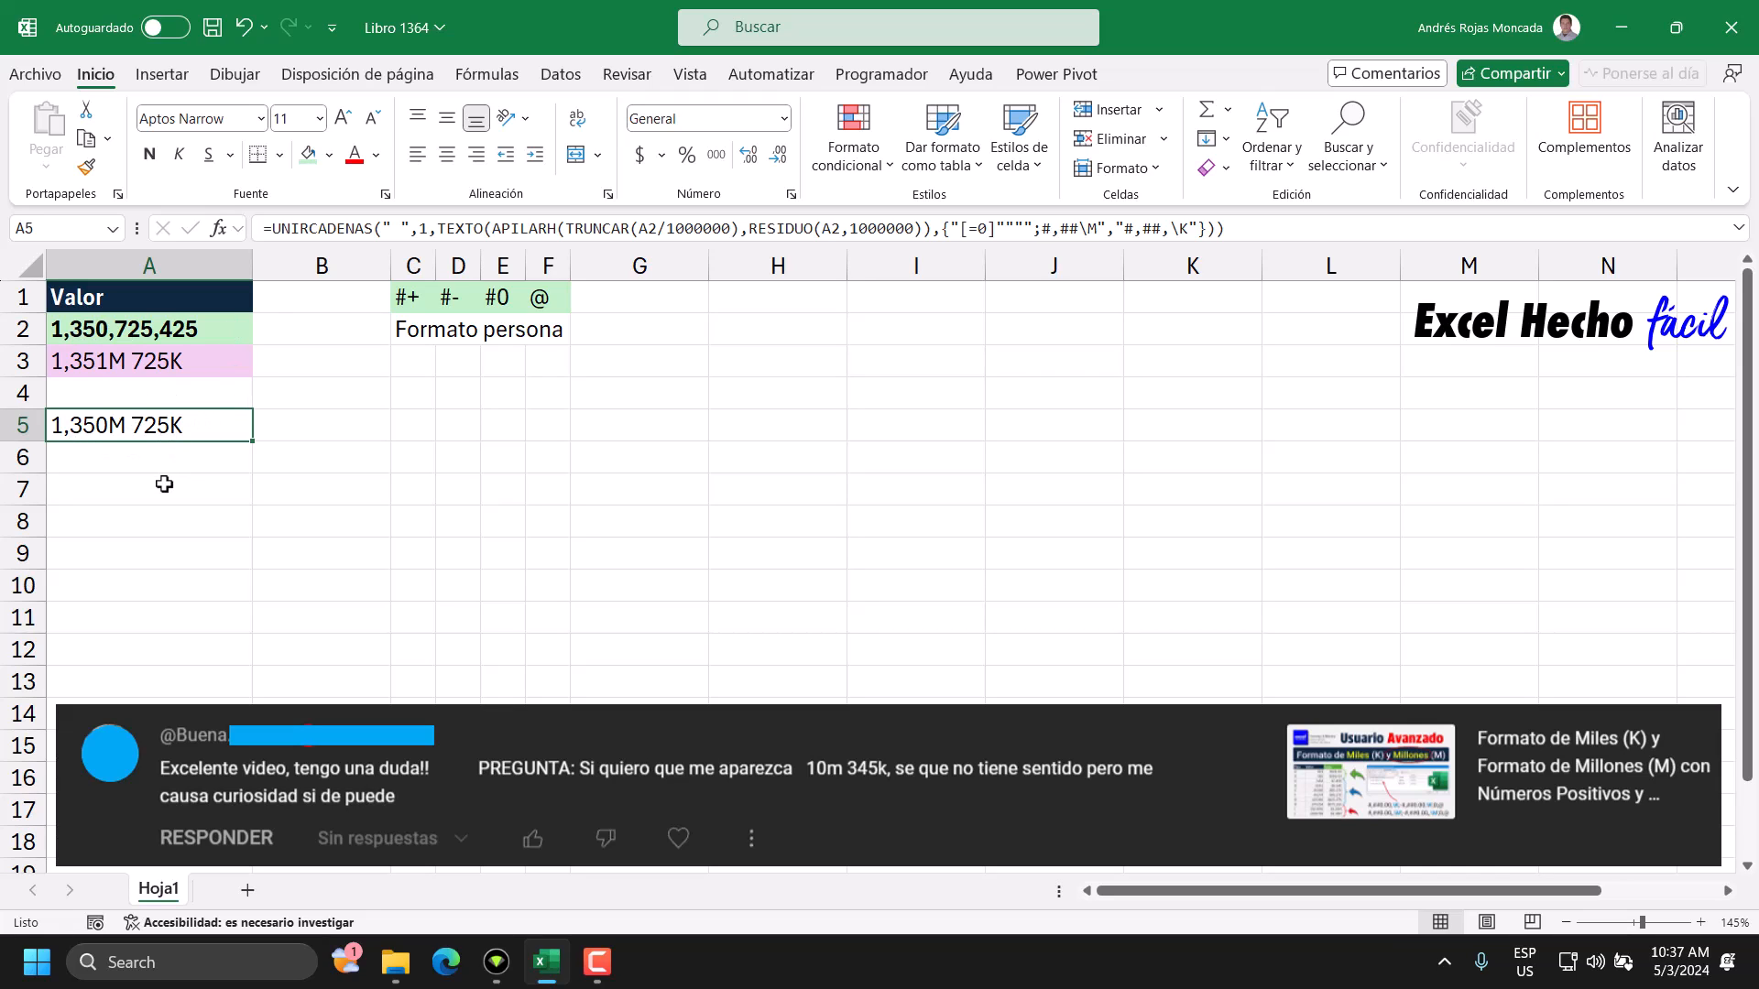
click(117, 482)
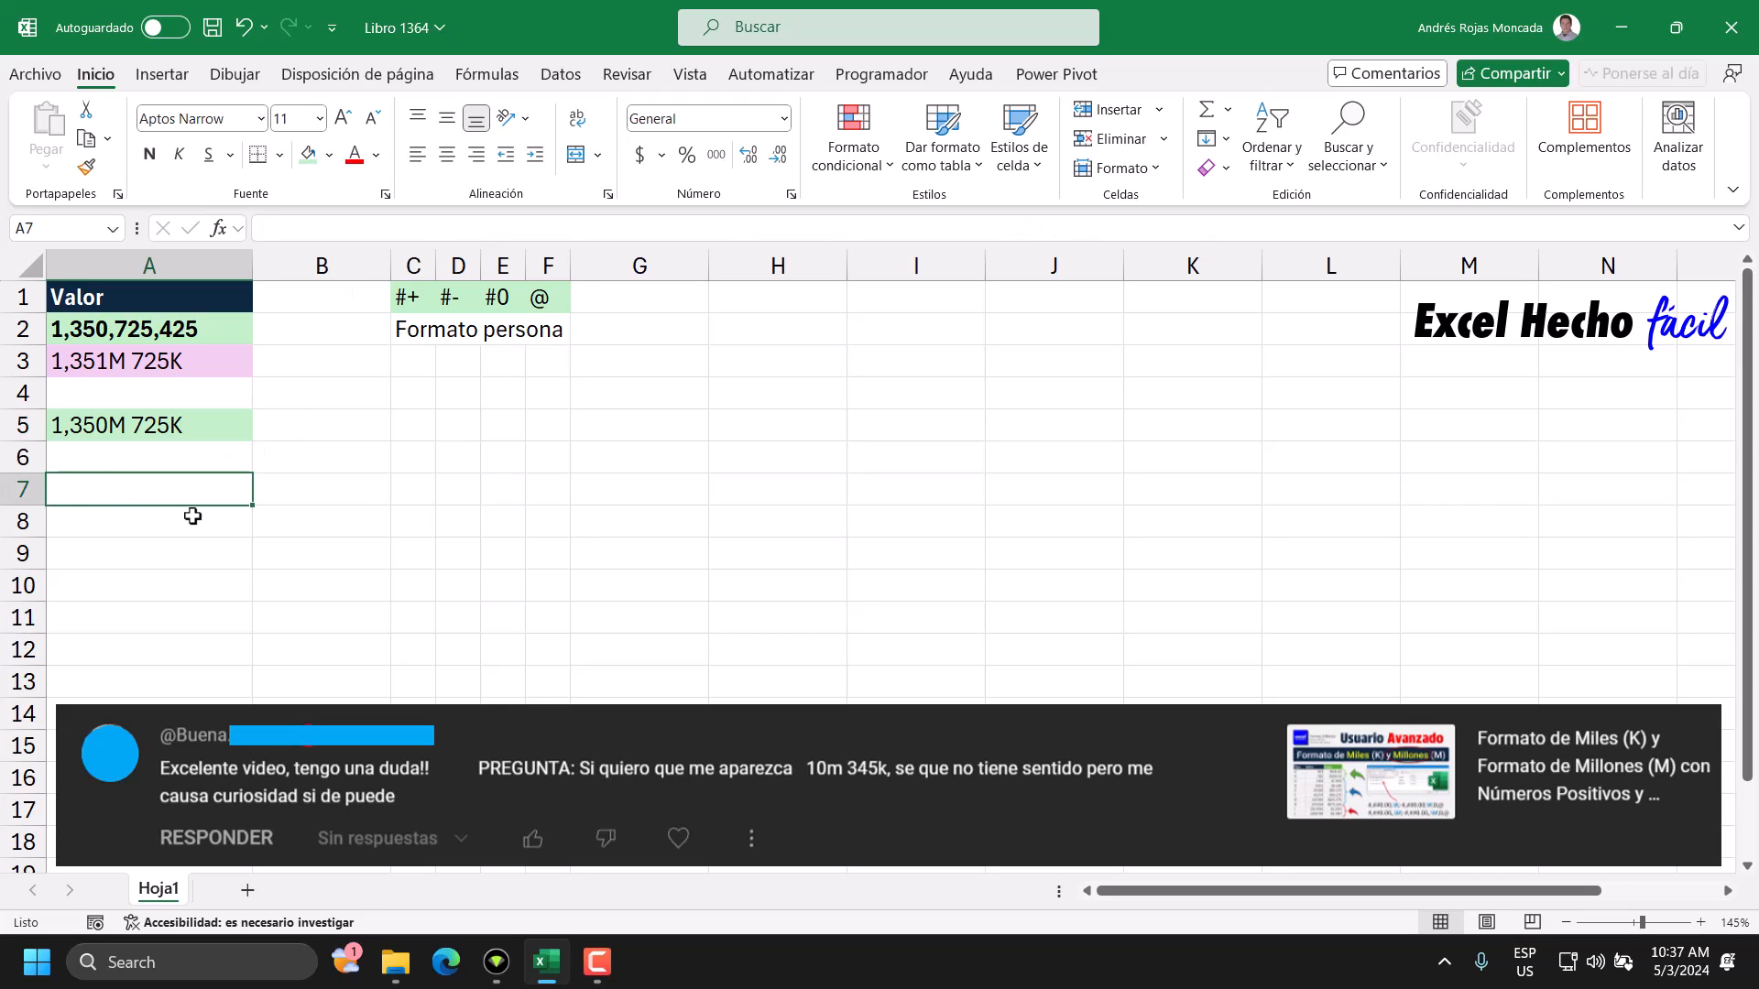